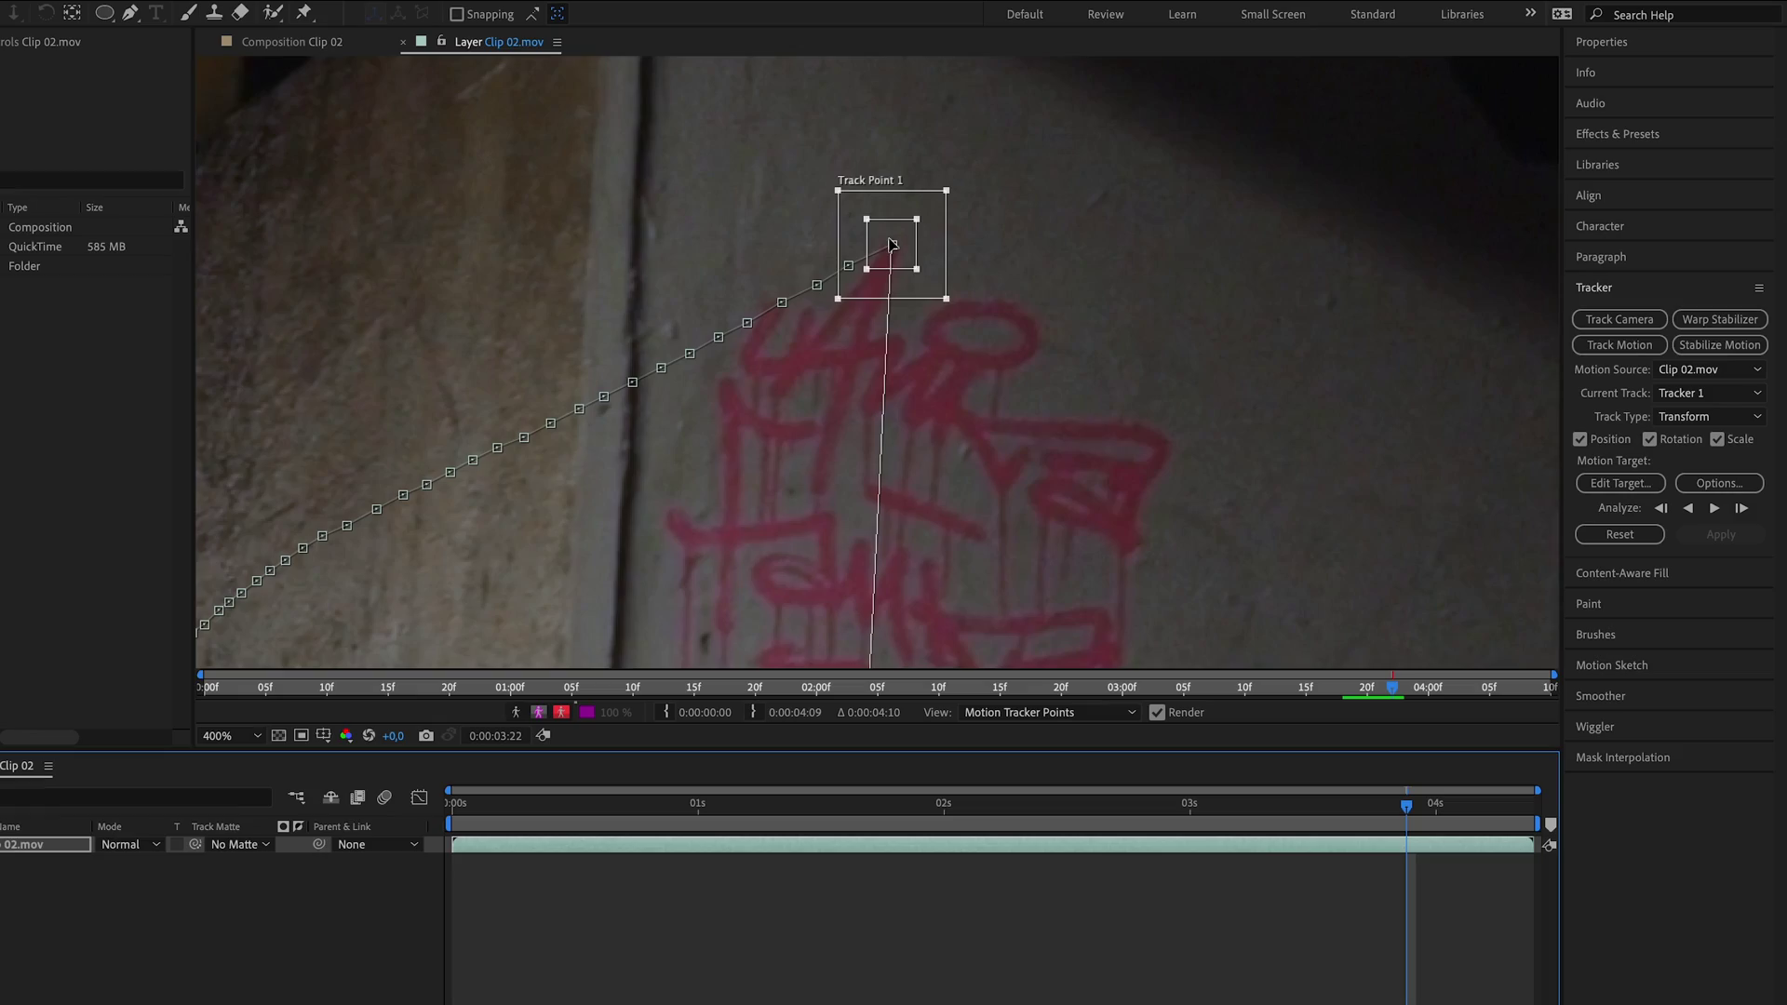
{"action": "scroll", "coordinate": [958, 310], "scroll_direction": "down", "scroll_amount": 10}
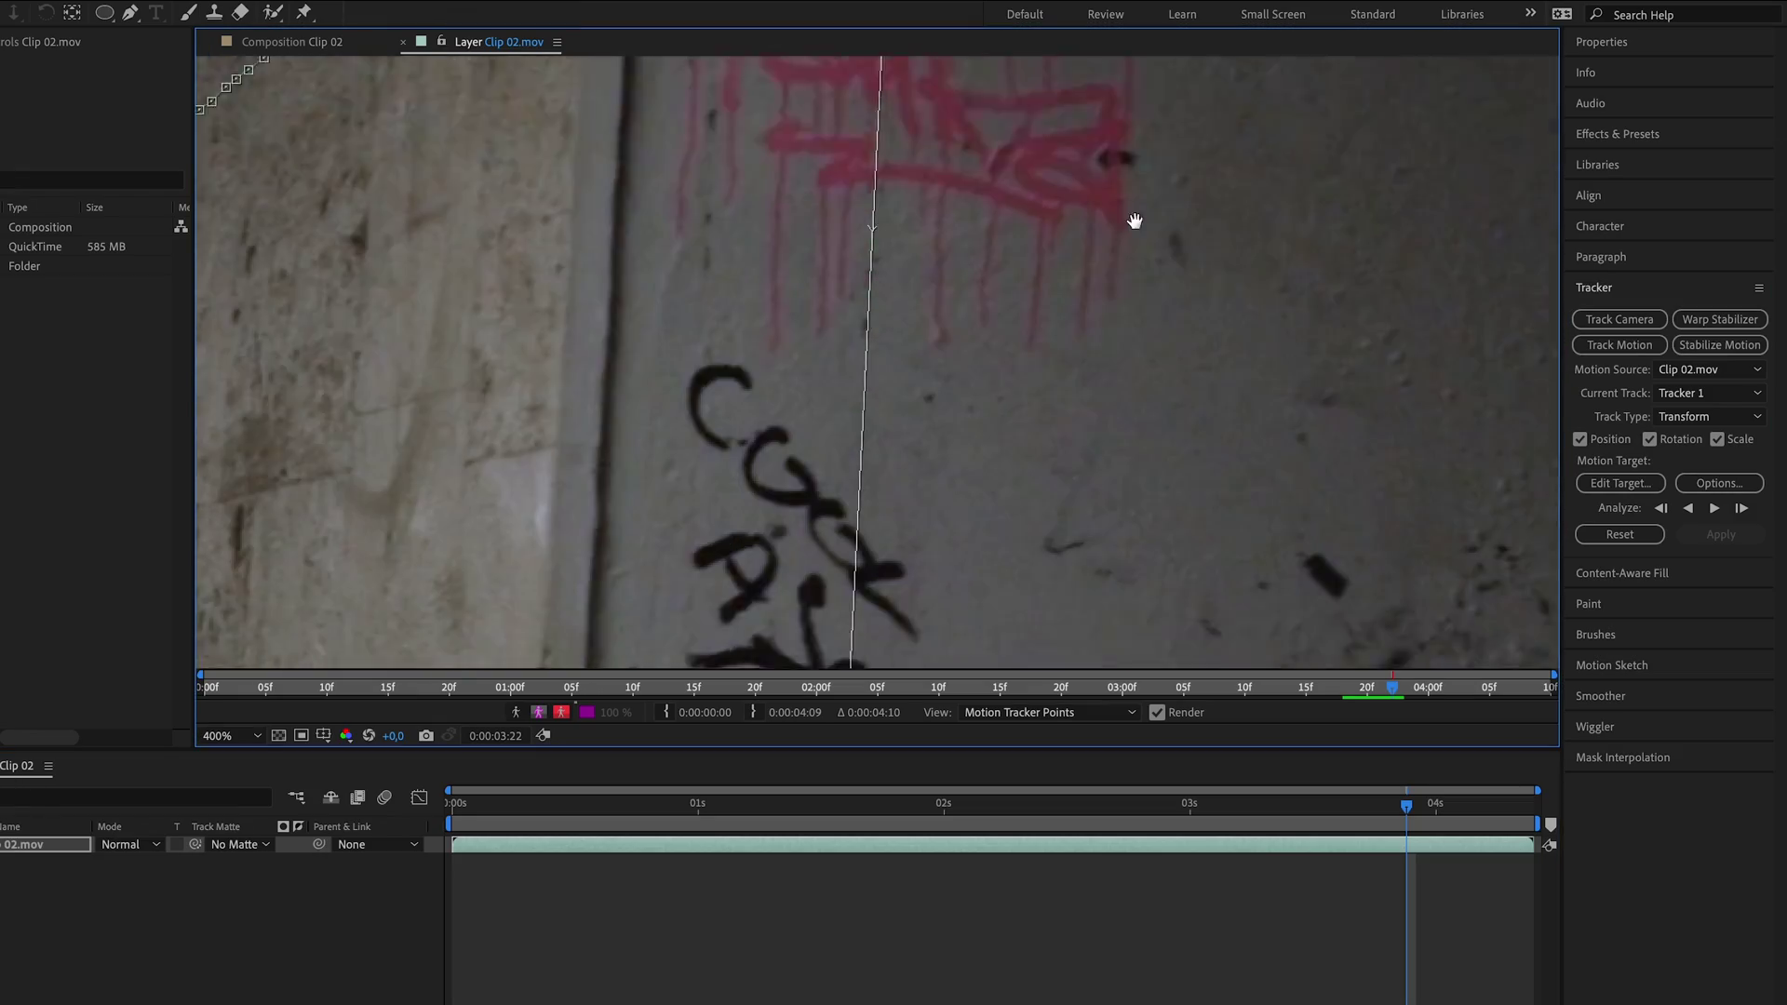
{"action": "left_click_drag", "start_coordinate": [921, 335], "coordinate": [936, 321]}
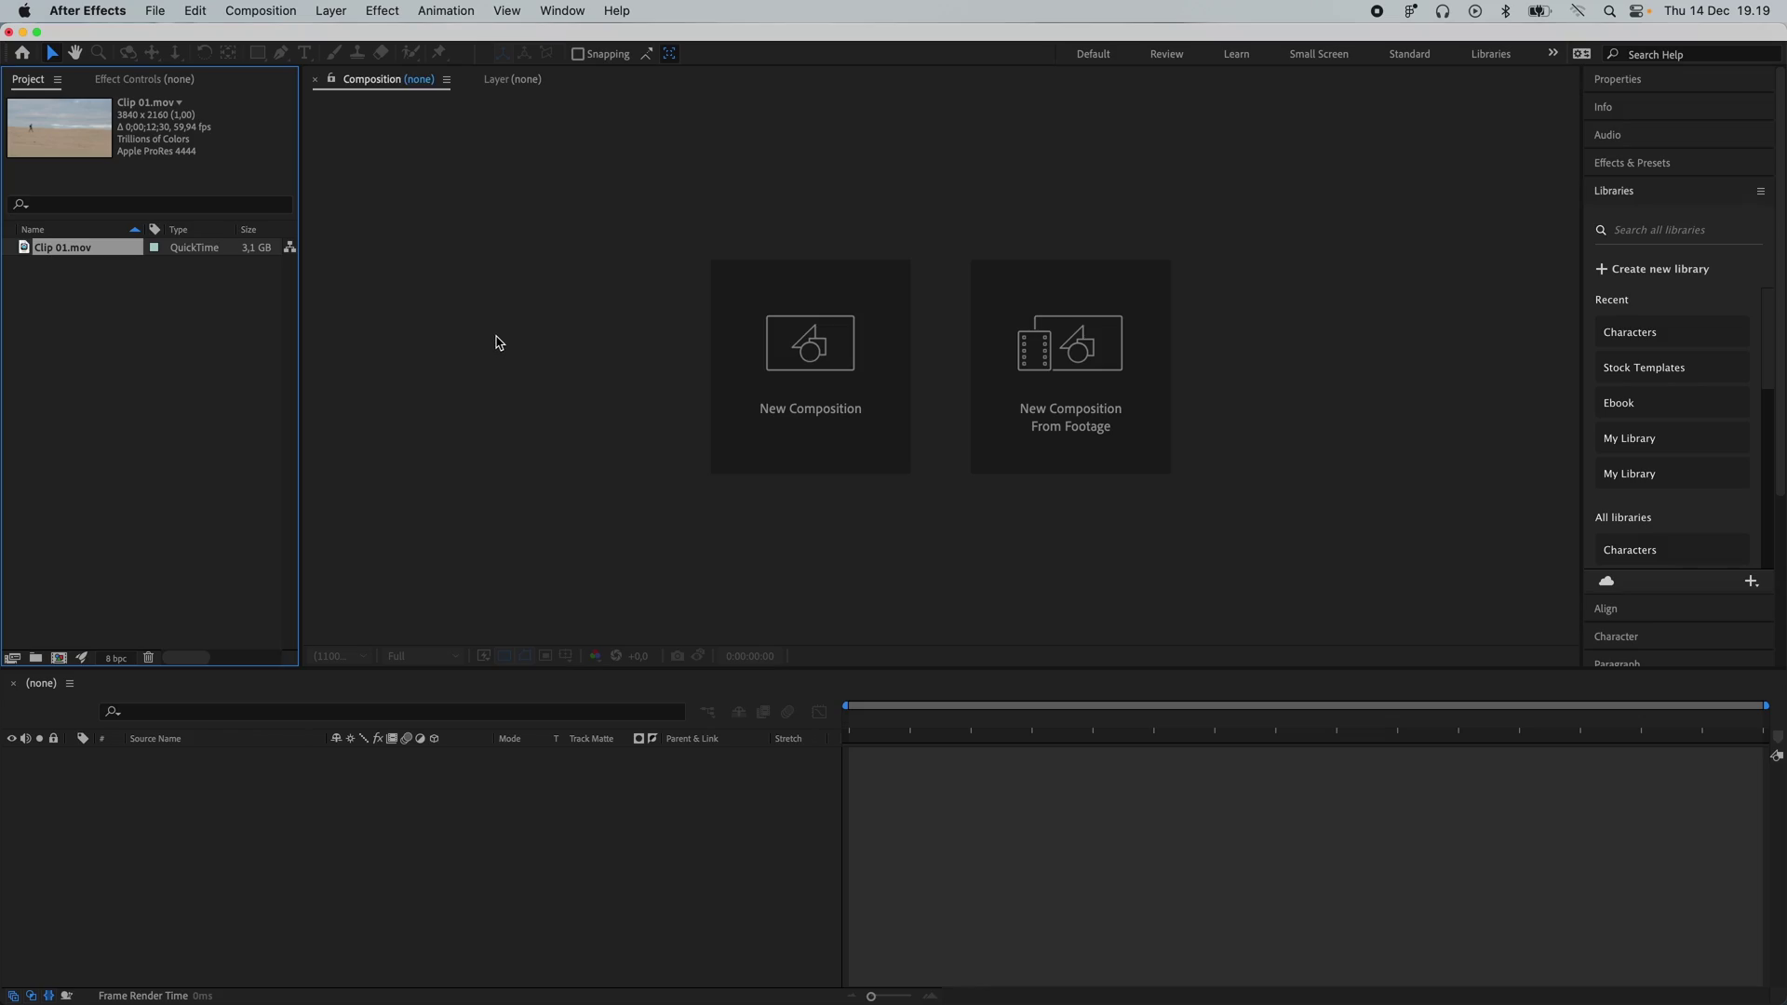
- Create a composition from the Clip 01.mov footage and move the playhead to 1;00;08;27
{"action": "left_click_drag", "start_coordinate": [57, 253], "coordinate": [58, 656]}
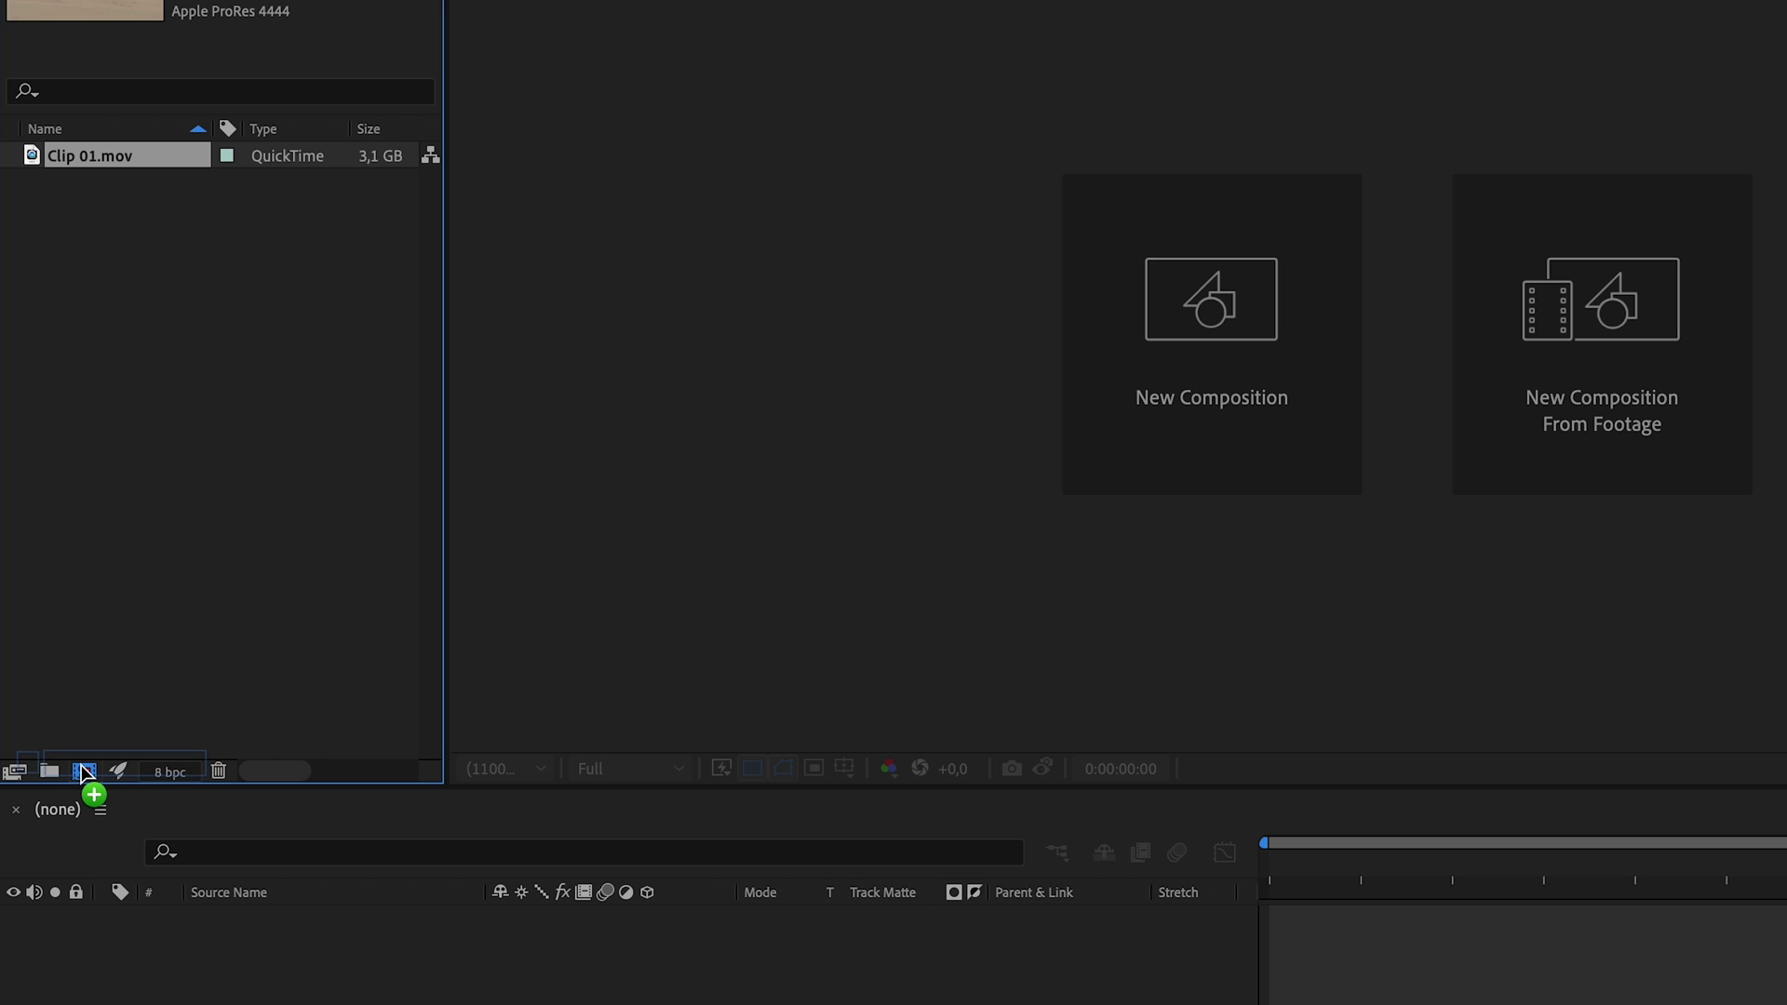
{"action": "left_click_drag", "start_coordinate": [84, 771], "coordinate": [81, 770]}
{"action": "left_click_drag", "start_coordinate": [1061, 722], "coordinate": [1434, 727]}
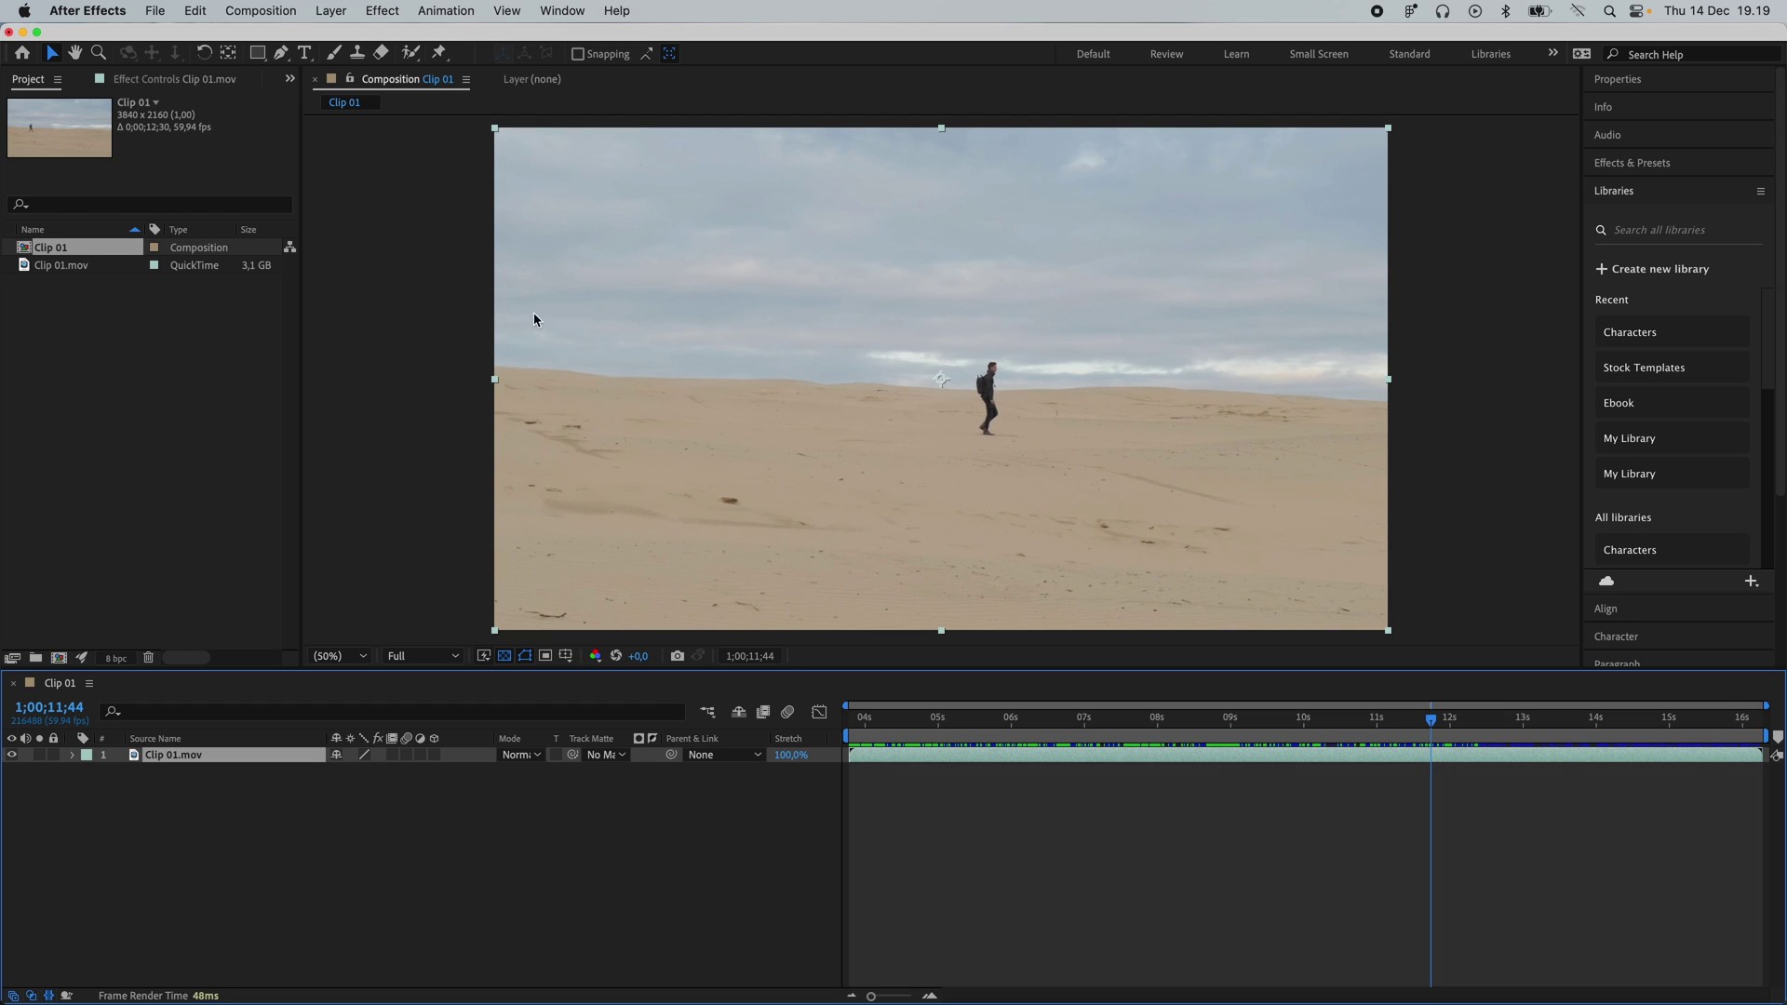
{"action": "left_click_drag", "start_coordinate": [1457, 724], "coordinate": [1191, 732]}
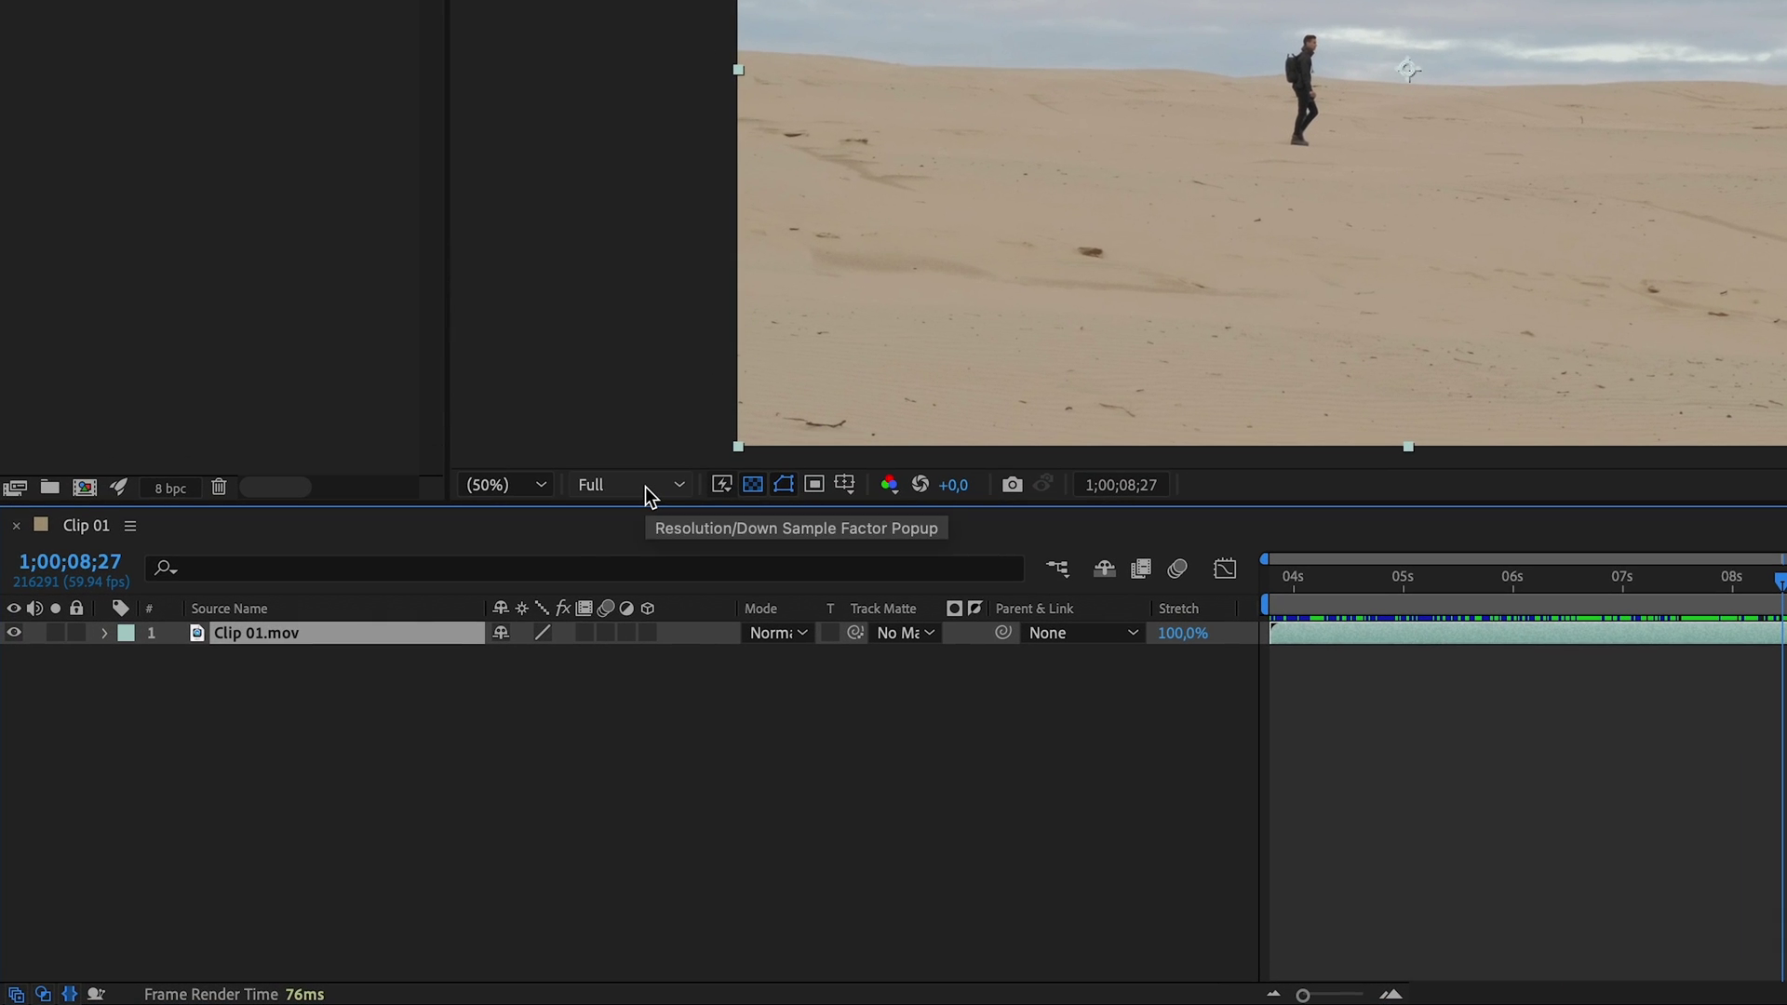
- Save the current frame at full resolution as Photoshop layers, named Clip 01.psd, in the Photoshop folder
{"action": "left_click", "coordinate": [435, 659]}
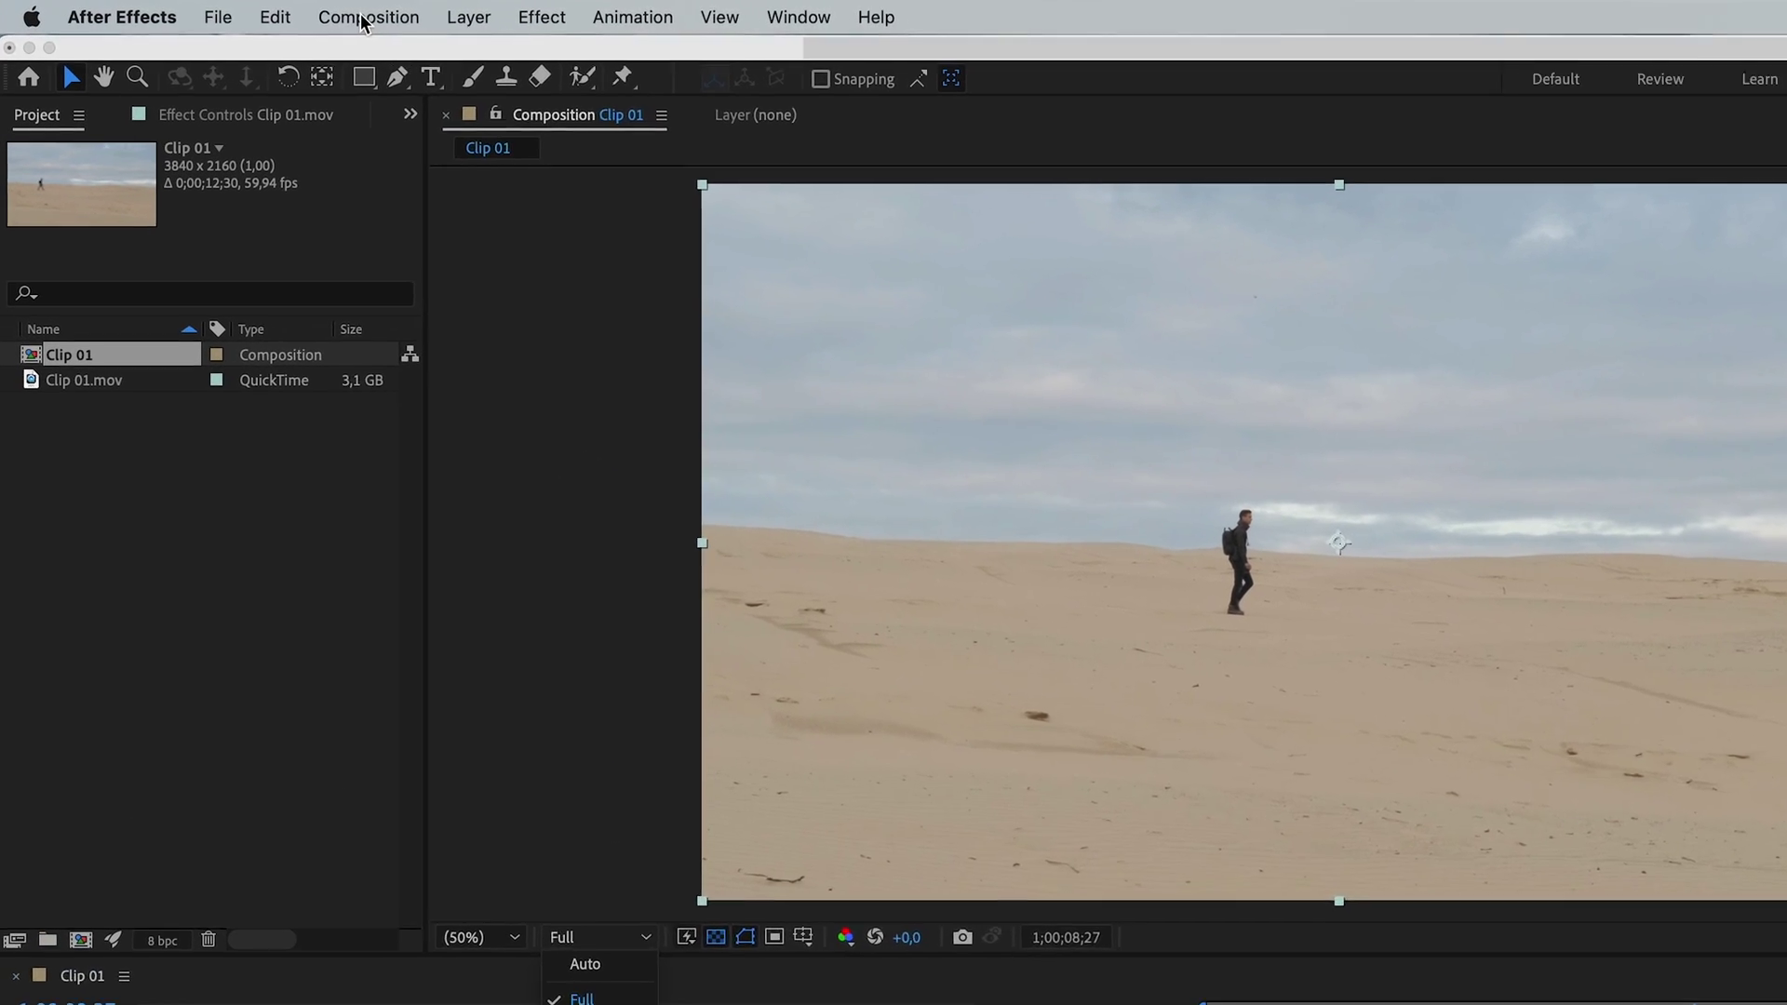
{"action": "left_click", "coordinate": [260, 10]}
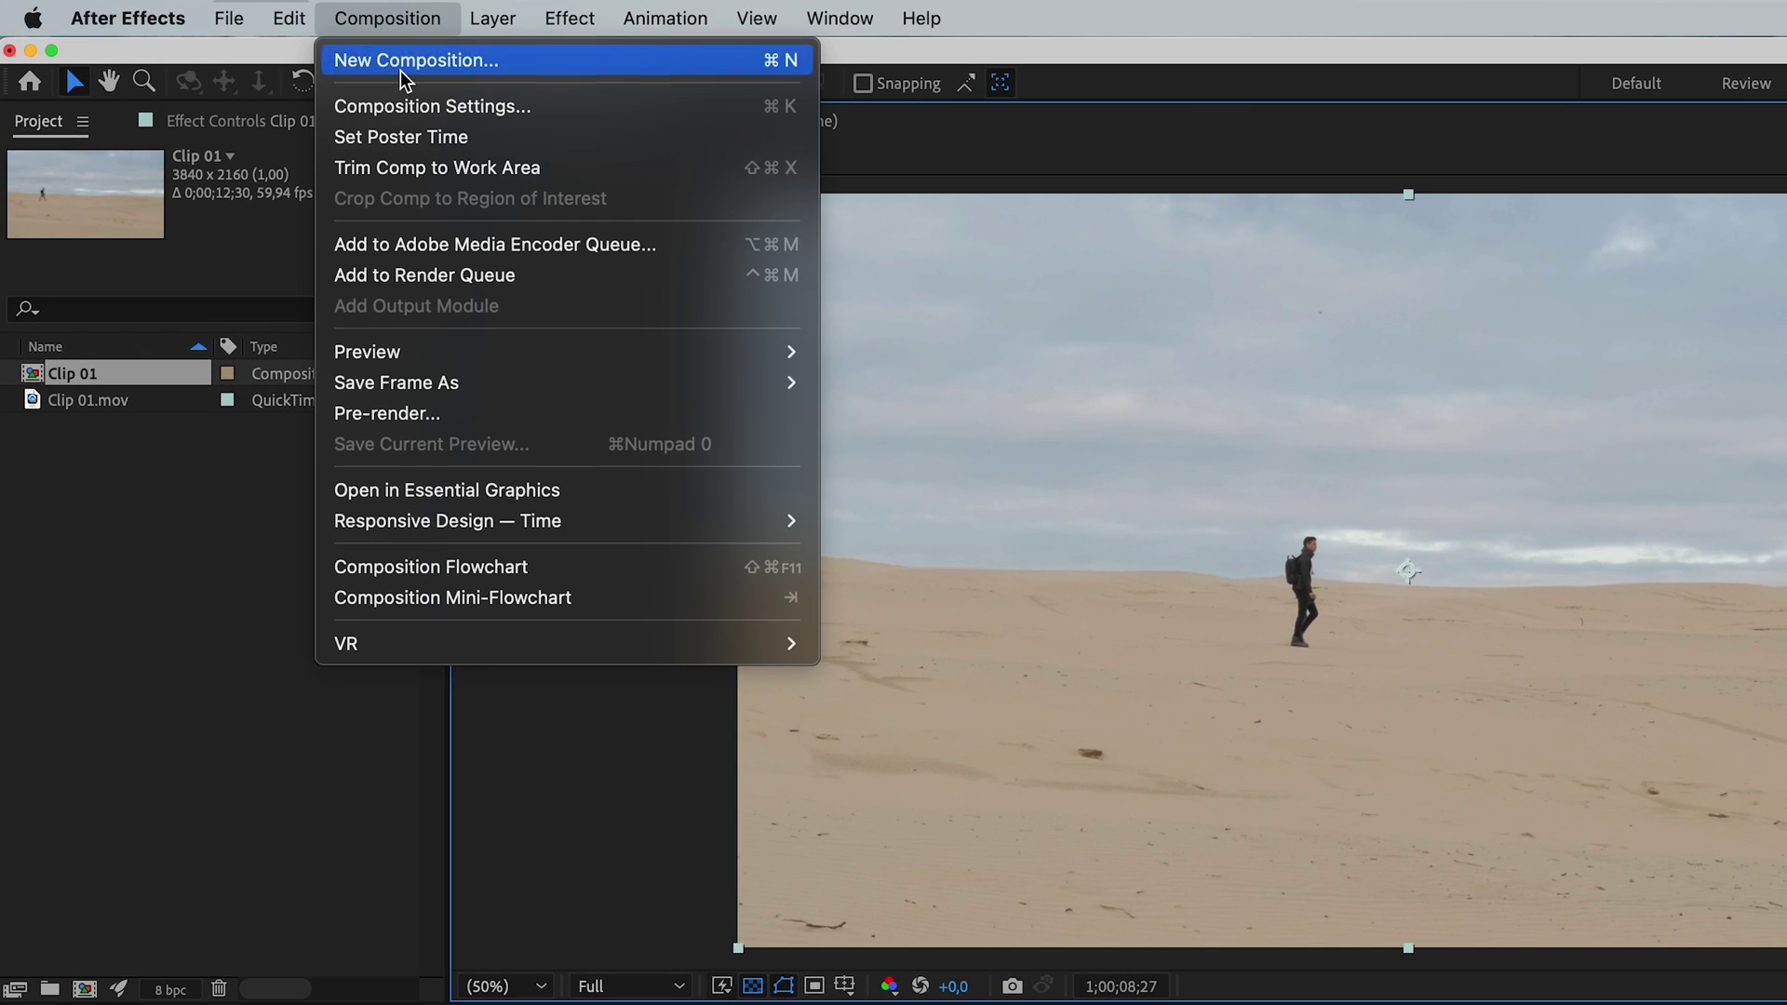
{"action": "mouse_move", "coordinate": [353, 263]}
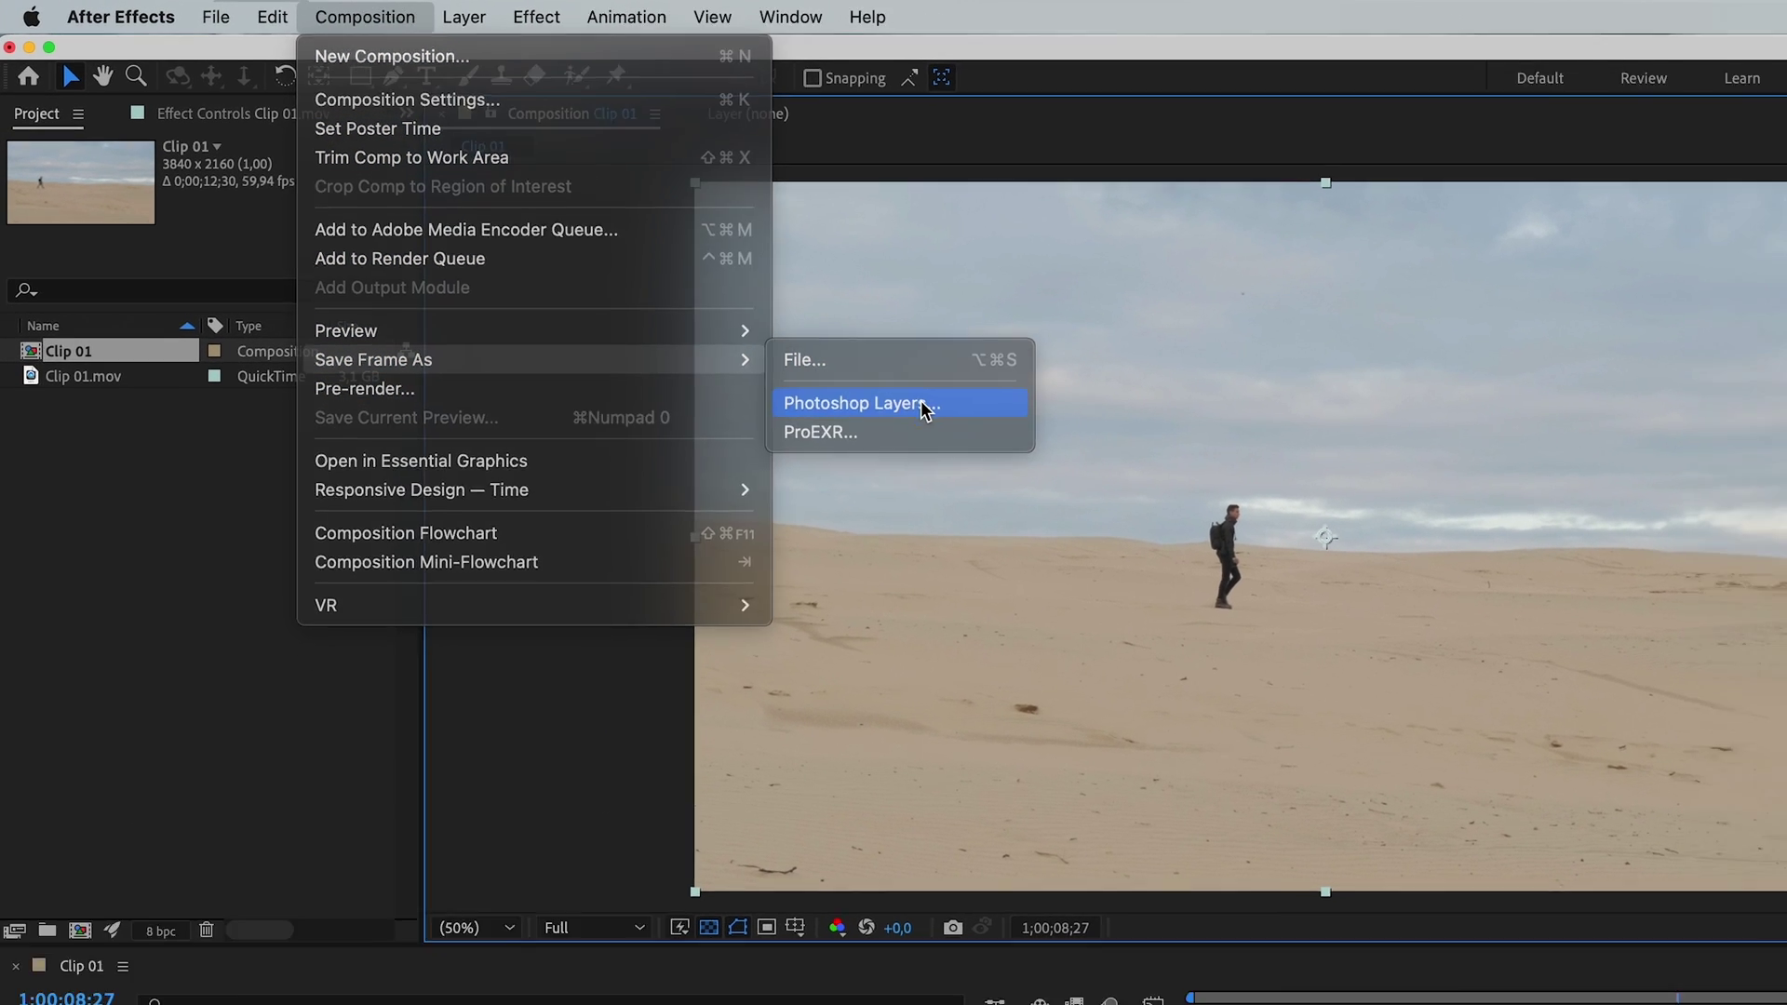
{"action": "left_click", "coordinate": [924, 404]}
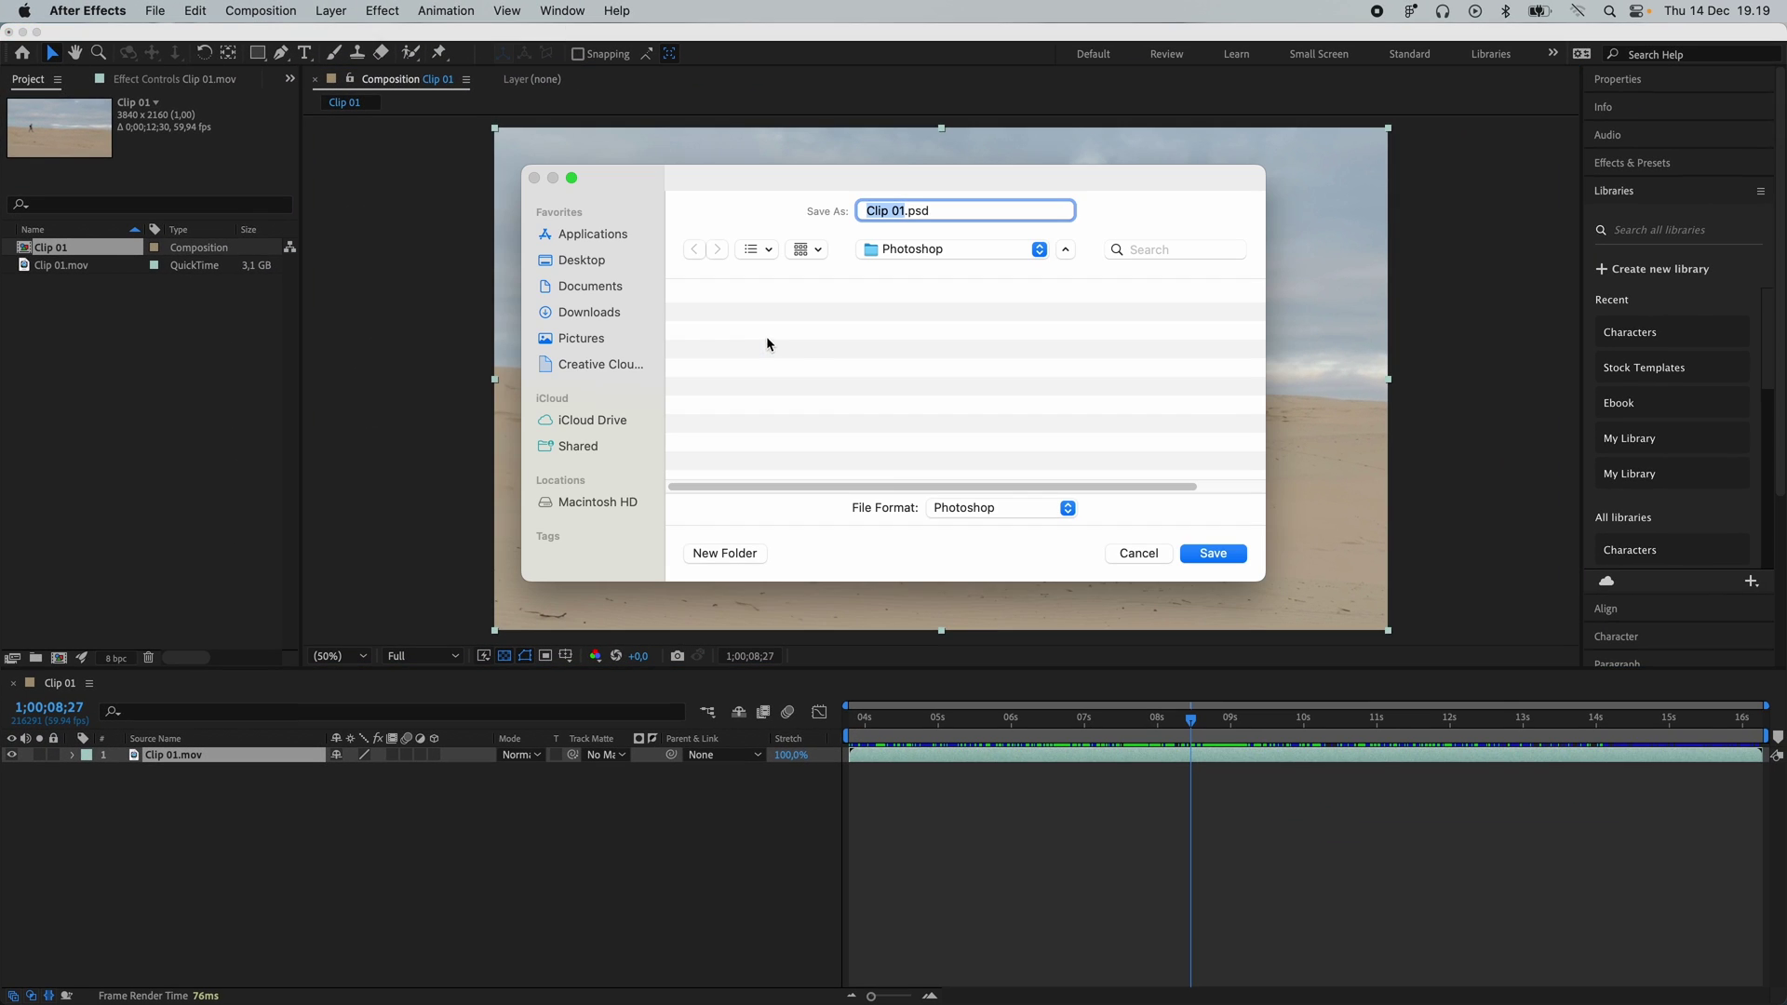
{"action": "left_click", "coordinate": [1214, 555]}
- Switch to Finder and open Clip 01.psd from the Photoshop folder in Photoshop
{"action": "key", "text": "super+Tab"}
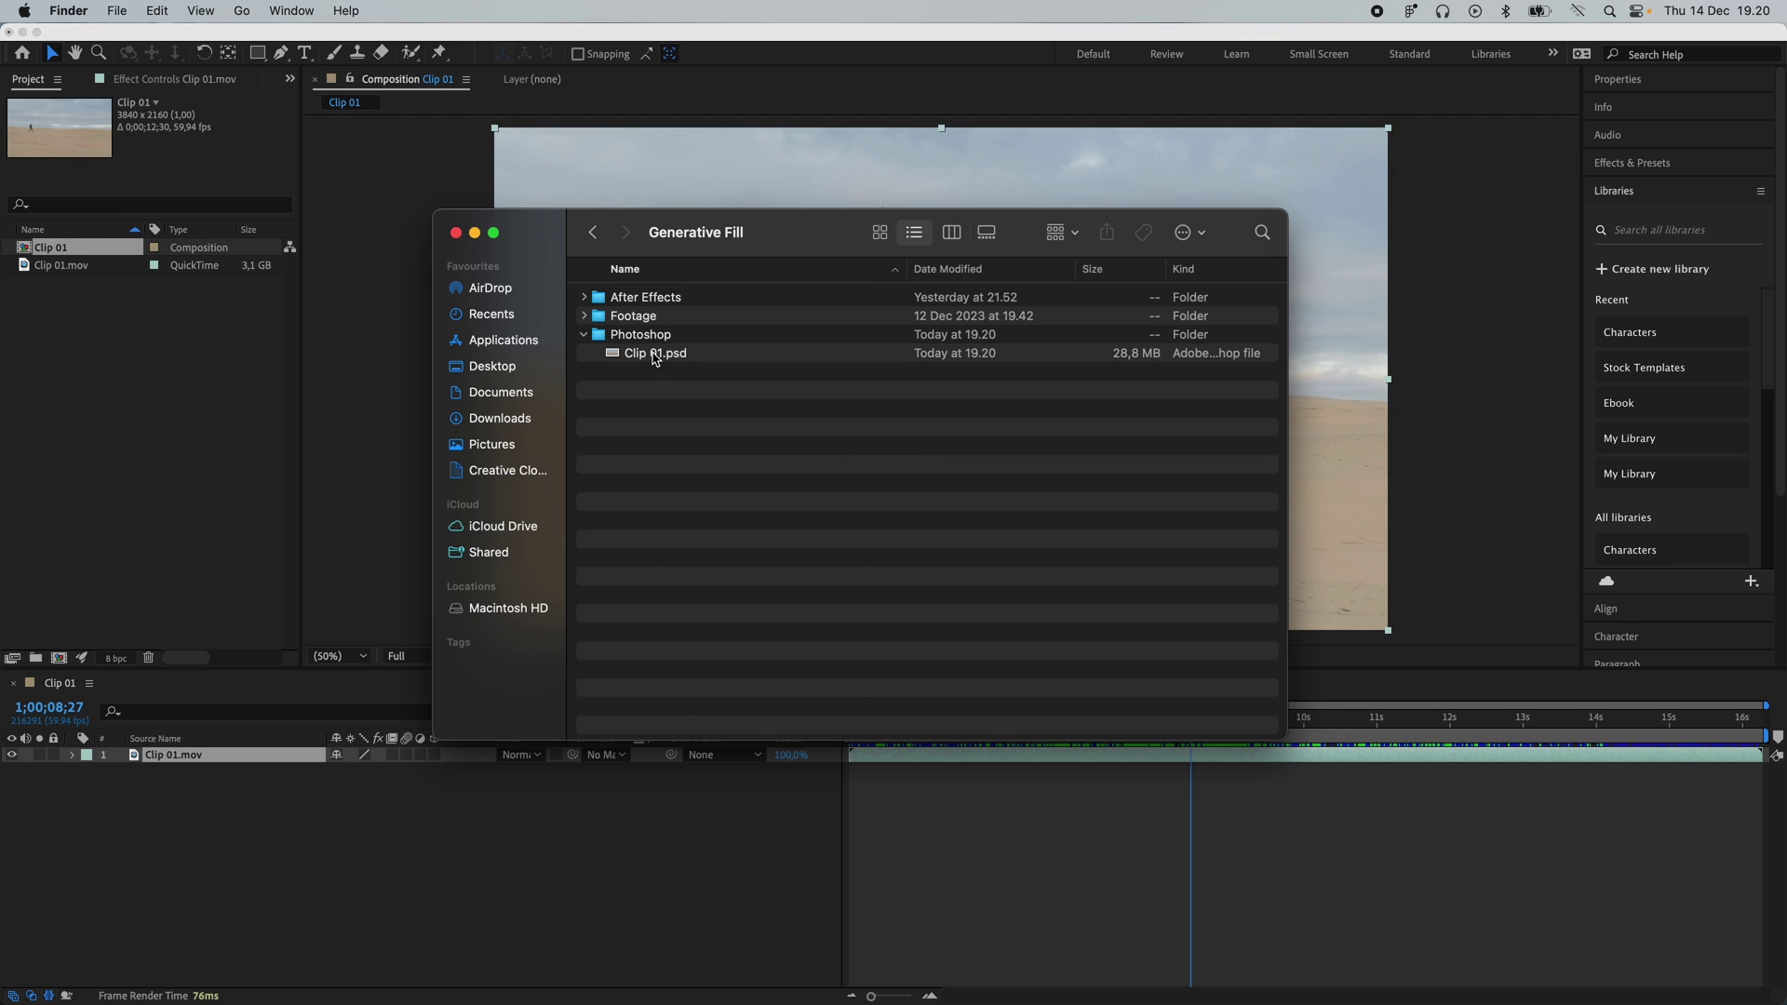
{"action": "right_click", "coordinate": [655, 359]}
{"action": "mouse_move", "coordinate": [738, 384]}
{"action": "left_click", "coordinate": [931, 434]}
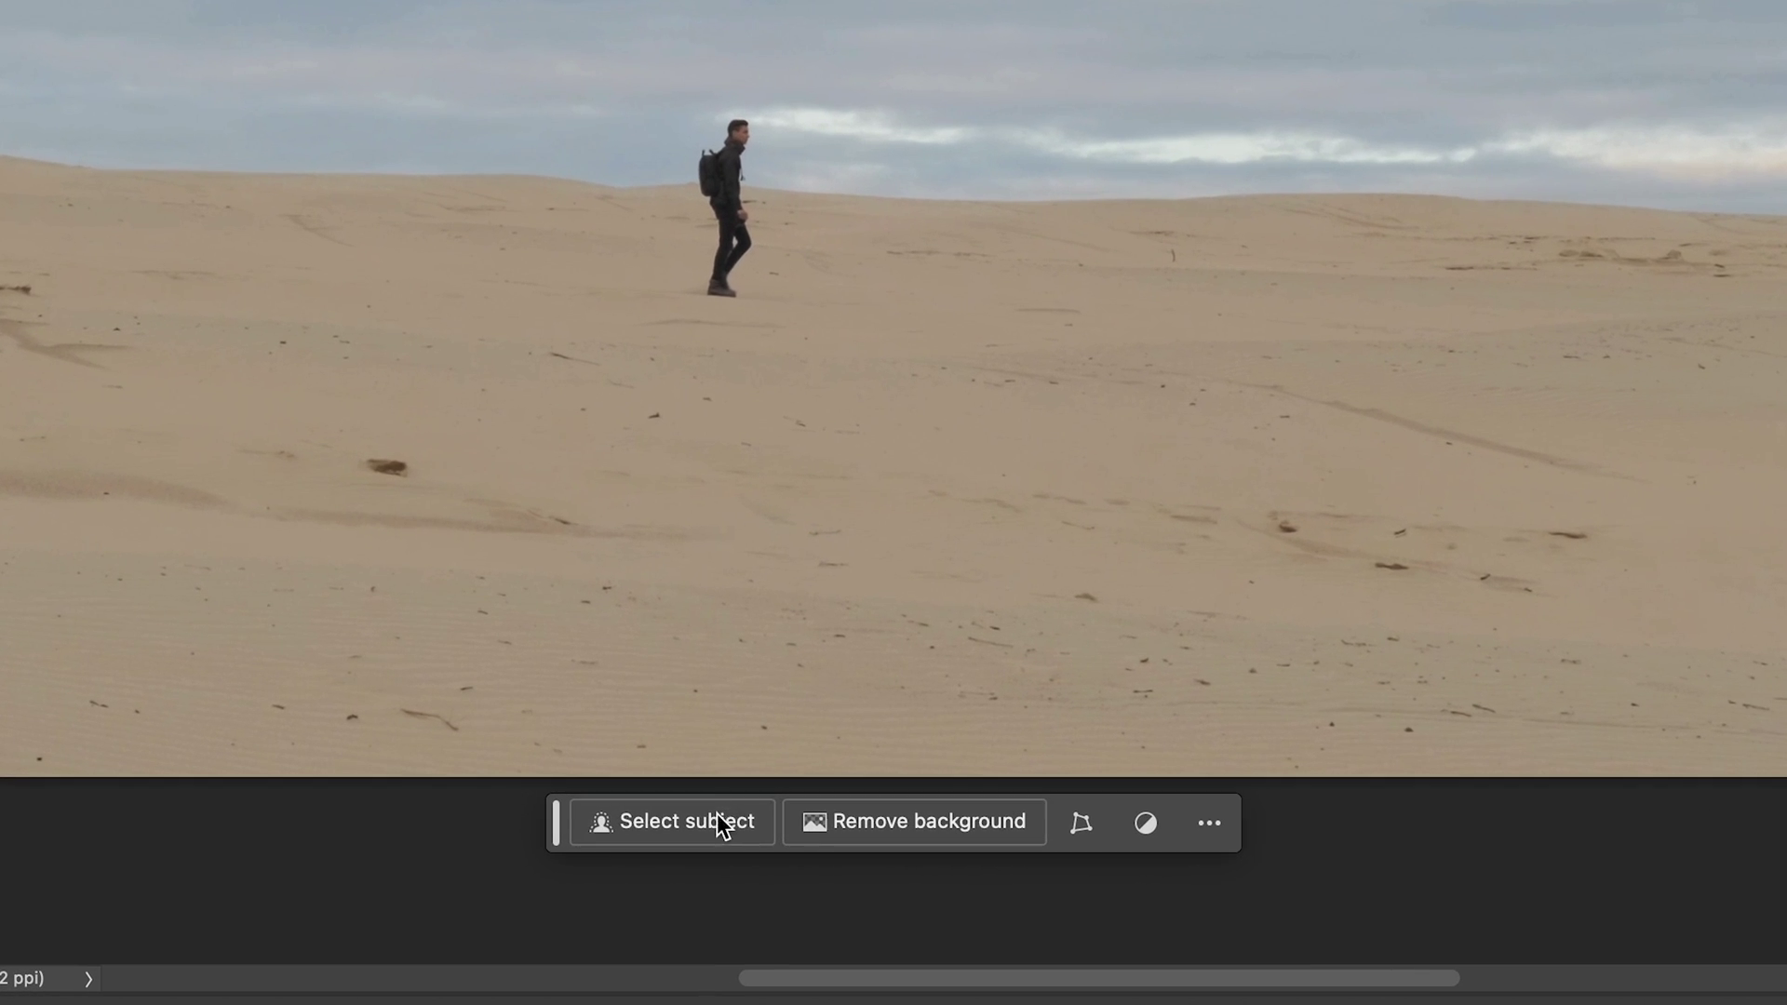
- Remove the walking man with a prompt-free Generative Fill on his subject selection expanded by 30 pixels
{"action": "left_click", "coordinate": [706, 823]}
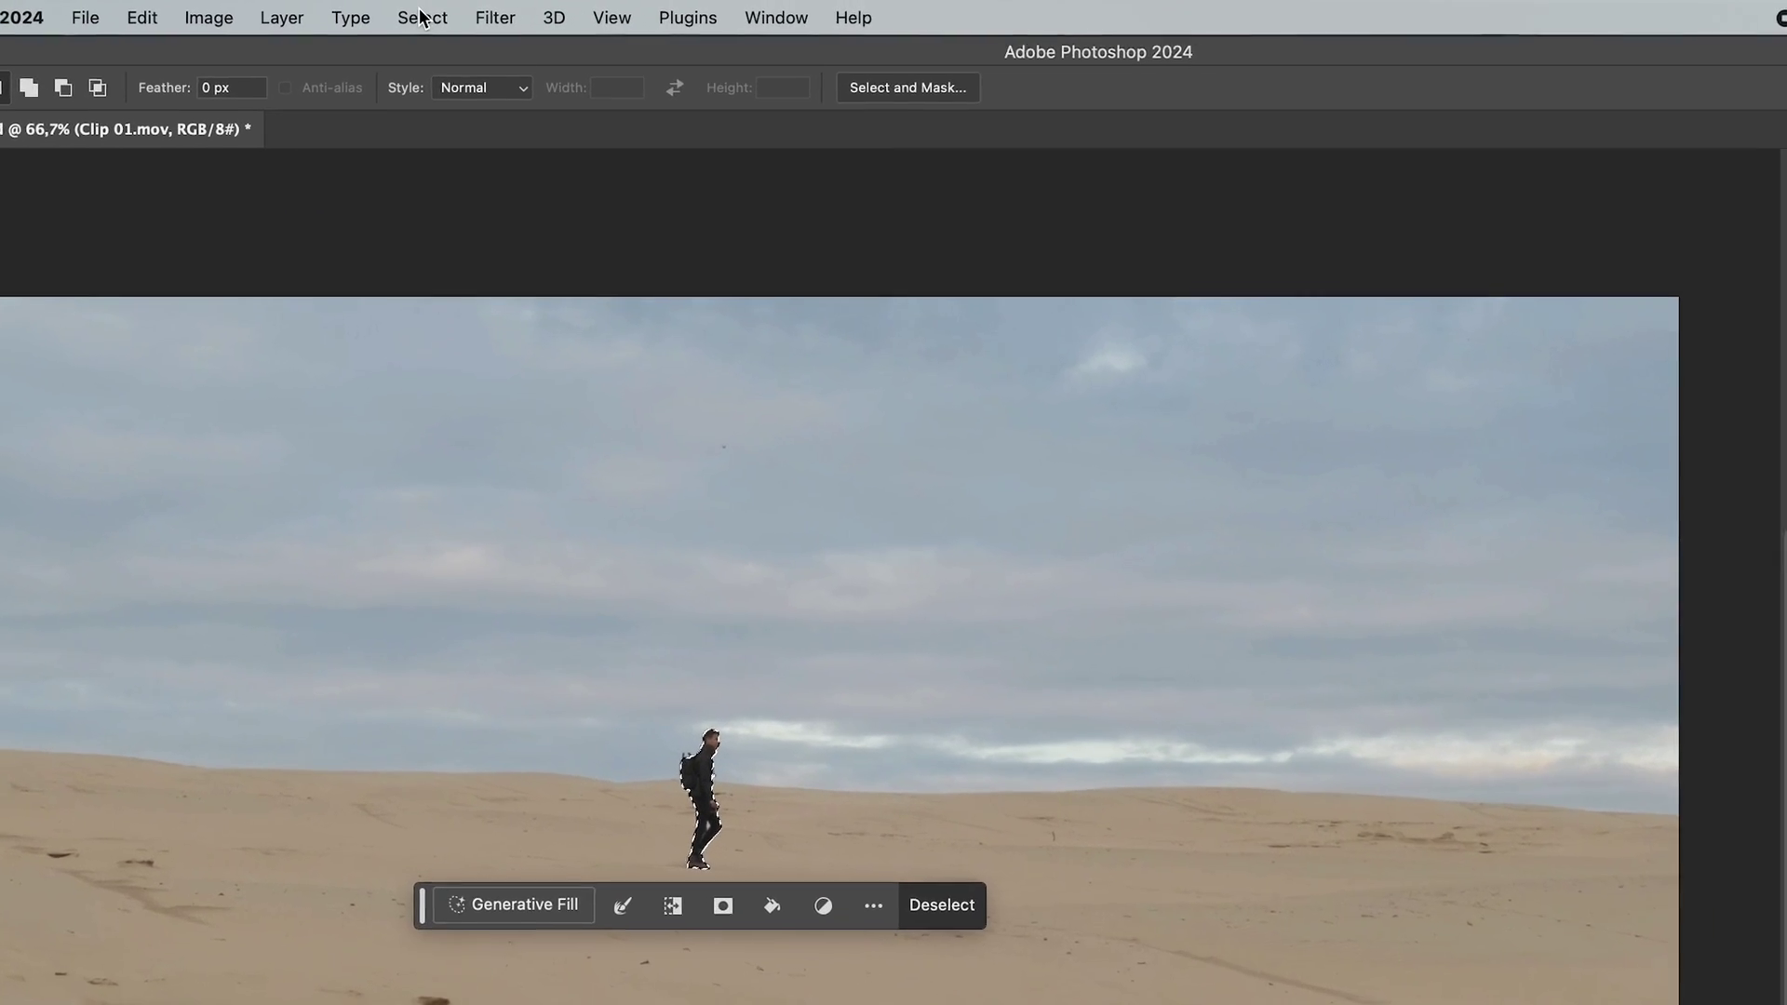
{"action": "left_click", "coordinate": [416, 10]}
{"action": "mouse_move", "coordinate": [590, 461]}
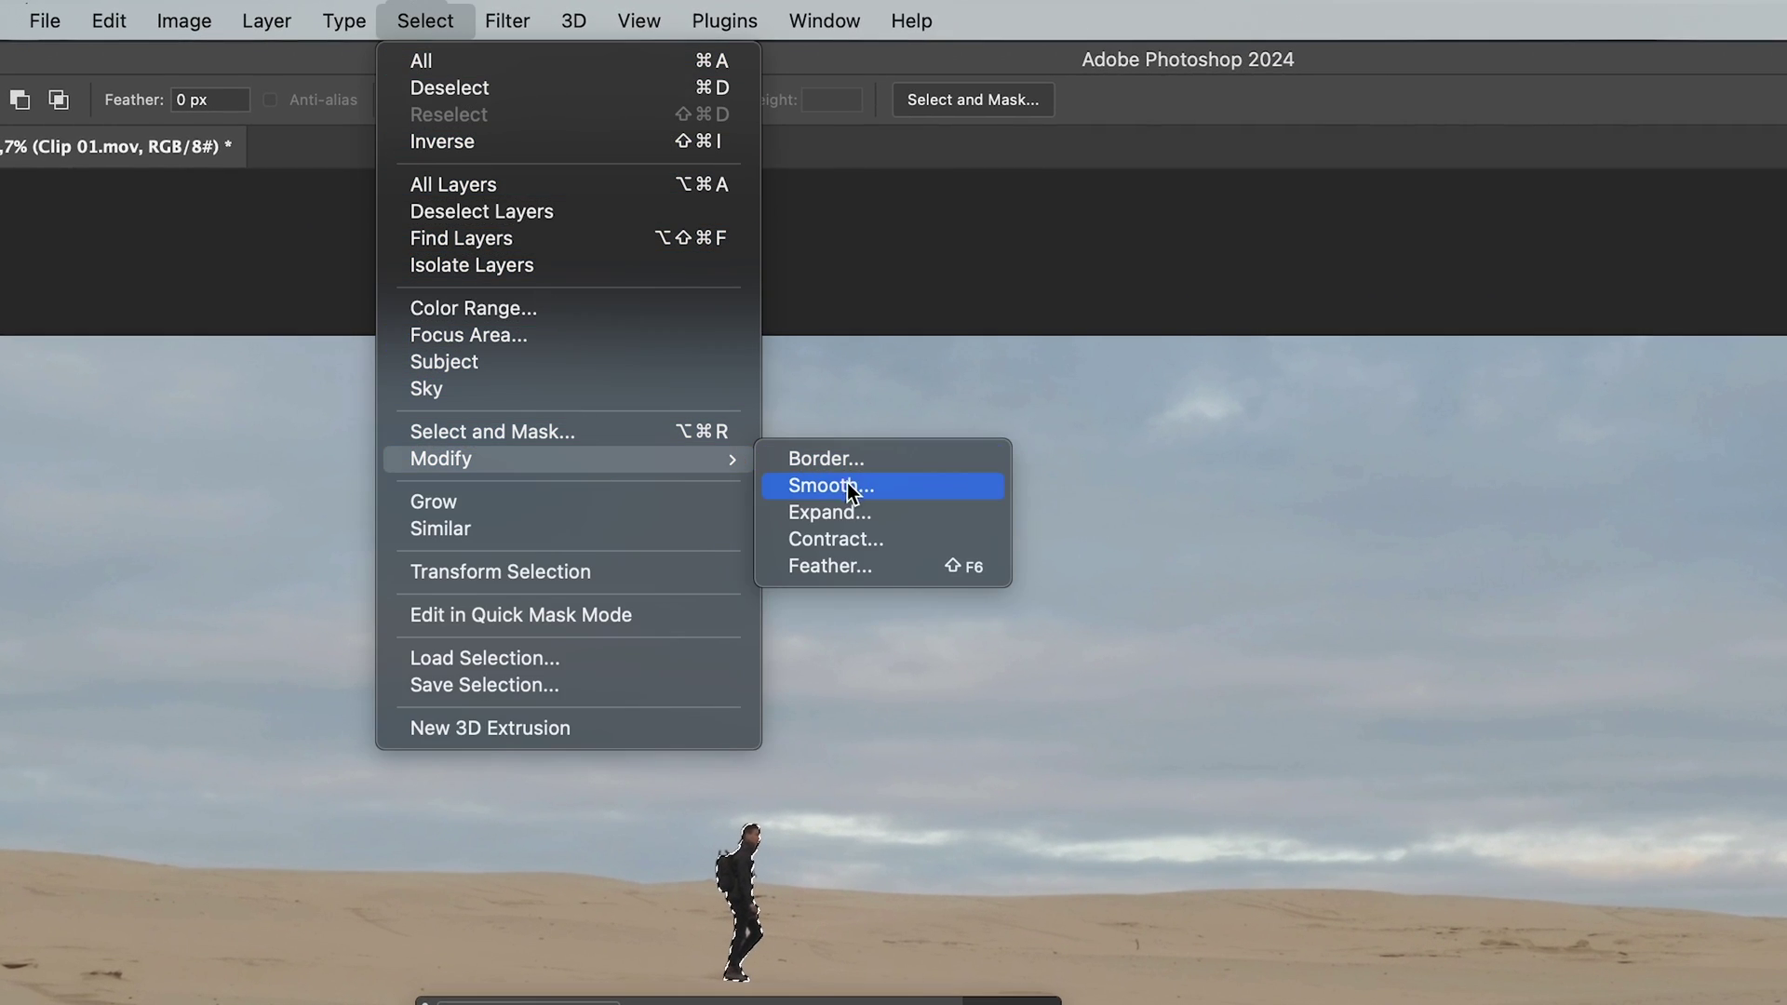
{"action": "left_click", "coordinate": [860, 510]}
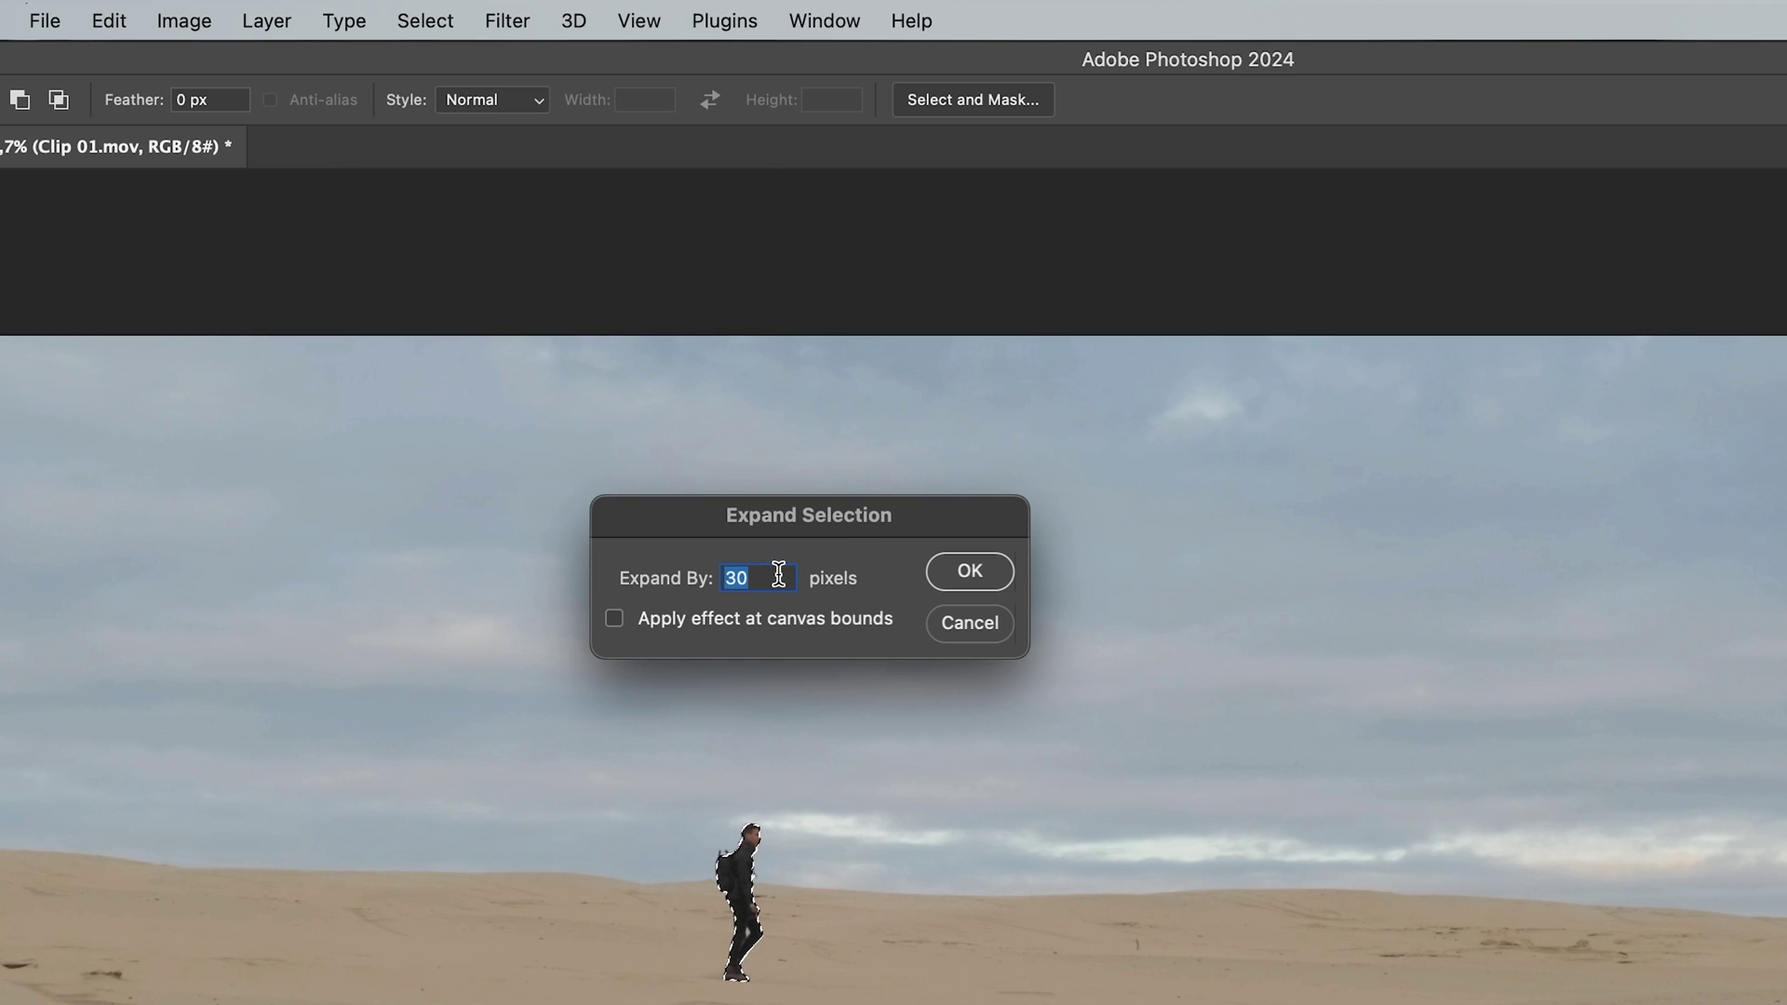
{"action": "left_click", "coordinate": [980, 572]}
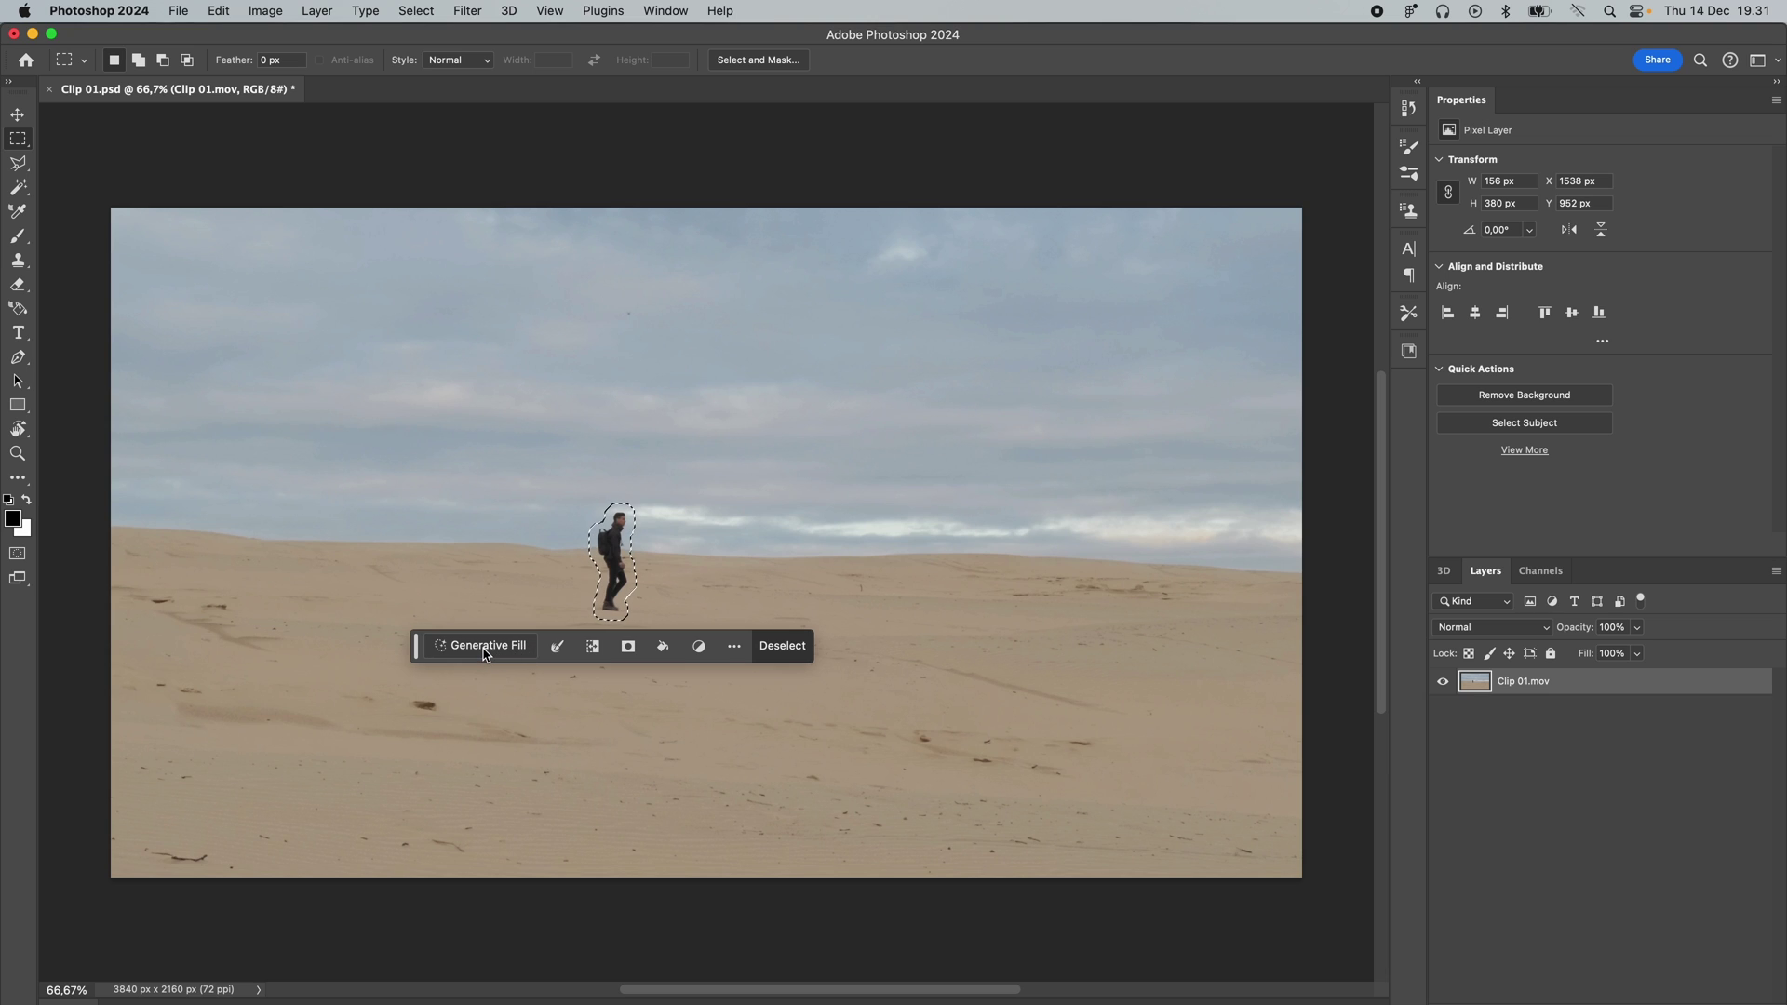
{"action": "left_click", "coordinate": [523, 651]}
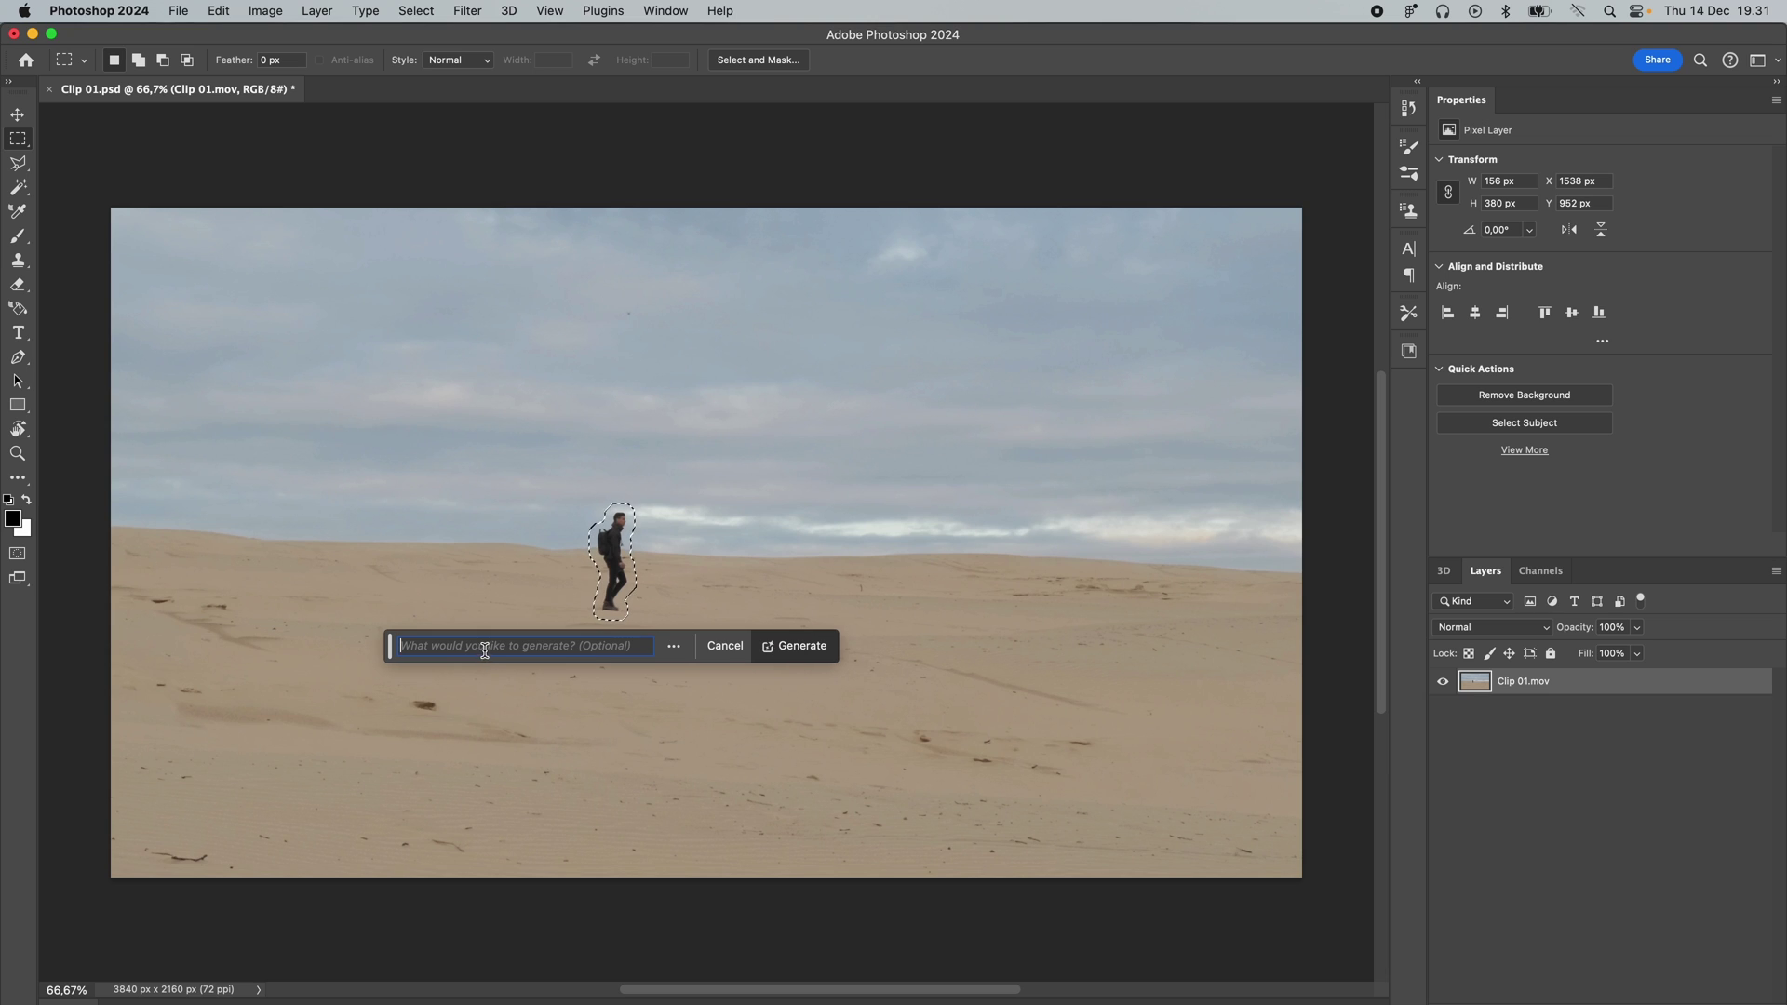
{"action": "left_click", "coordinate": [796, 646]}
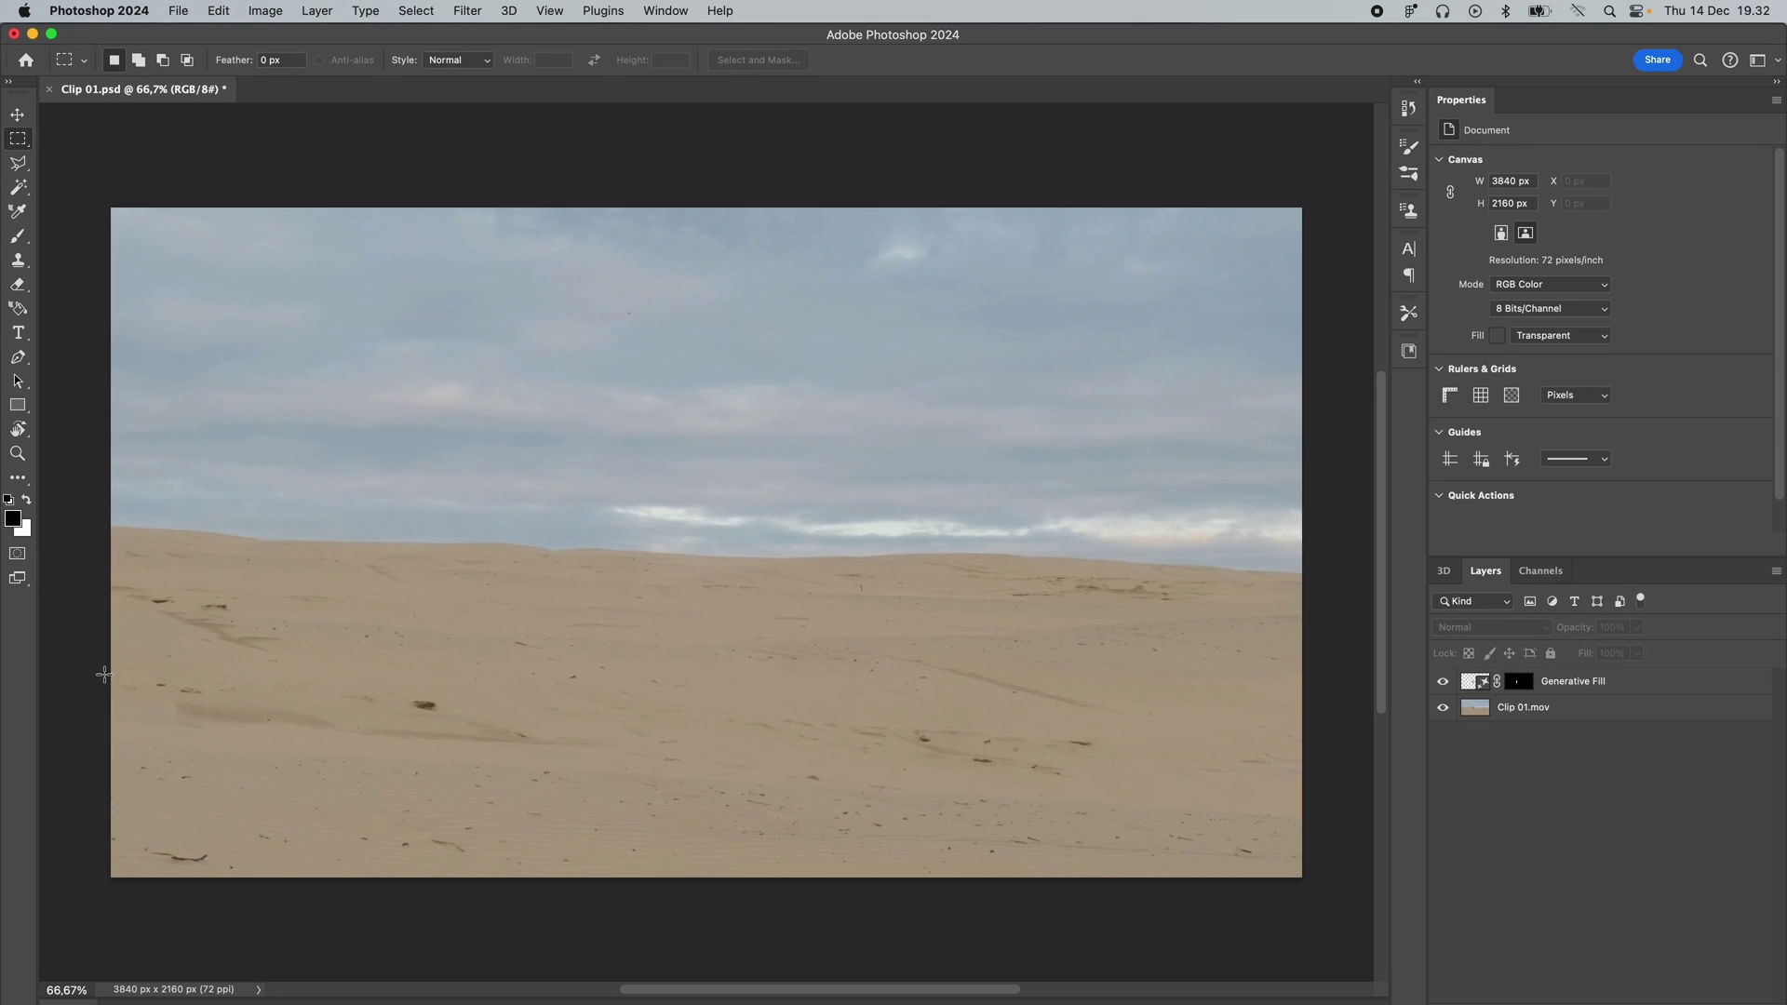
- Generate "dry grass" with Generative Fill in a rectangular selection over the lower-left sand of the image
{"action": "left_click_drag", "start_coordinate": [112, 672], "coordinate": [643, 881]}
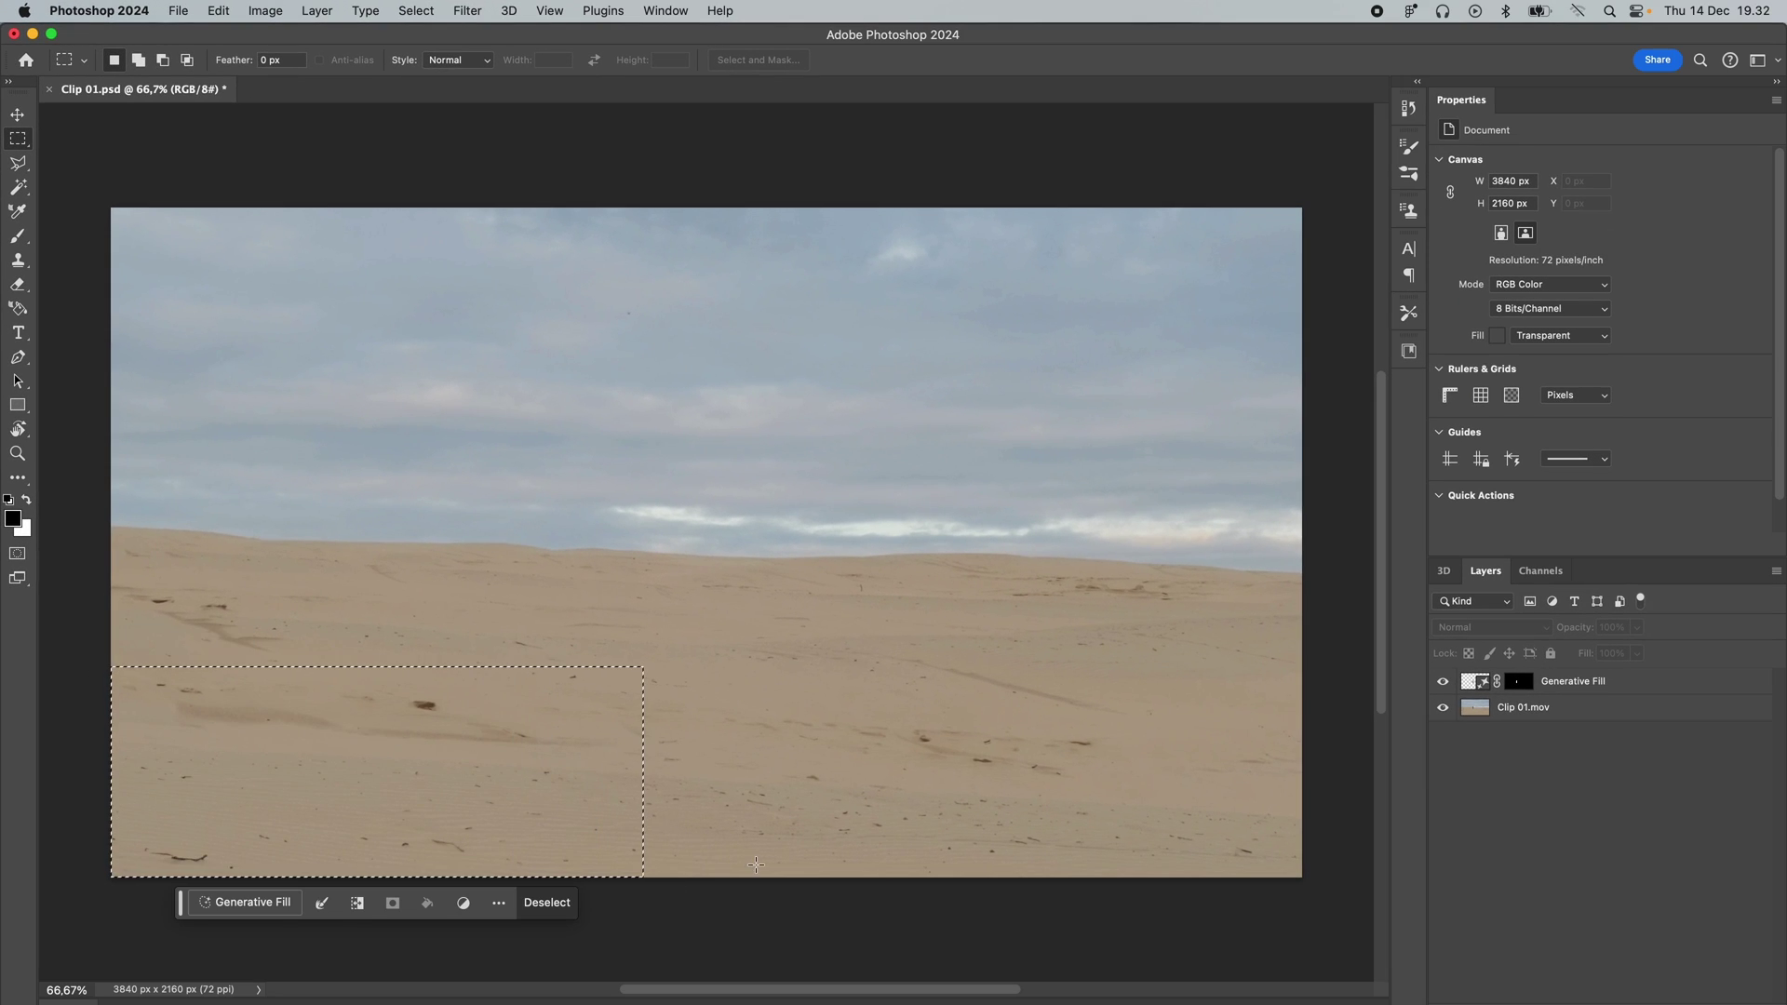
{"action": "left_click", "coordinate": [237, 900]}
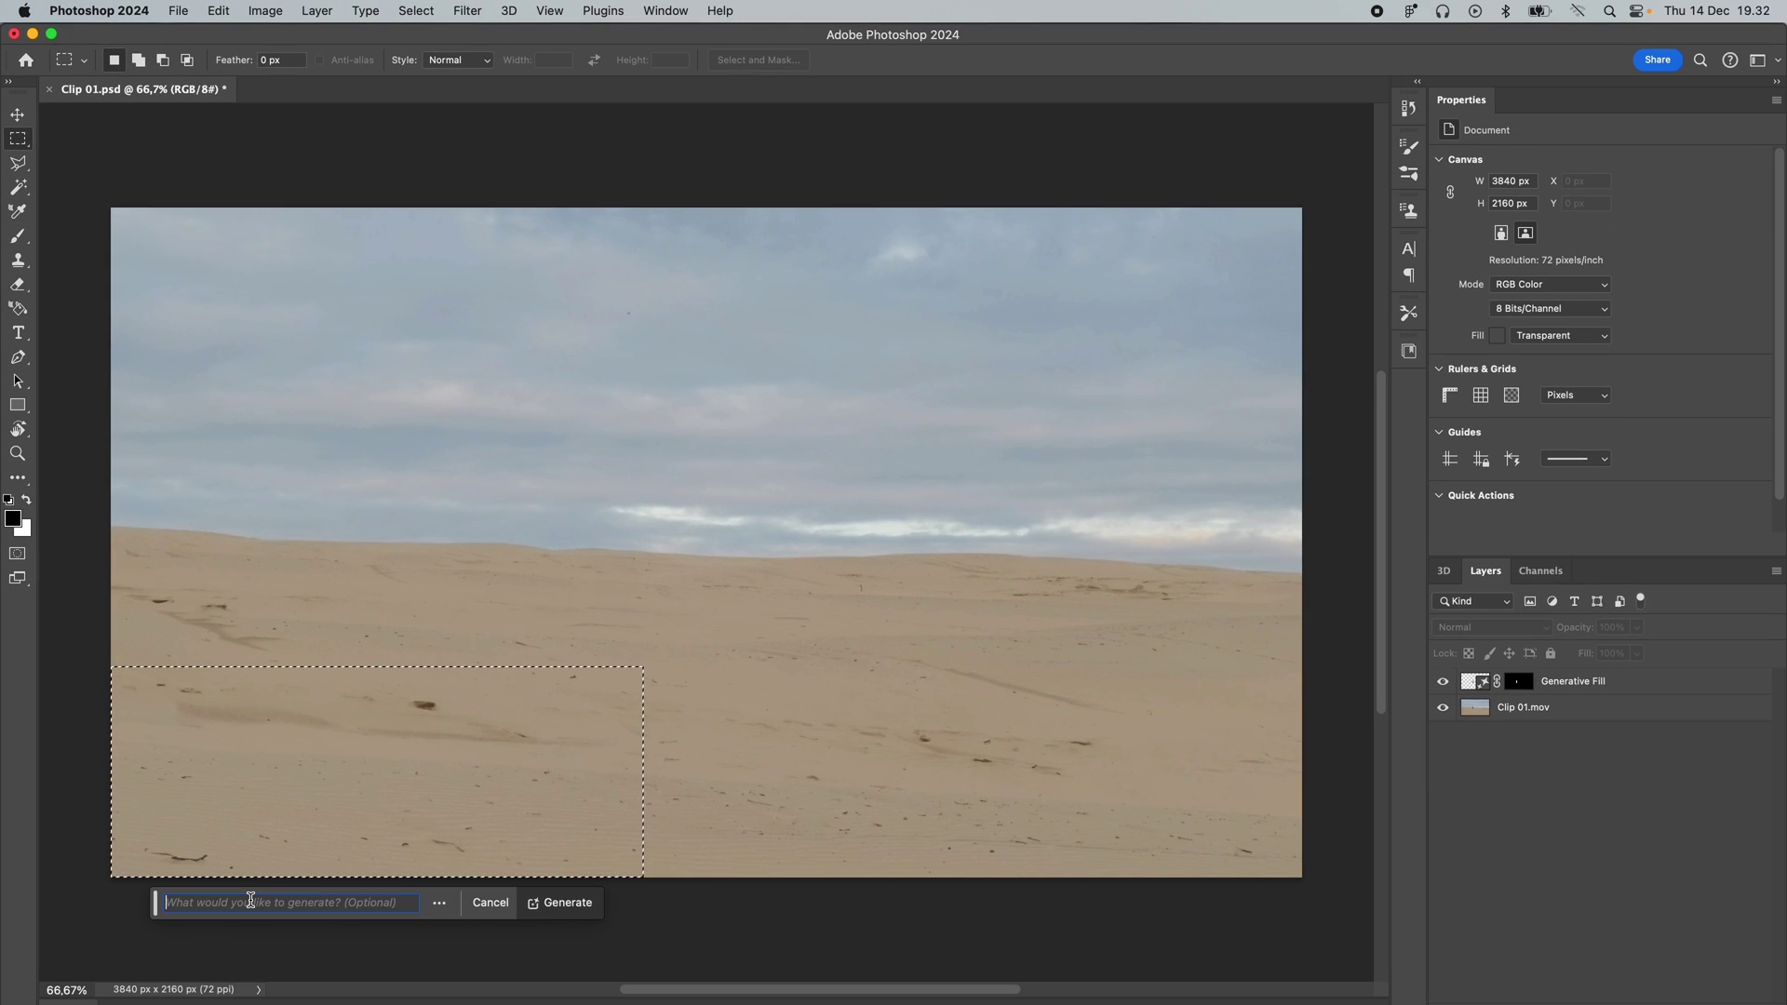
{"action": "type", "text": "dry grass"}
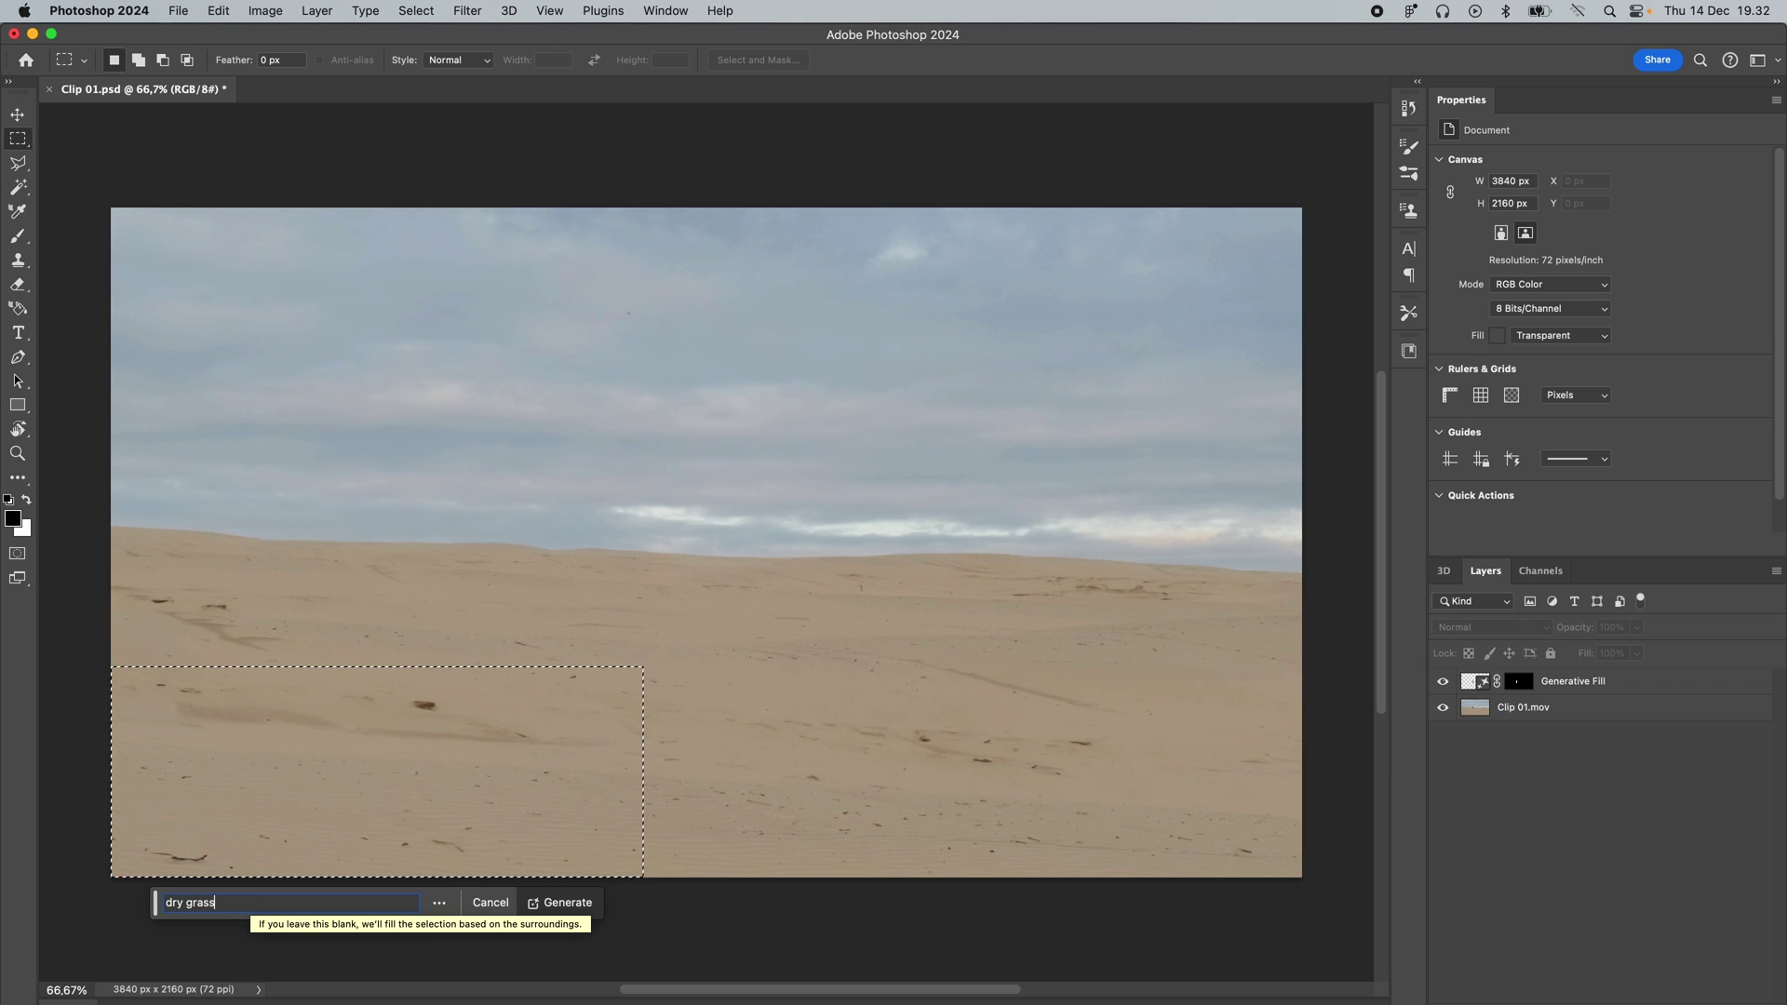
{"action": "key", "text": "Return"}
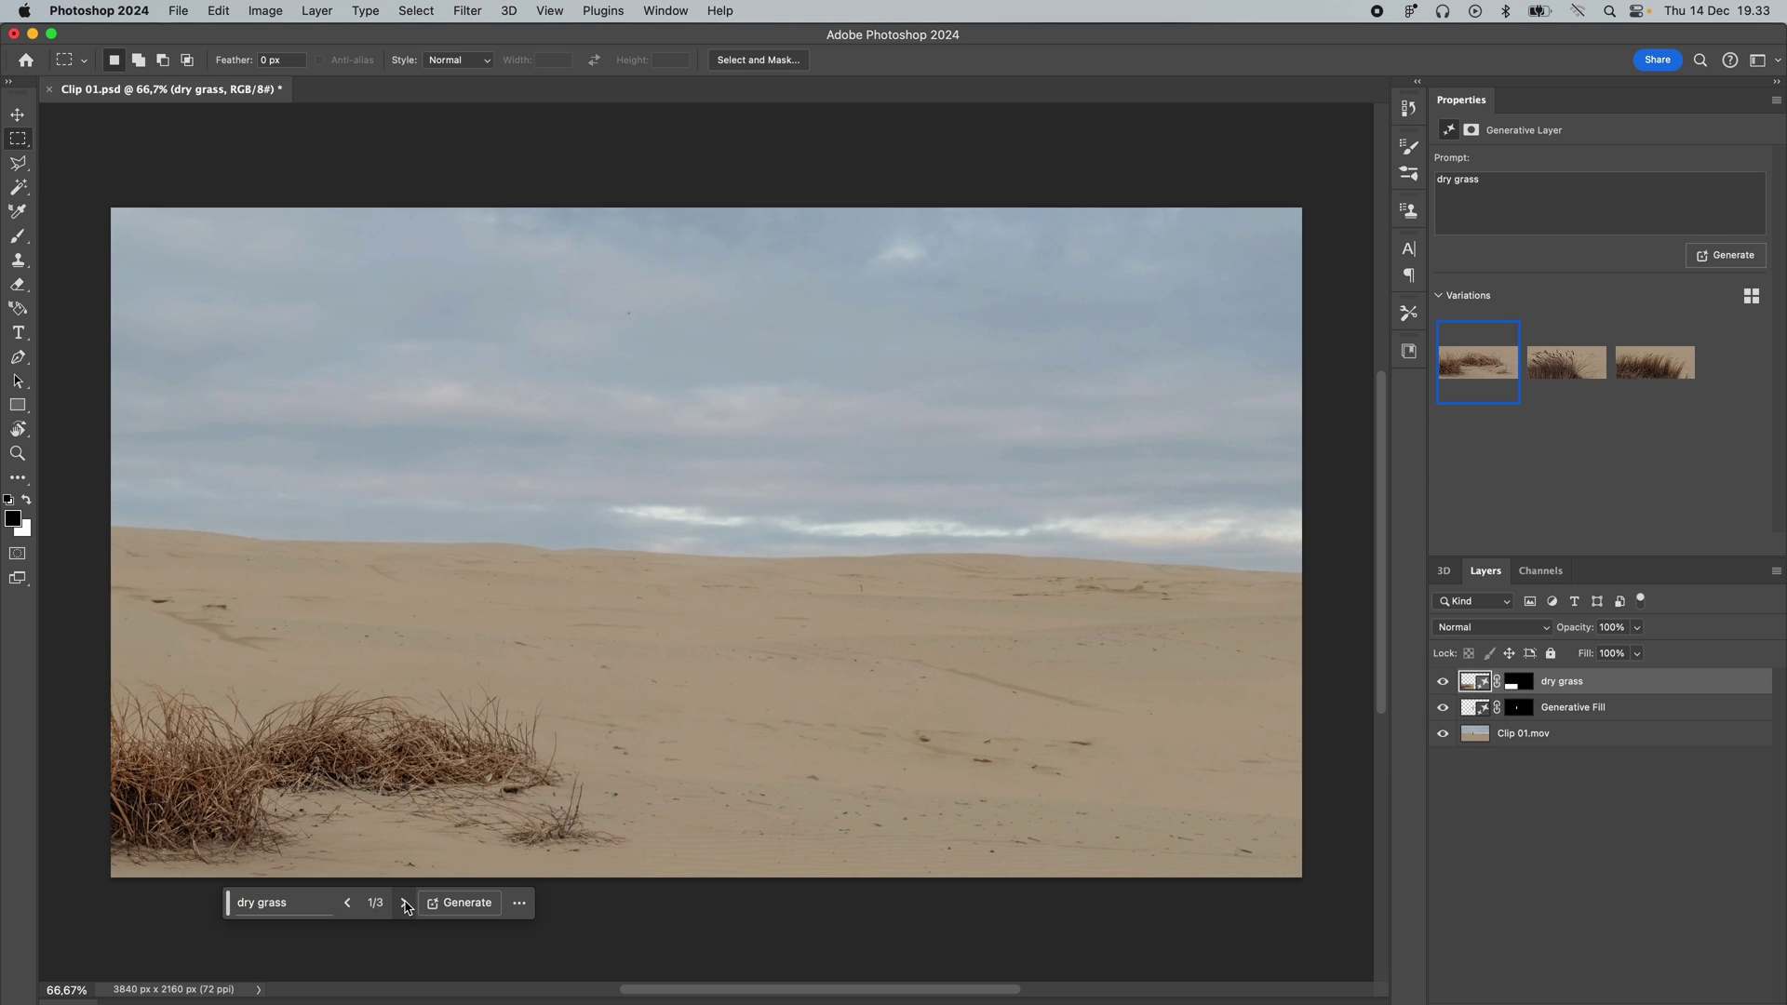
- Compare the dry grass variations, generate another set, and choose variation 4 with the low, scattered bushes
{"action": "left_click", "coordinate": [405, 903]}
{"action": "left_click", "coordinate": [404, 903]}
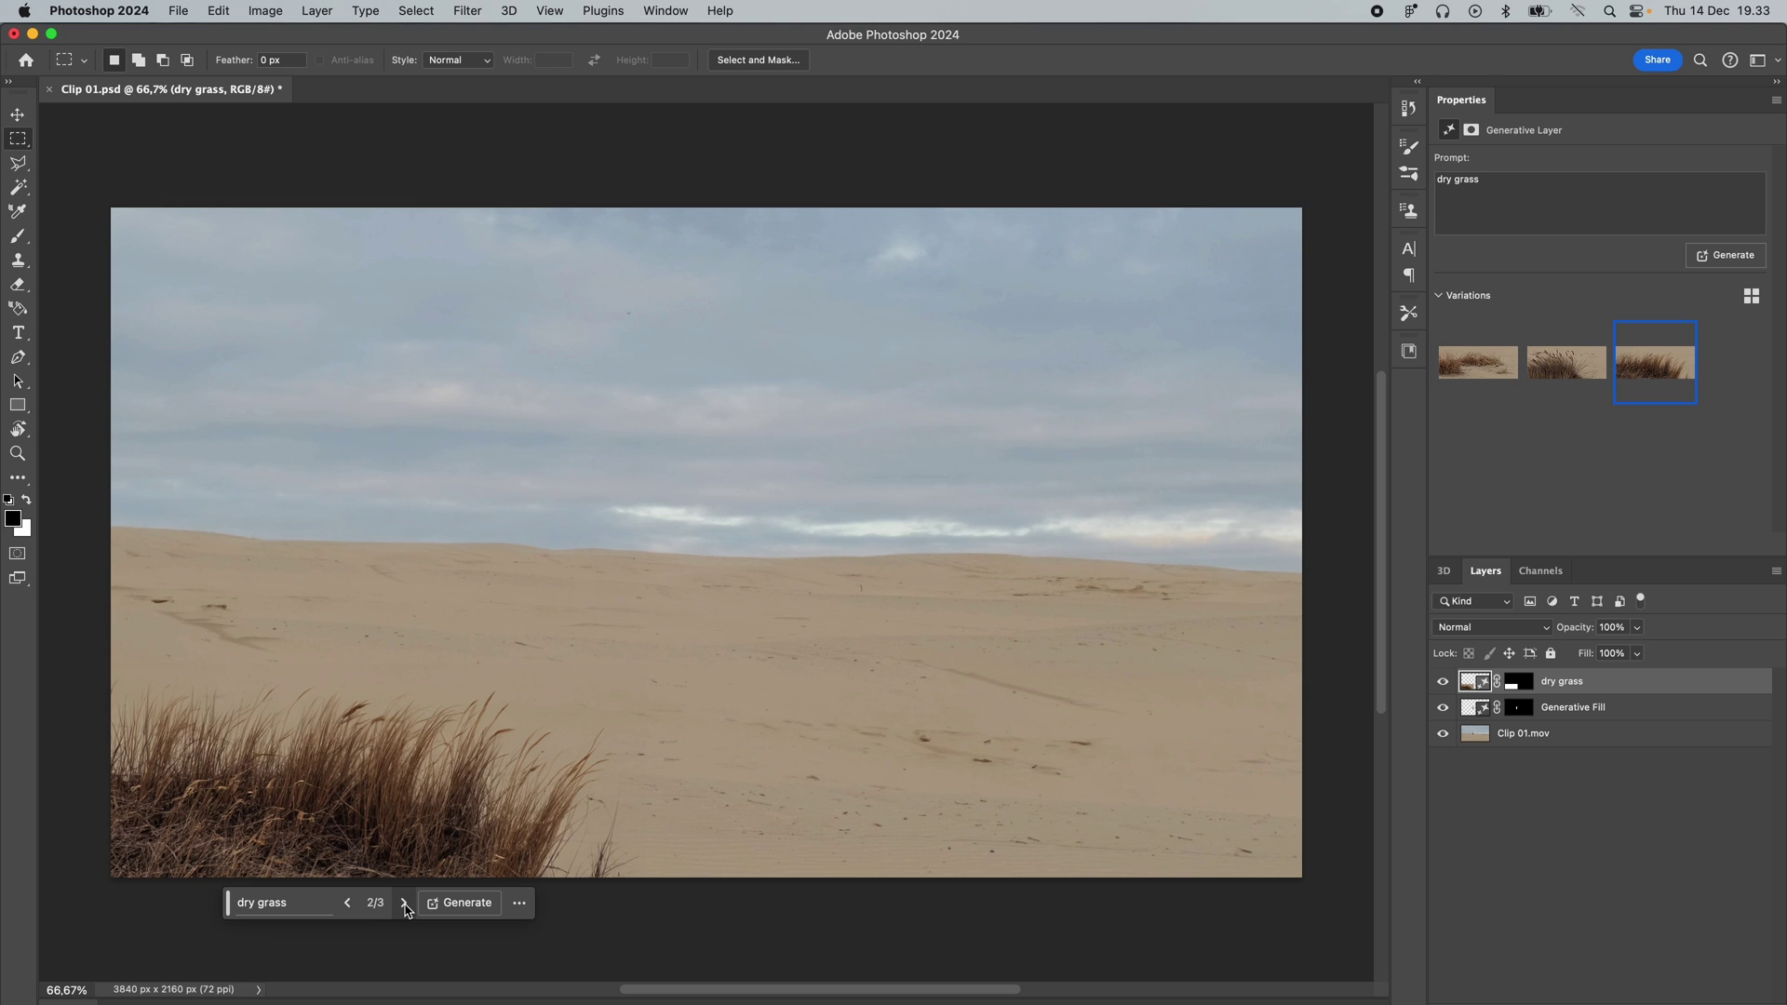
{"action": "left_click", "coordinate": [461, 903]}
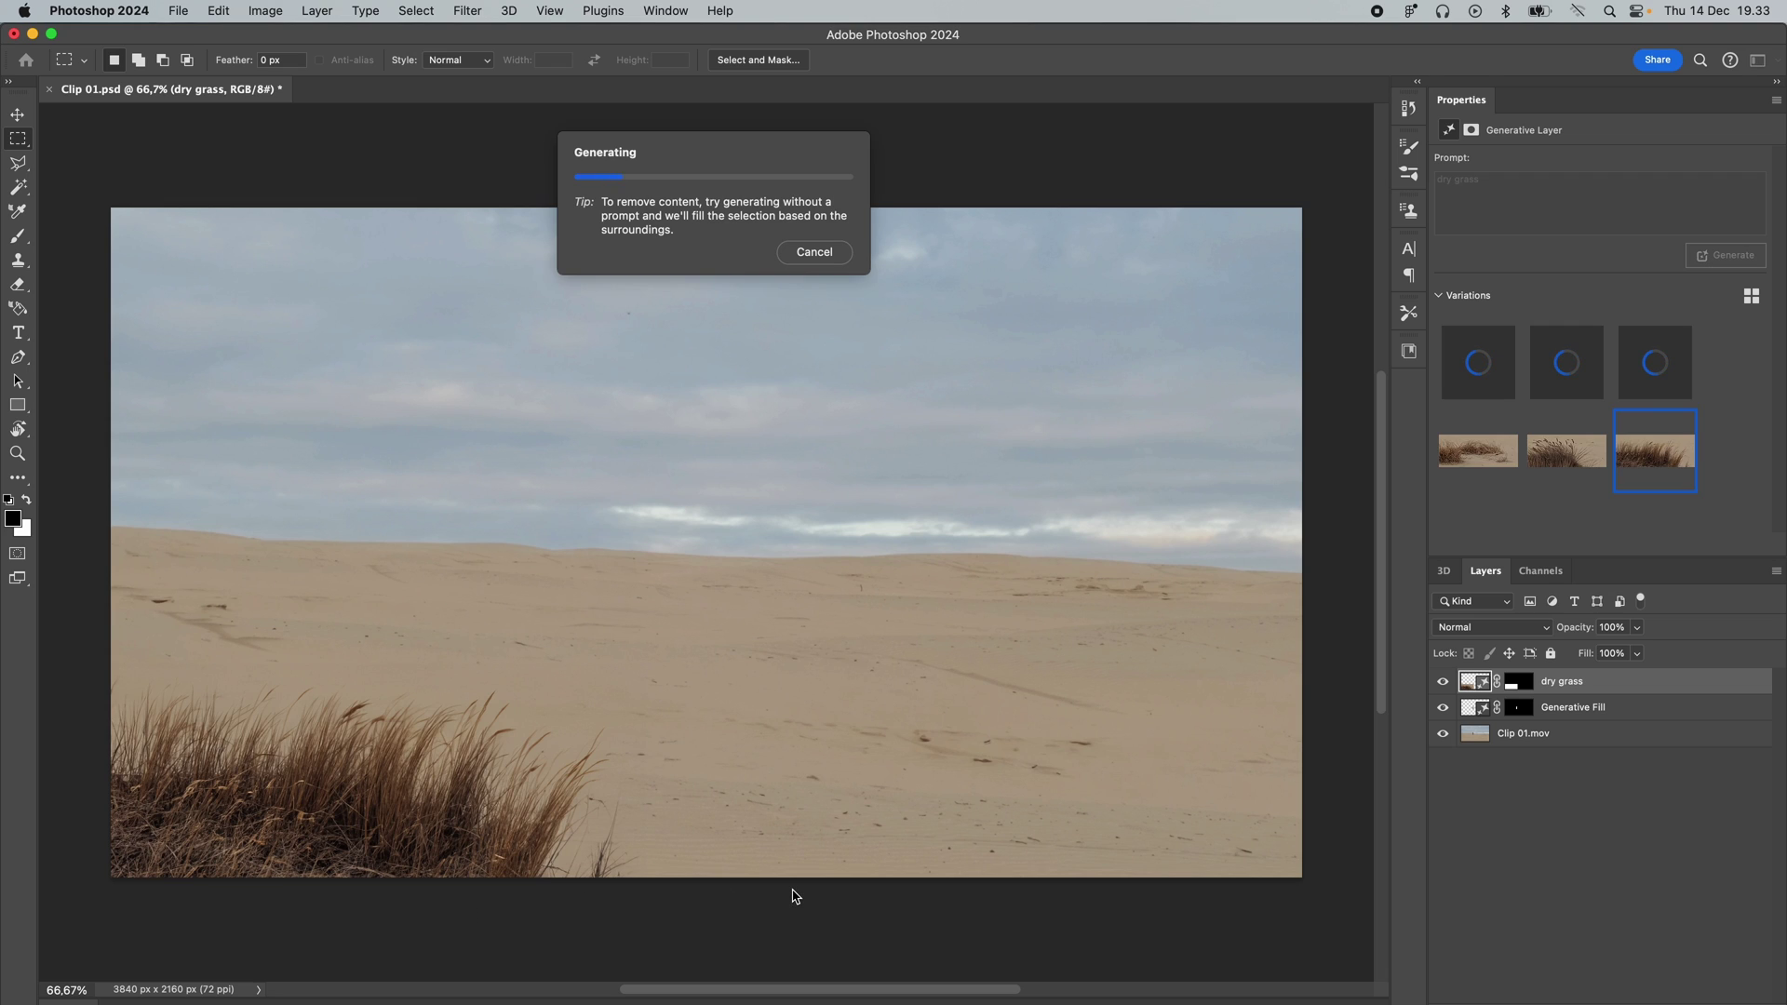
{"action": "left_click", "coordinate": [404, 905]}
{"action": "left_click", "coordinate": [405, 905]}
{"action": "left_click", "coordinate": [403, 905]}
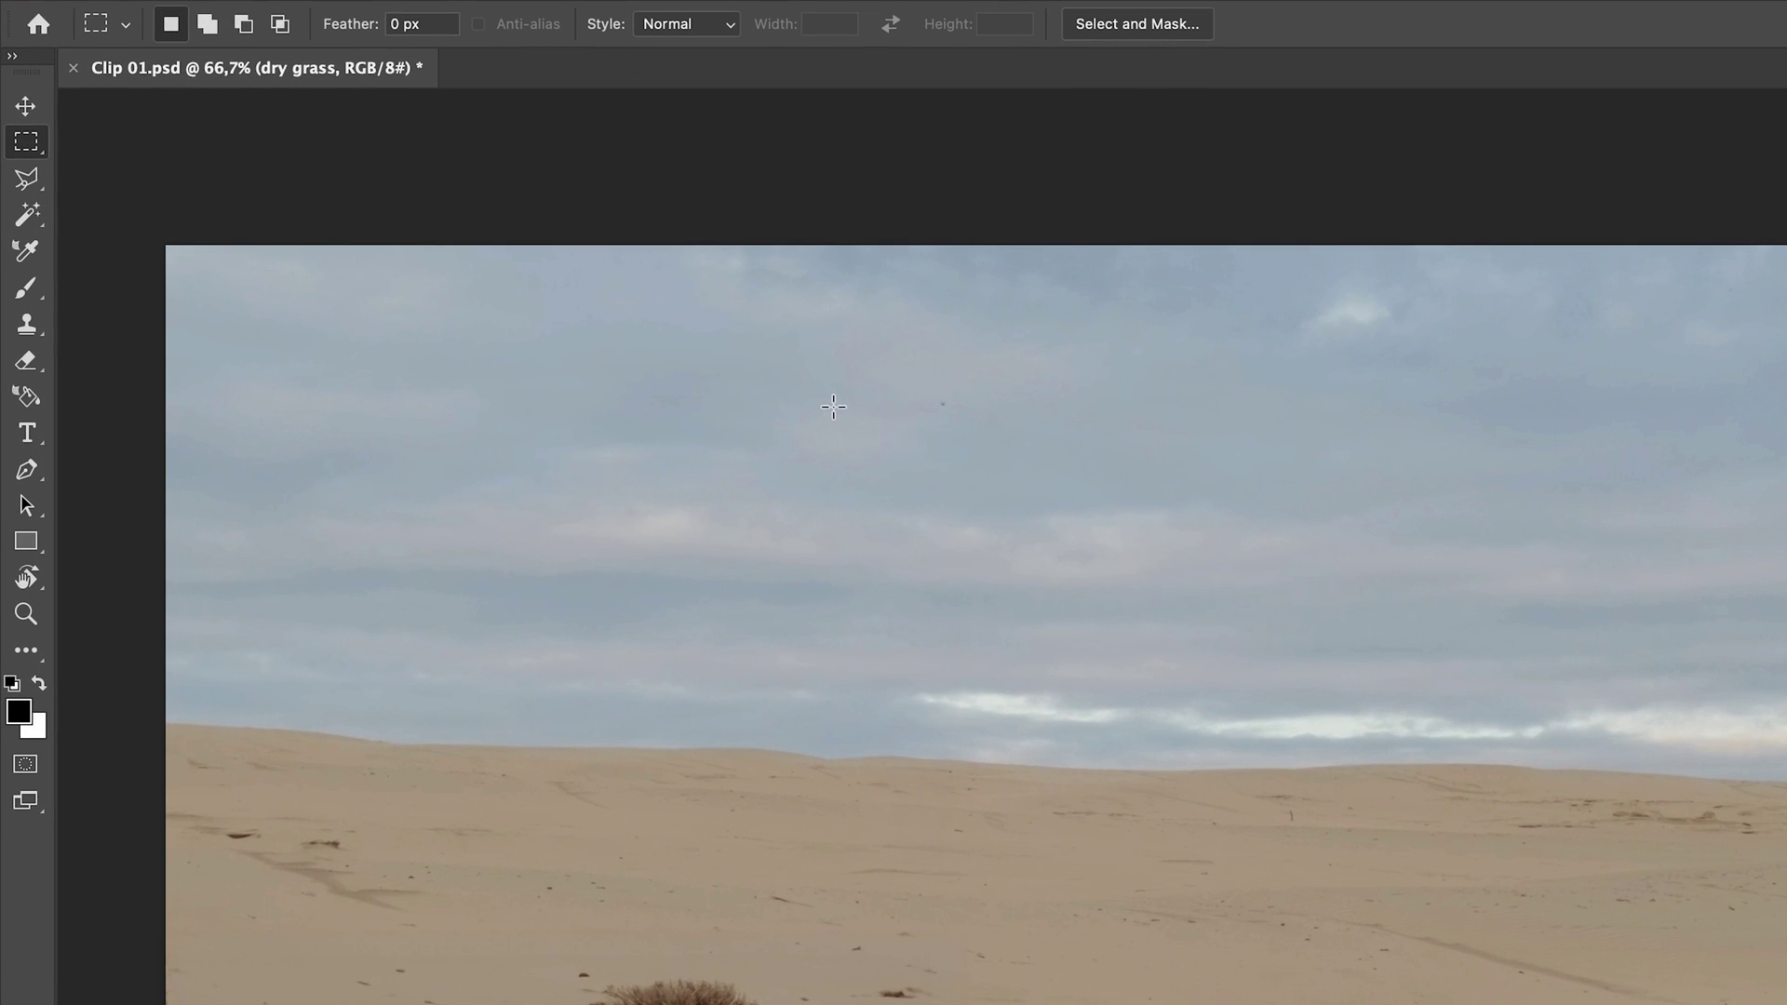
- Generate a "moon" with Generative Fill in a circular Elliptical Marquee selection in the upper-left part of the sky
{"action": "left_click", "coordinate": [31, 140]}
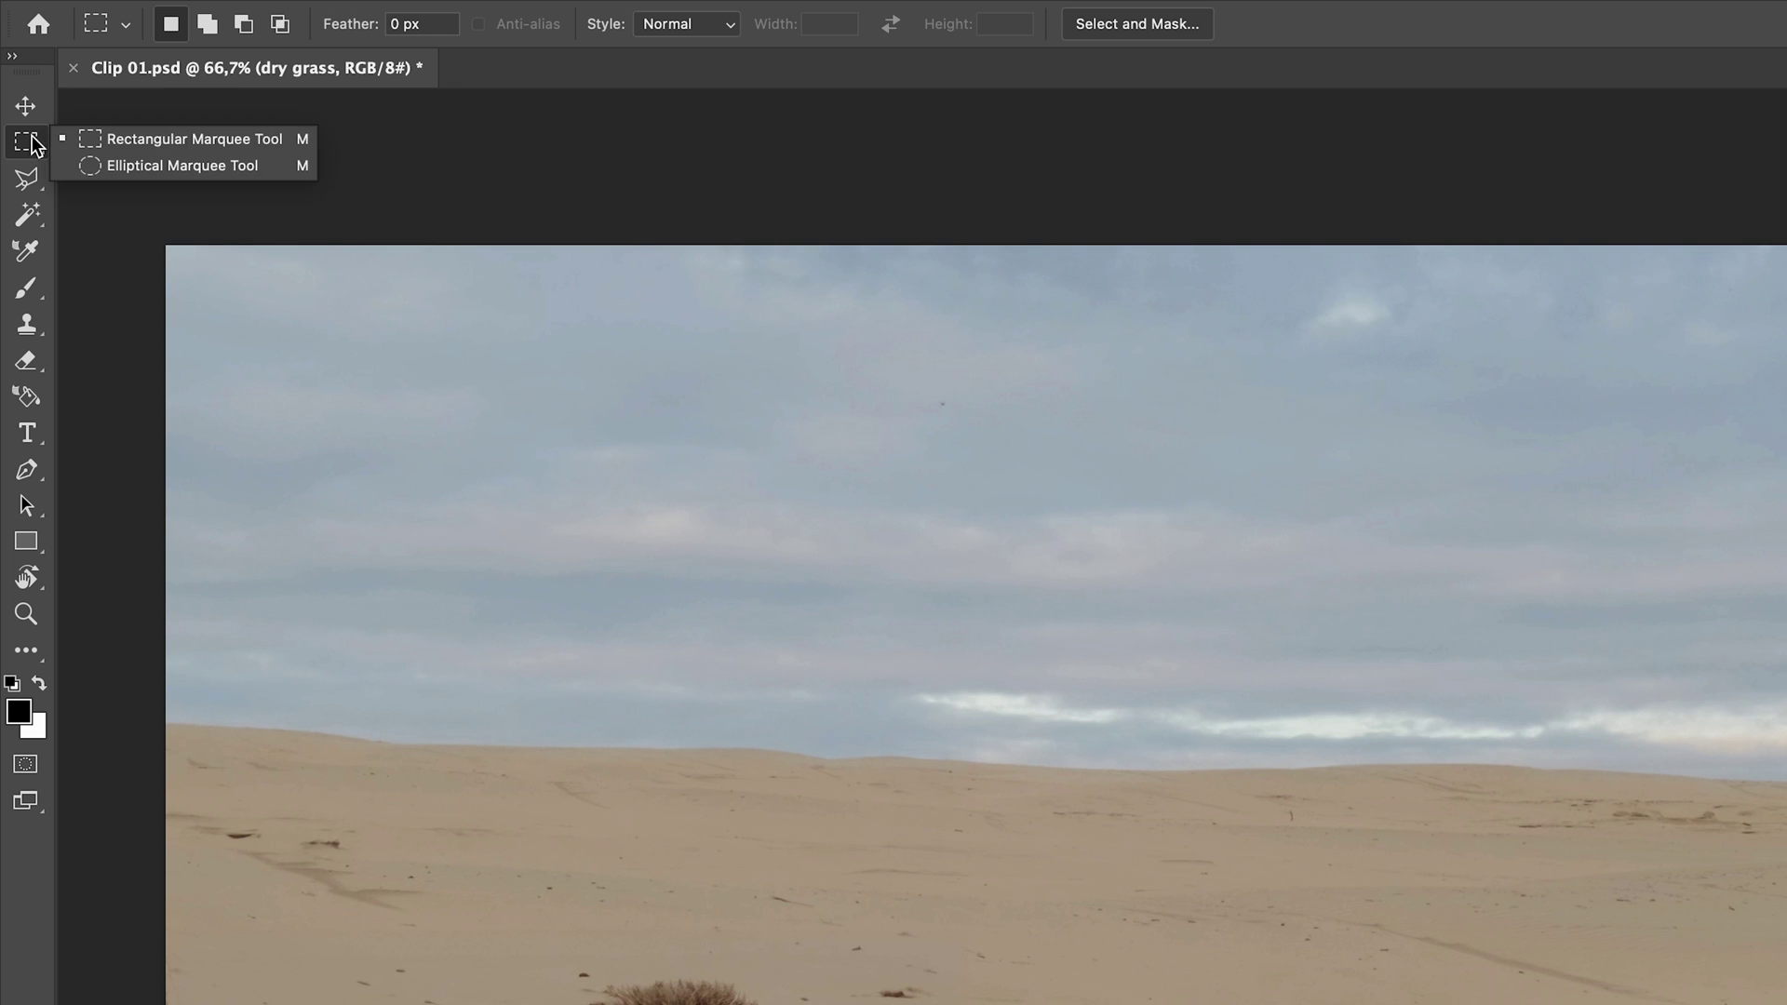
{"action": "left_click", "coordinate": [127, 165]}
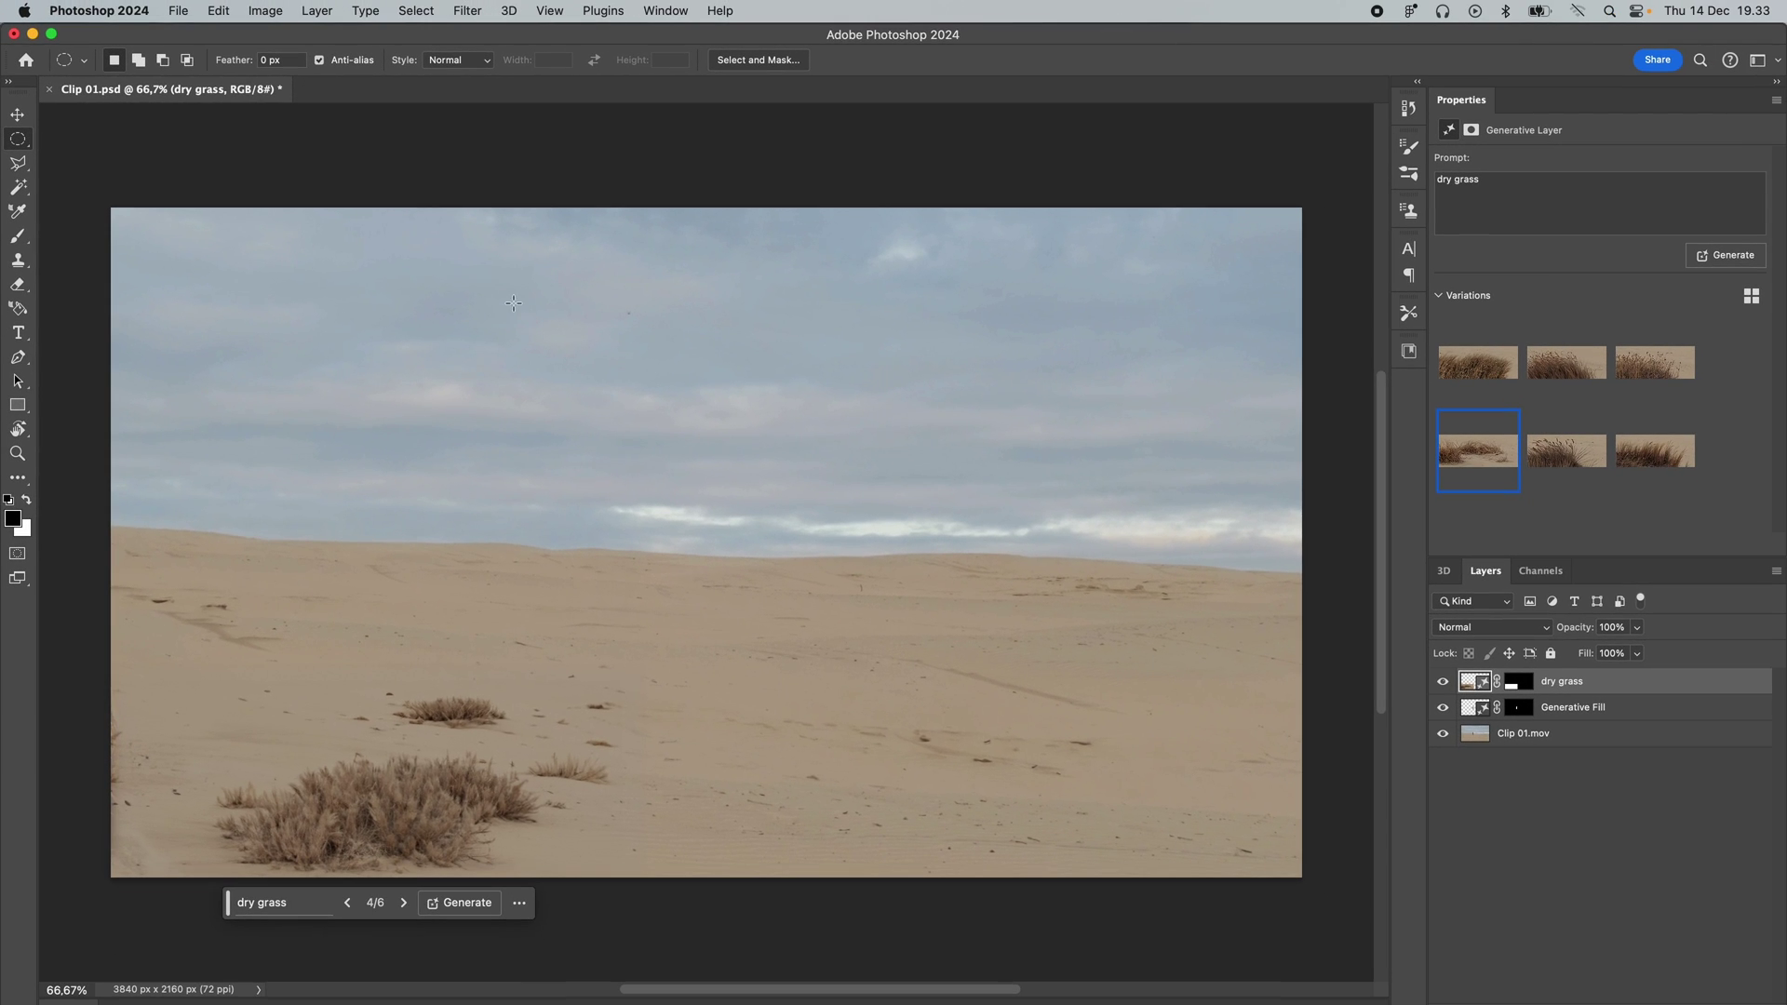
{"action": "left_click_drag", "start_coordinate": [442, 235], "coordinate": [604, 408]}
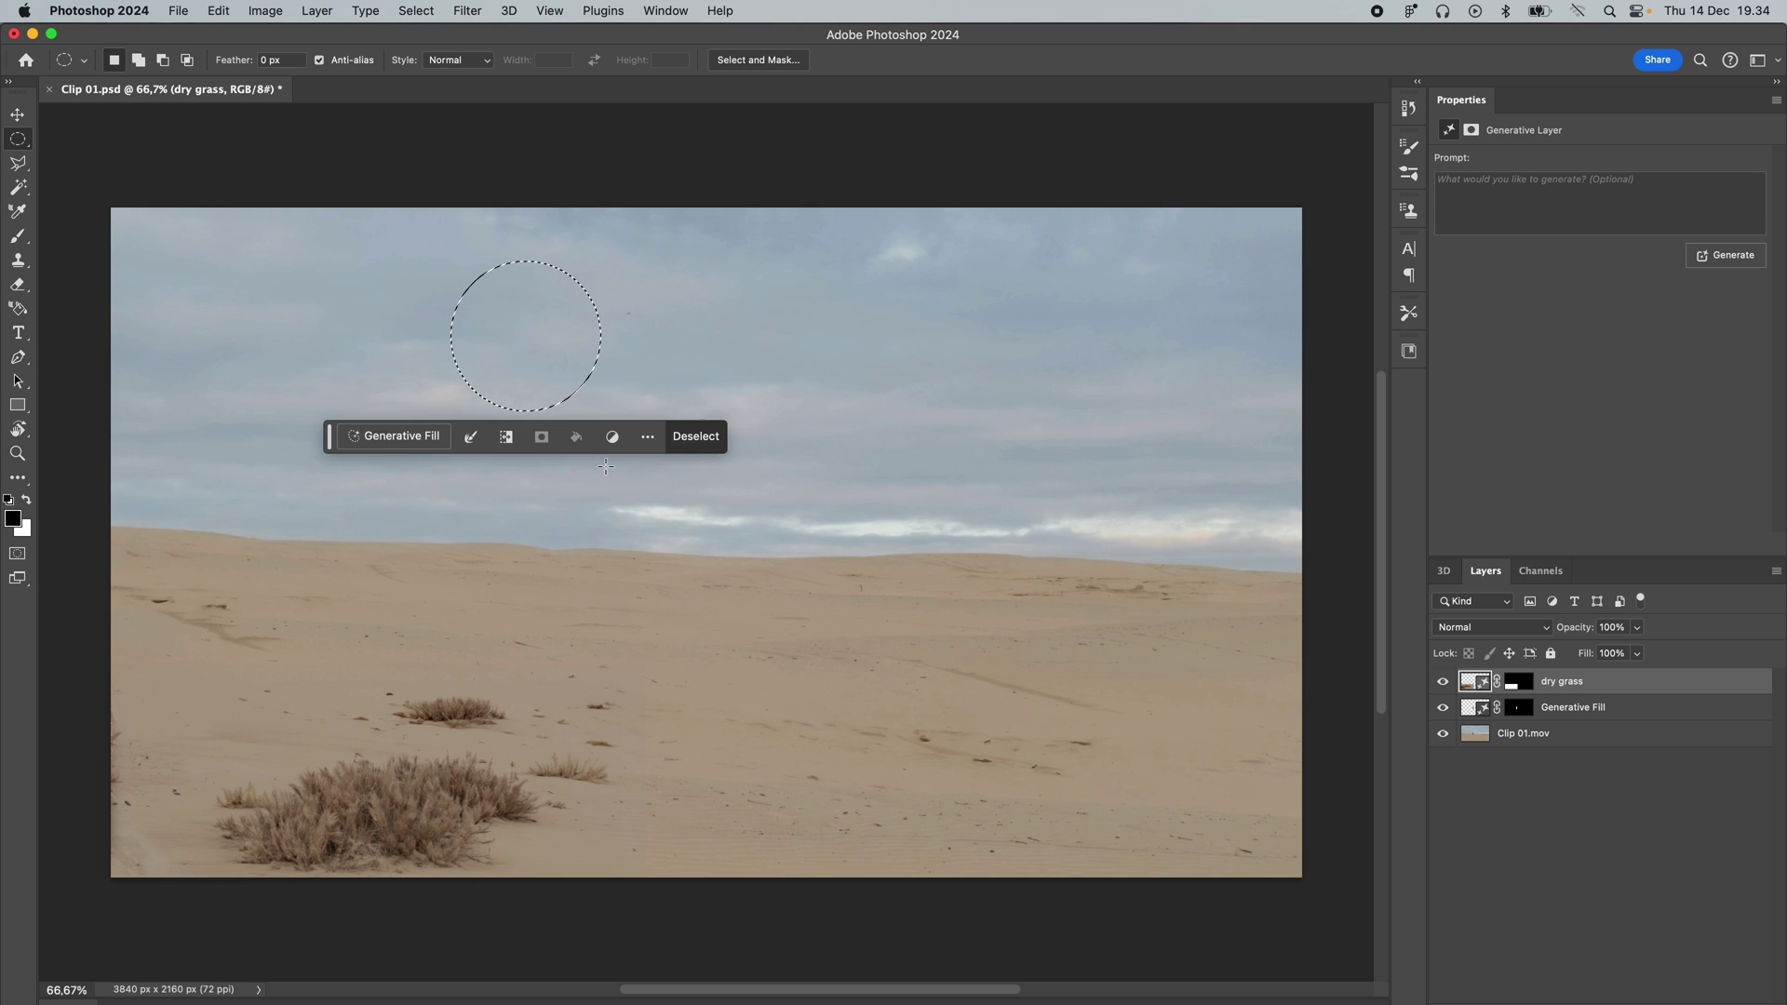
{"action": "left_click", "coordinate": [381, 437]}
{"action": "type", "text": "moon"}
{"action": "key", "text": "Return"}
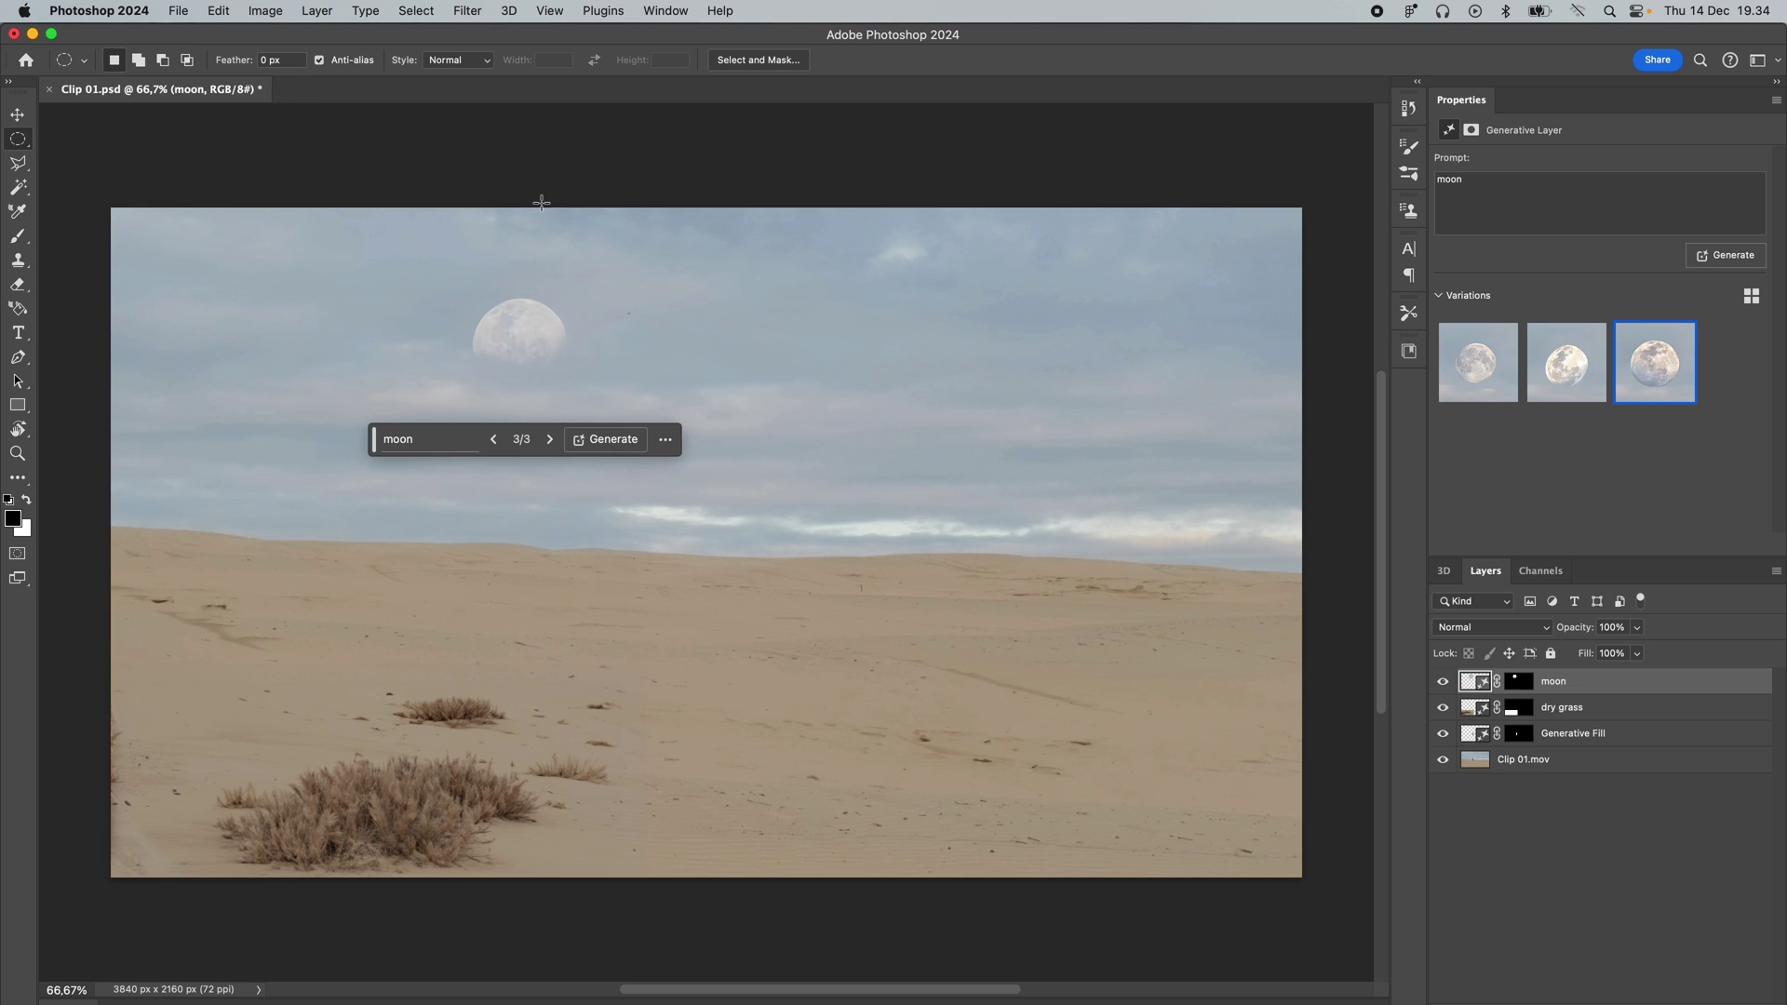
- Generate a second "moon" in a larger circular selection in the upper-right sky and step through its variations
{"action": "left_click_drag", "start_coordinate": [1080, 235], "coordinate": [1283, 436]}
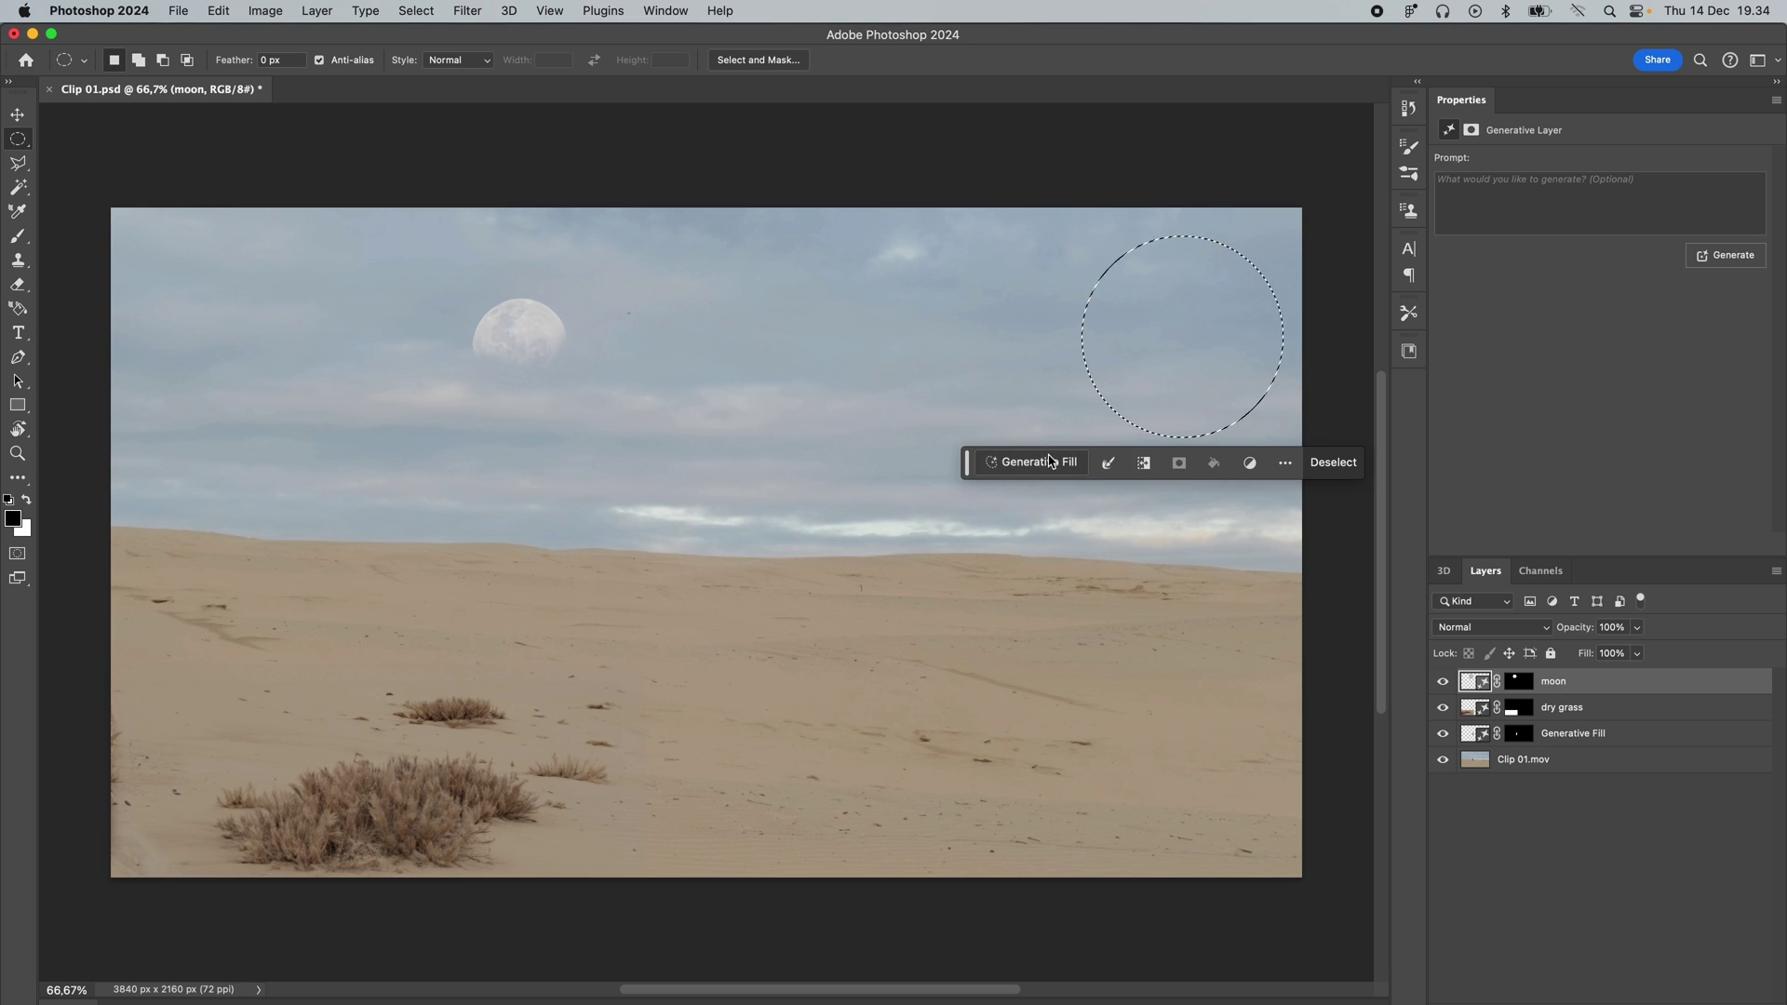
{"action": "left_click", "coordinate": [1050, 461]}
{"action": "type", "text": "moon"}
{"action": "key", "text": "Return"}
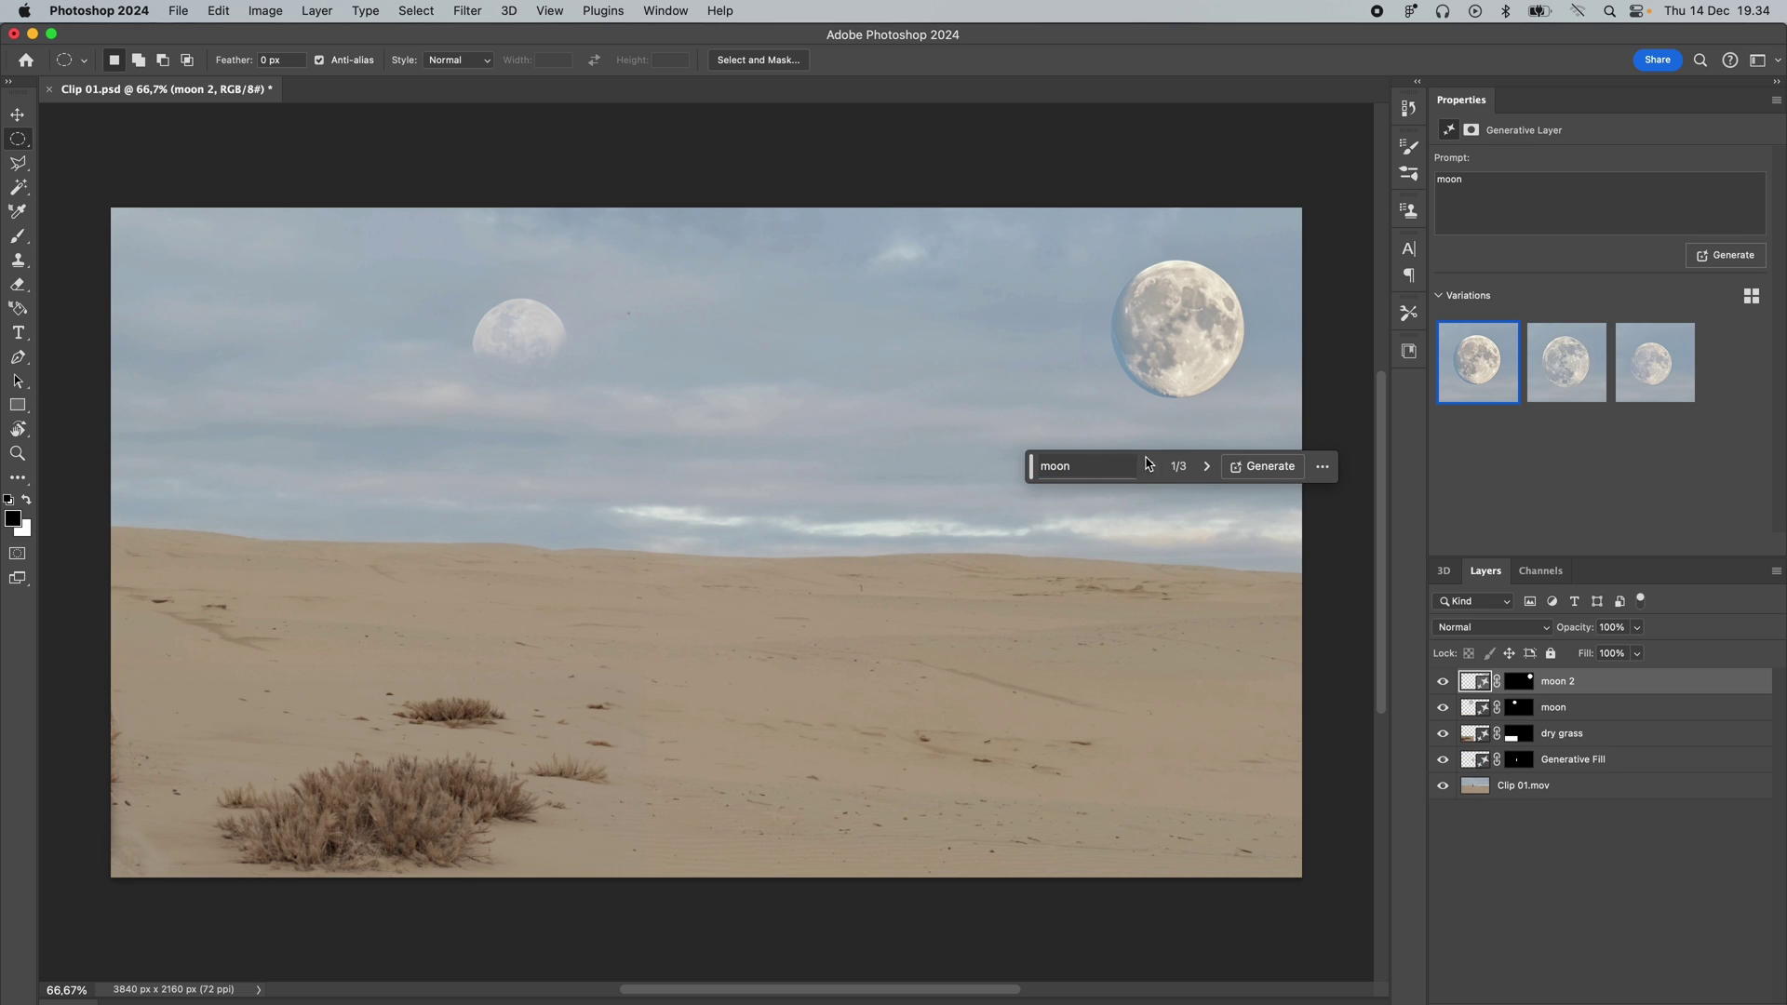
{"action": "left_click", "coordinate": [1203, 466]}
{"action": "left_click", "coordinate": [1203, 468]}
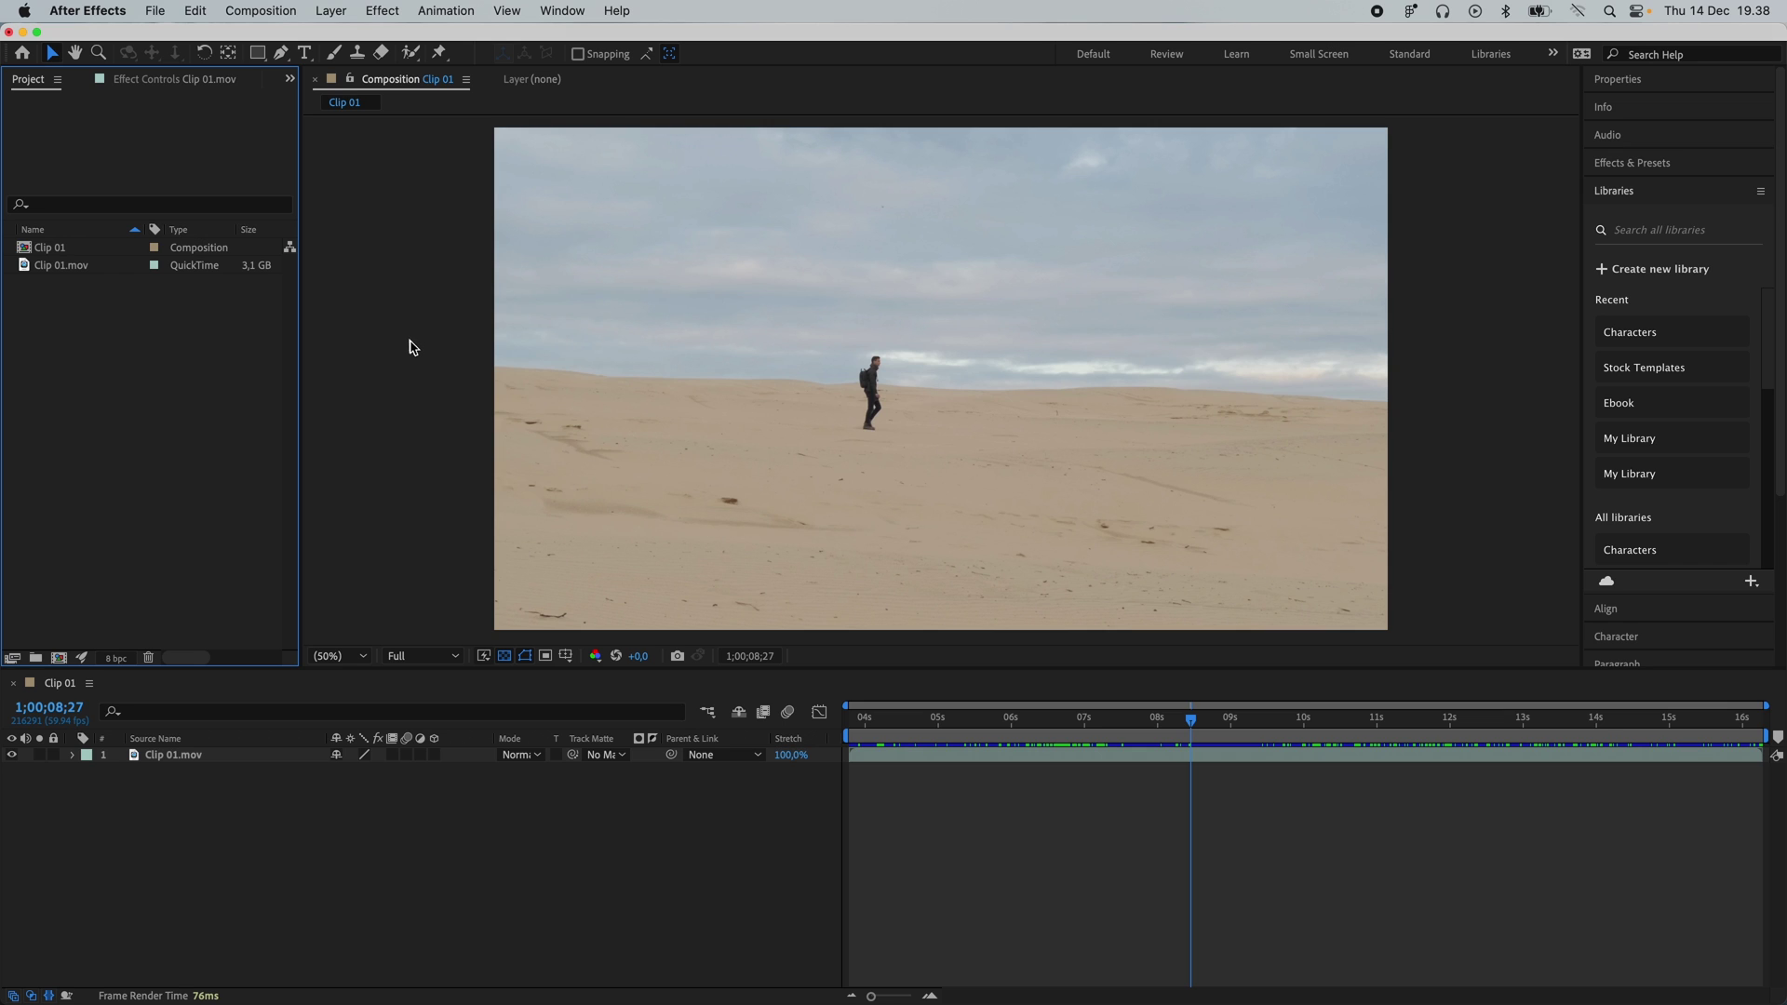
- Import Clip 01.psd from the Finder's Photoshop folder into the After Effects project as Composition - Retain Layer Sizes with editable layer styles
{"action": "key", "text": "super+Tab"}
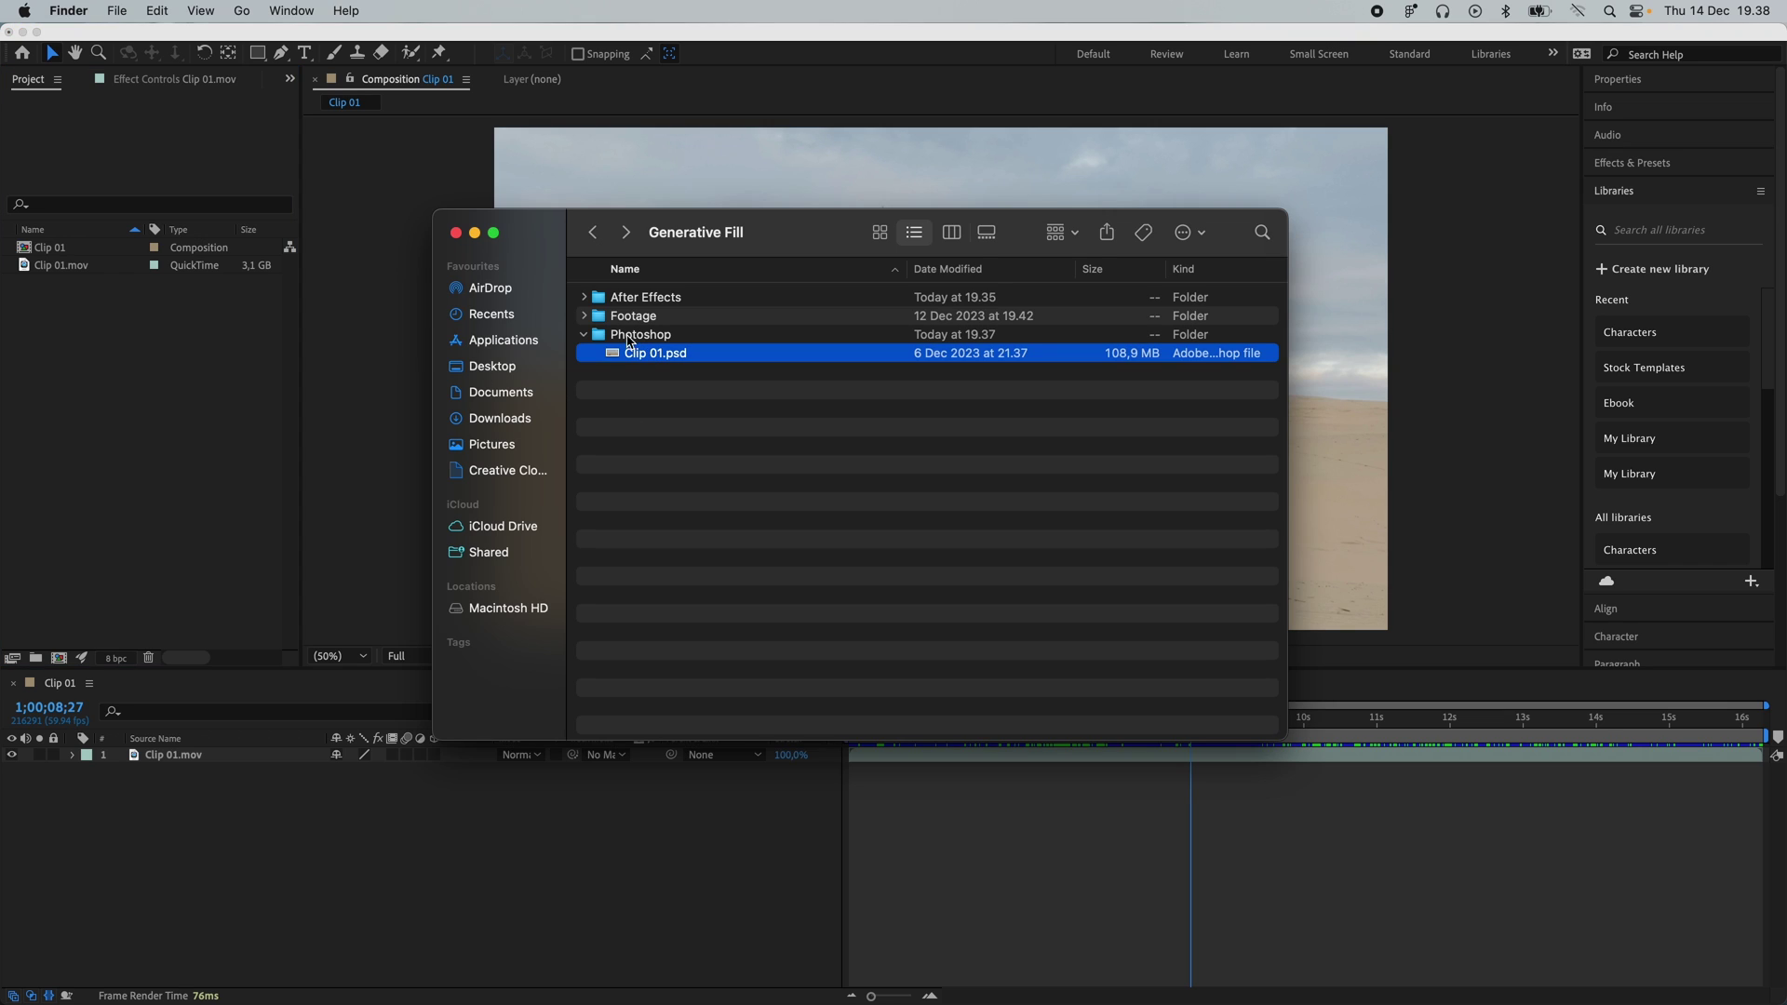
{"action": "left_click_drag", "start_coordinate": [667, 363], "coordinate": [135, 377]}
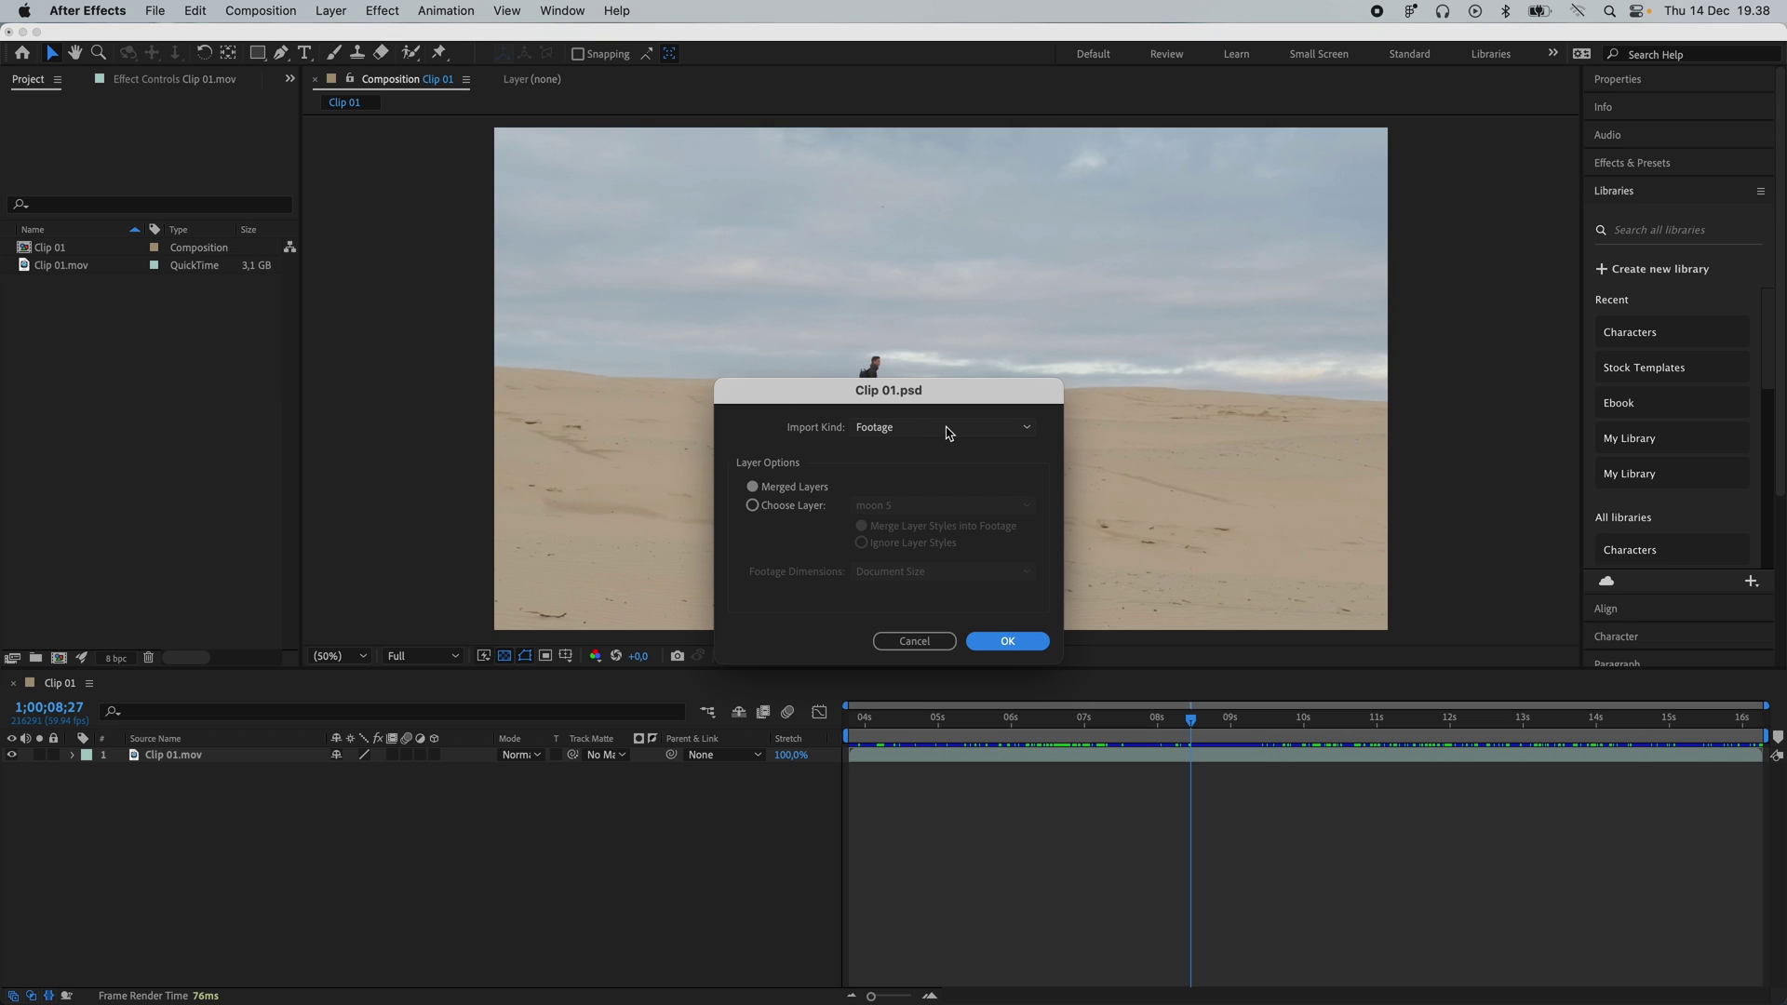
{"action": "left_click", "coordinate": [944, 433]}
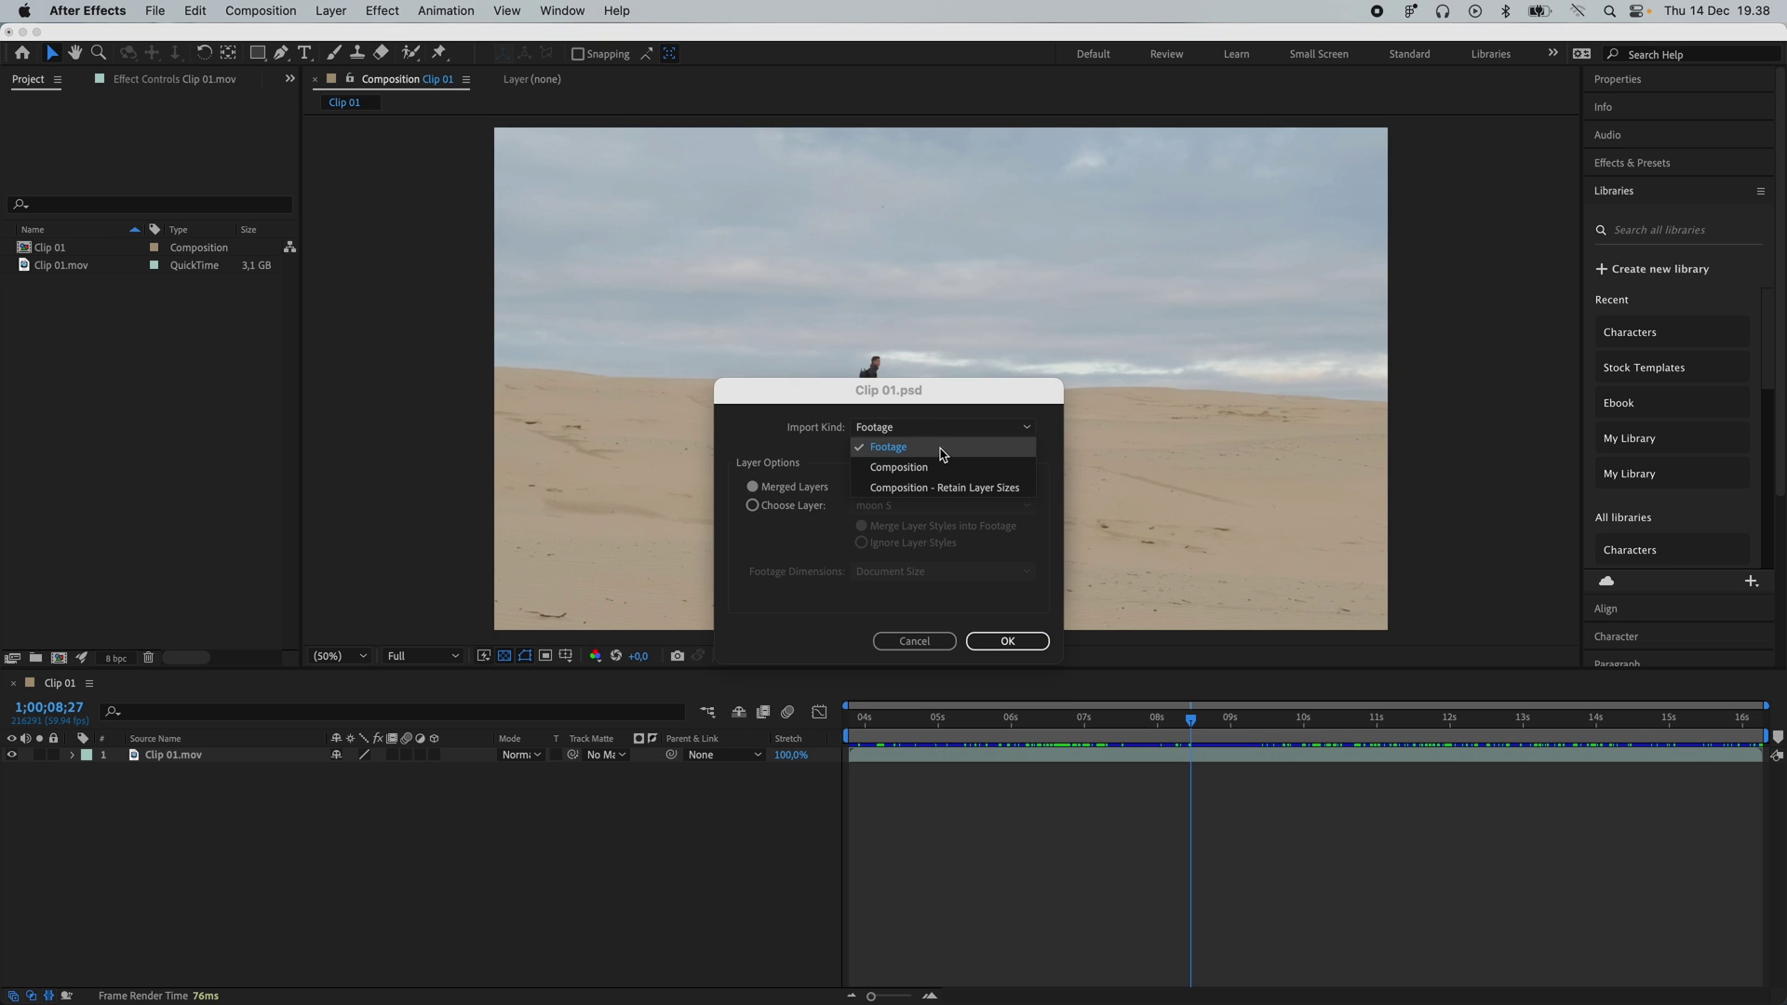
{"action": "left_click", "coordinate": [962, 489]}
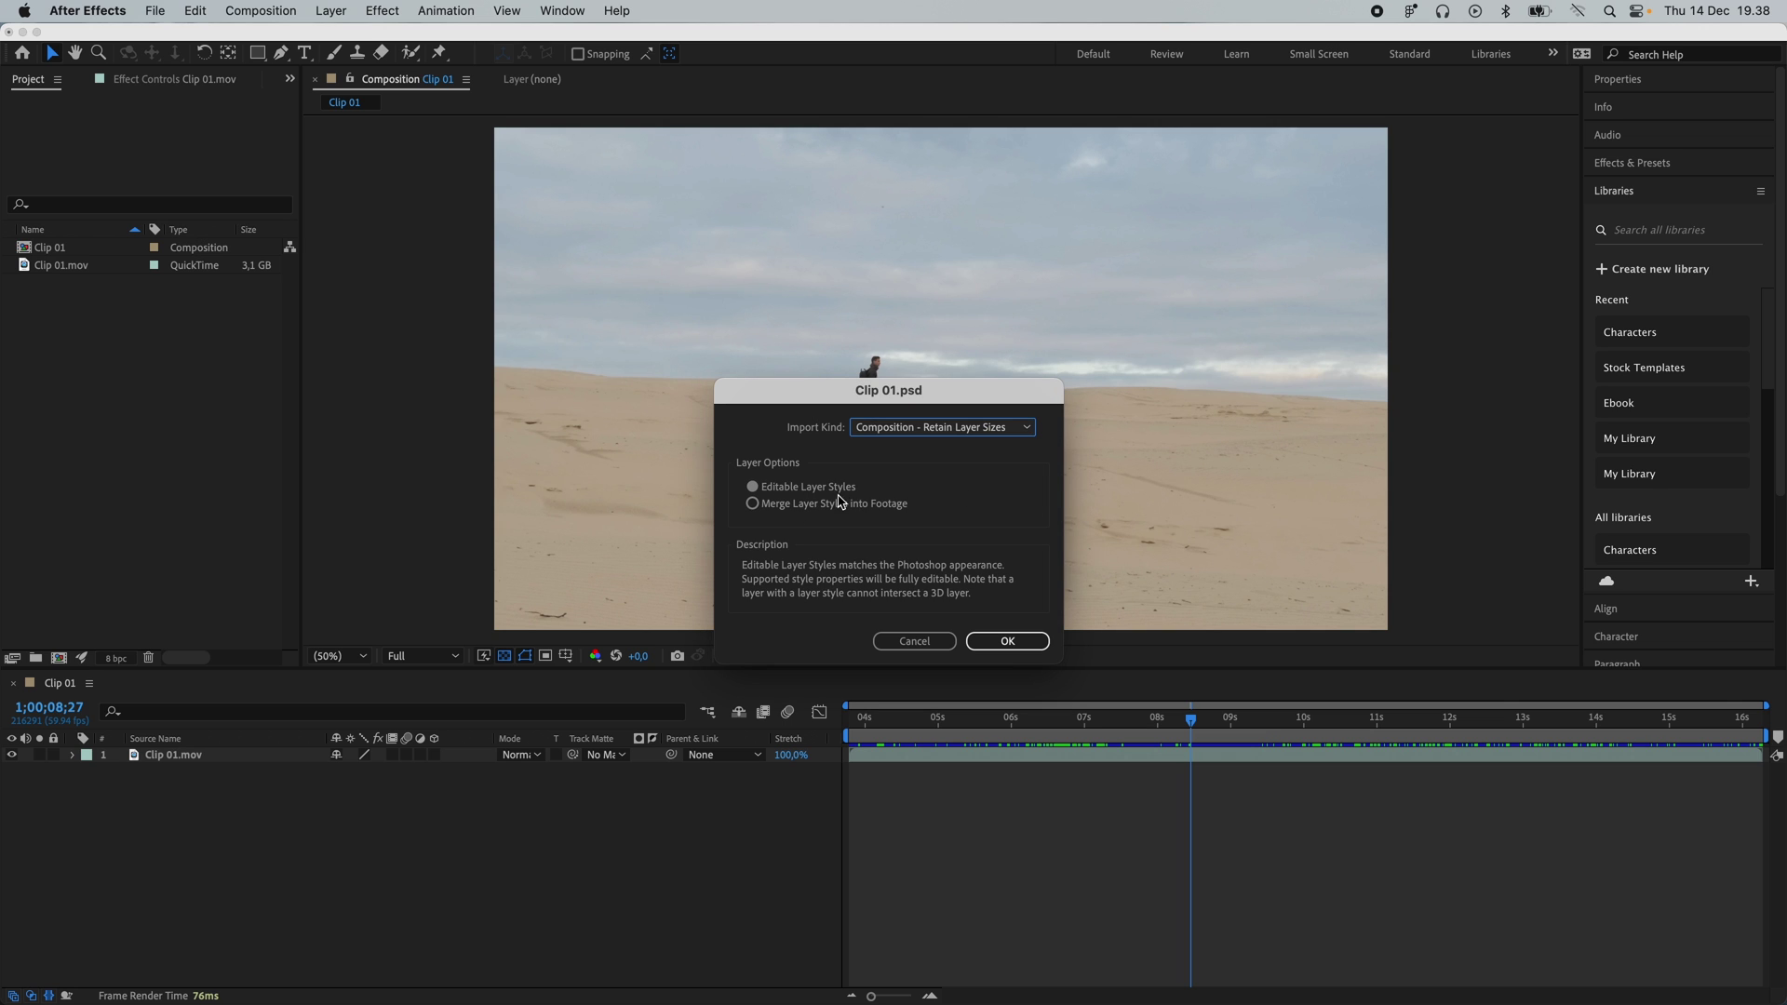
{"action": "left_click", "coordinate": [1013, 640]}
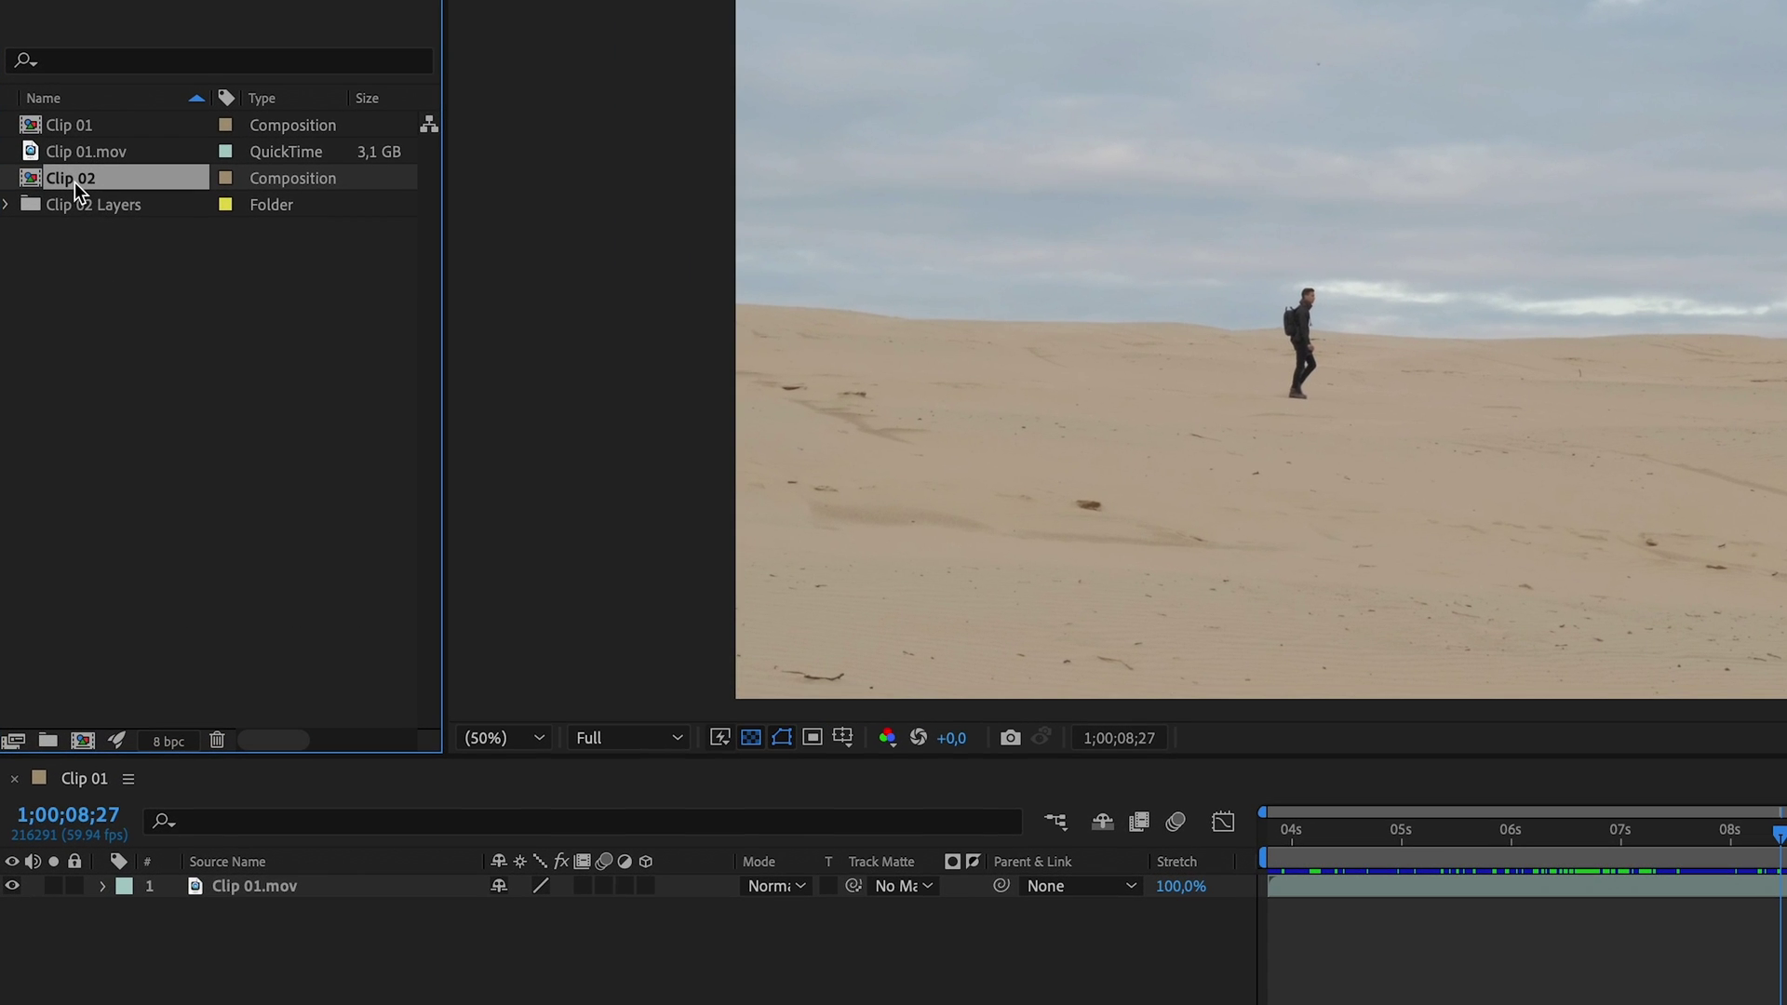
- Check the contents of the Clip 02 Layers folder, open the Clip 02 composition and hide its Clip 01.mov layer
{"action": "left_click", "coordinate": [8, 205]}
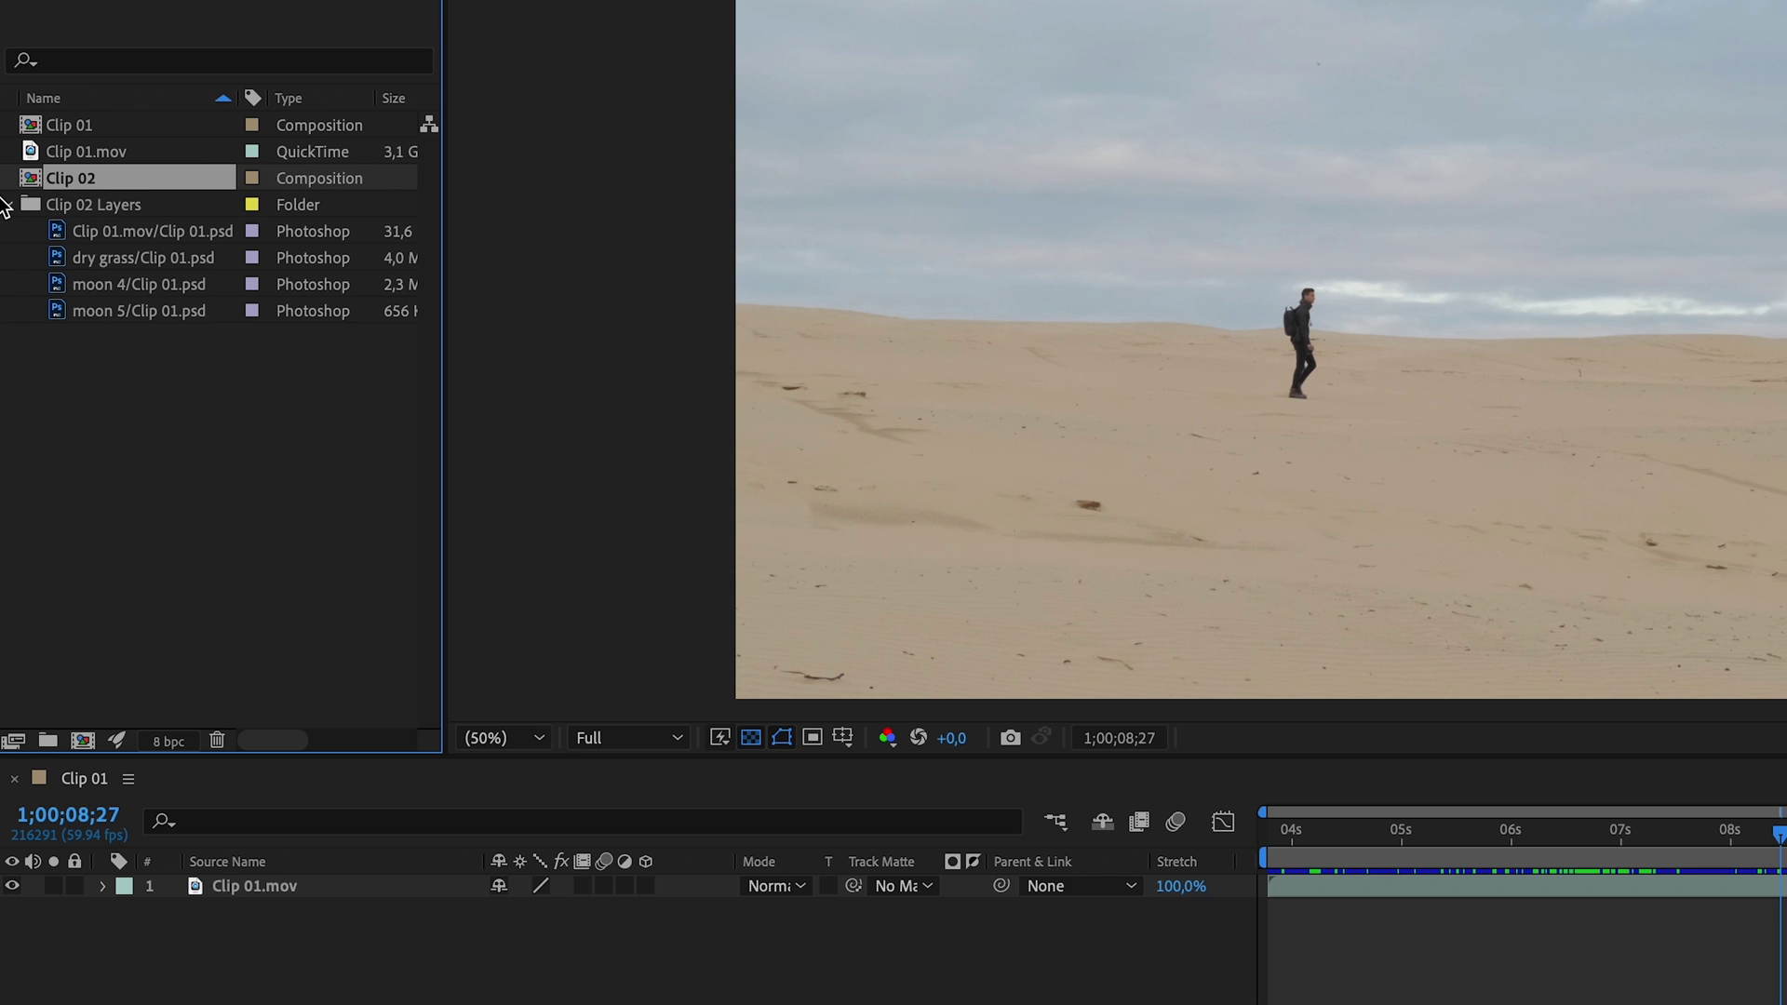
{"action": "left_click", "coordinate": [8, 205]}
{"action": "double_click", "coordinate": [78, 178]}
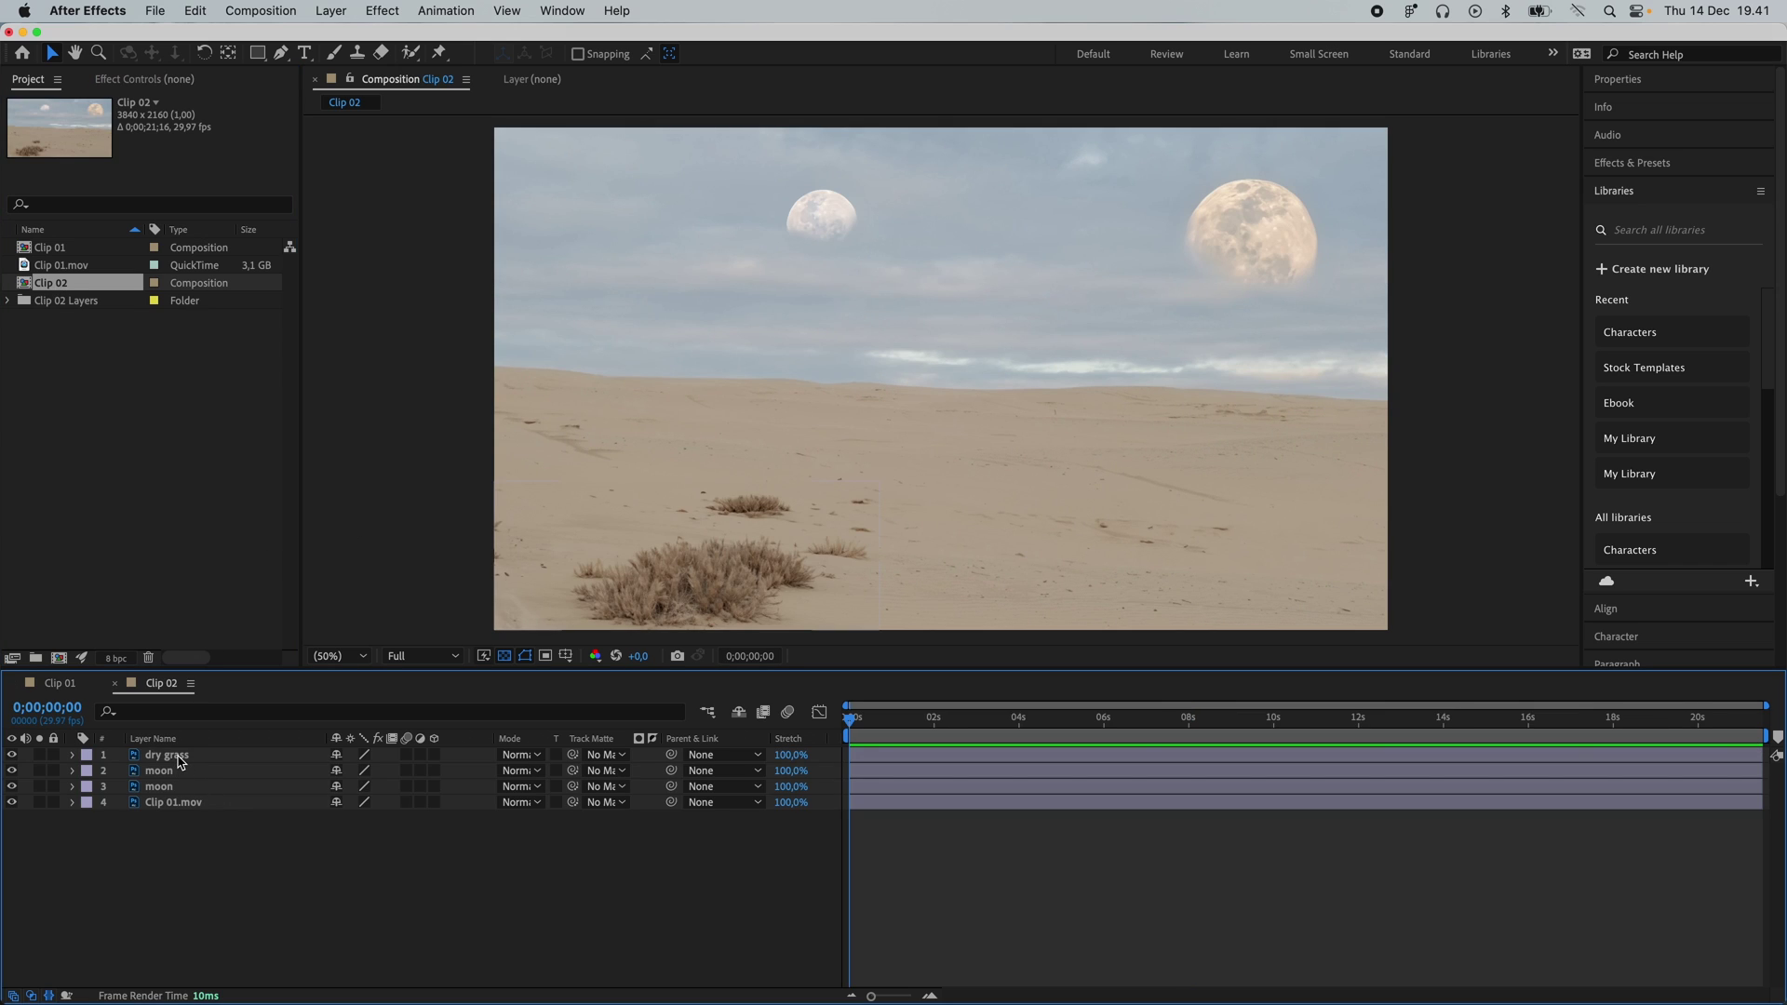
{"action": "left_click", "coordinate": [167, 755]}
{"action": "left_click", "coordinate": [174, 802]}
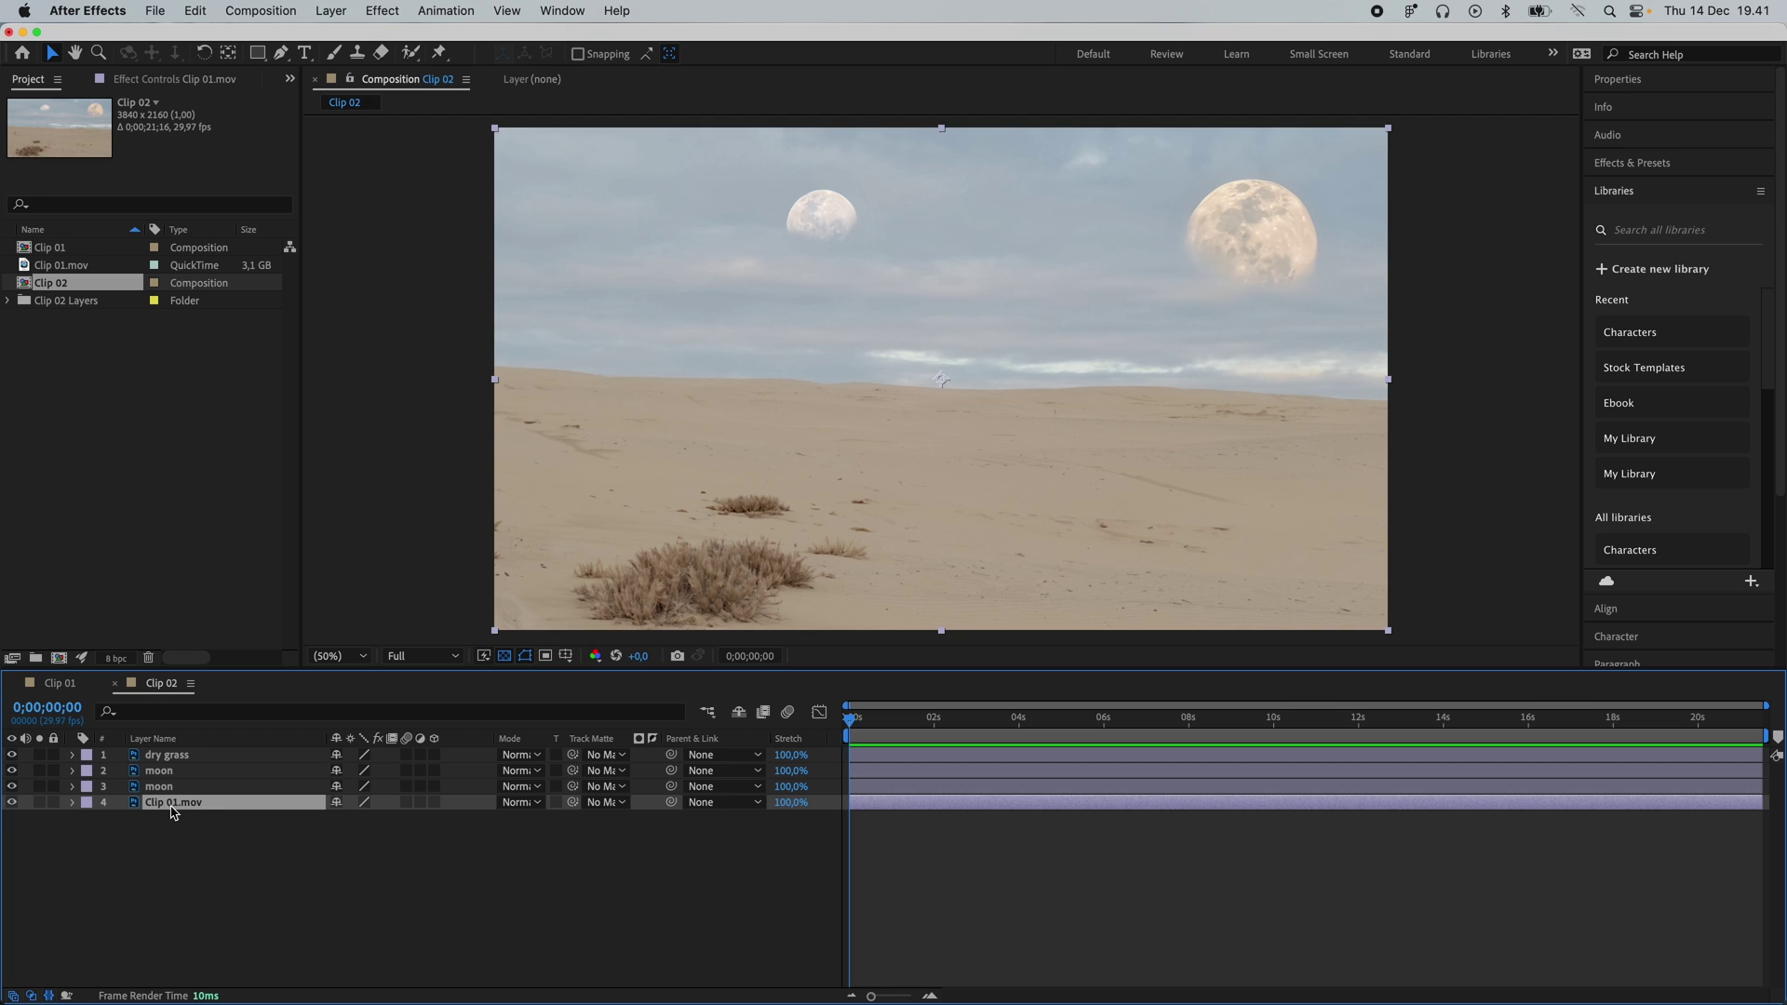
{"action": "left_click", "coordinate": [11, 803]}
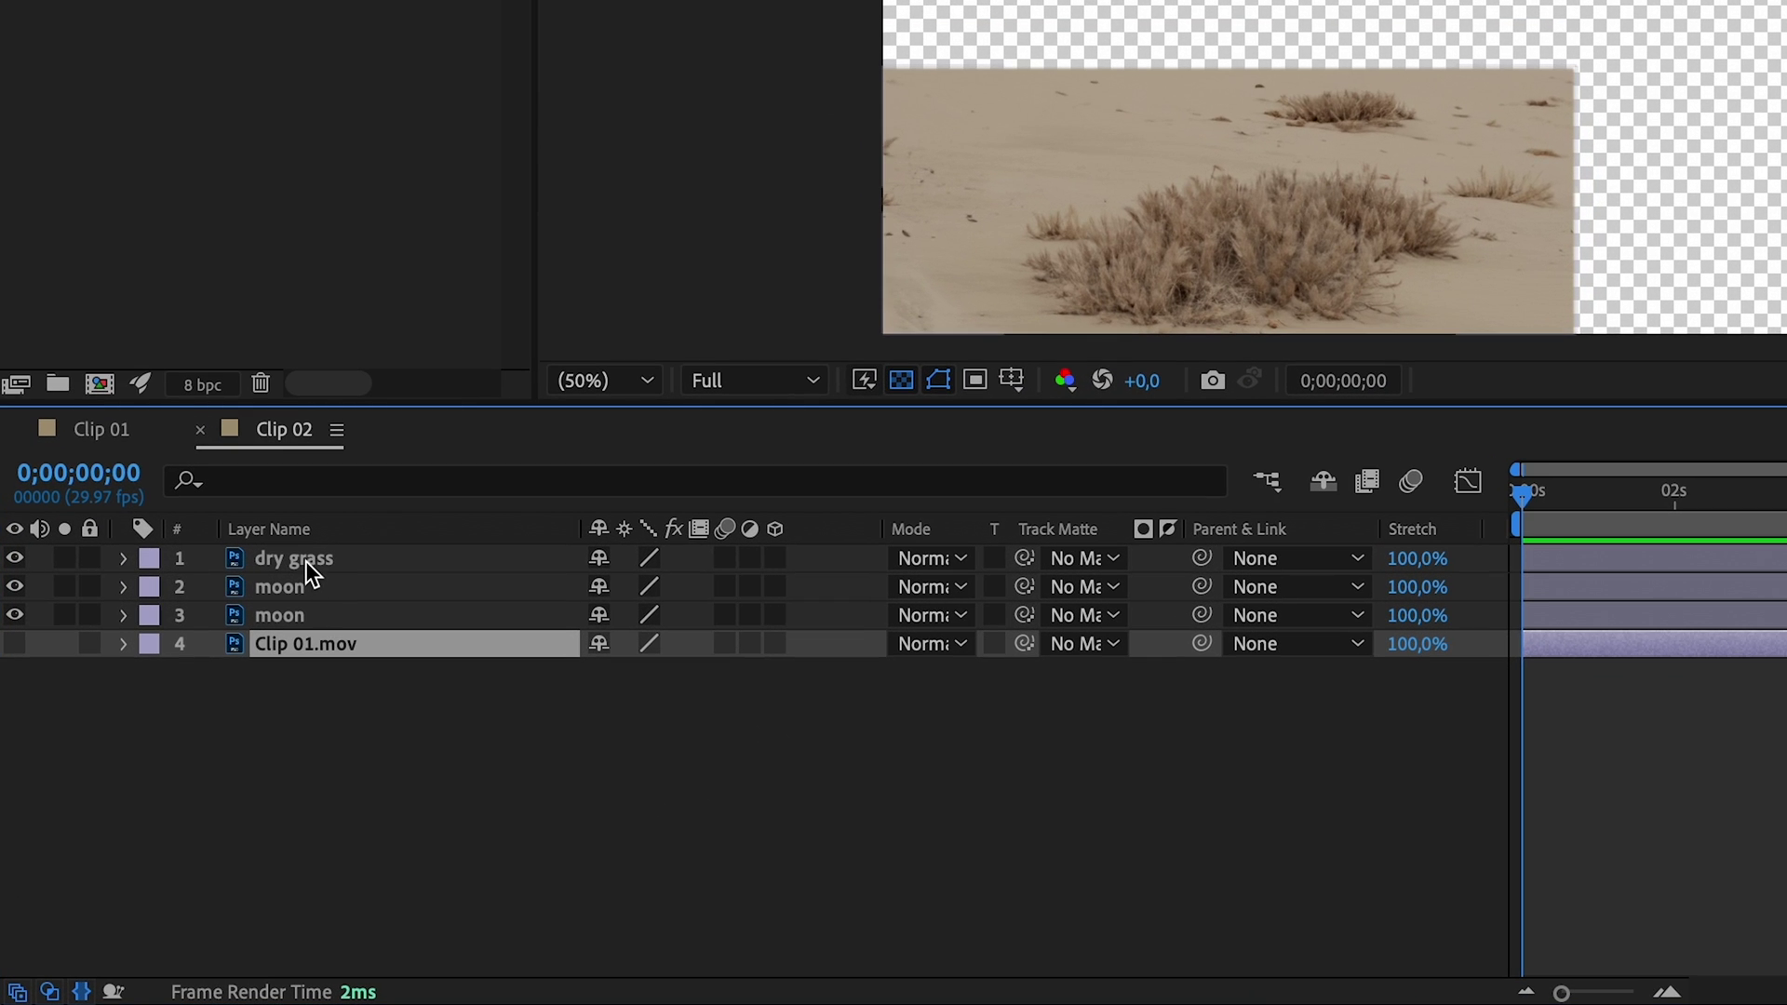
- Copy the dry grass and both moon layers from Clip 02 and paste them into the Clip 01 composition
{"action": "left_click", "coordinate": [175, 755]}
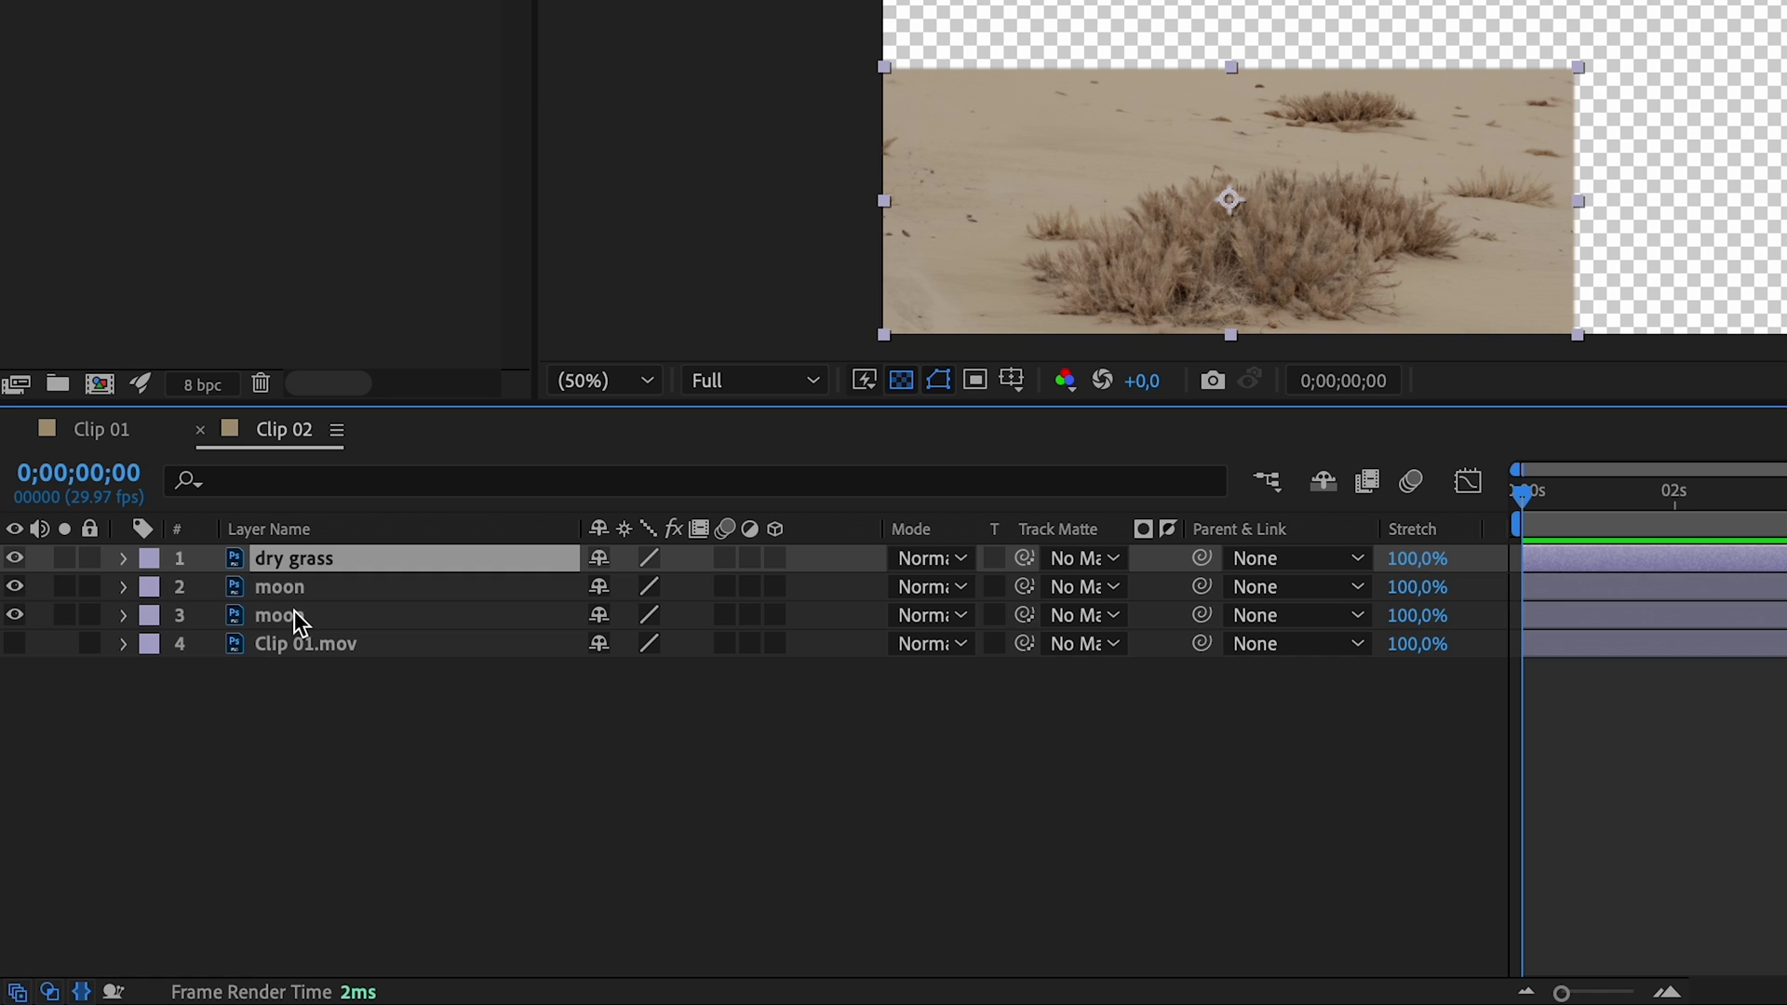
{"action": "left_click", "coordinate": [294, 614], "text": "shift"}
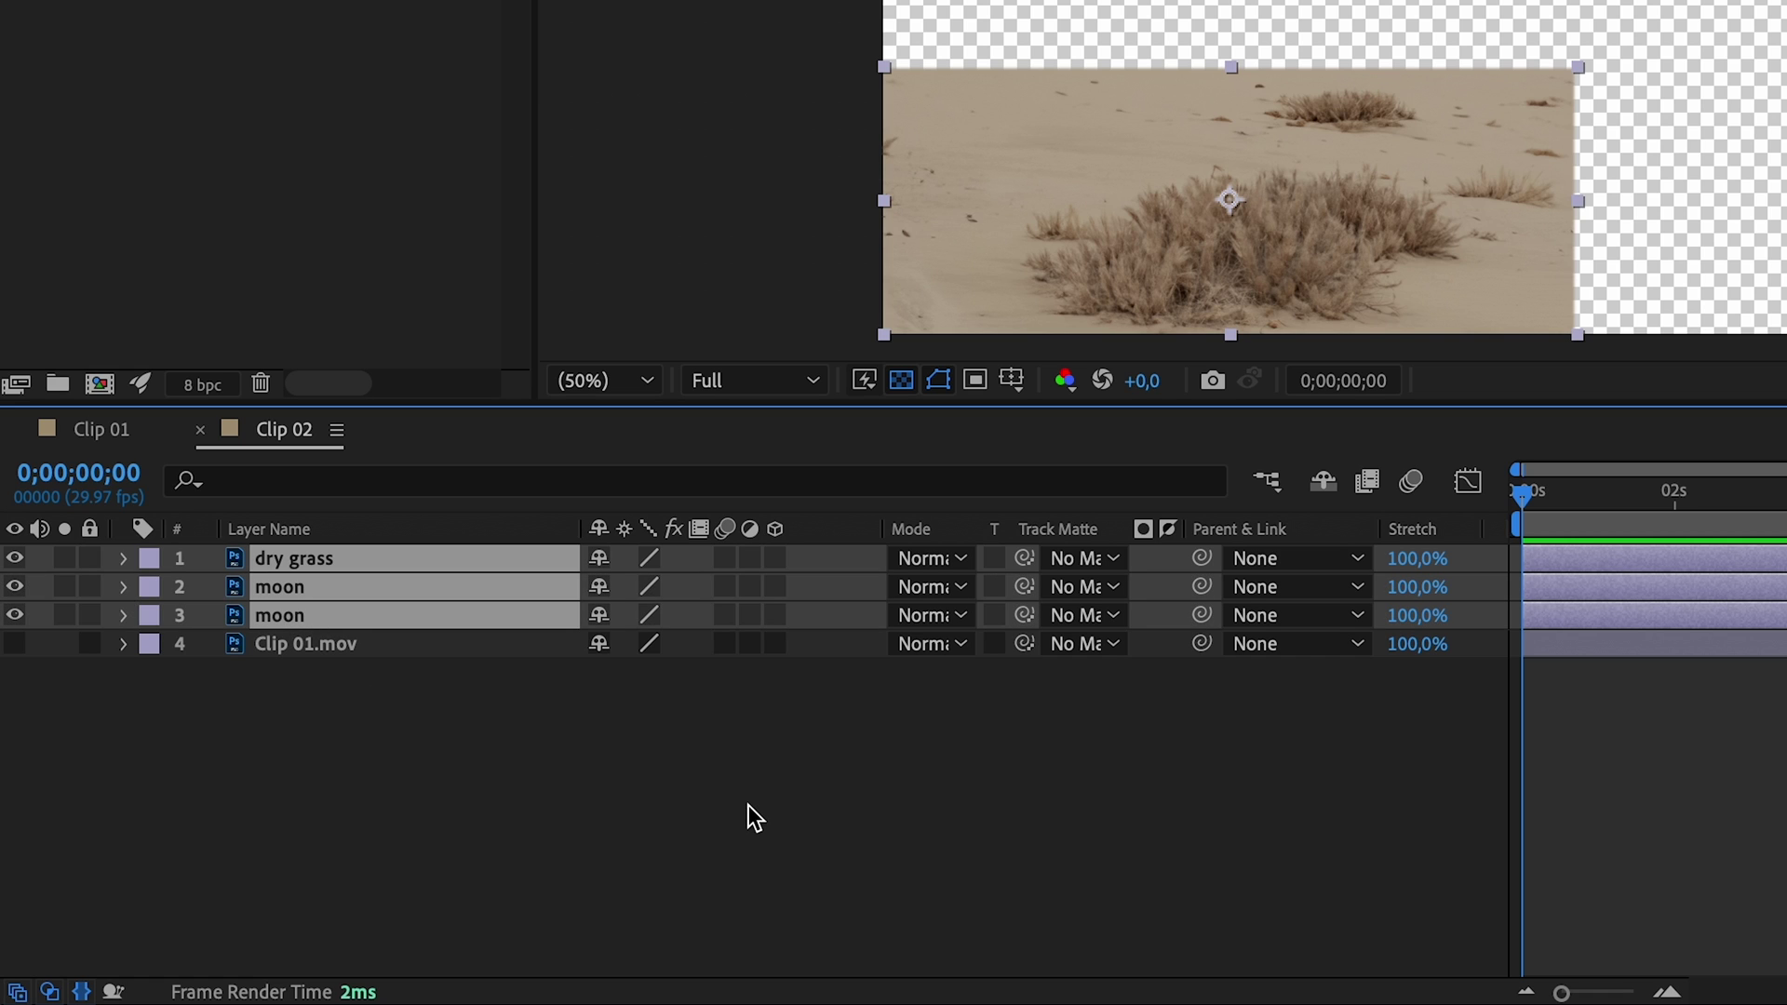
{"action": "left_click", "coordinate": [102, 433]}
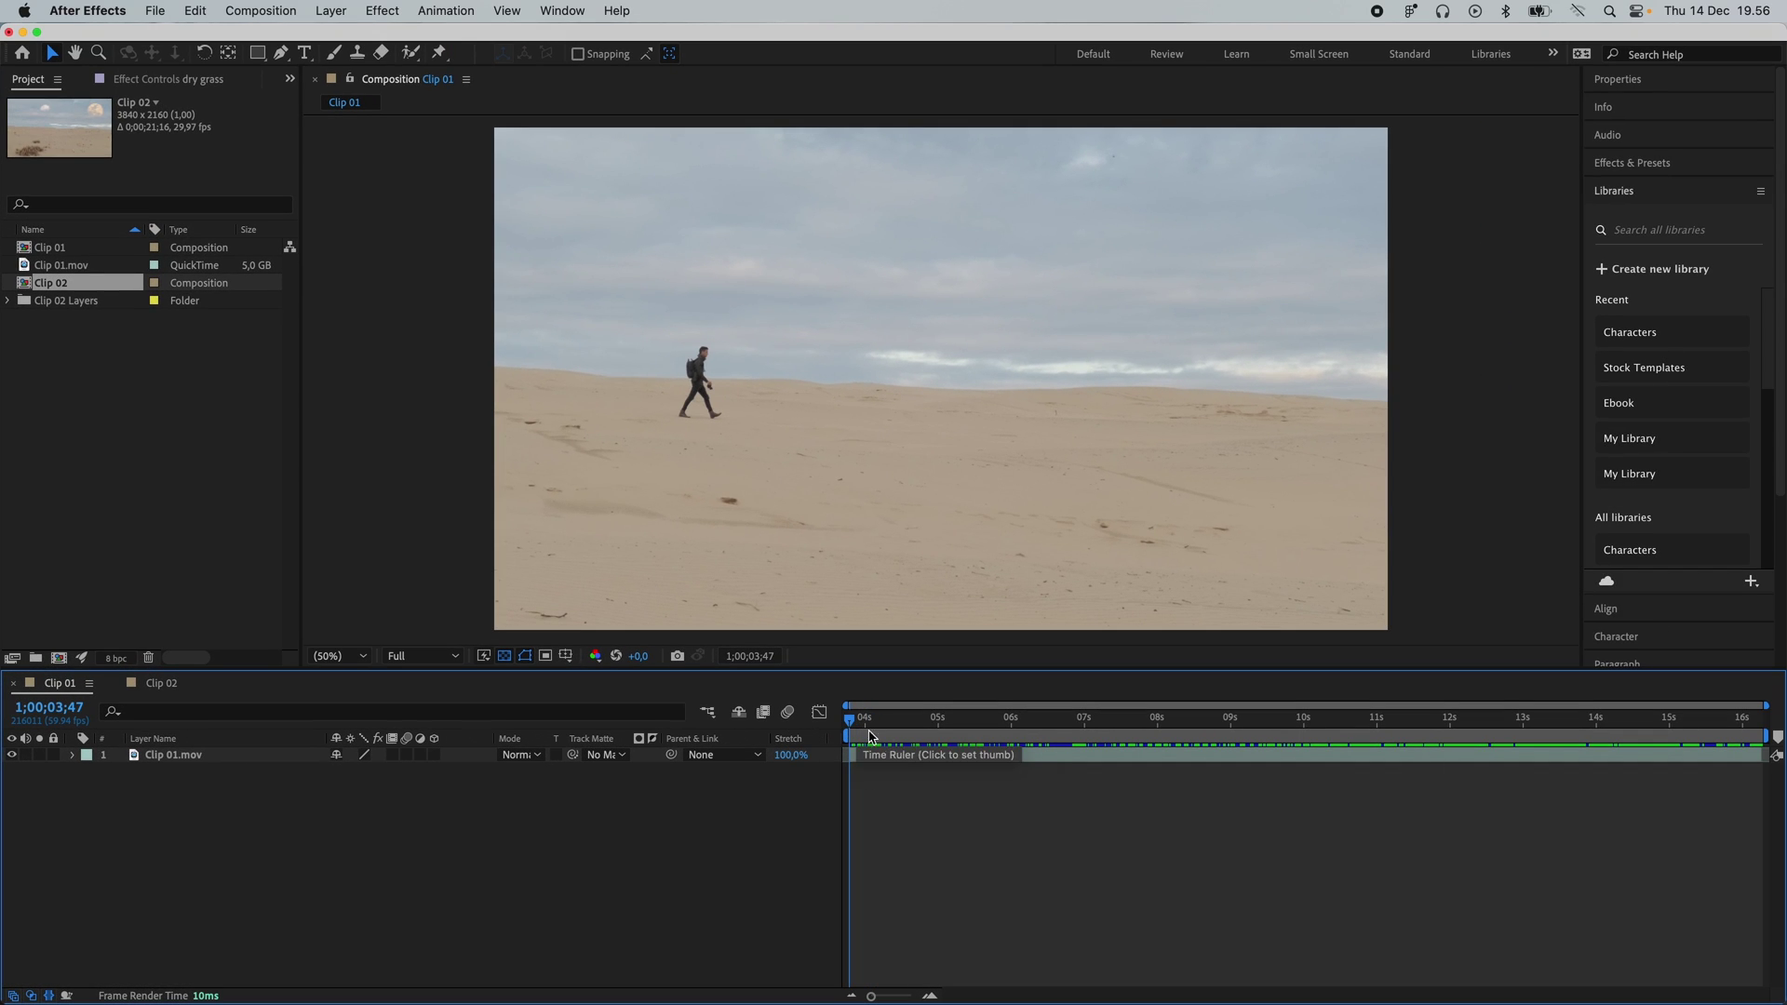
{"action": "key", "text": "super+v"}
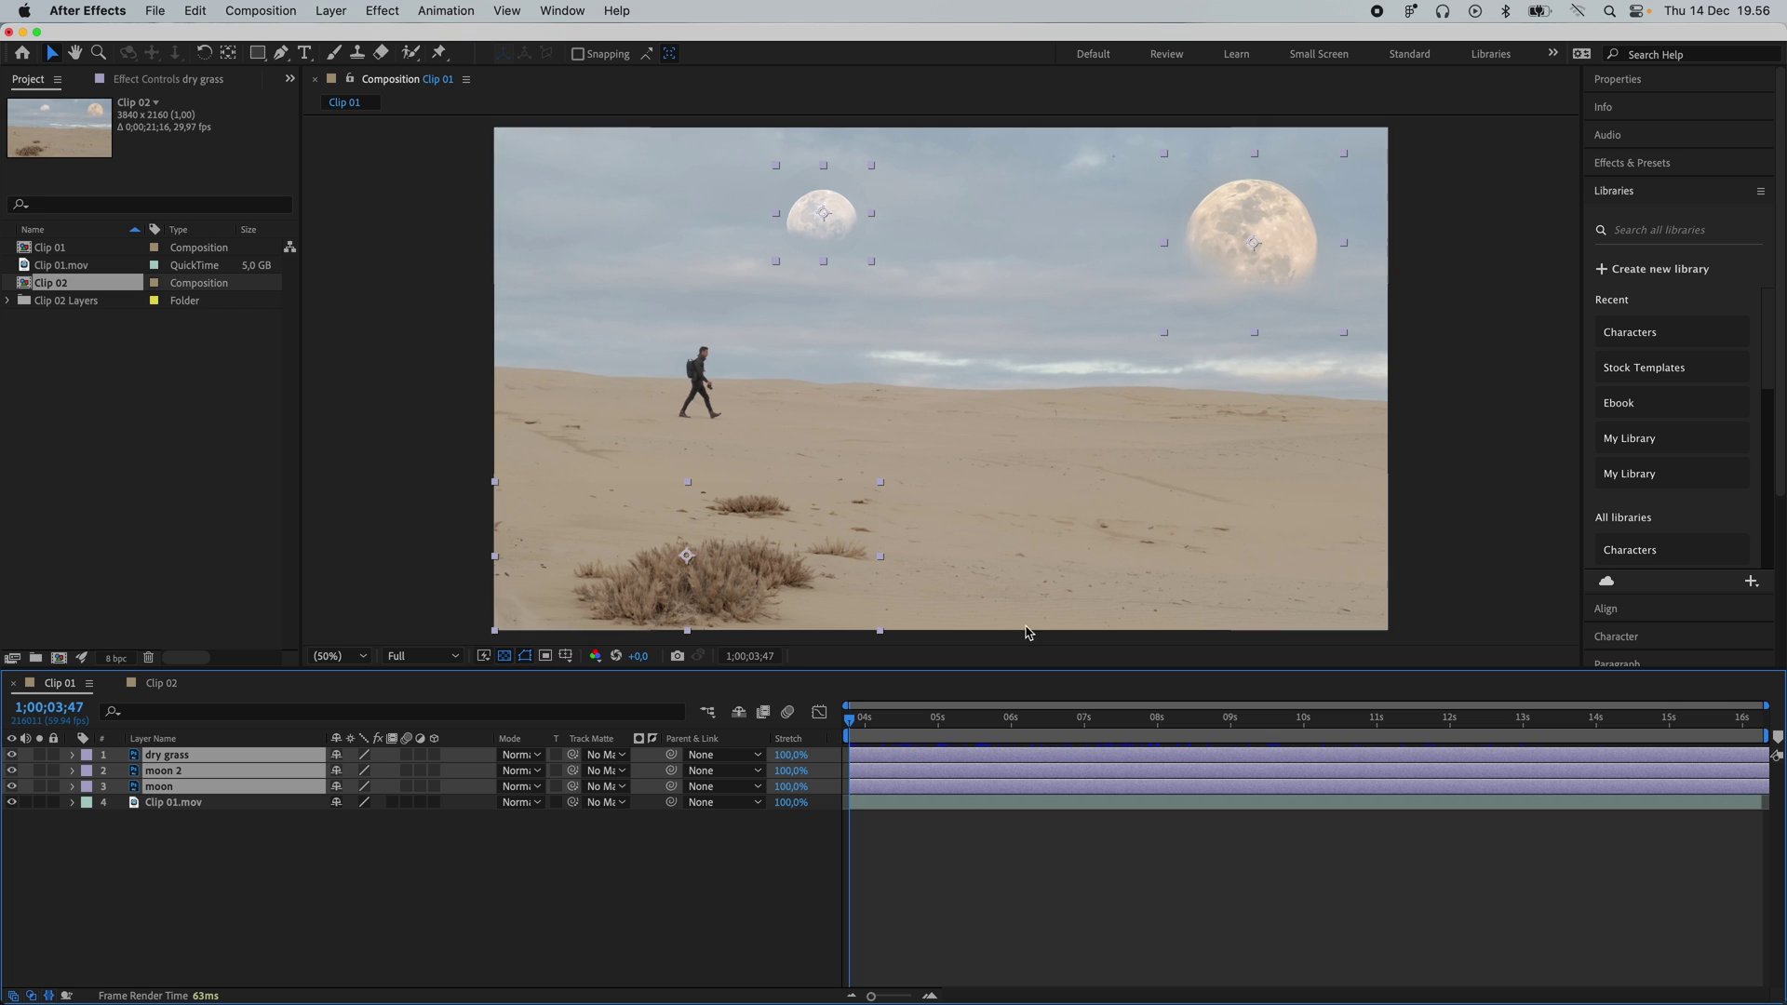
- Scrub through Clip 01 and temporarily hide the Clip 01.mov layer to inspect the edges of the pasted layers
{"action": "left_click_drag", "start_coordinate": [857, 725], "coordinate": [1563, 663]}
{"action": "left_click", "coordinate": [802, 882]}
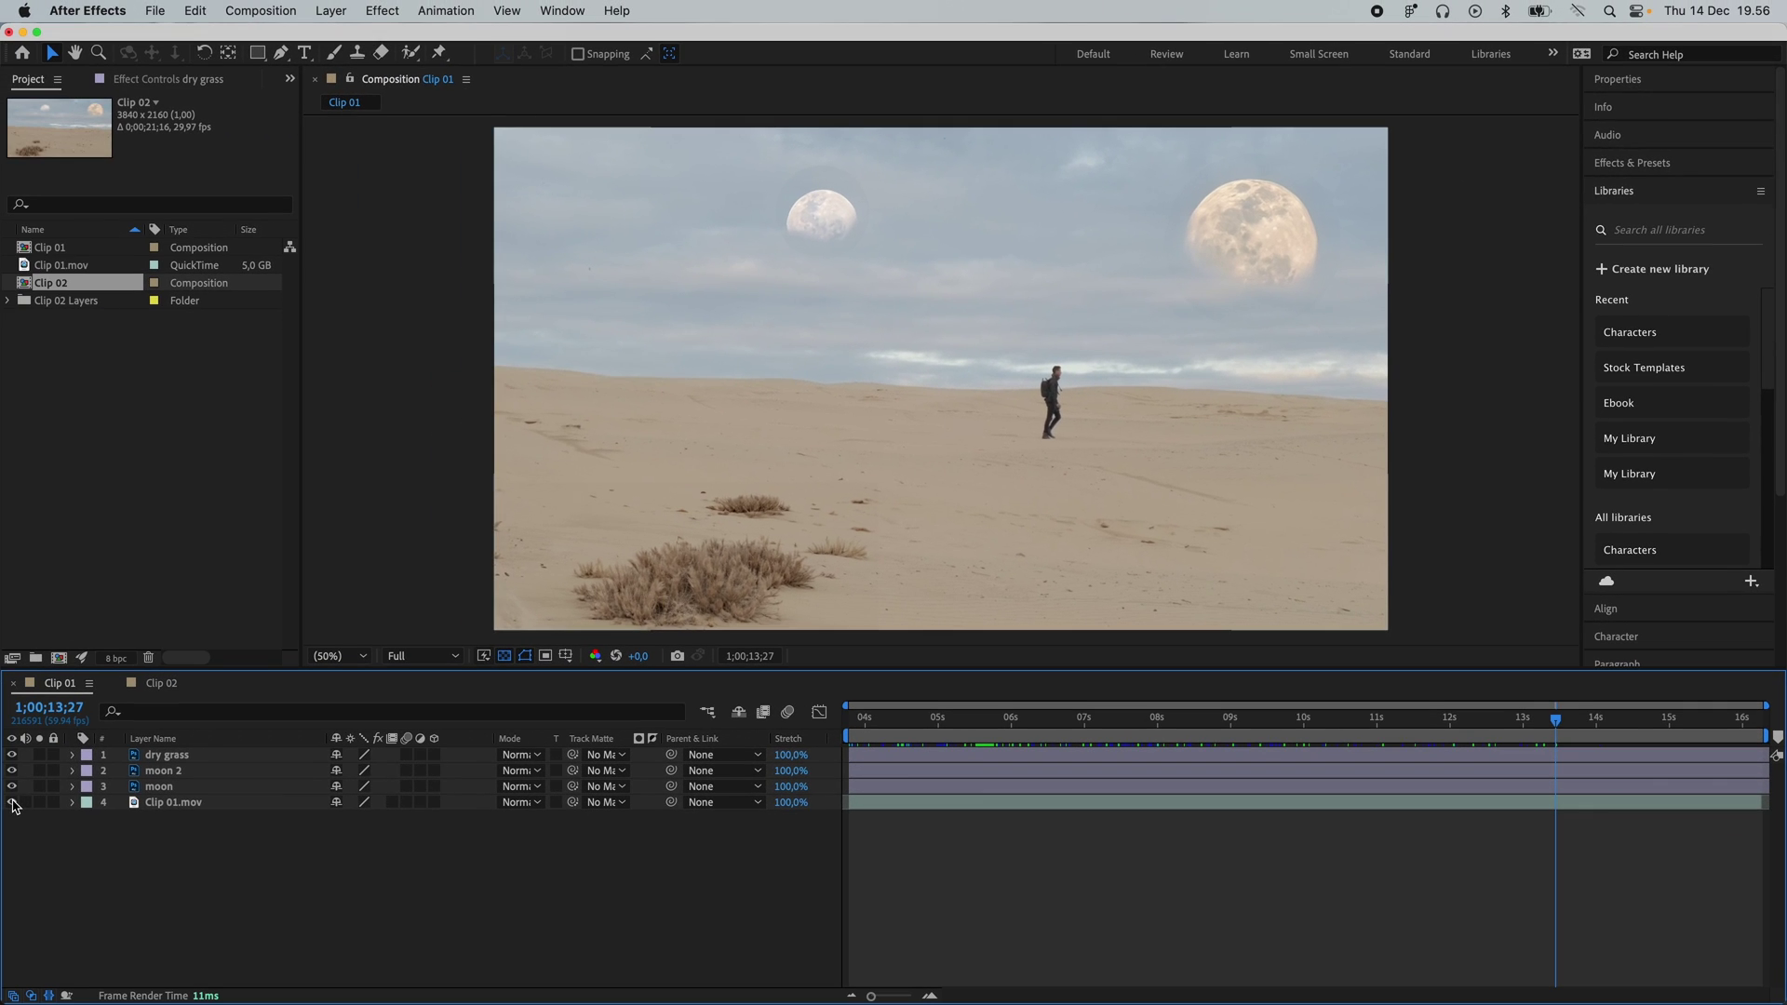
{"action": "left_click", "coordinate": [12, 803]}
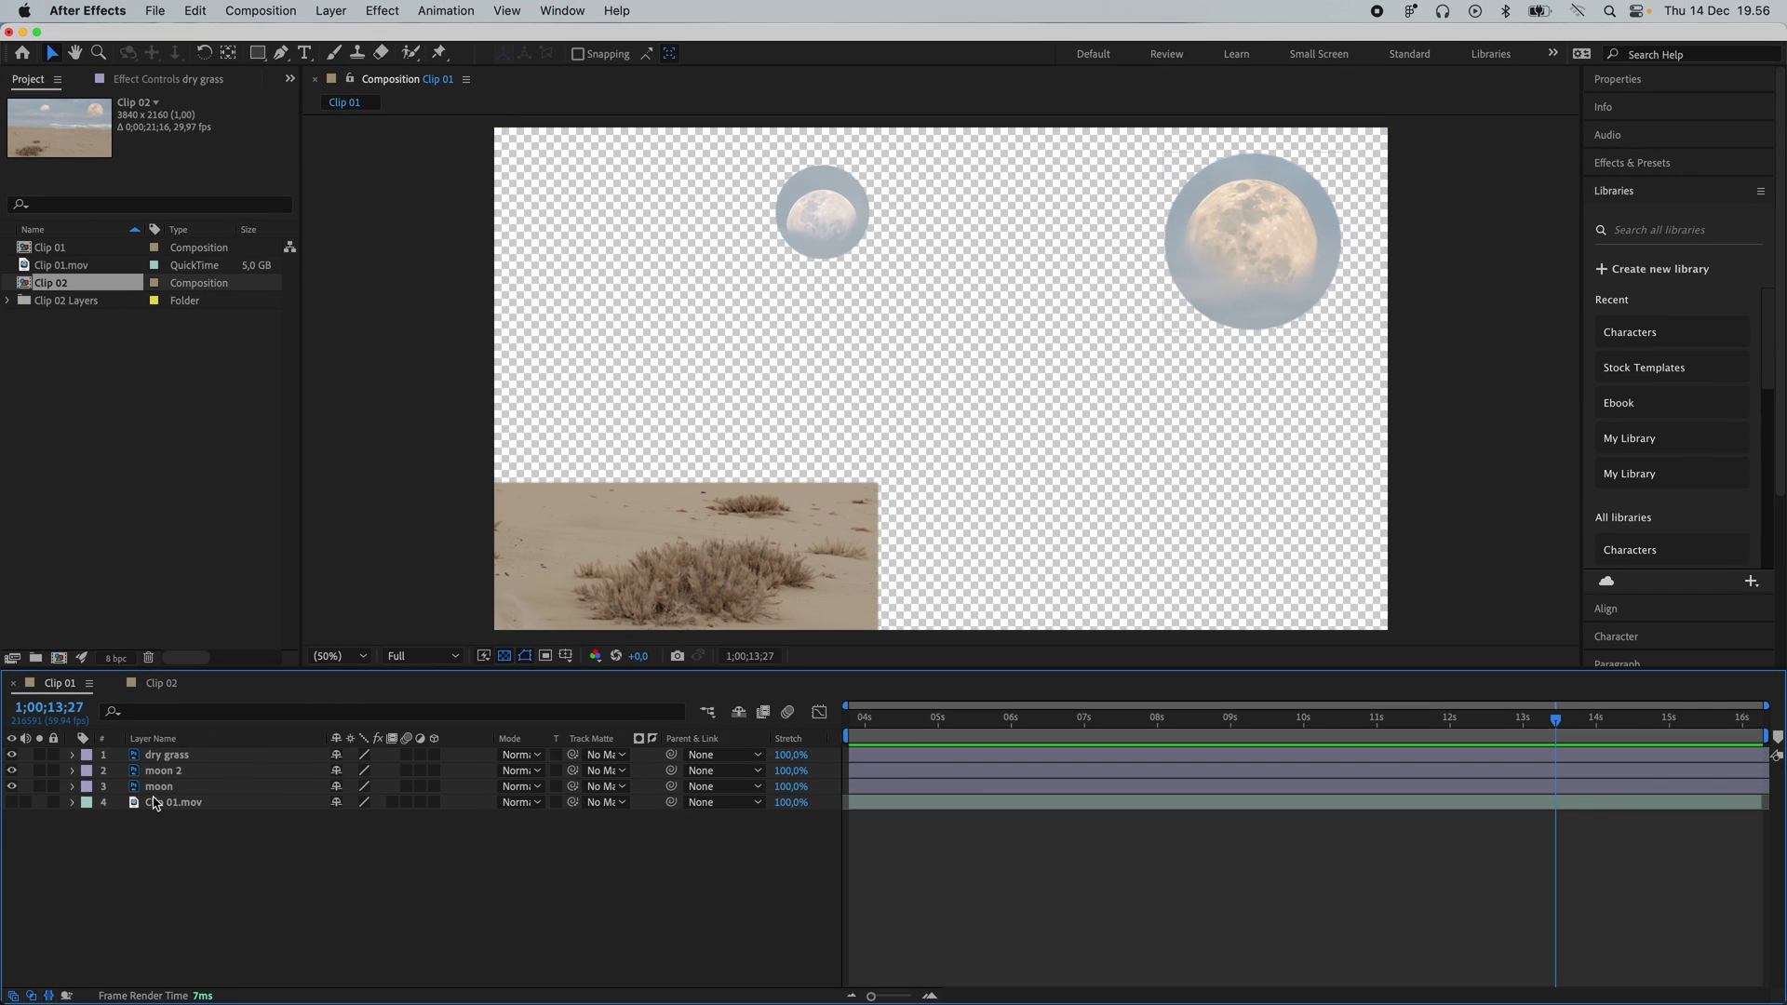
{"action": "left_click", "coordinate": [12, 803]}
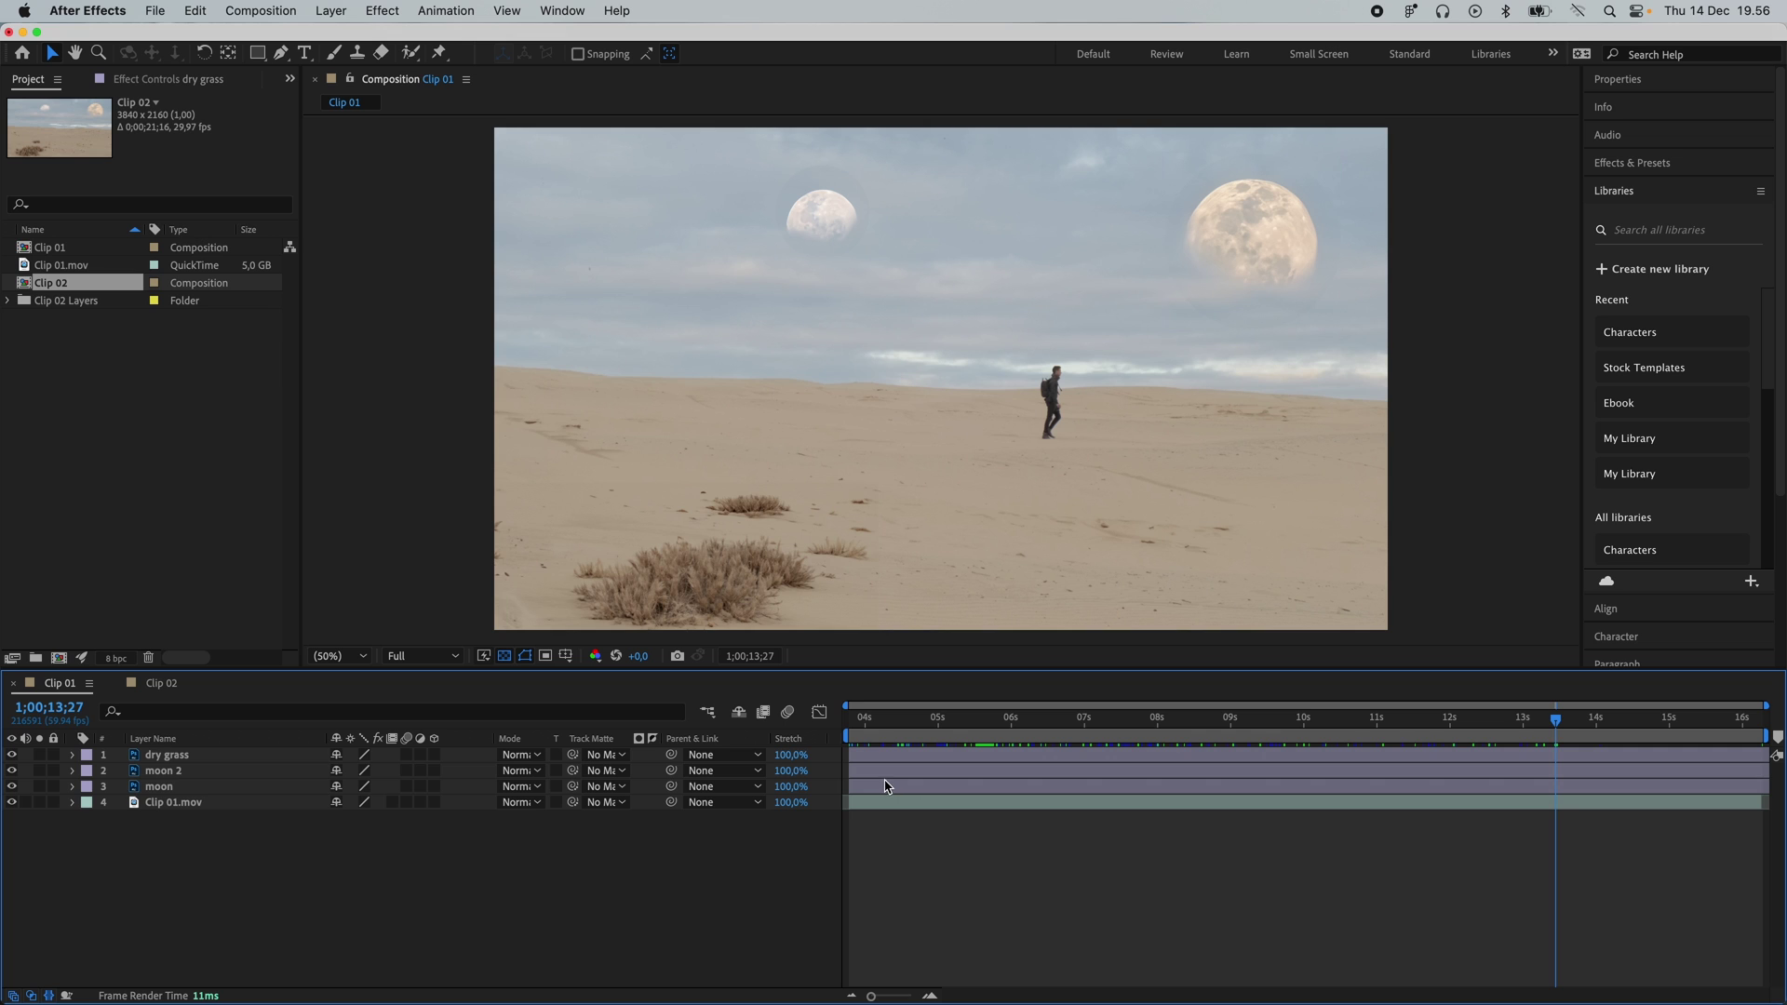
- Draw an elliptical mask around the smaller moon on the moon 2 layer
{"action": "left_click", "coordinate": [879, 771]}
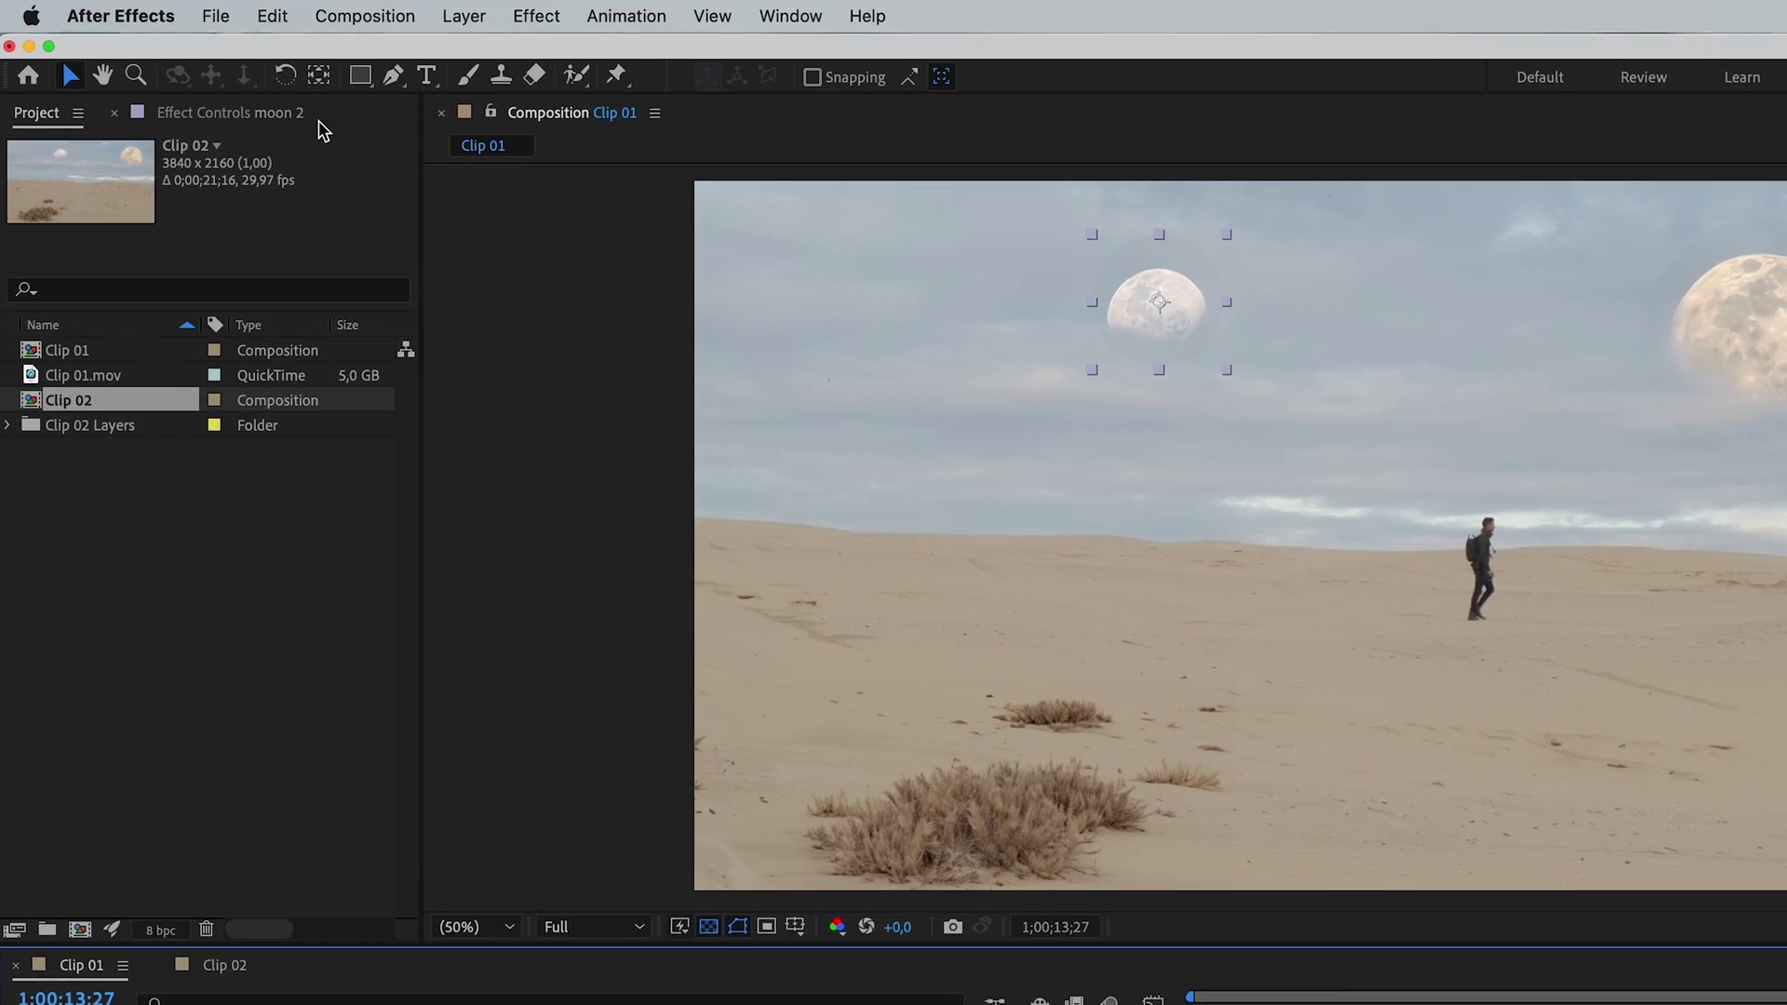
{"action": "left_click", "coordinate": [357, 76]}
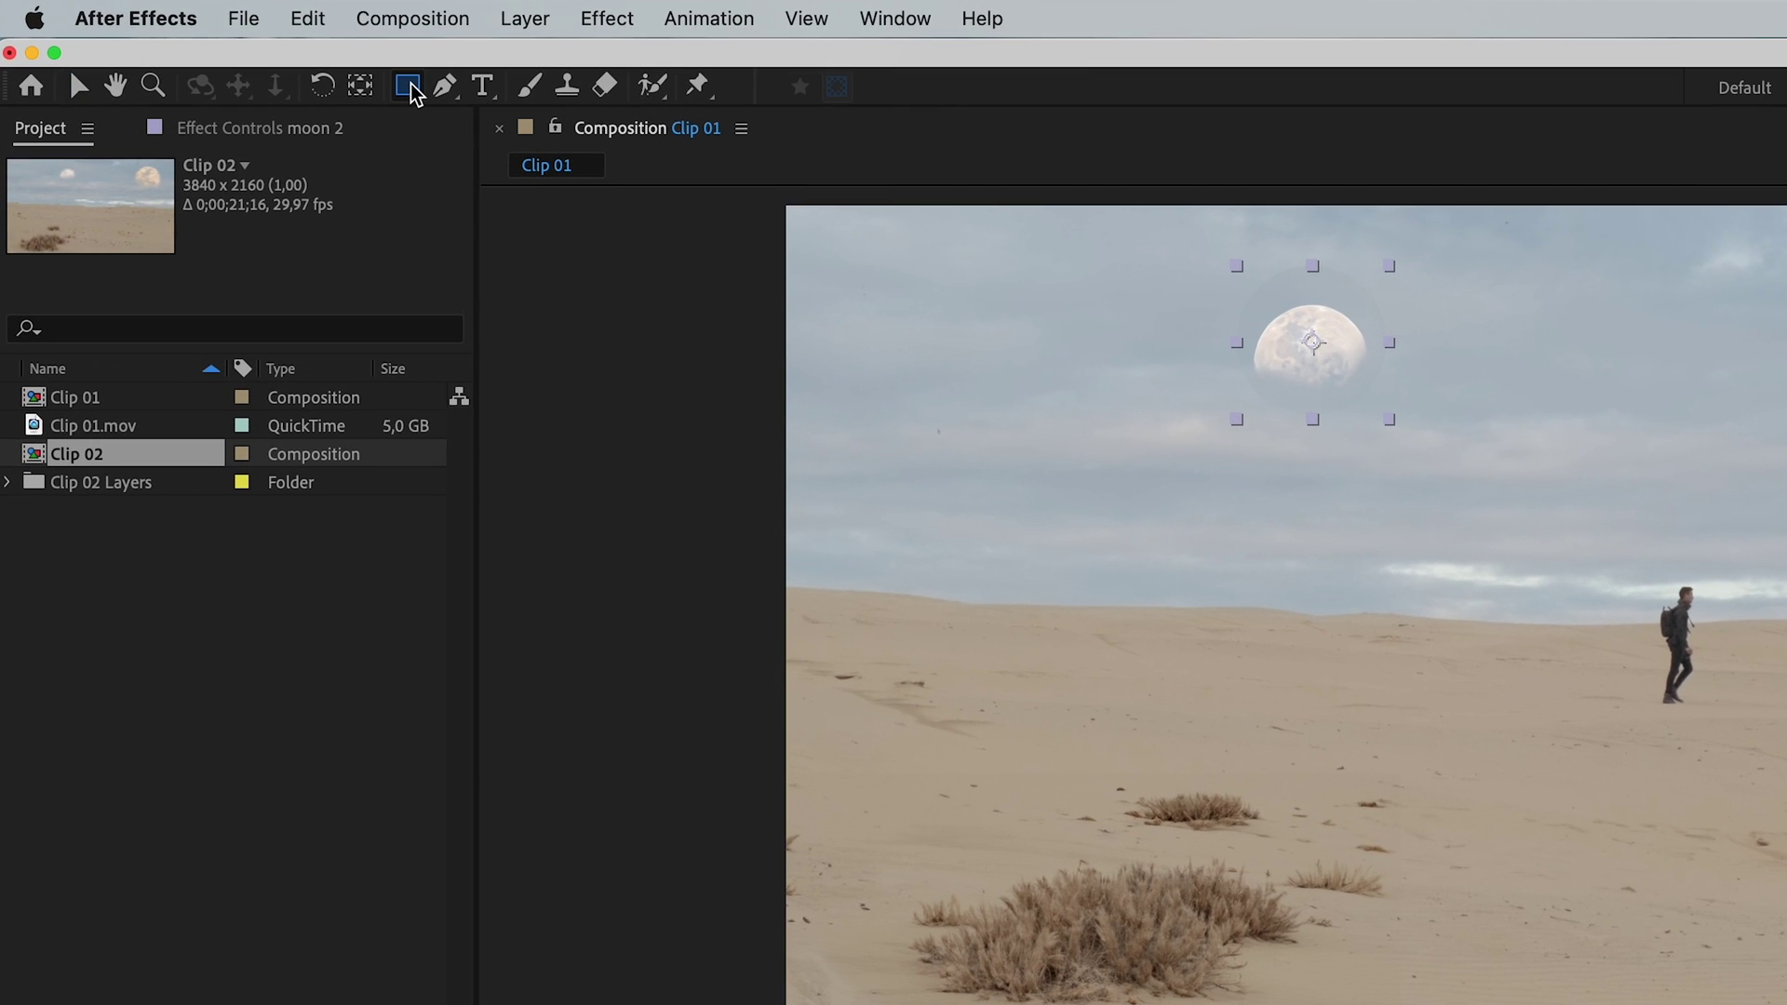
{"action": "key", "text": "q"}
{"action": "key", "text": "q"}
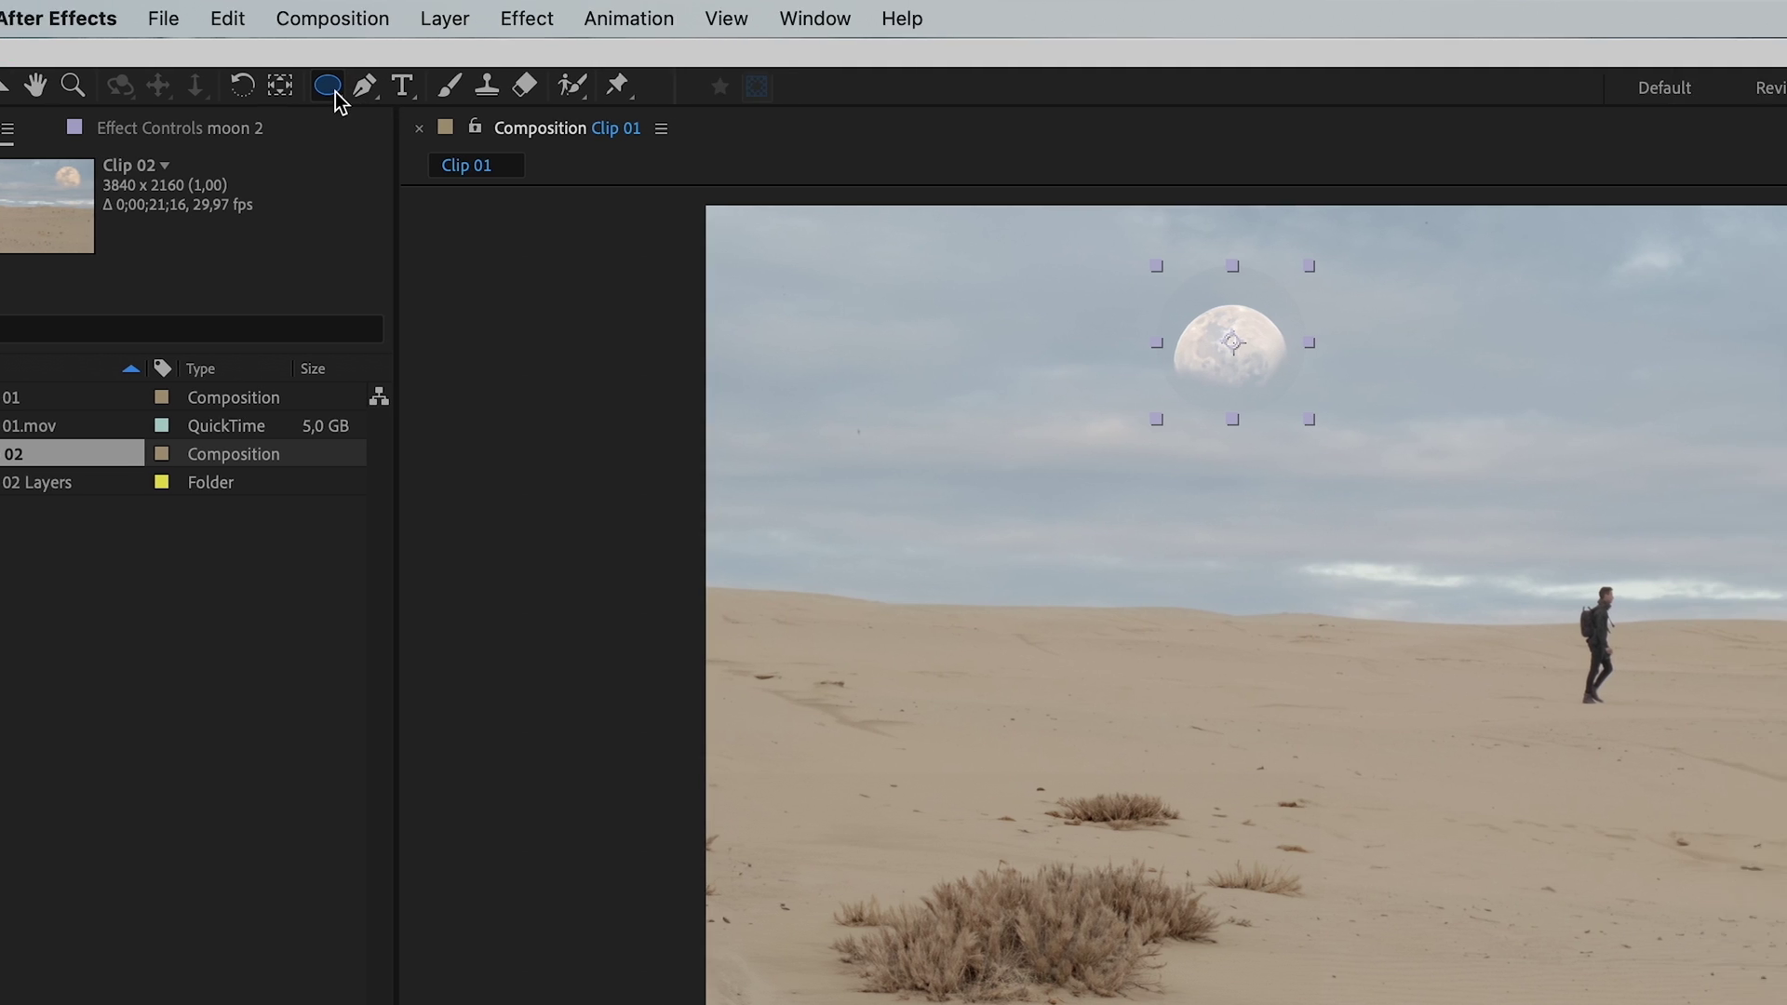
{"action": "left_click_drag", "start_coordinate": [1183, 271], "coordinate": [1200, 296]}
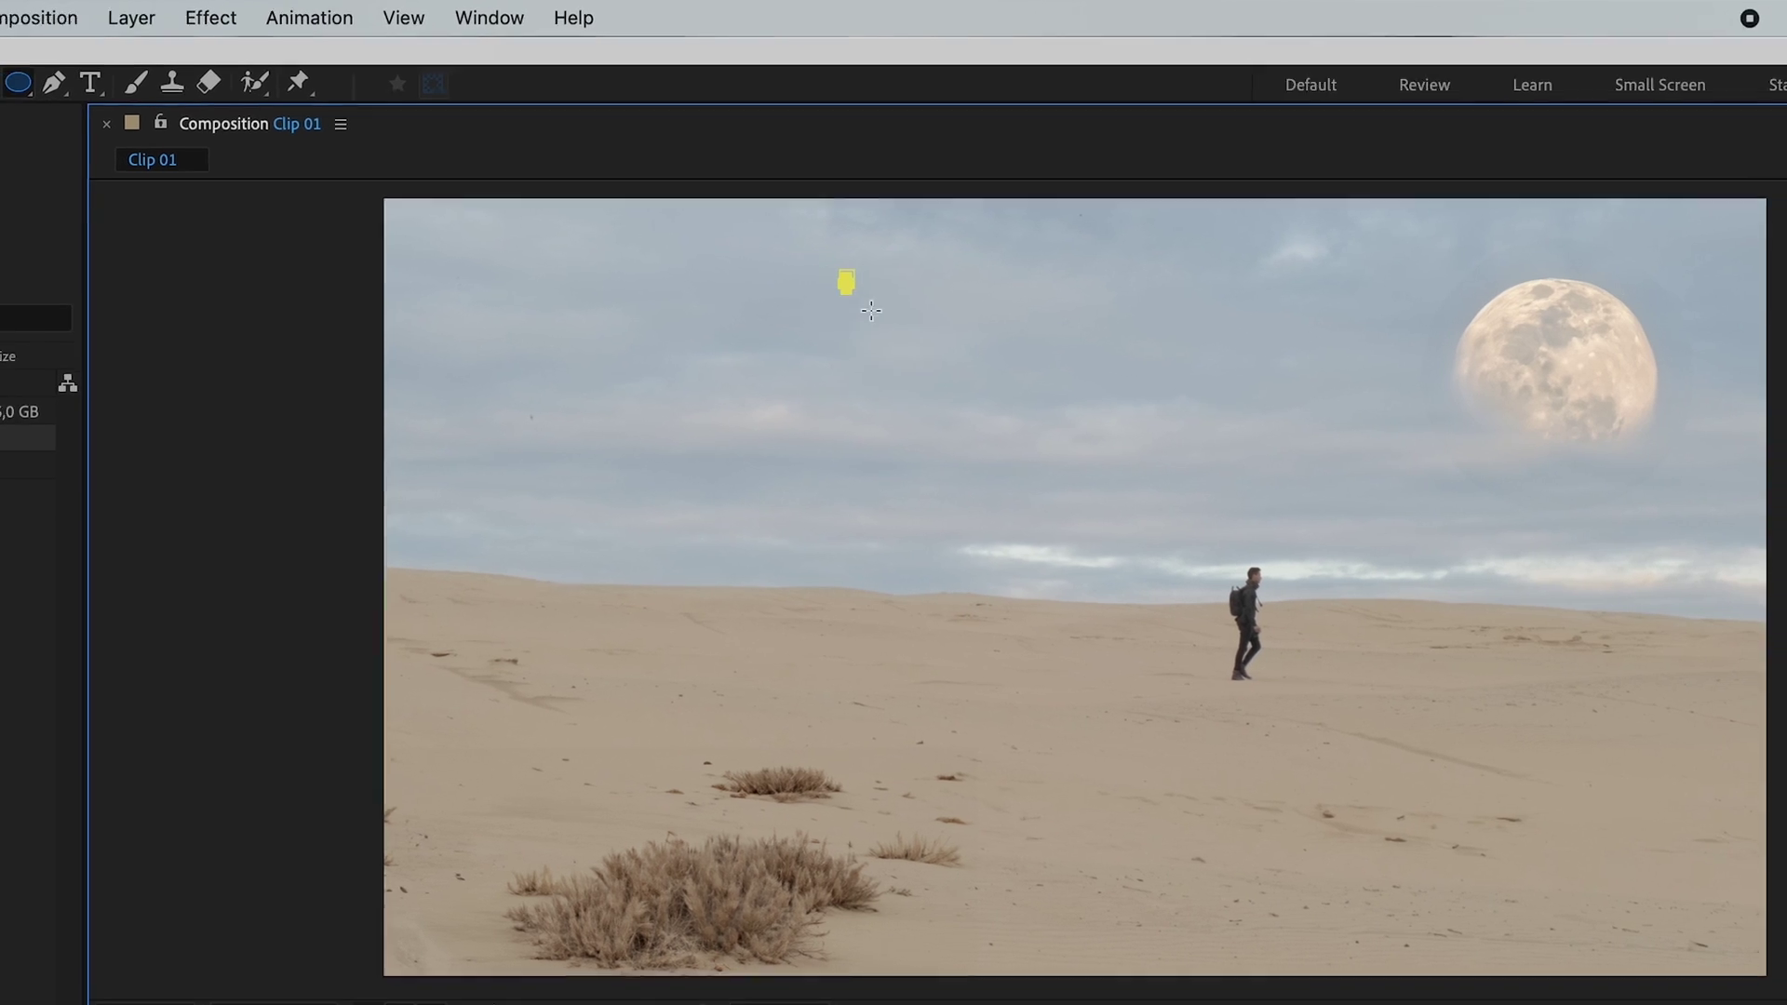
{"action": "left_click_drag", "start_coordinate": [871, 310], "coordinate": [954, 400]}
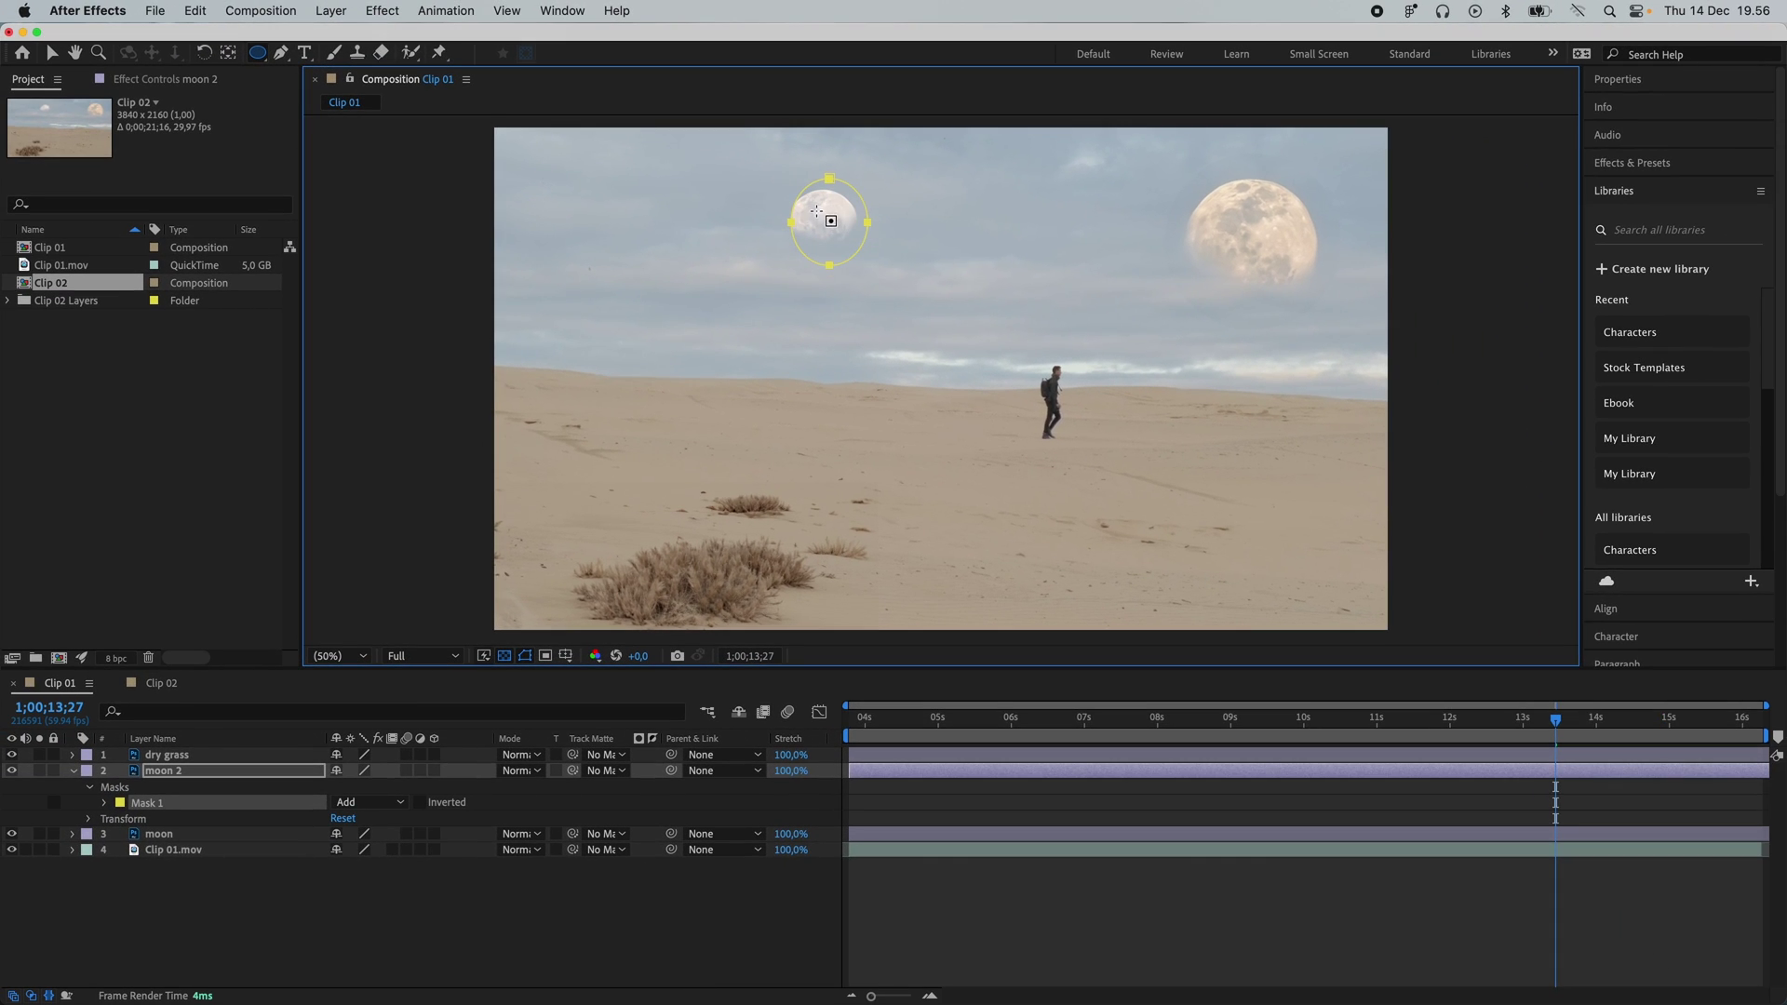
- Tighten the elliptical mask around the smaller moon and feather its edge so it blends with the sky
{"action": "scroll", "coordinate": [817, 212], "scroll_direction": "up", "scroll_amount": 2}
{"action": "key", "text": "v"}
{"action": "double_click", "coordinate": [762, 355]}
{"action": "left_click_drag", "start_coordinate": [750, 356], "coordinate": [744, 355]}
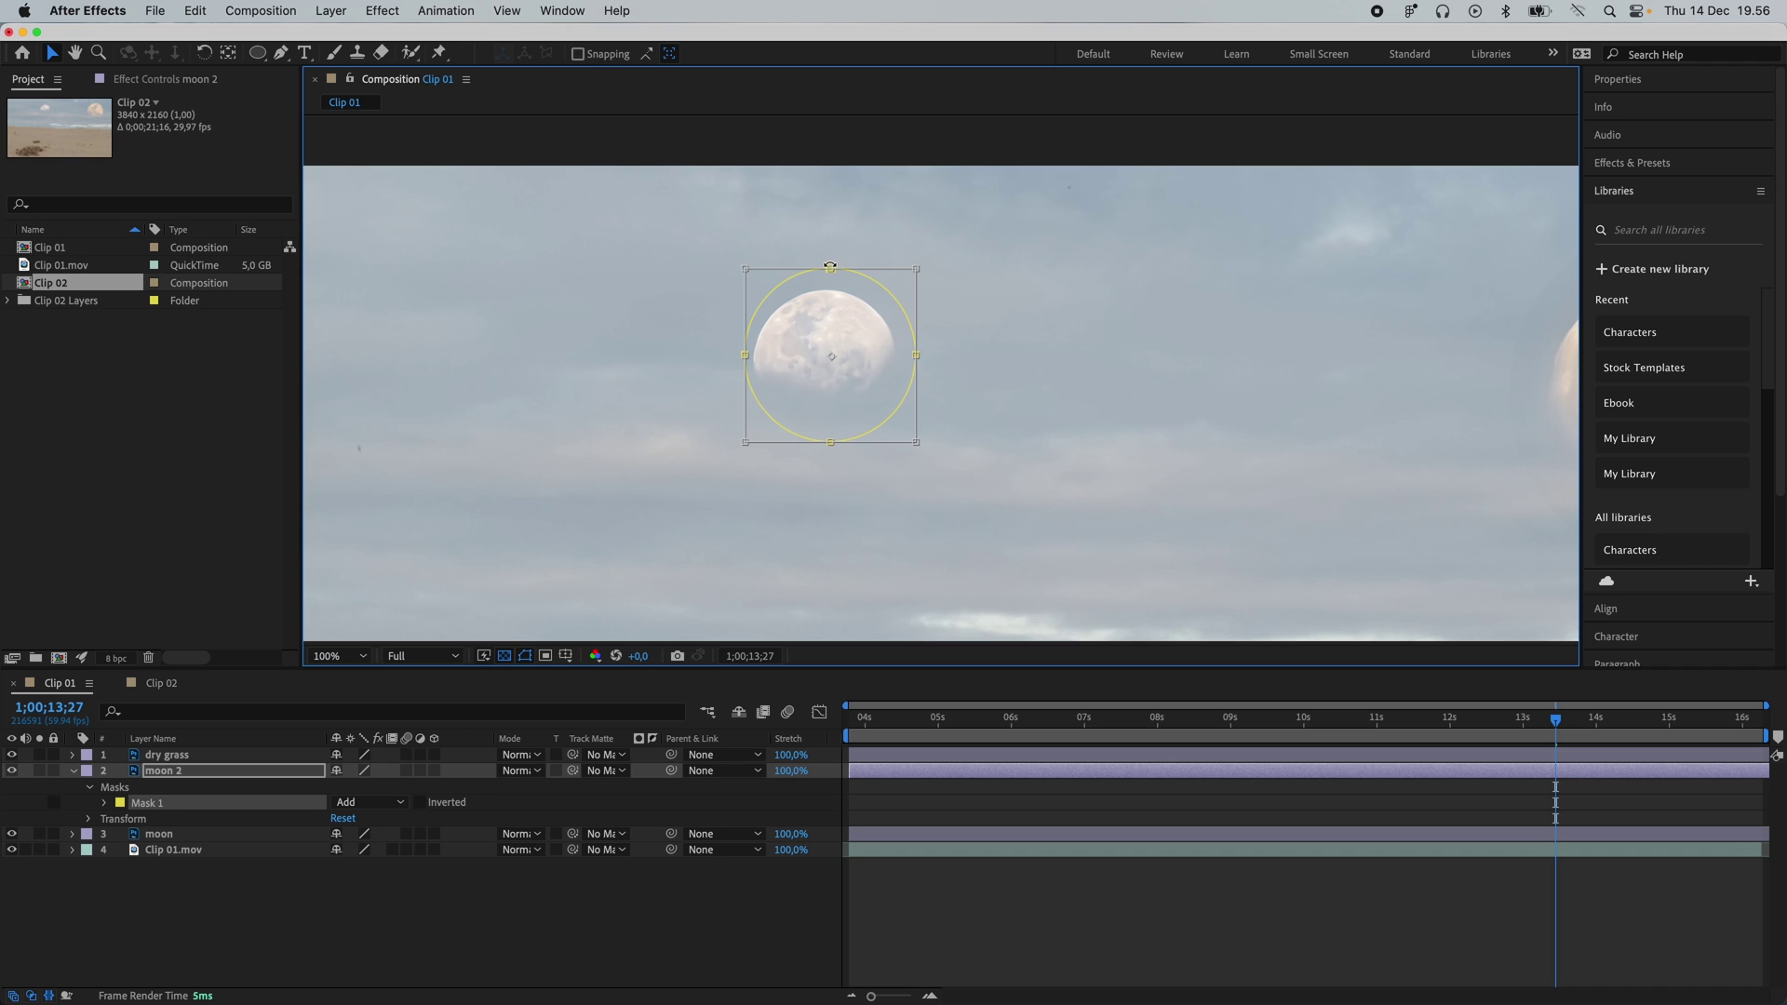
{"action": "left_click_drag", "start_coordinate": [830, 269], "coordinate": [829, 272]}
{"action": "left_click_drag", "start_coordinate": [916, 355], "coordinate": [912, 358]}
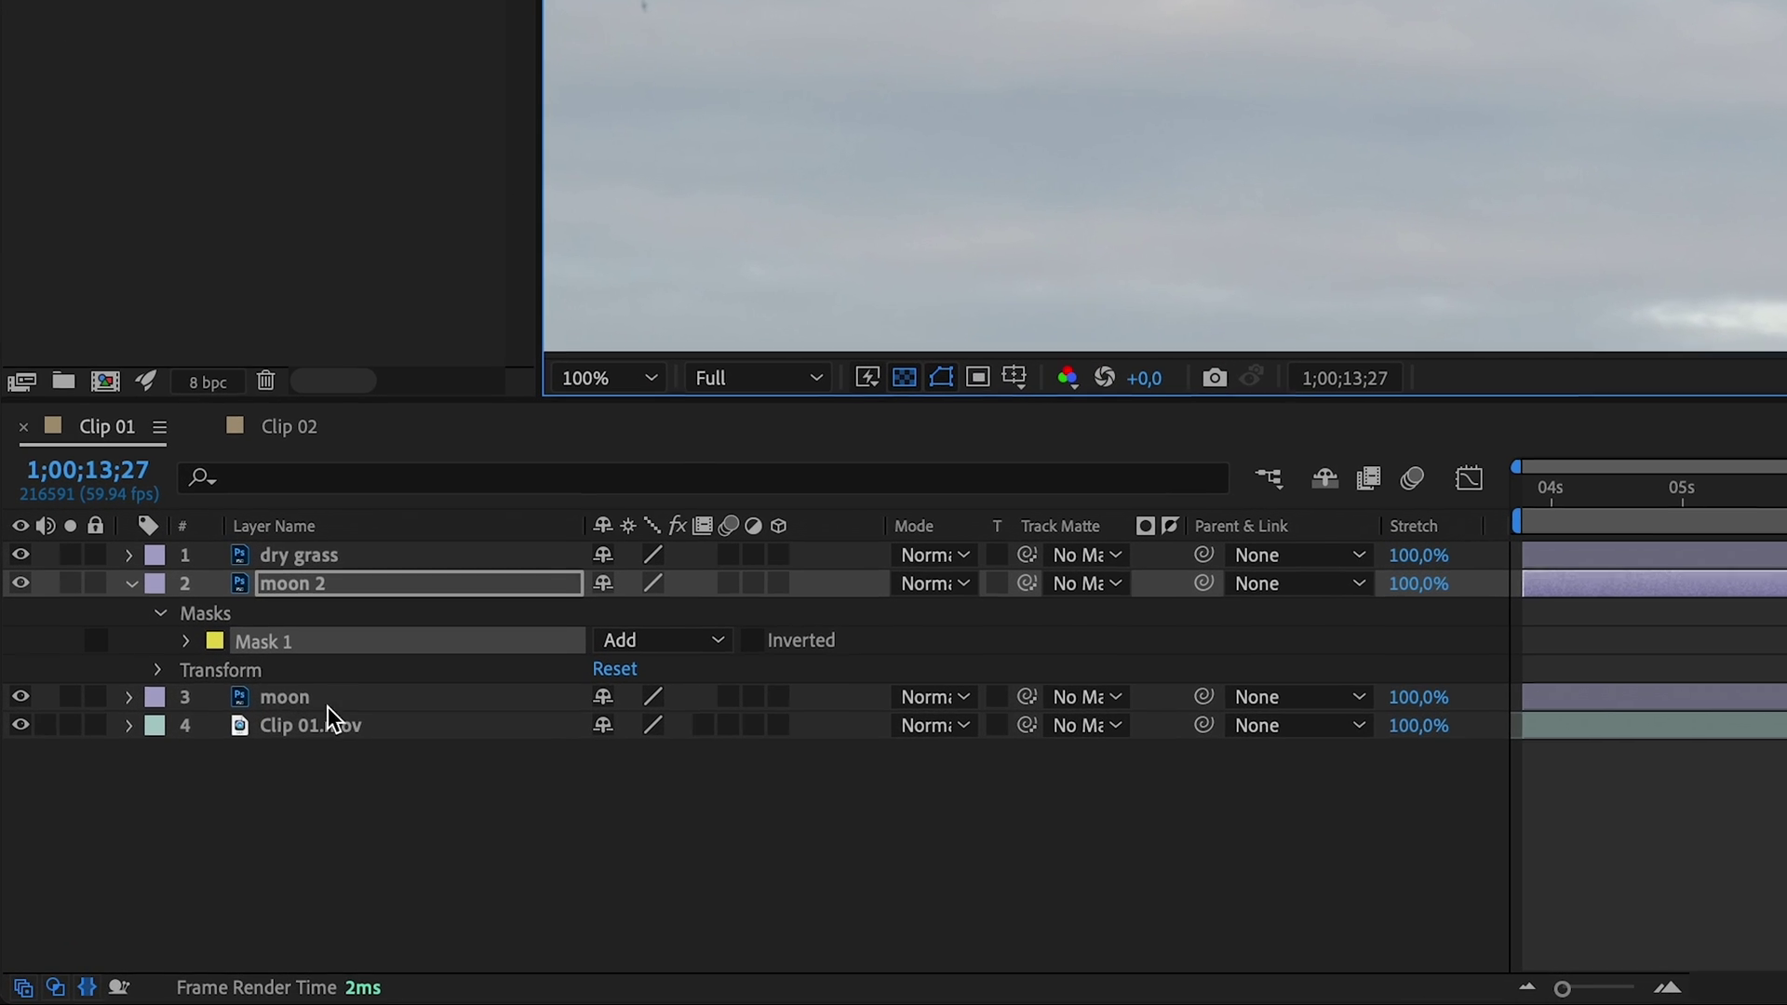
{"action": "left_click", "coordinate": [190, 639]}
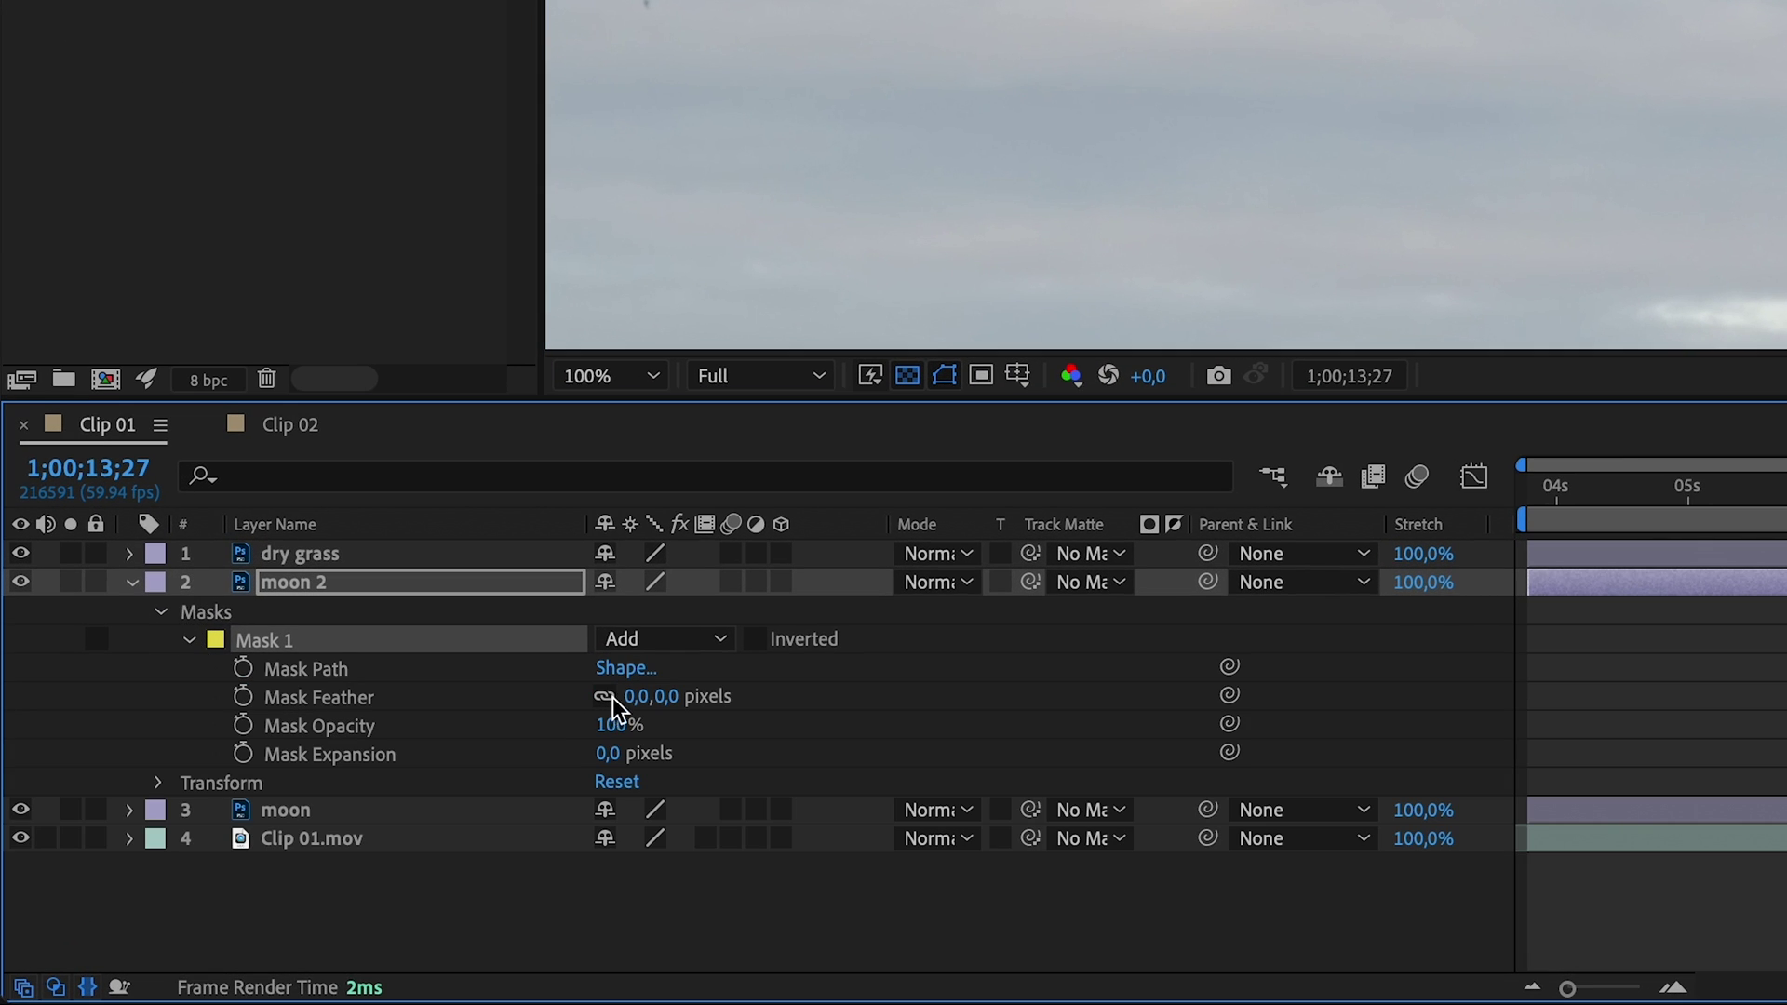
{"action": "left_click_drag", "start_coordinate": [633, 696], "coordinate": [1689, 642]}
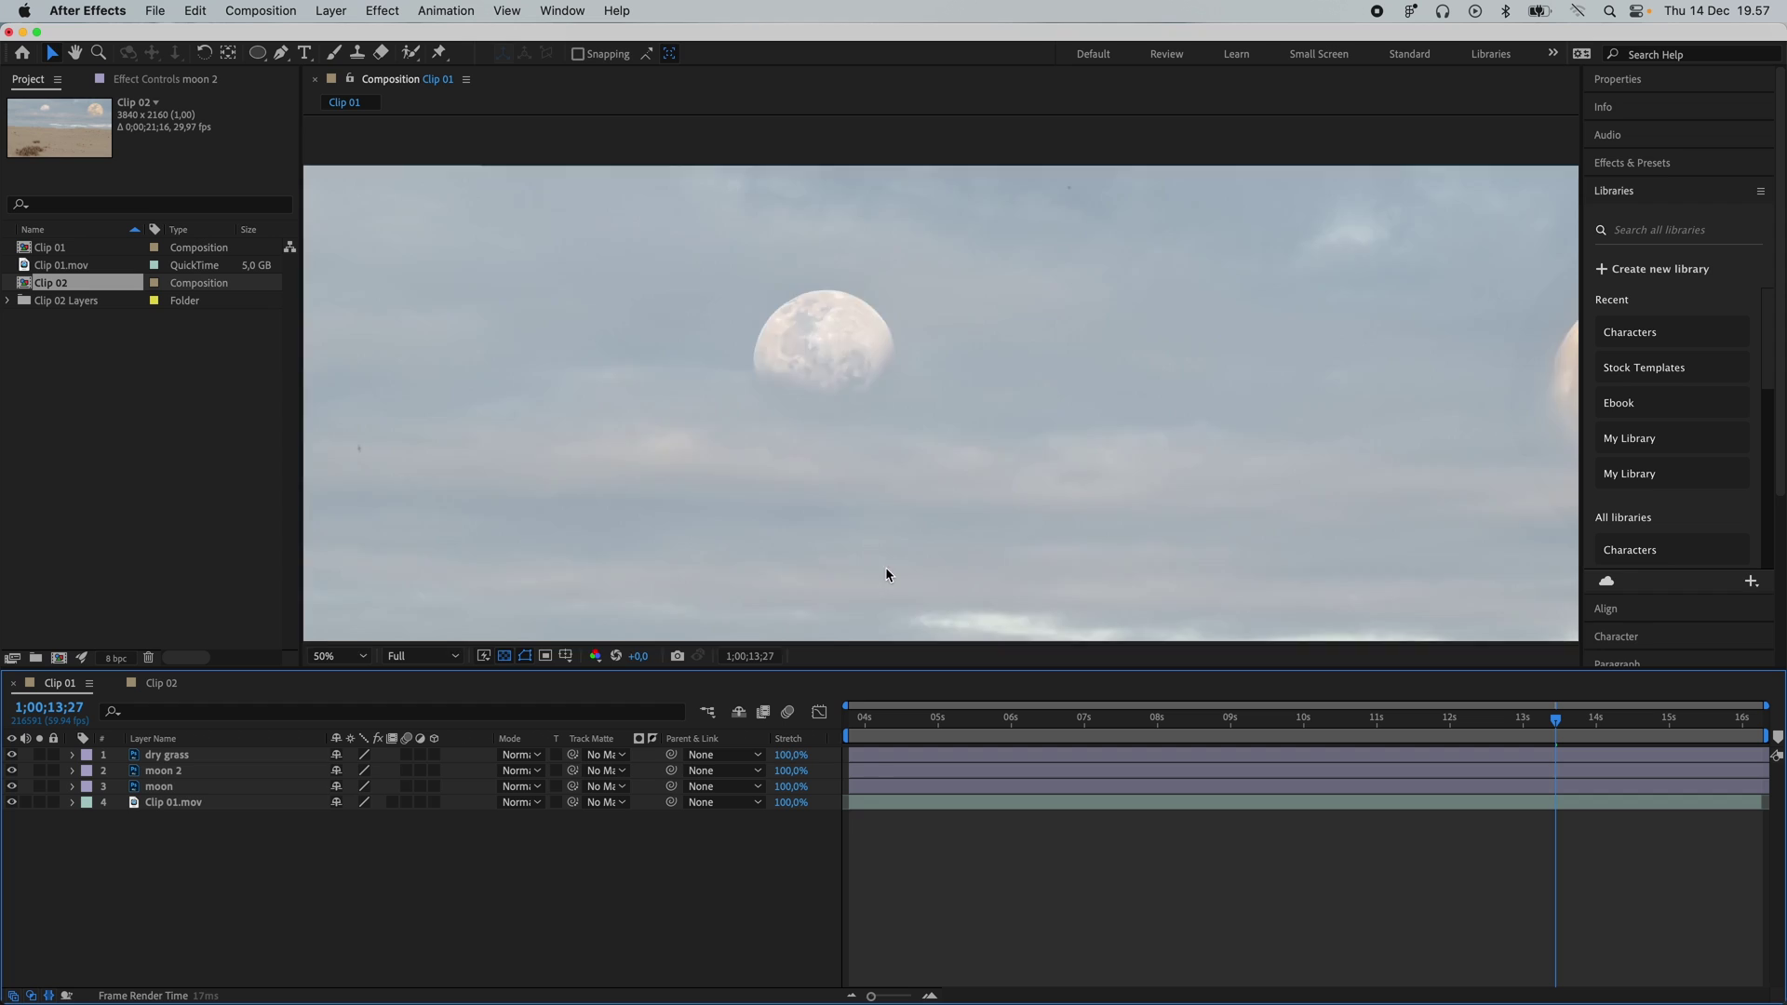
- Scrub through Clip 01 to review how the moons and dry grass sit over the moving footage
{"action": "scroll", "coordinate": [1339, 348], "scroll_direction": "down", "scroll_amount": 2}
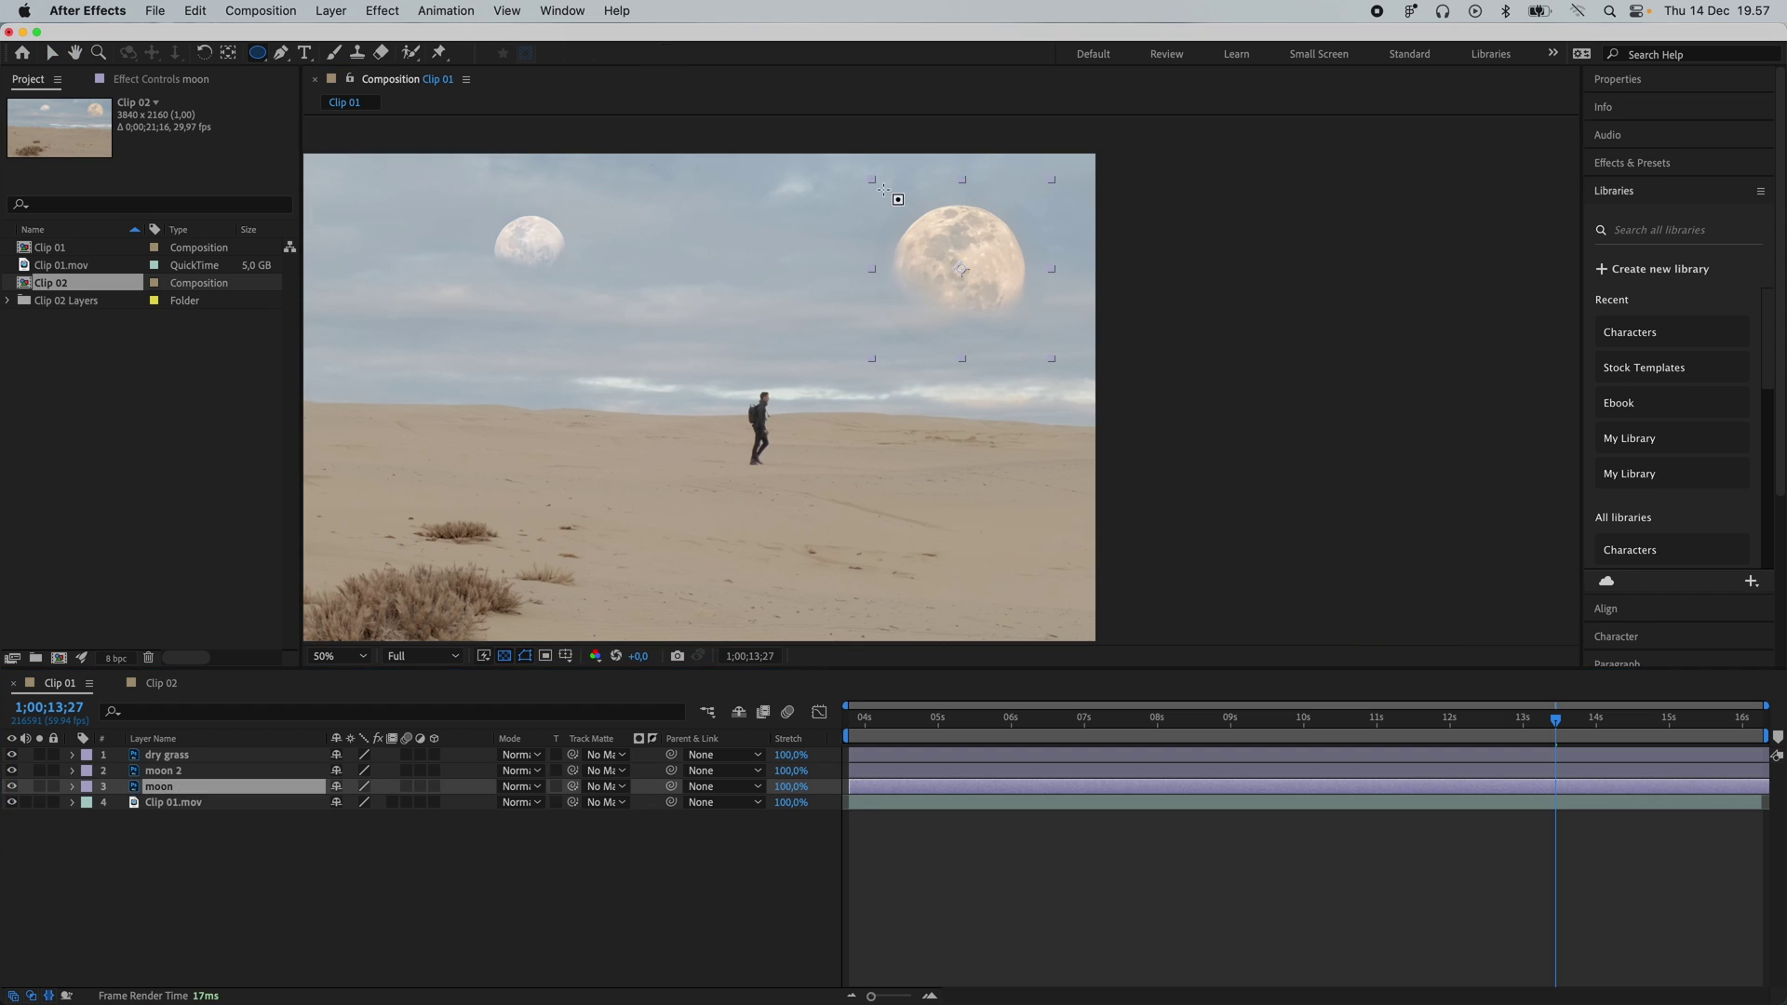
{"action": "double_click", "coordinate": [1333, 93]}
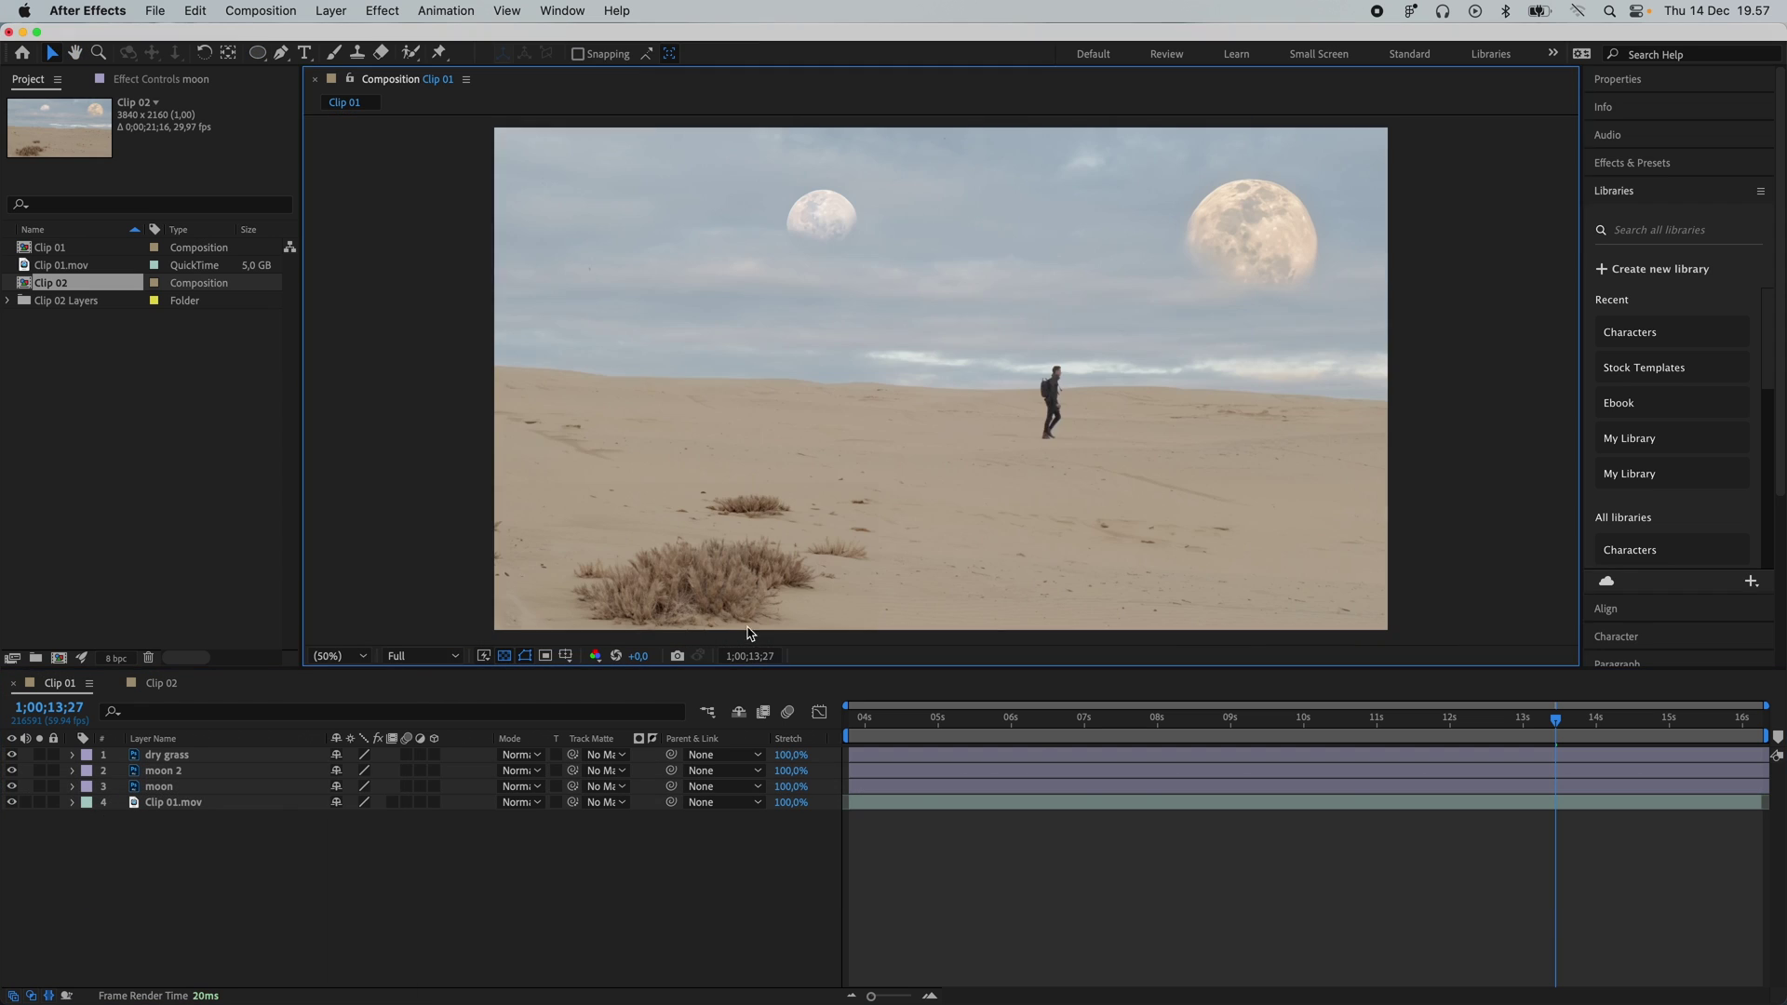
{"action": "left_click", "coordinate": [924, 723]}
{"action": "left_click_drag", "start_coordinate": [925, 725], "coordinate": [1236, 719]}
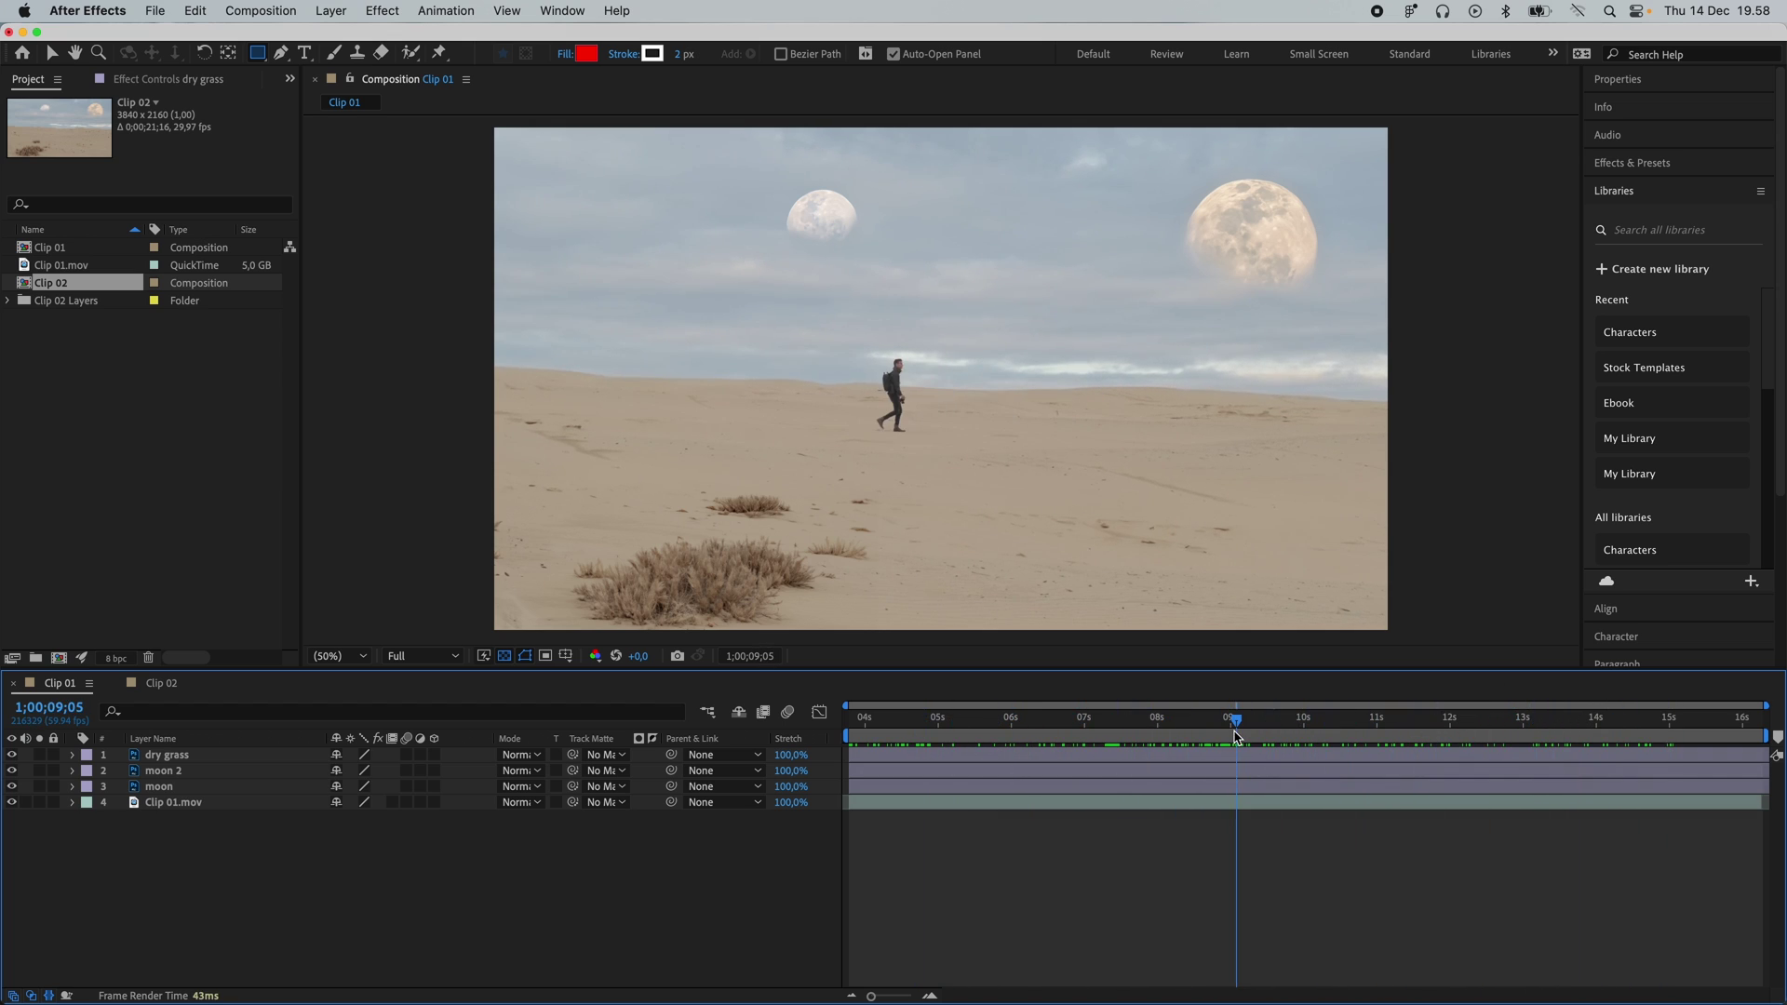
- Add a new adjustment layer above the other layers in Clip 01
{"action": "right_click", "coordinate": [269, 879]}
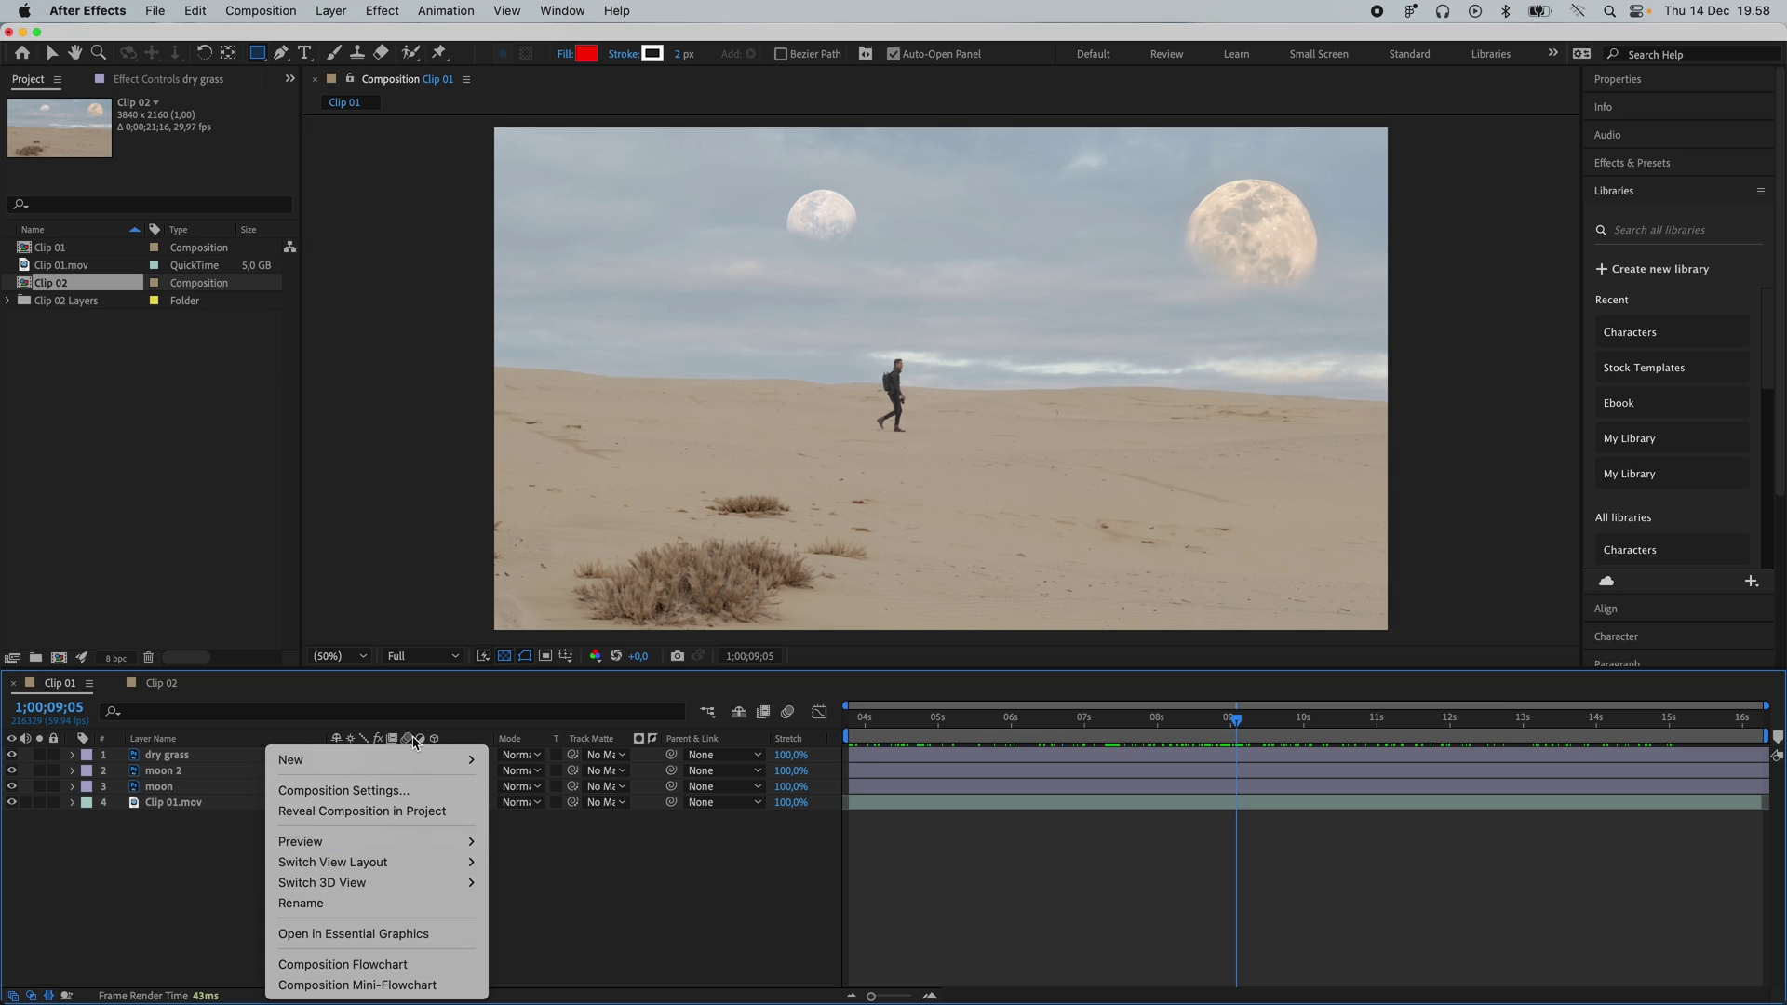
{"action": "mouse_move", "coordinate": [413, 763]}
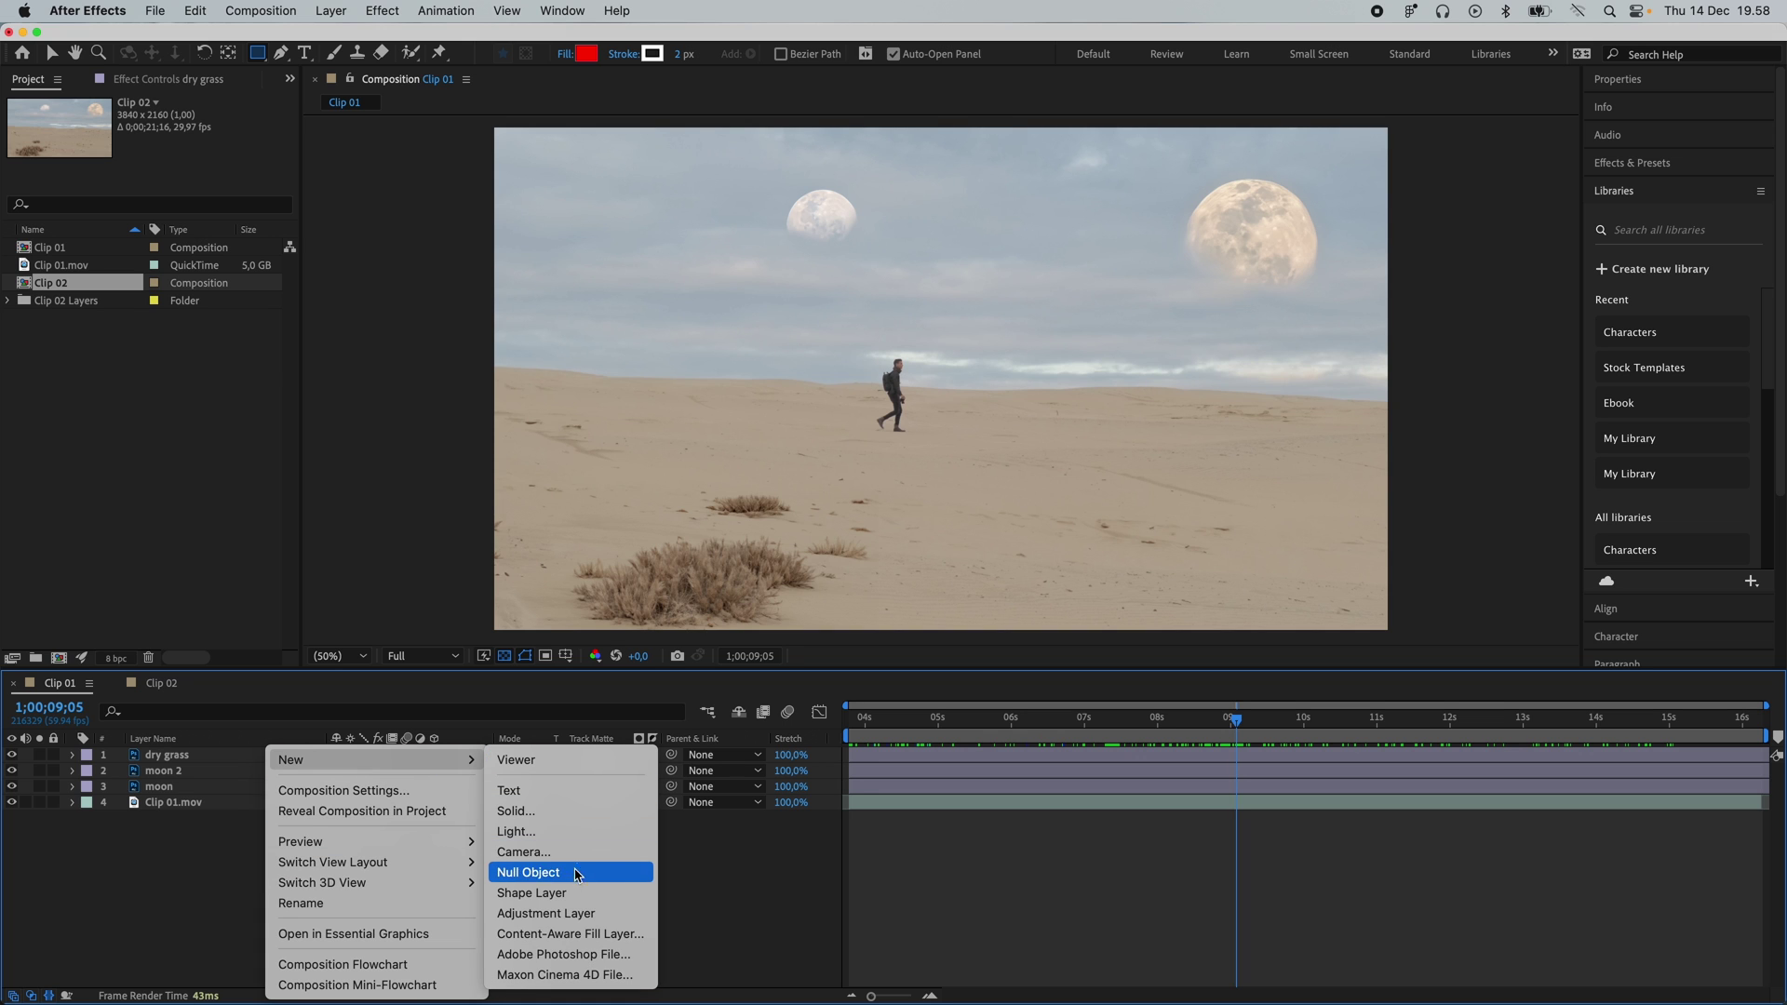
{"action": "left_click", "coordinate": [620, 916]}
- Apply the Lumetri Color effect to the adjustment layer and expand its correction settings
{"action": "left_click", "coordinate": [1638, 163]}
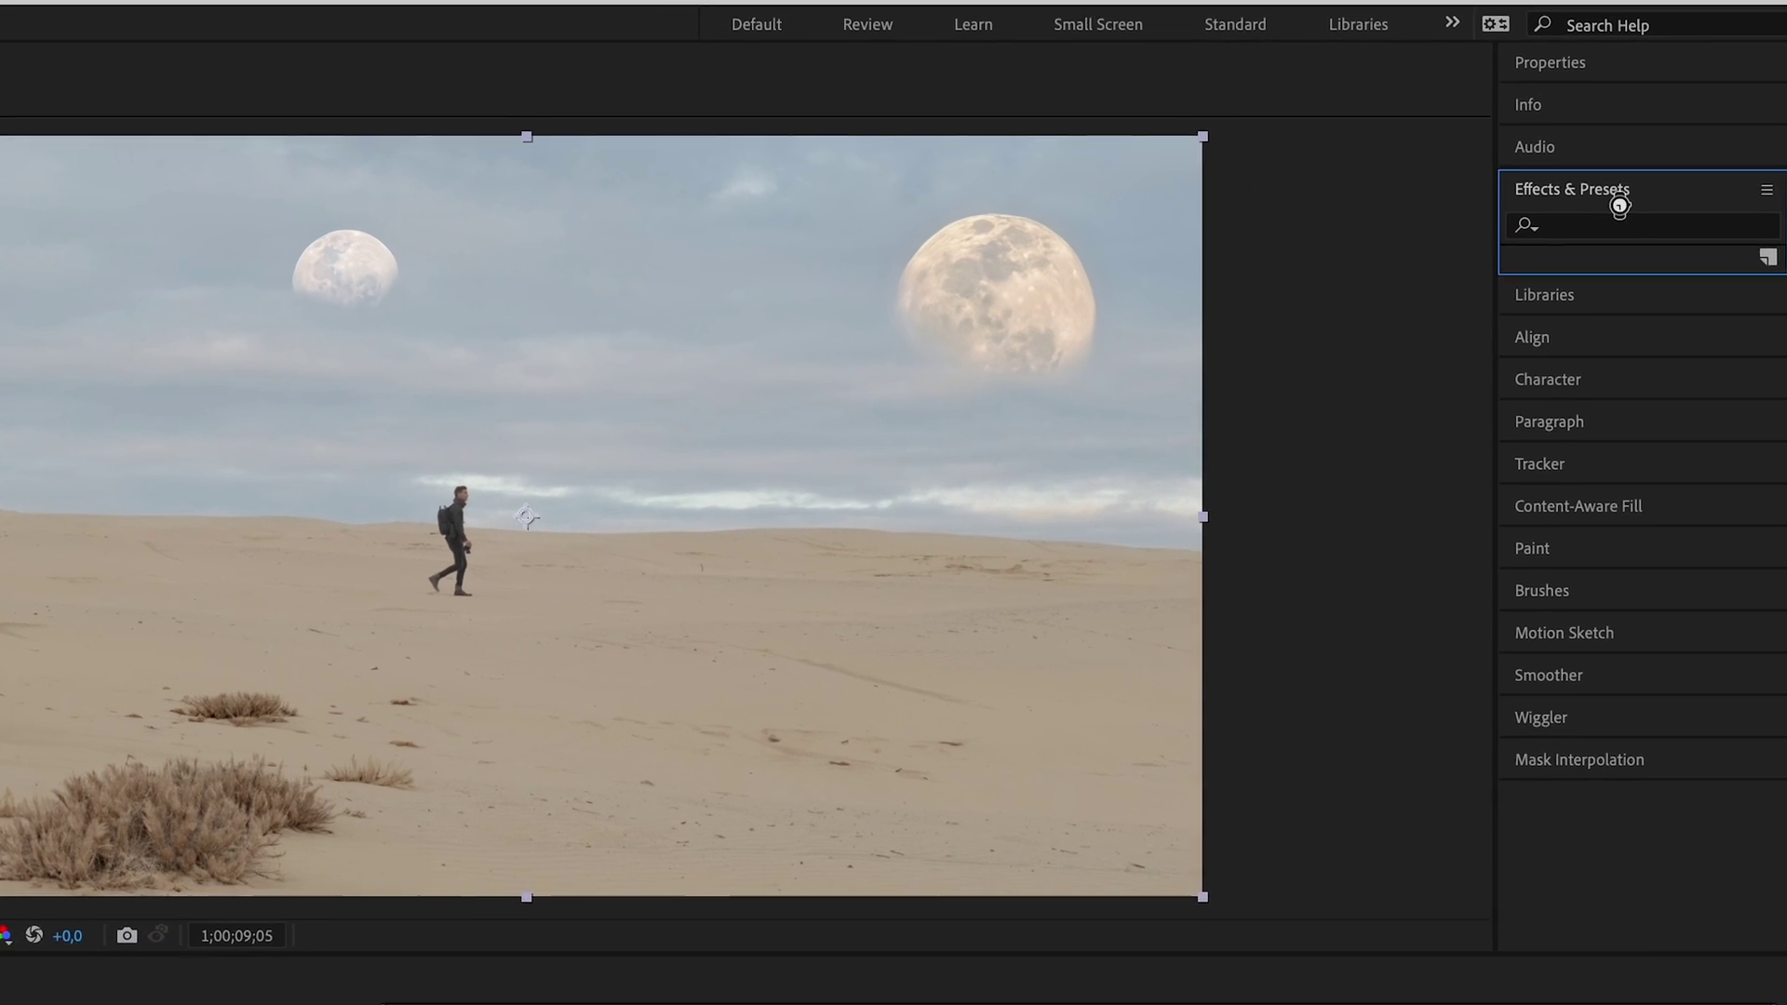
{"action": "left_click", "coordinate": [1641, 189]}
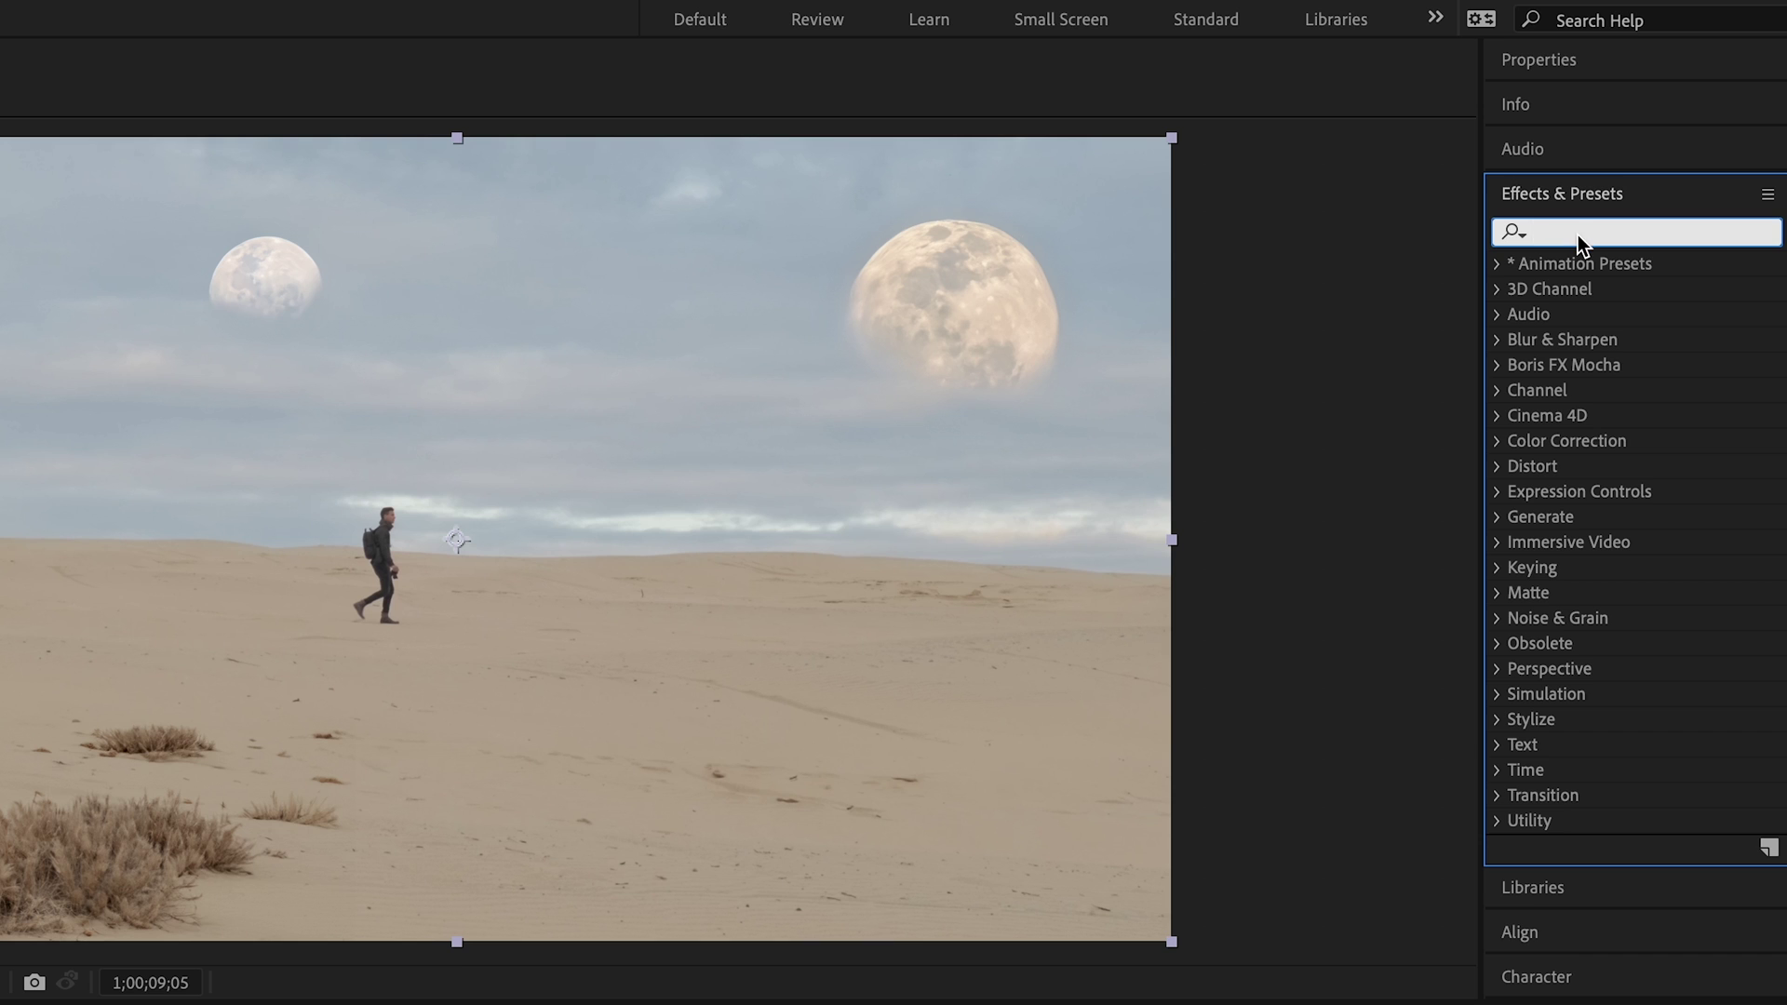
{"action": "type", "text": "lumetri colo"}
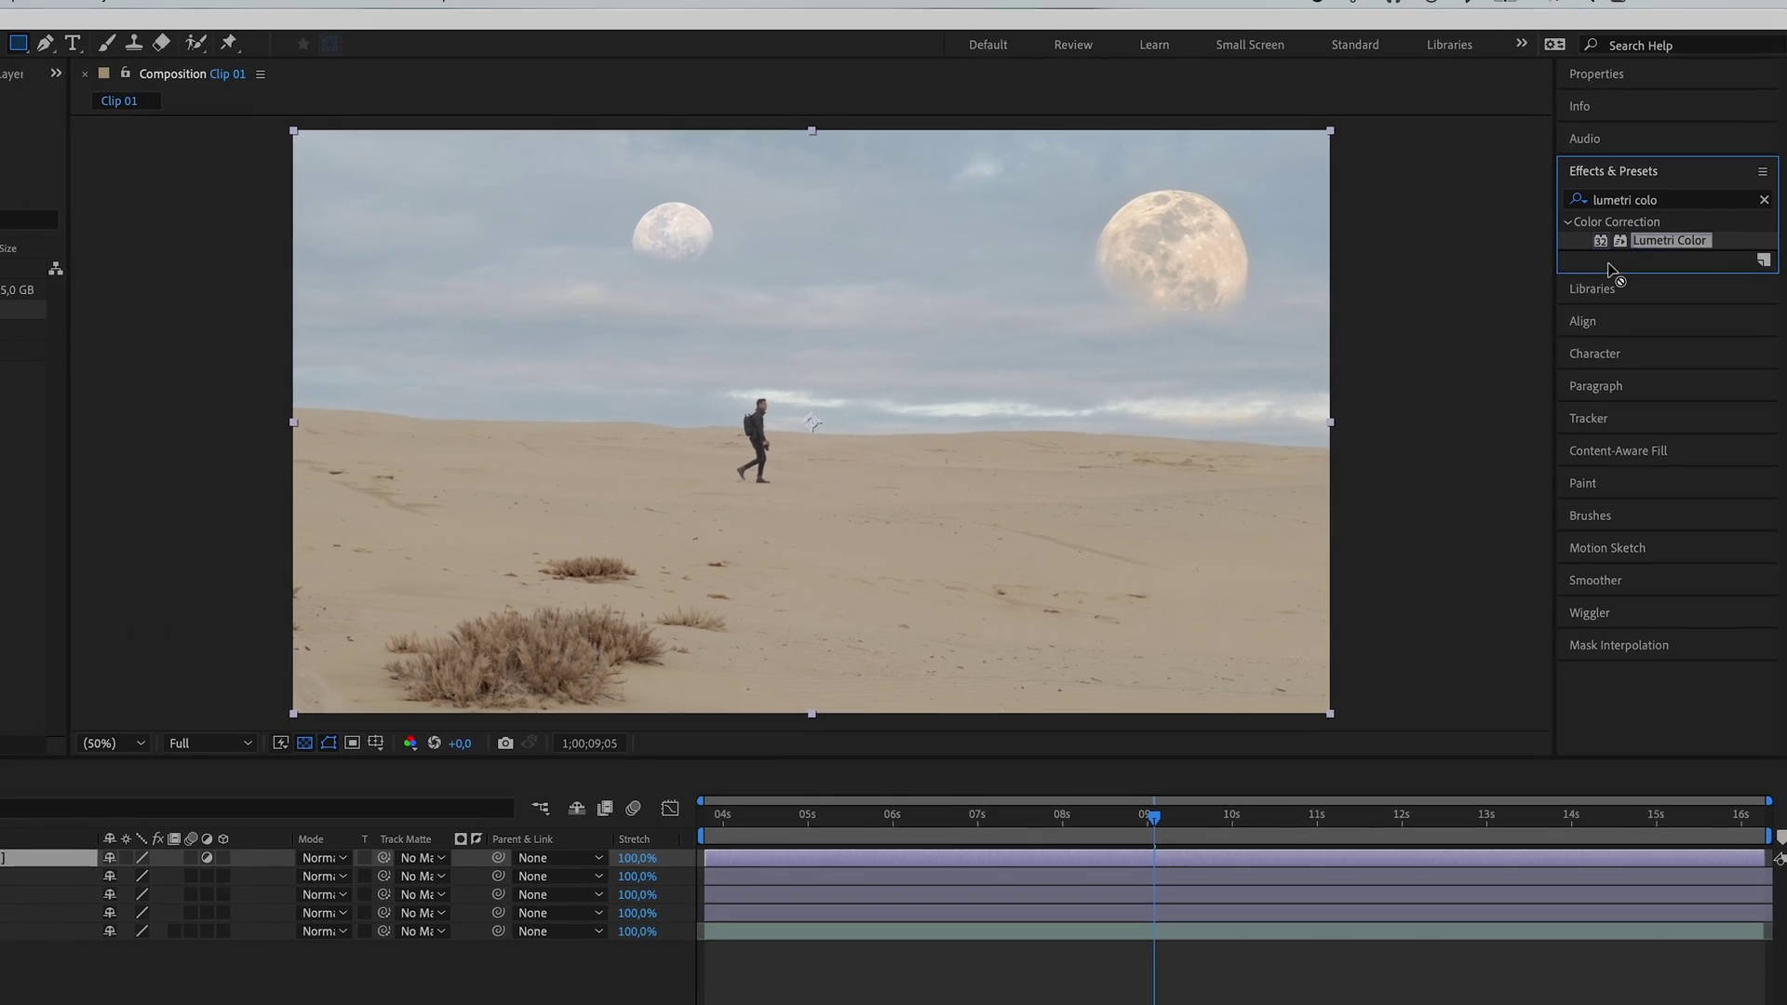
{"action": "left_click_drag", "start_coordinate": [1639, 288], "coordinate": [1082, 761]}
{"action": "left_click_drag", "start_coordinate": [1083, 760], "coordinate": [1083, 760]}
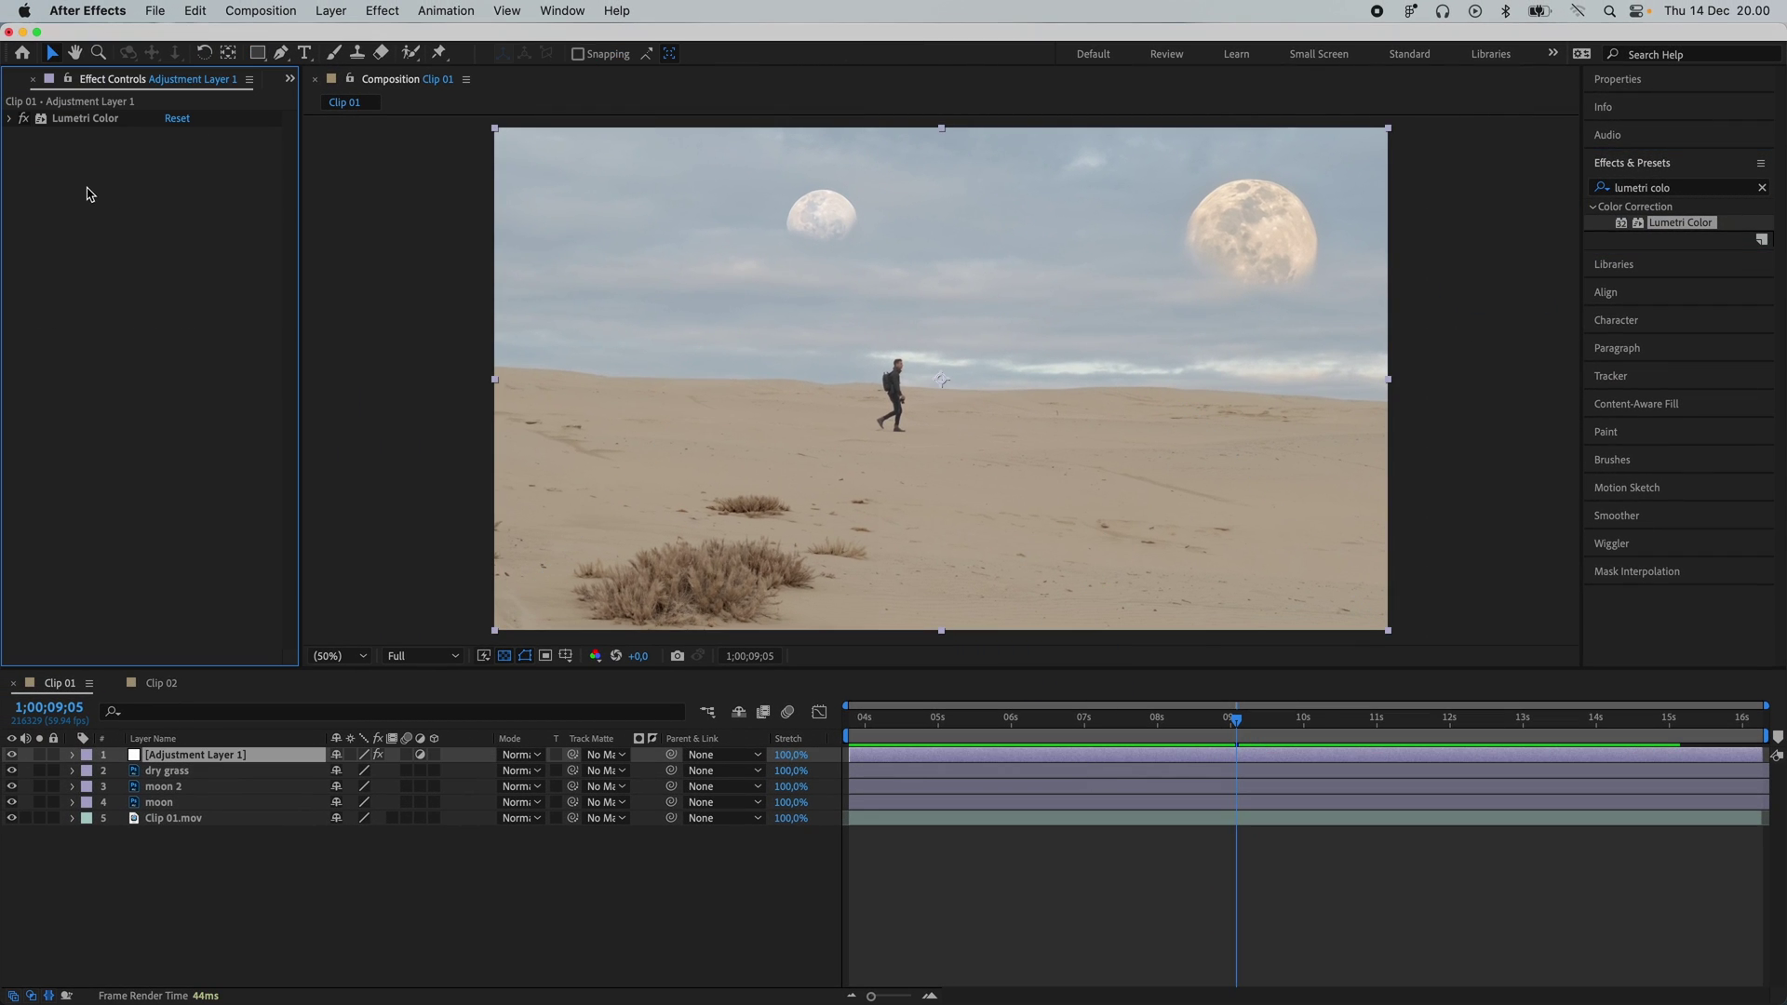
{"action": "left_click", "coordinate": [8, 118]}
{"action": "scroll", "coordinate": [149, 372], "scroll_direction": "down", "scroll_amount": 5}
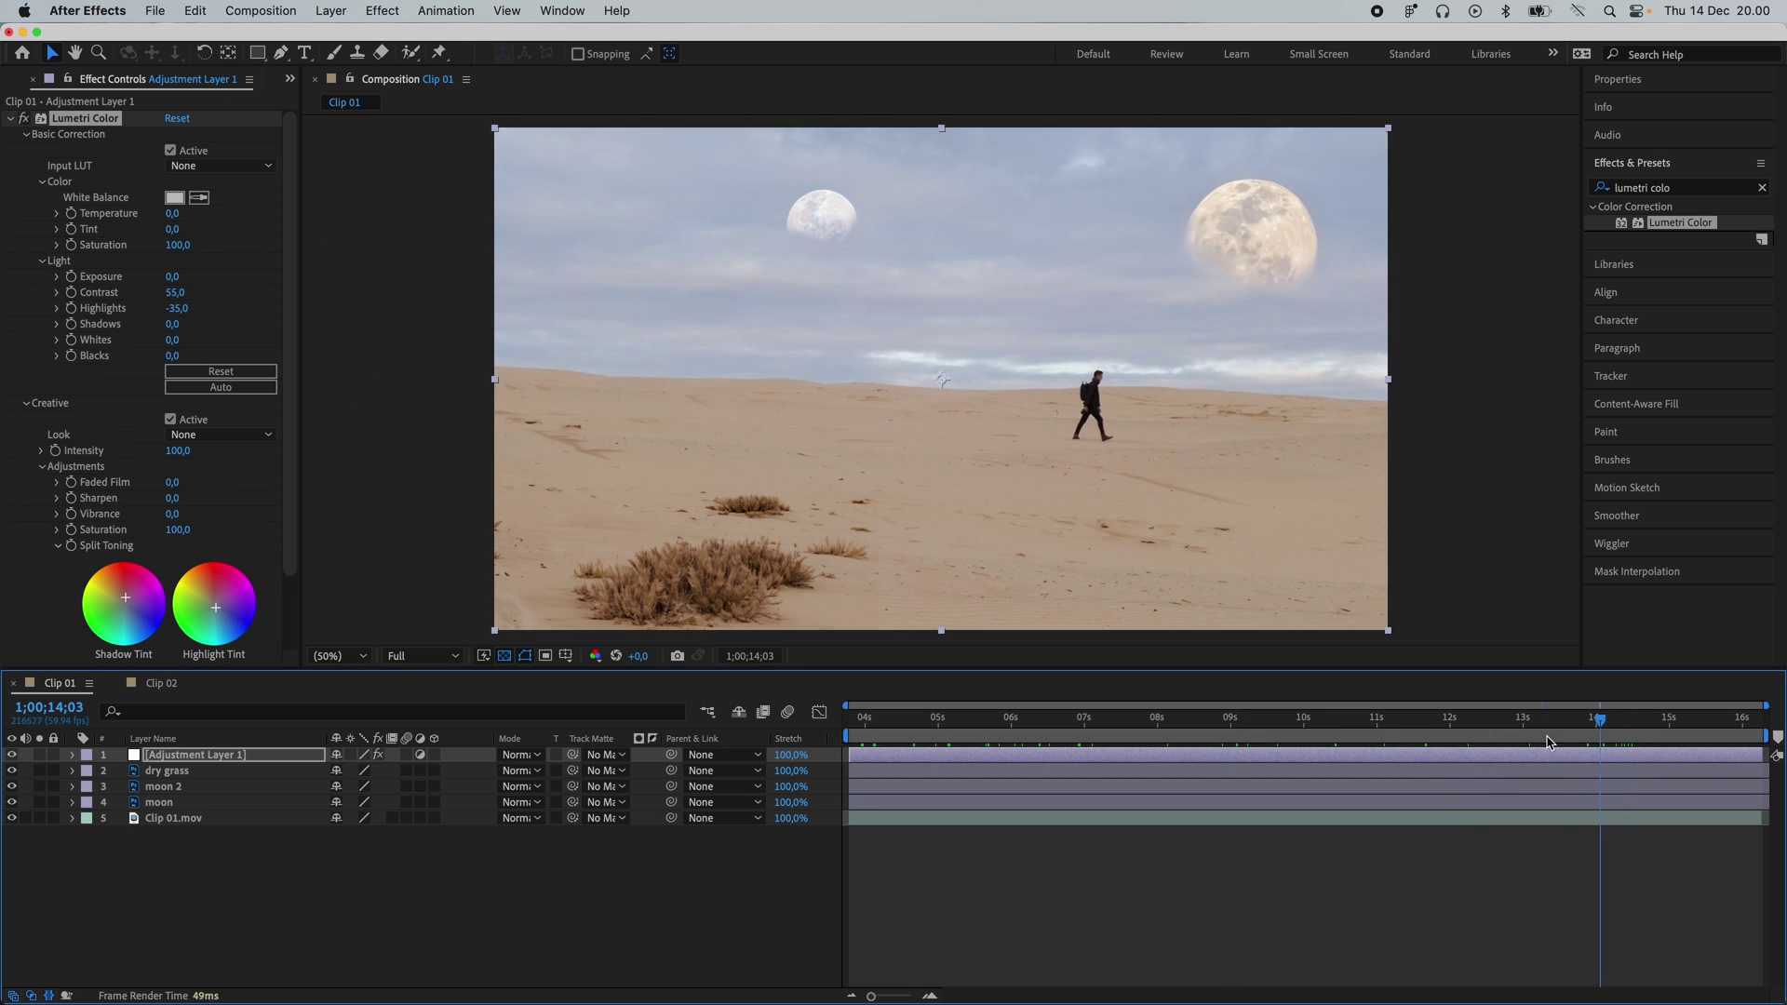
- Scrub through the graded Clip 01 composition to review the finished composite
{"action": "left_click_drag", "start_coordinate": [1191, 713], "coordinate": [1613, 712]}
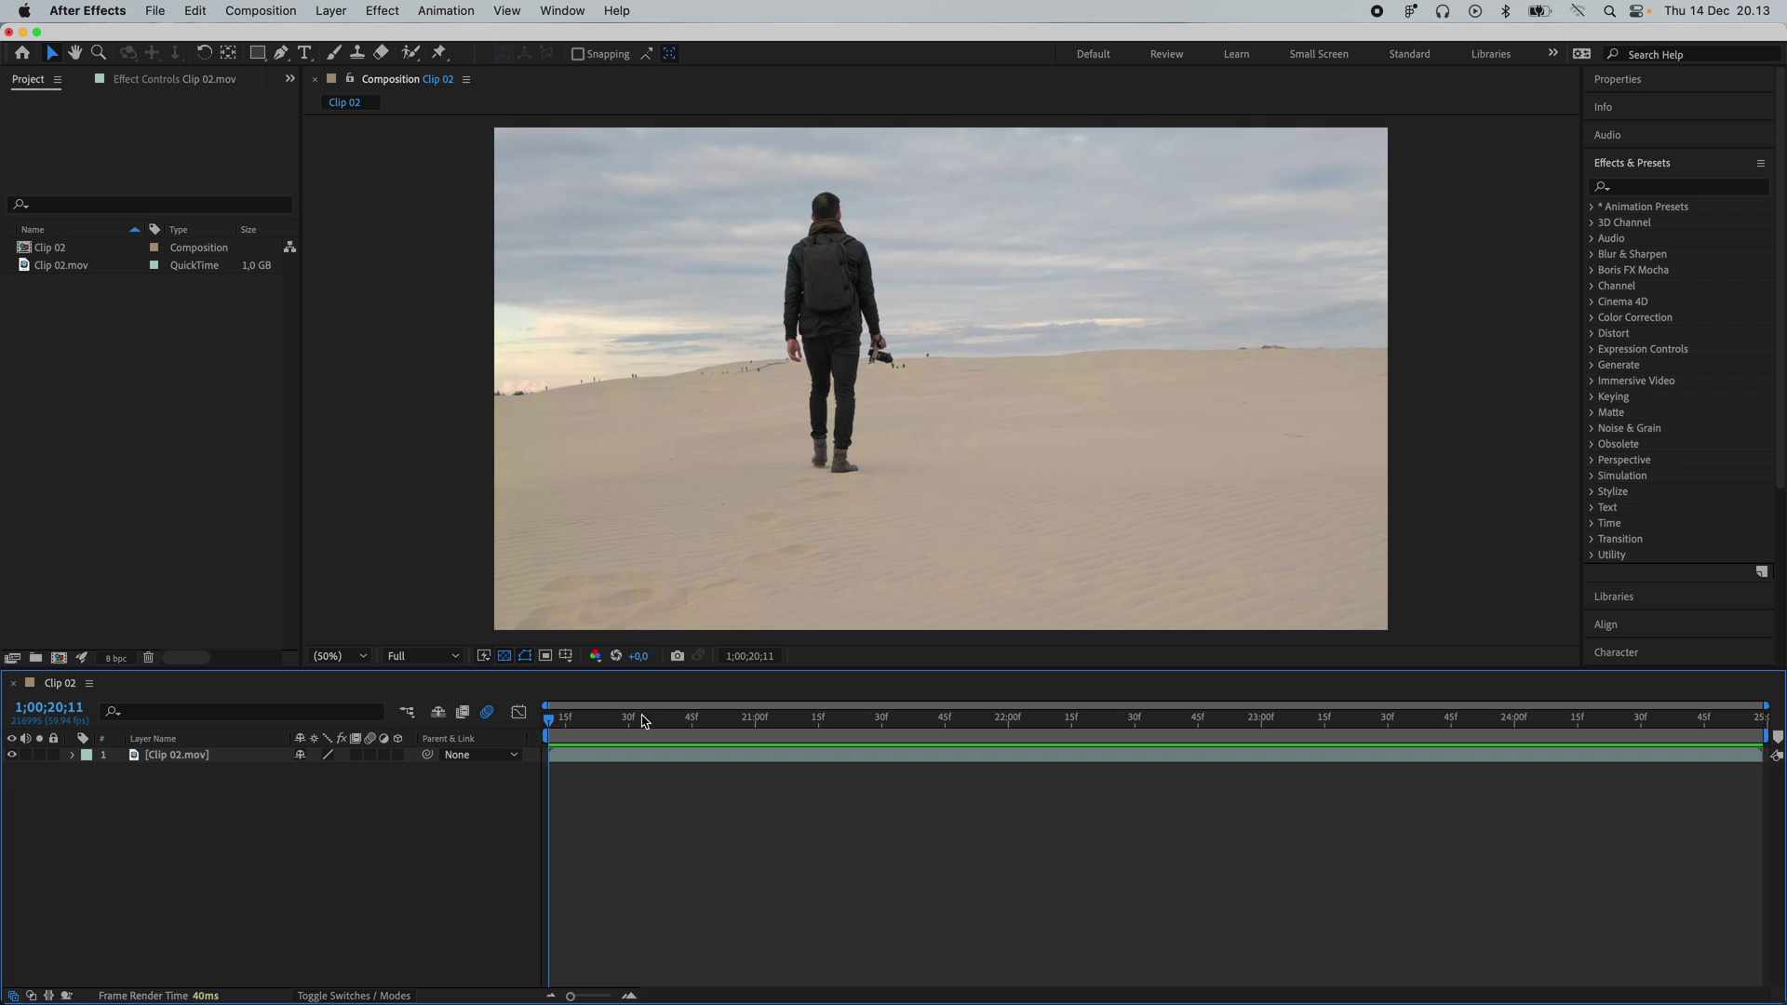
- Preview the Clip 02 footage from its start and add a composition marker at 1;00;22;52
{"action": "left_click_drag", "start_coordinate": [552, 724], "coordinate": [526, 752]}
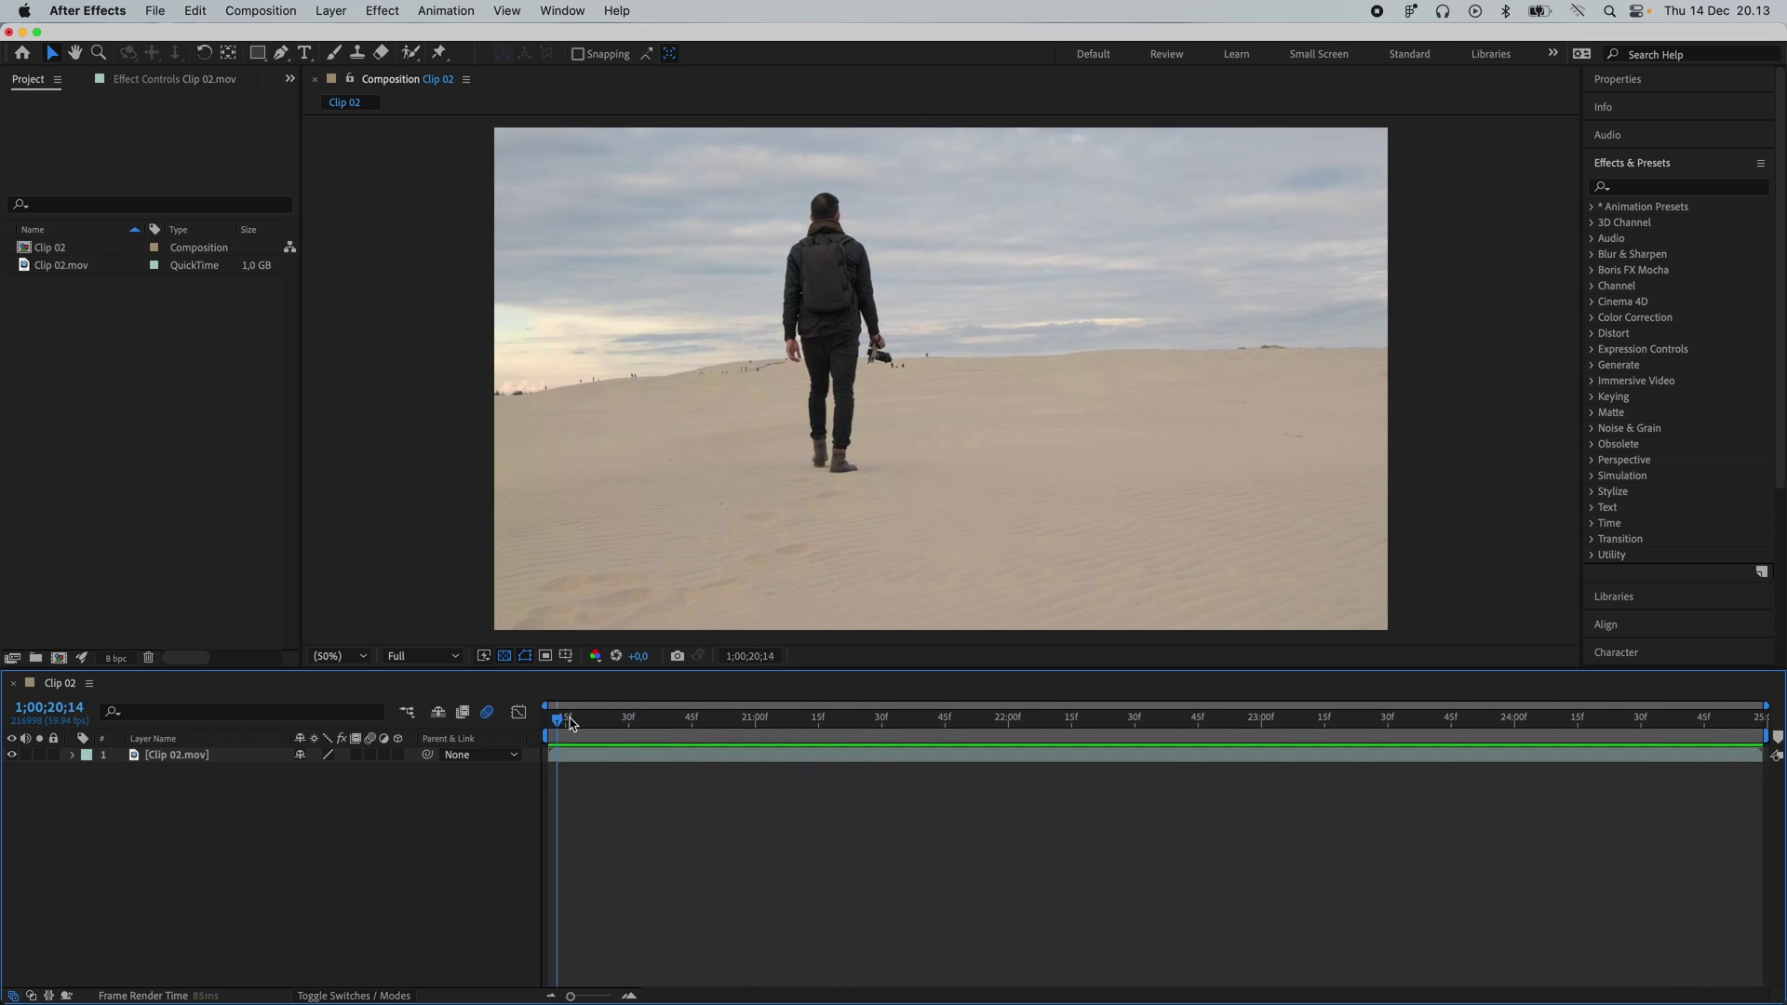
{"action": "key", "text": "space"}
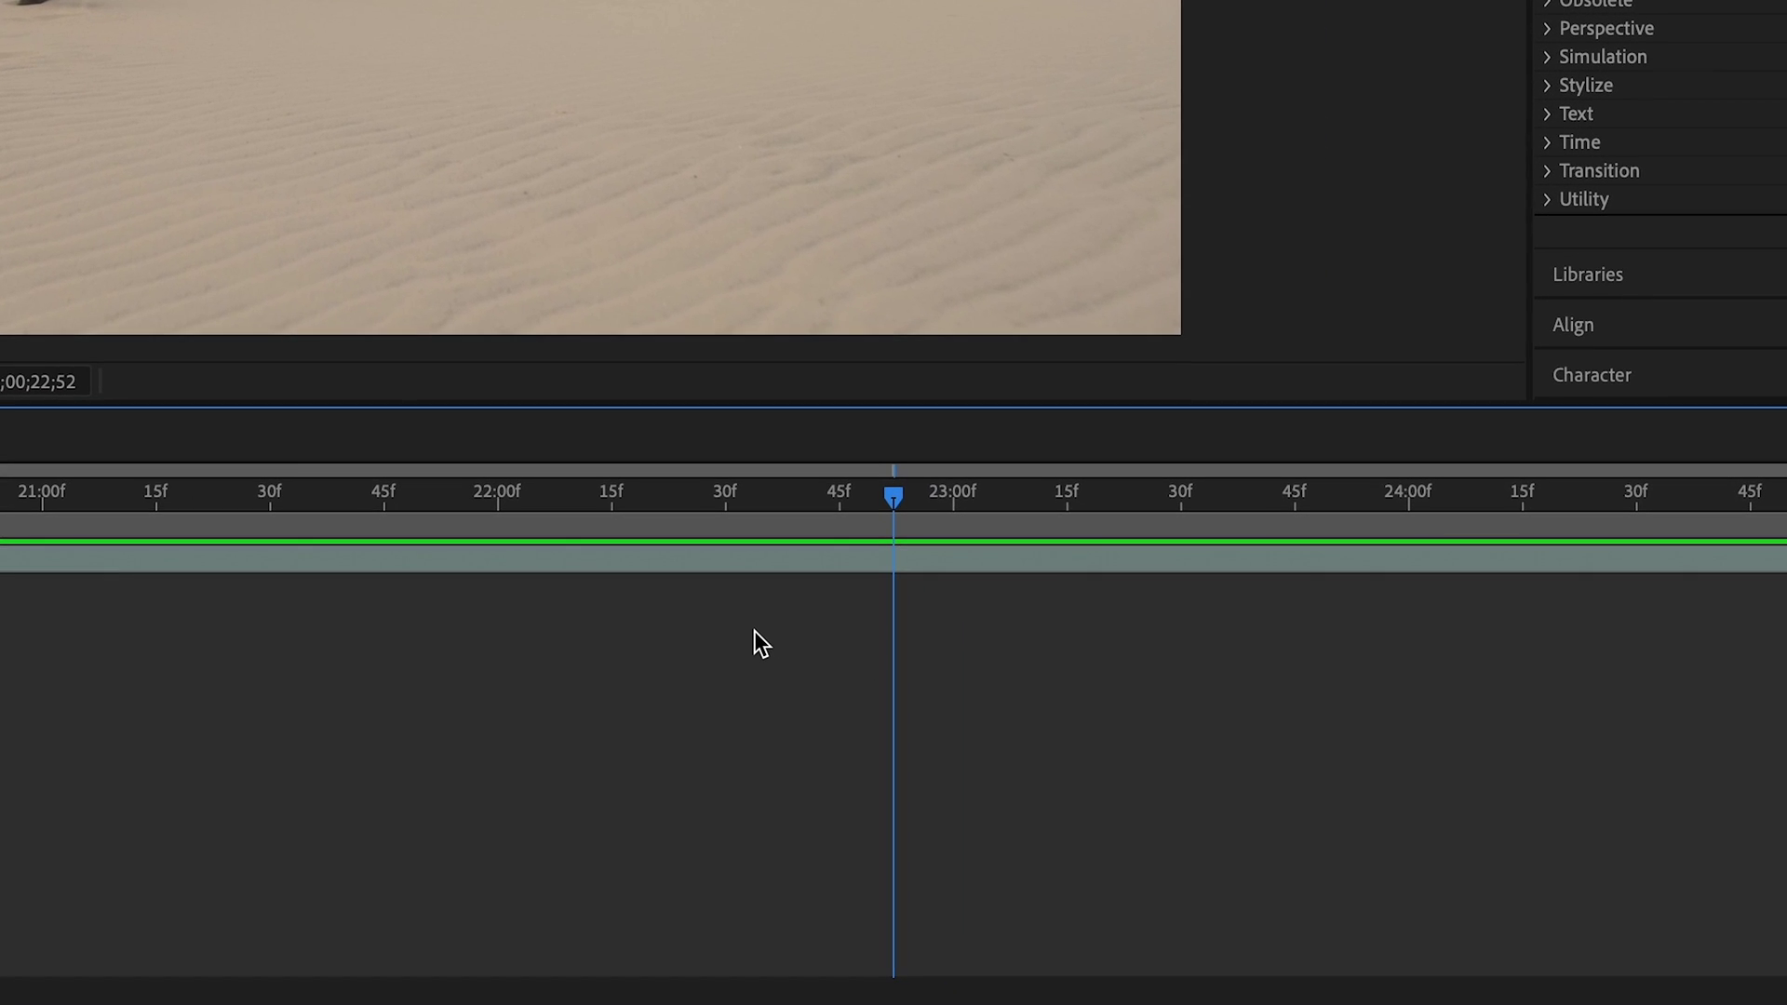
{"action": "key", "text": "KP_Multiply"}
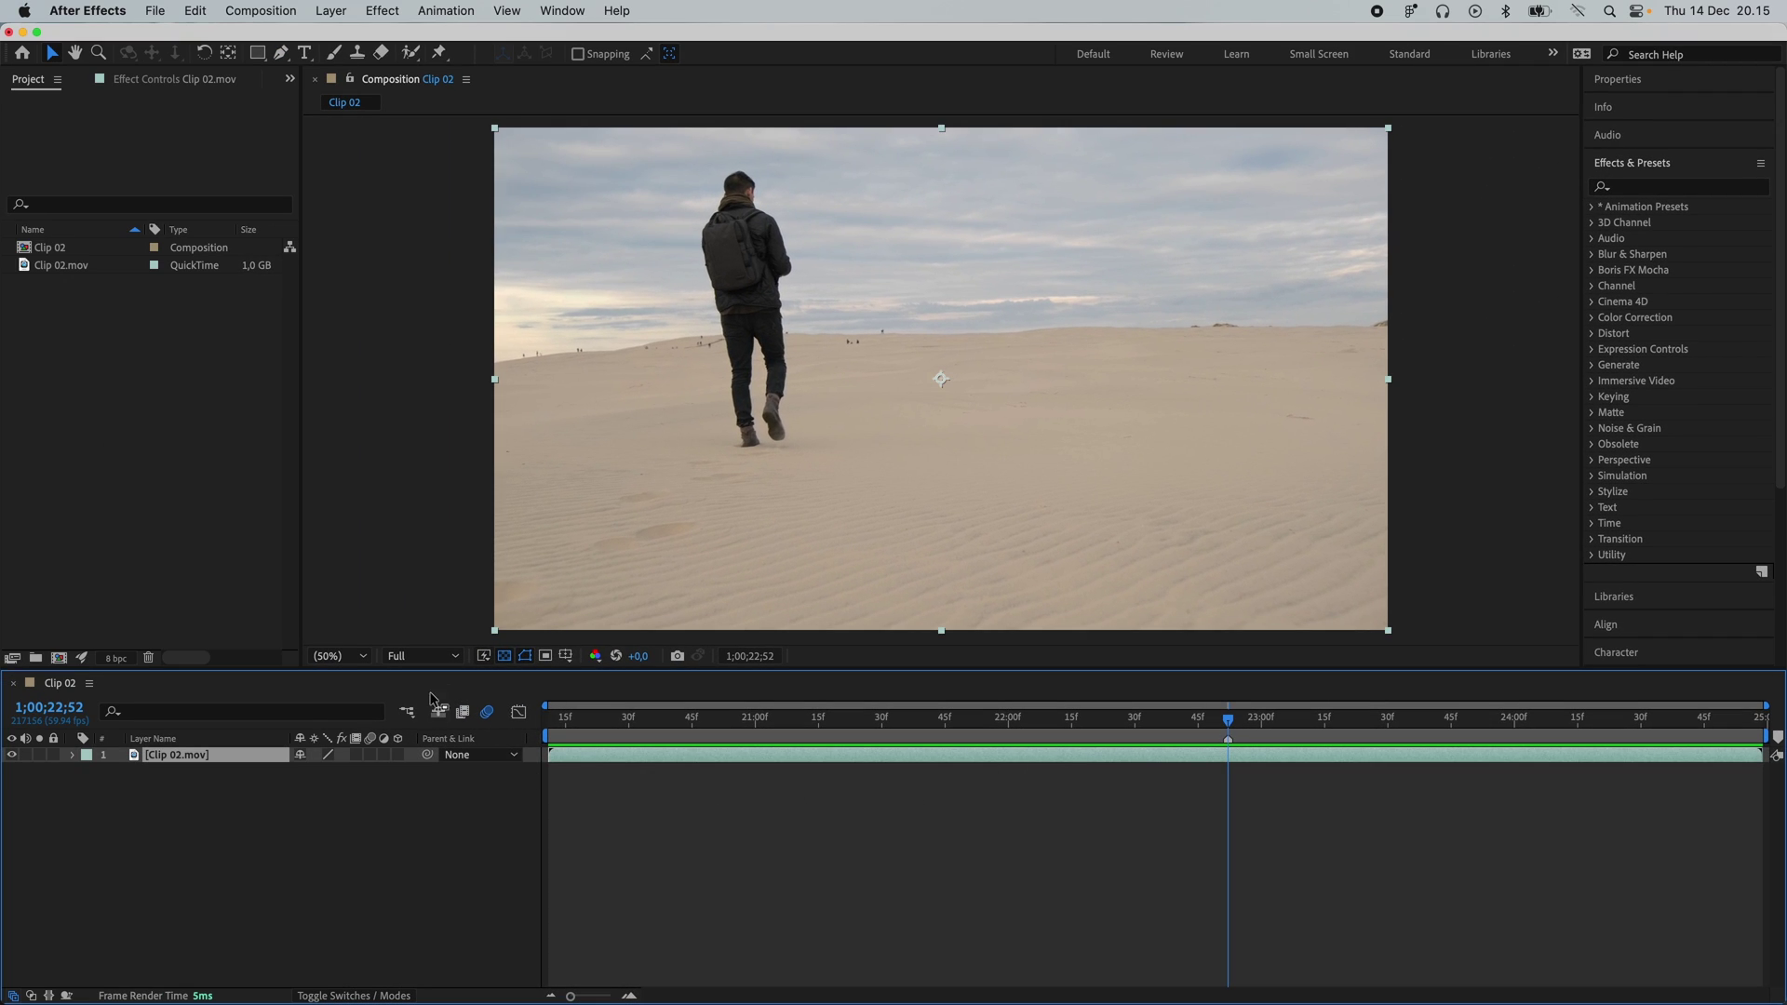
- Save the current frame of Clip 02 as Photoshop layers
{"action": "left_click", "coordinate": [433, 659]}
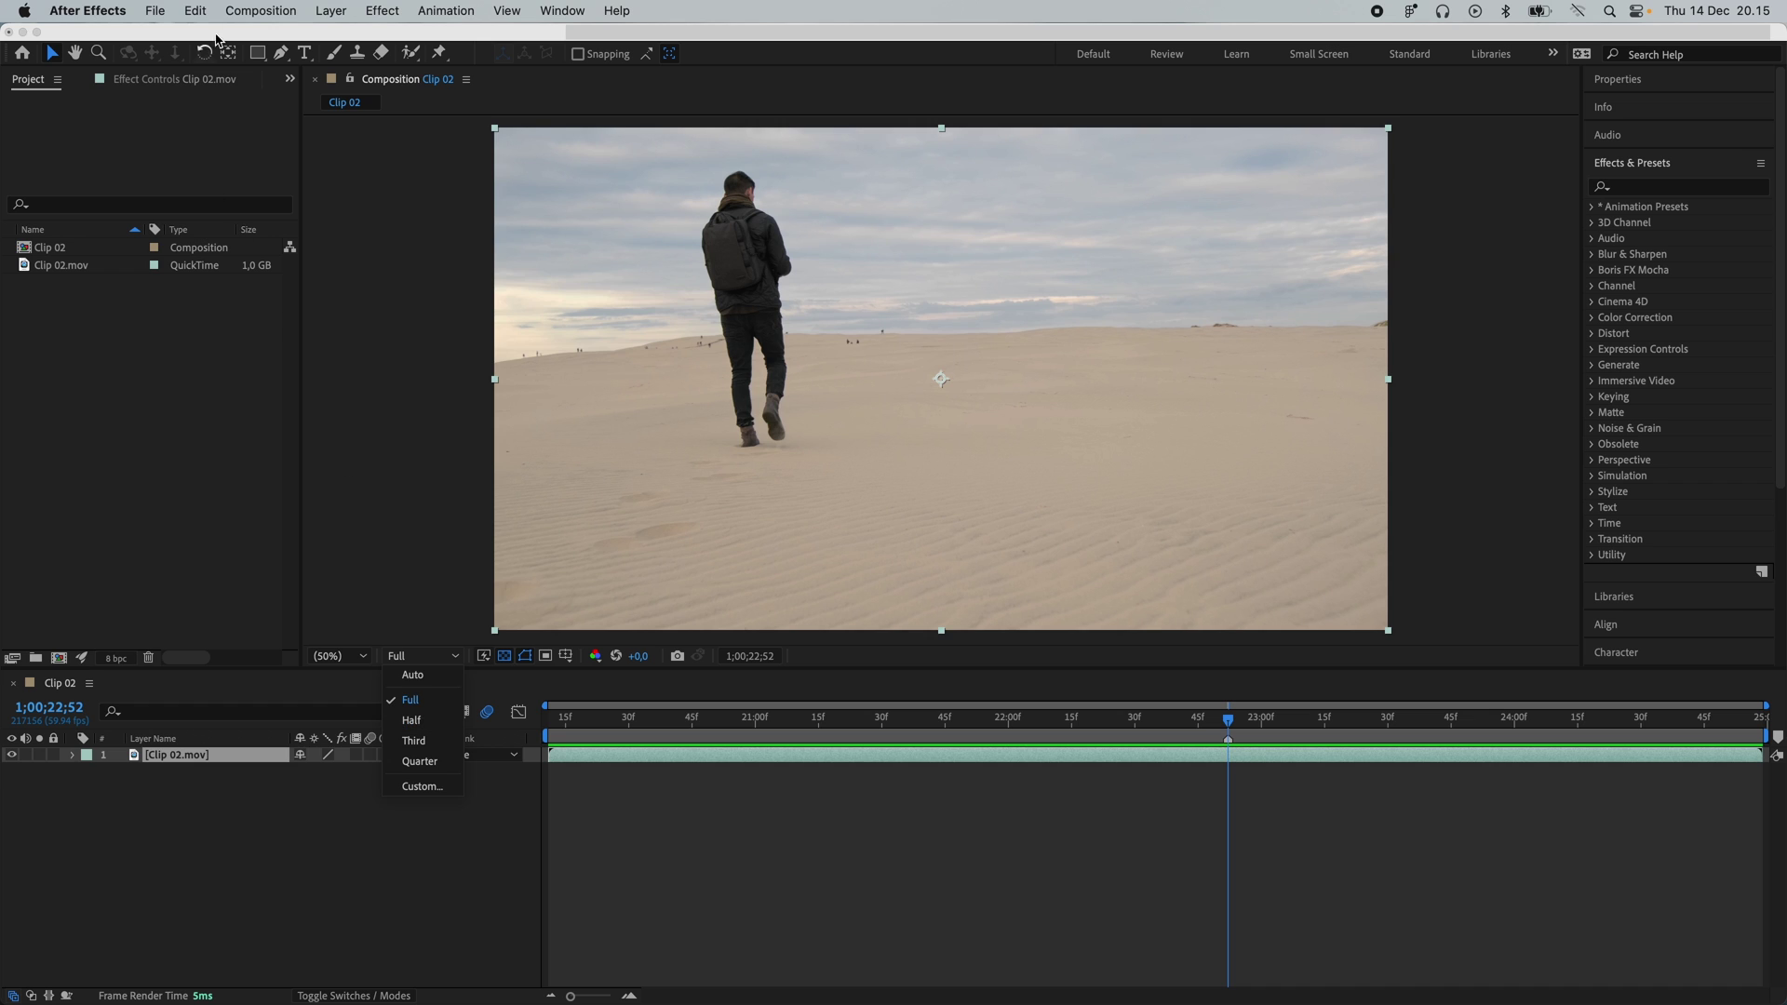
{"action": "left_click", "coordinate": [261, 10]}
{"action": "mouse_move", "coordinate": [390, 265]}
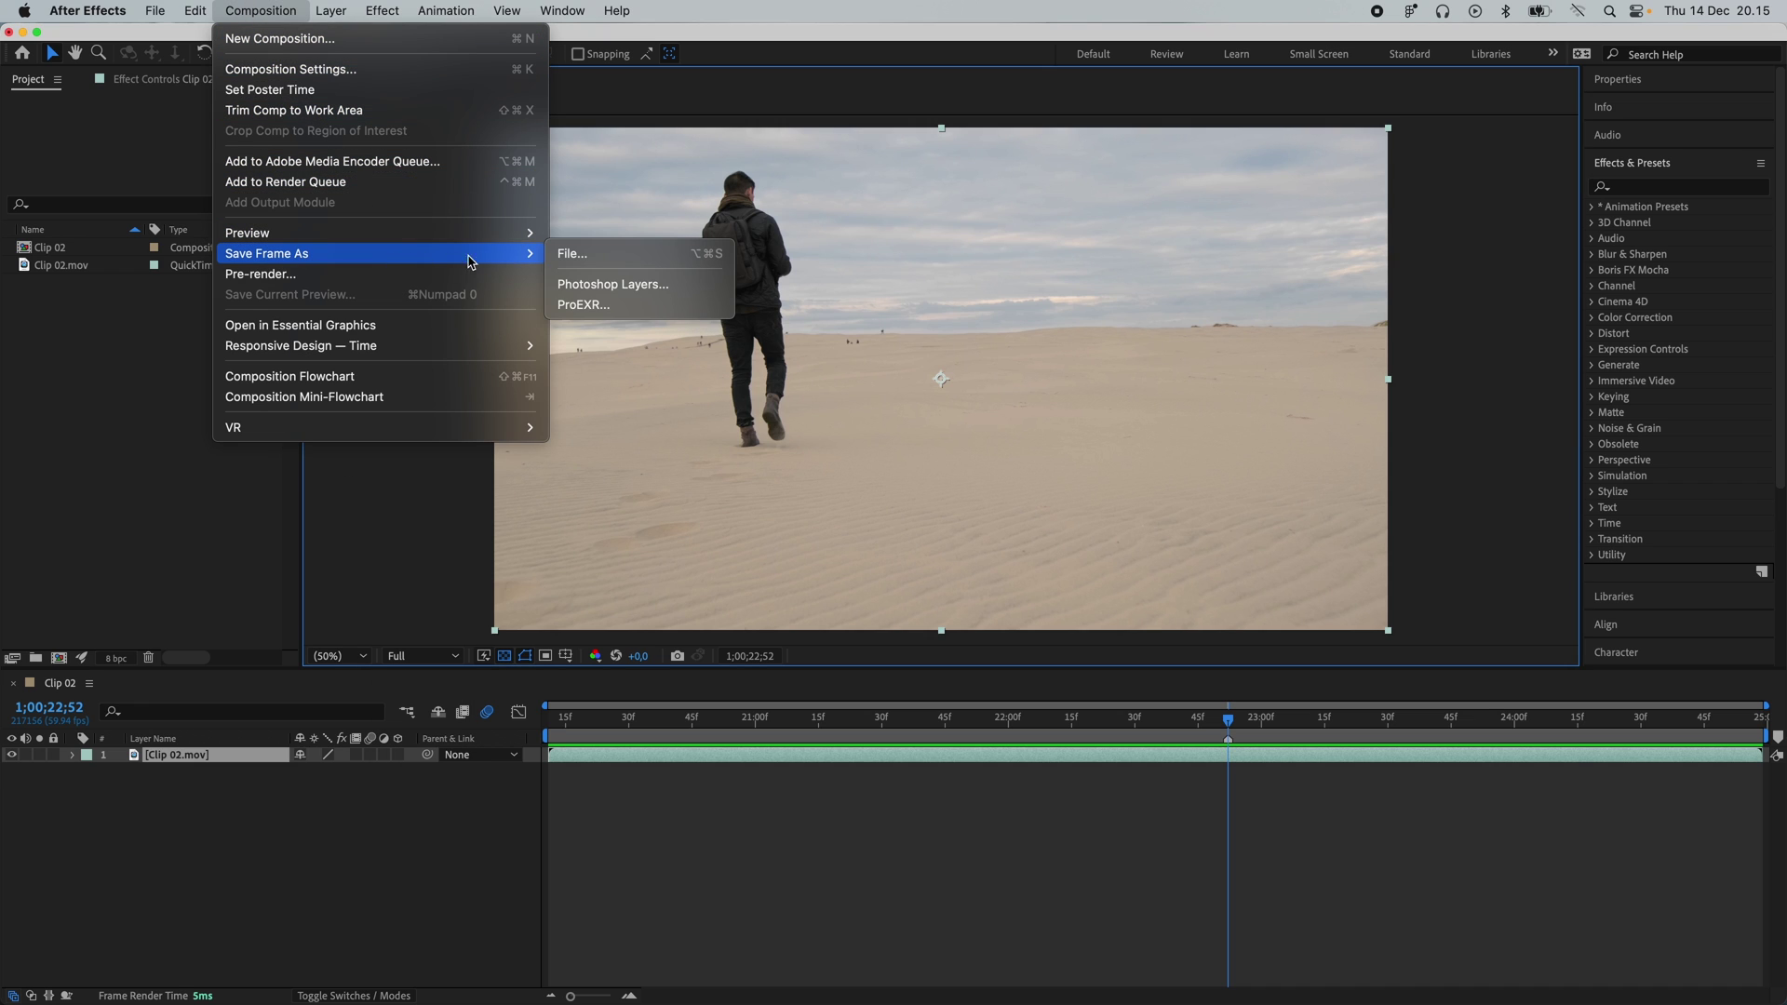
{"action": "left_click", "coordinate": [614, 283]}
{"action": "left_click", "coordinate": [1212, 556]}
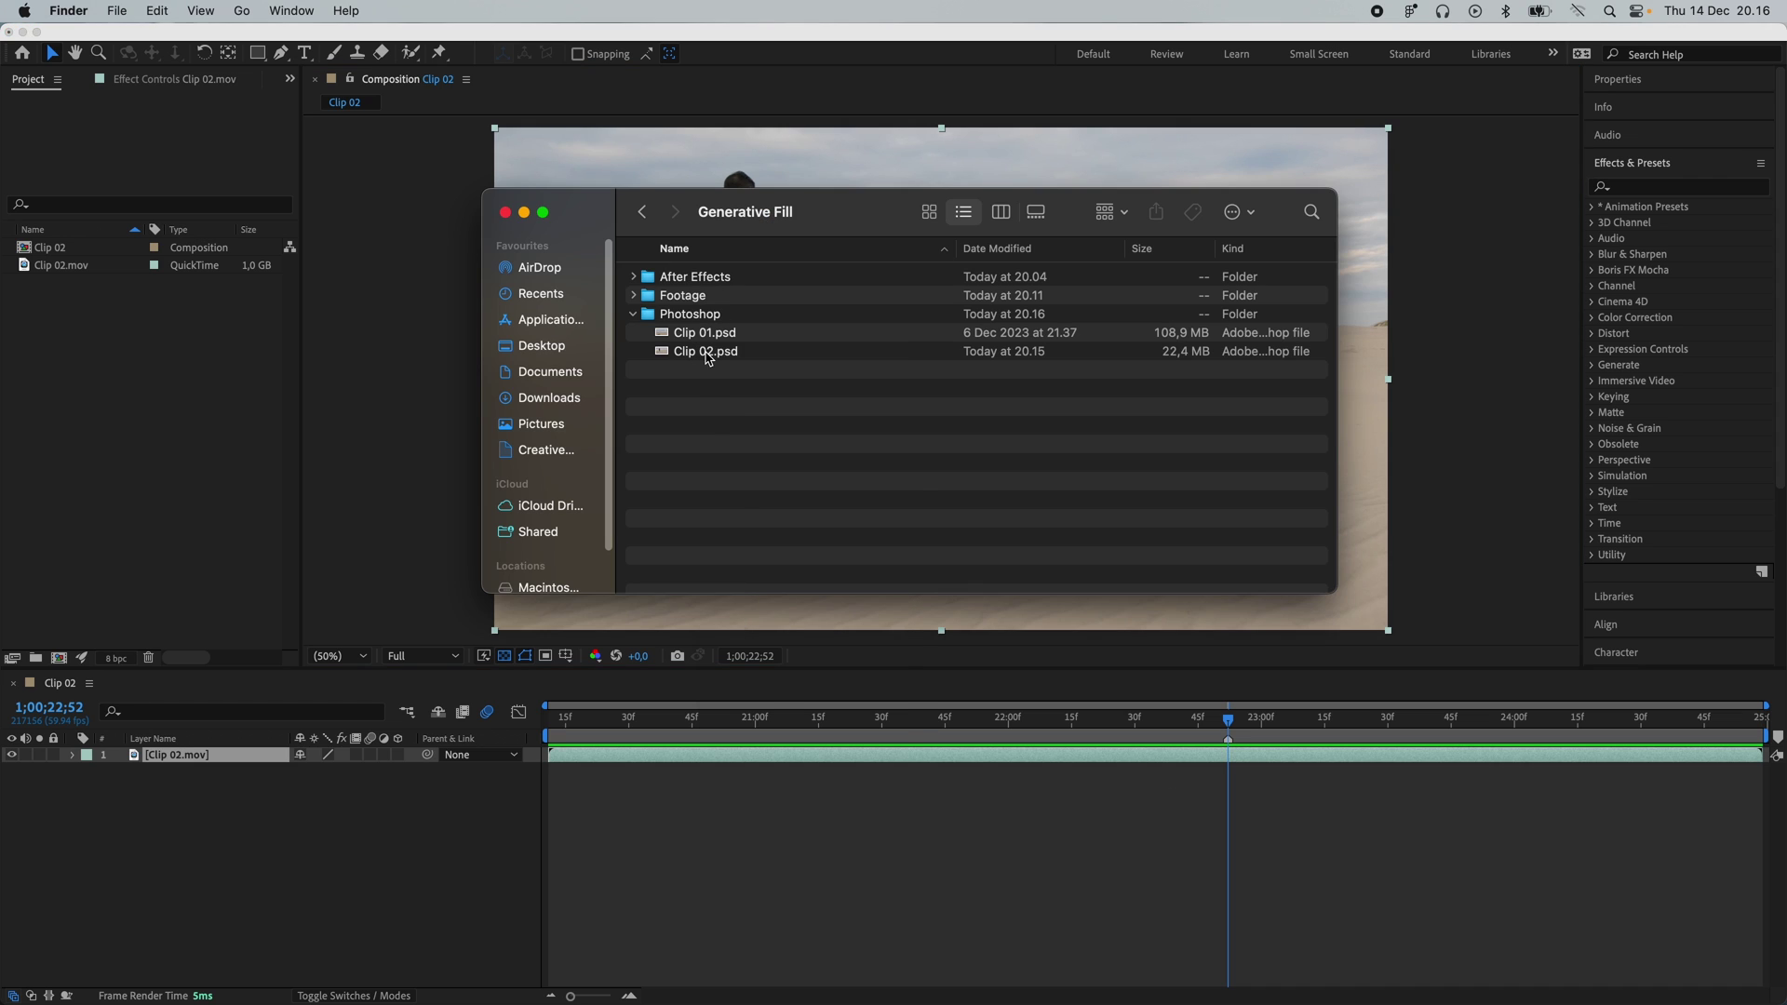
- Open the exported Clip 02.psd from the Photoshop folder in Adobe Photoshop 2024
{"action": "right_click", "coordinate": [705, 351]}
{"action": "mouse_move", "coordinate": [819, 387]}
{"action": "left_click", "coordinate": [987, 435]}
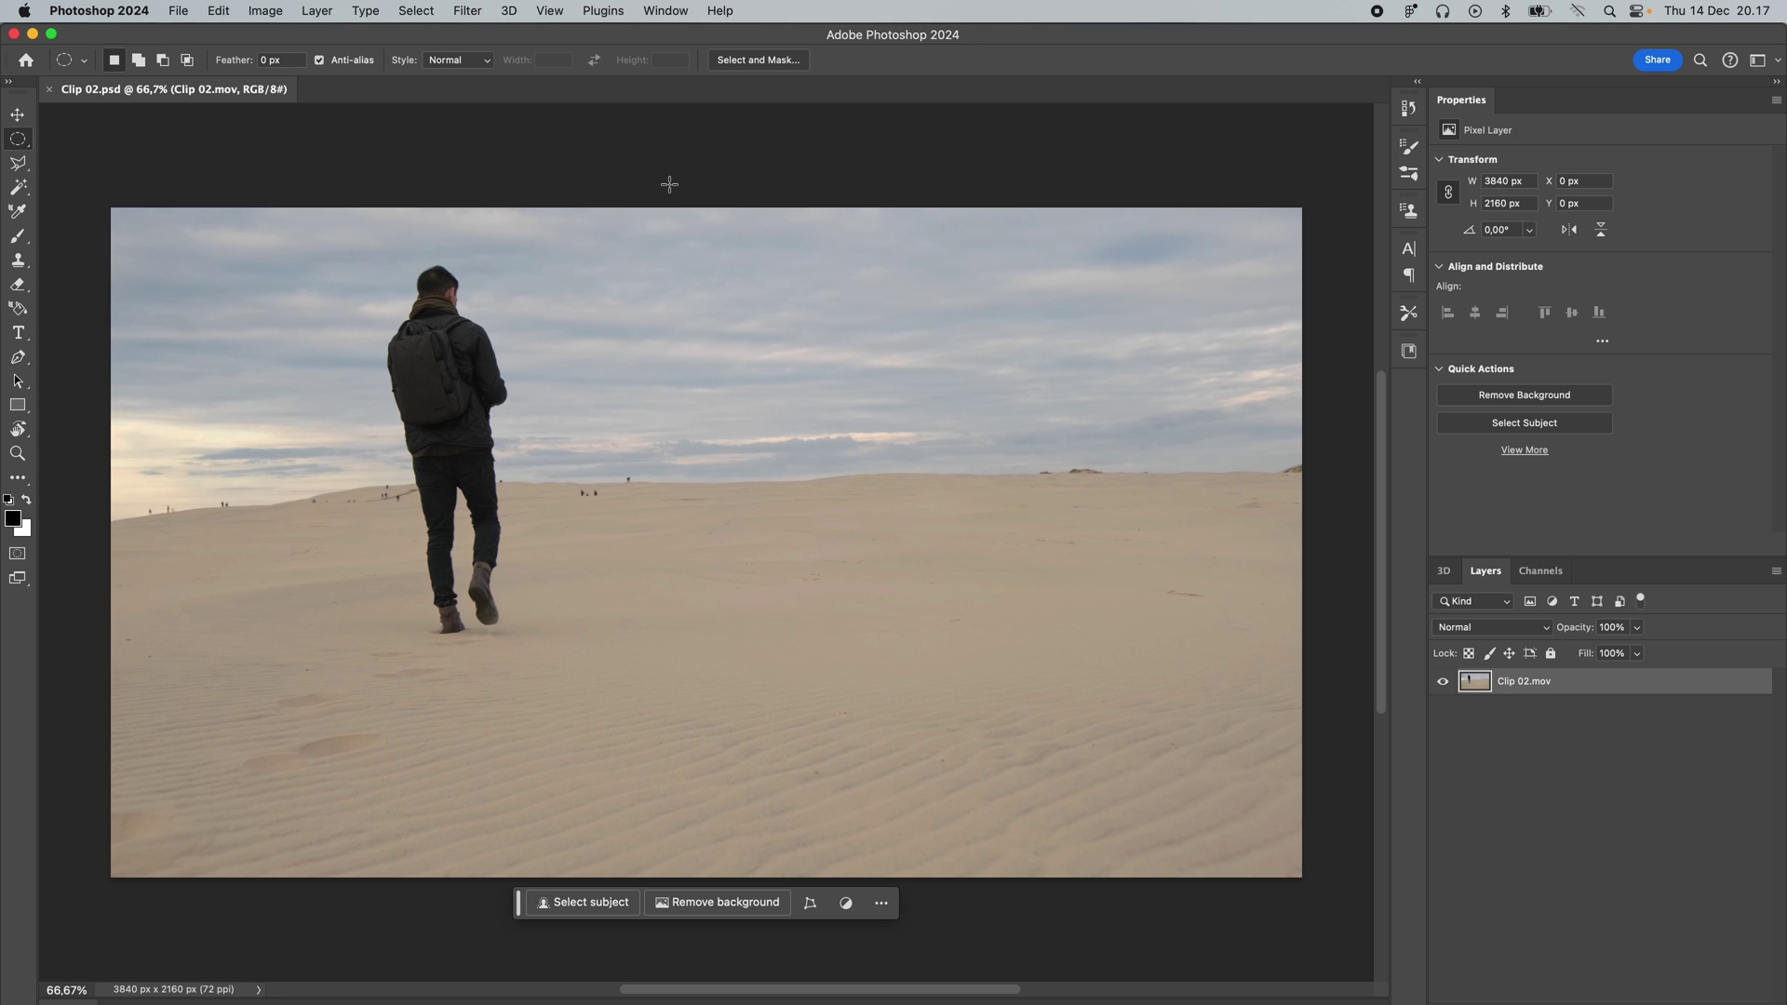
- Select the walking man as the subject, expand the selection and remove him with Generative Fill without a prompt
{"action": "left_click", "coordinate": [577, 903]}
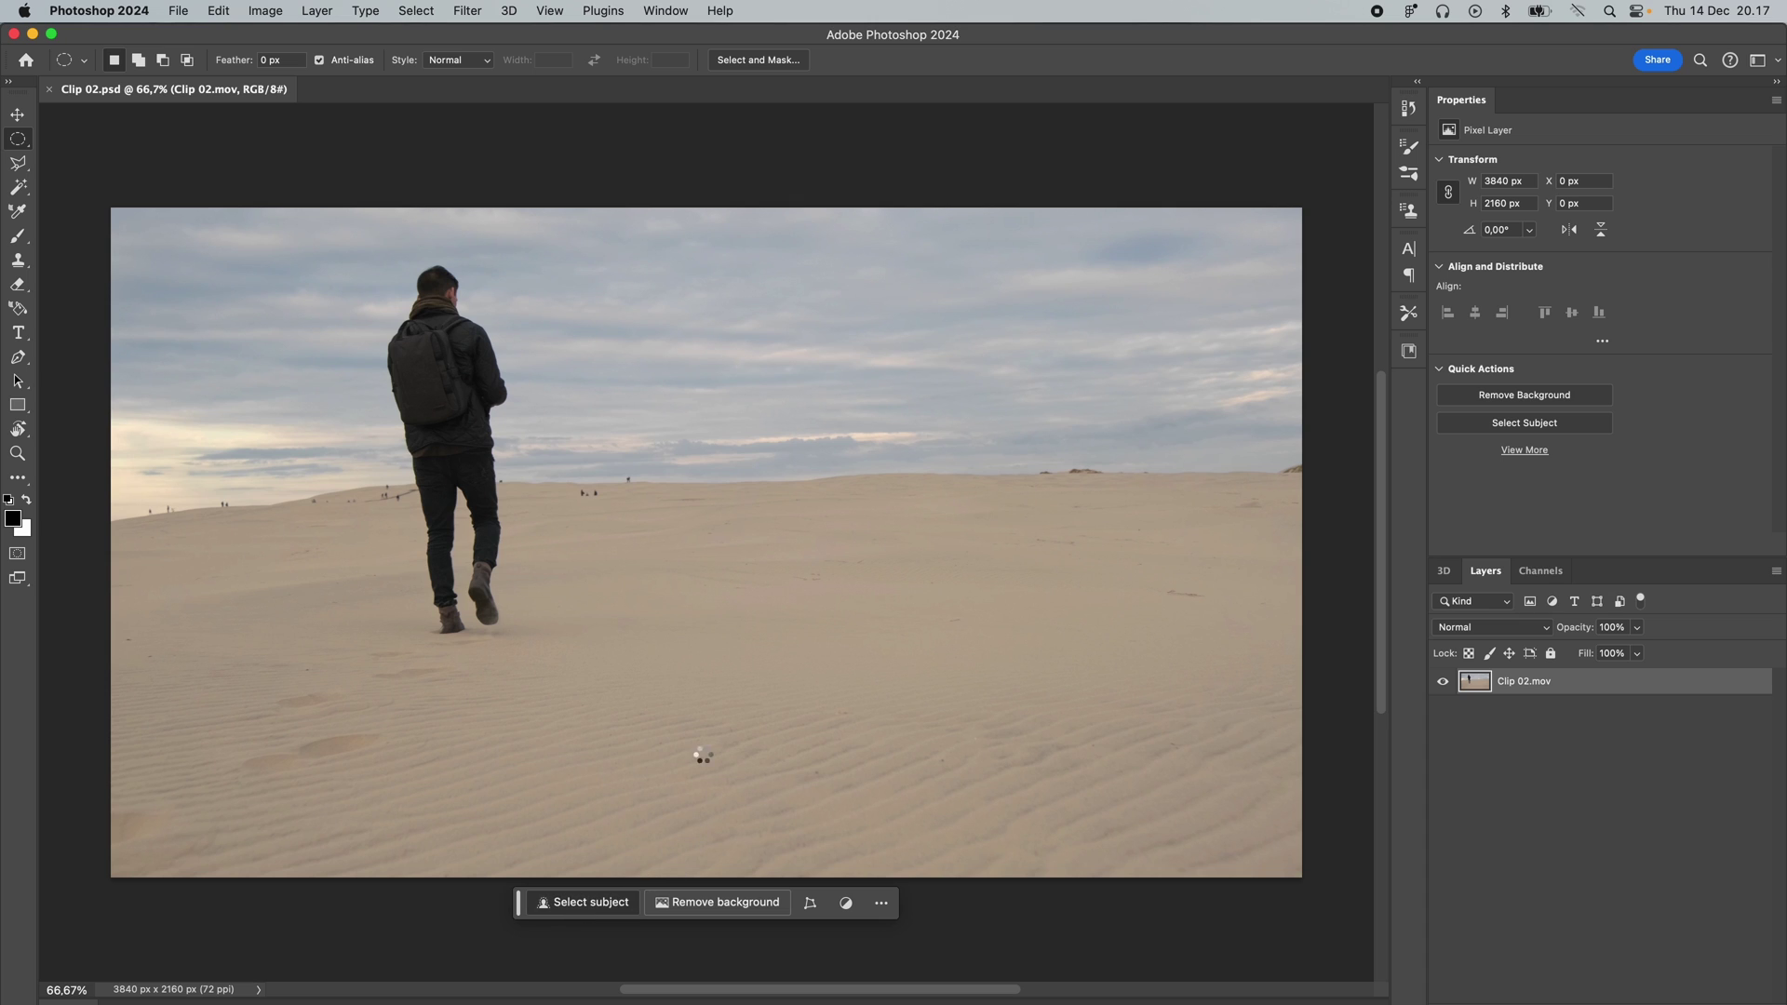
{"action": "left_click", "coordinate": [416, 11]}
{"action": "mouse_move", "coordinate": [484, 284]}
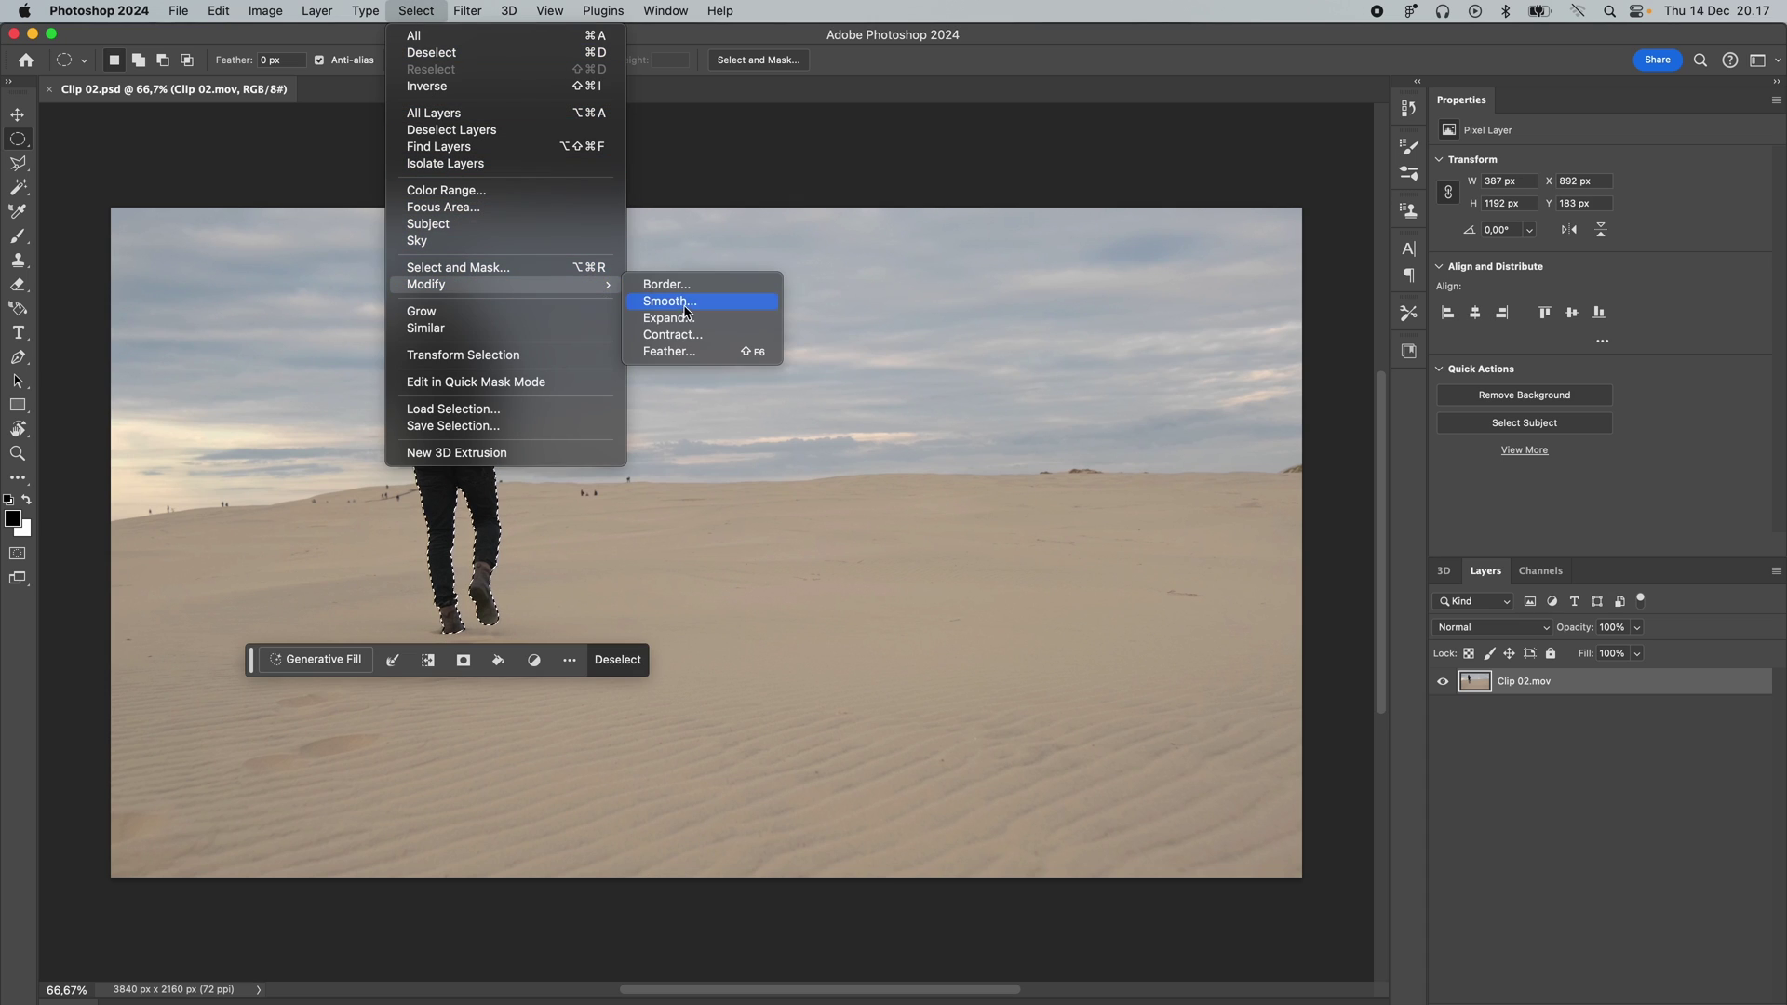
{"action": "left_click", "coordinate": [678, 319]}
{"action": "left_click", "coordinate": [757, 354]}
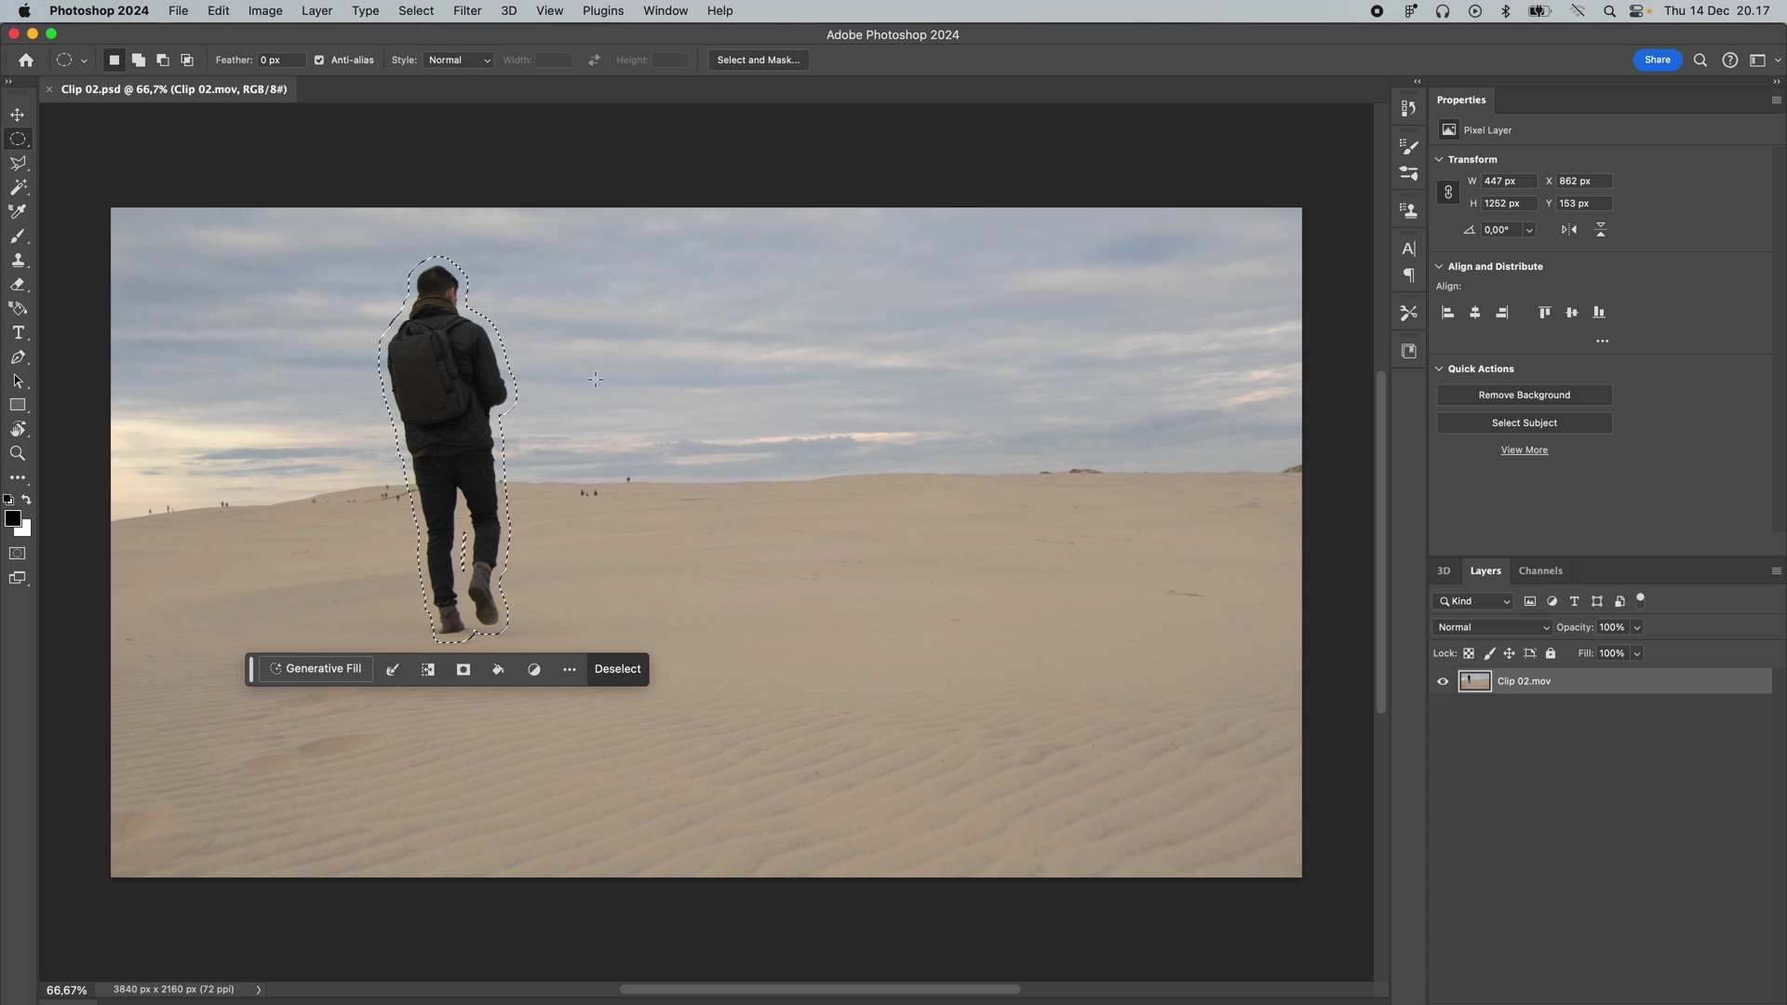
{"action": "left_click", "coordinate": [317, 670]}
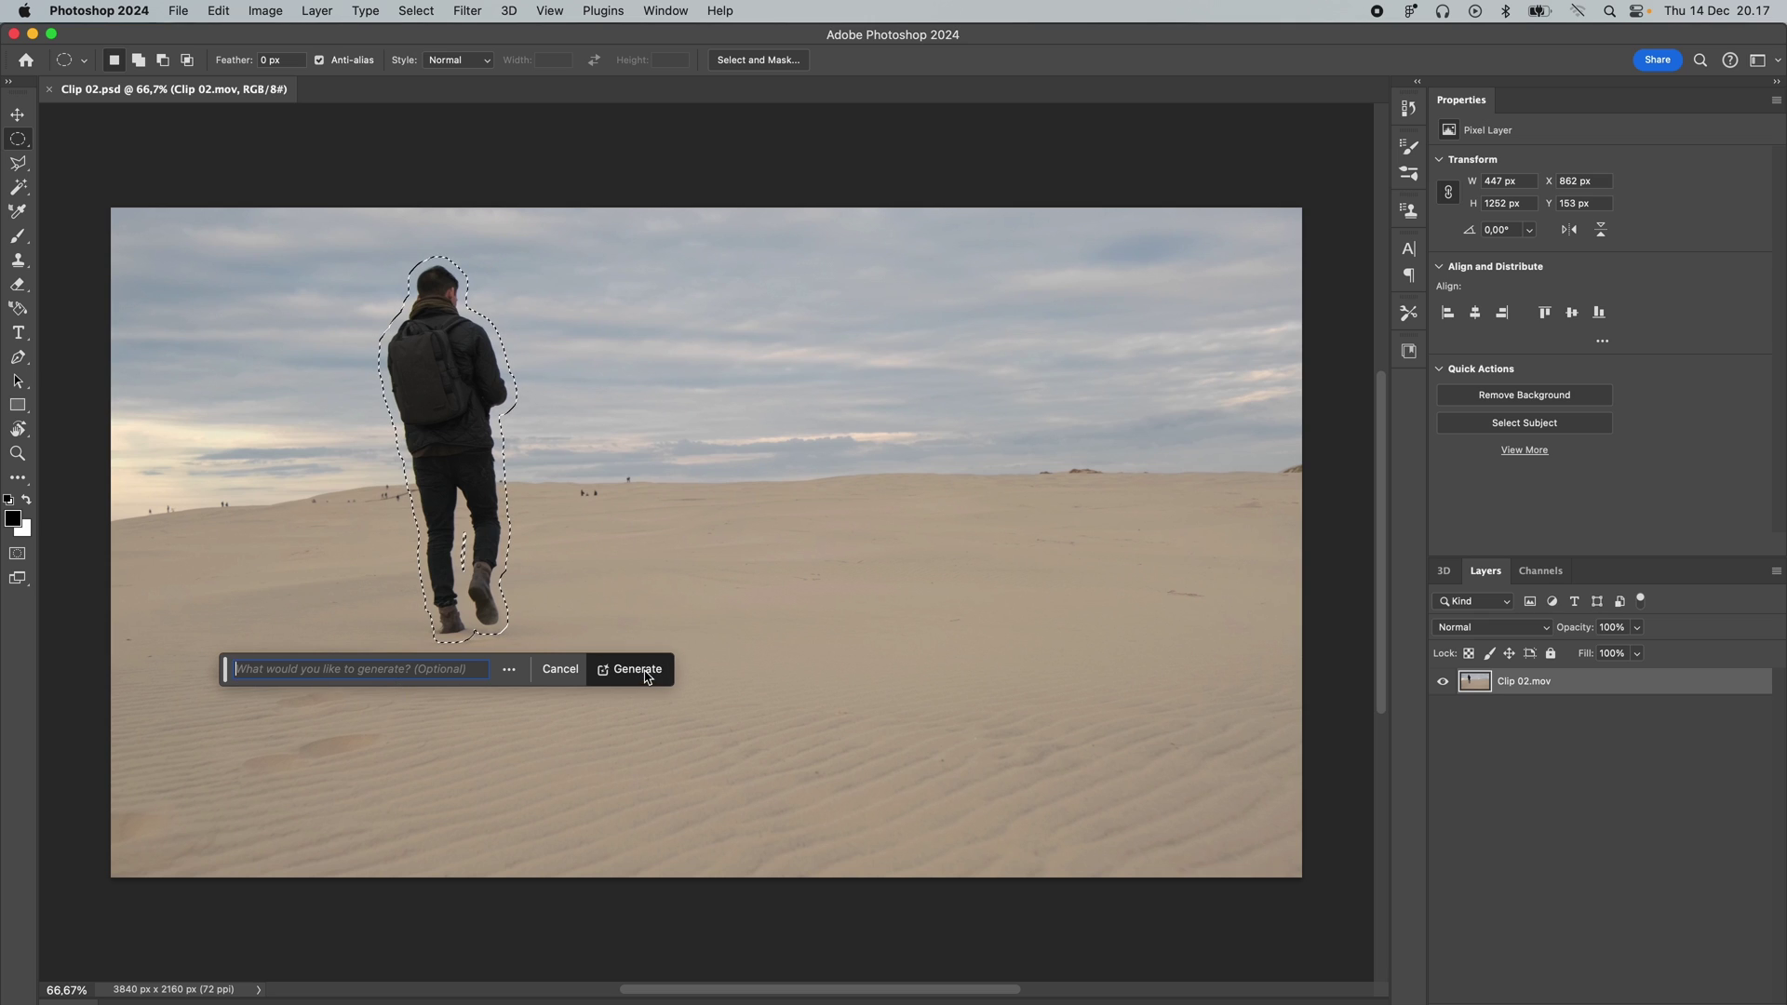
{"action": "left_click", "coordinate": [628, 668]}
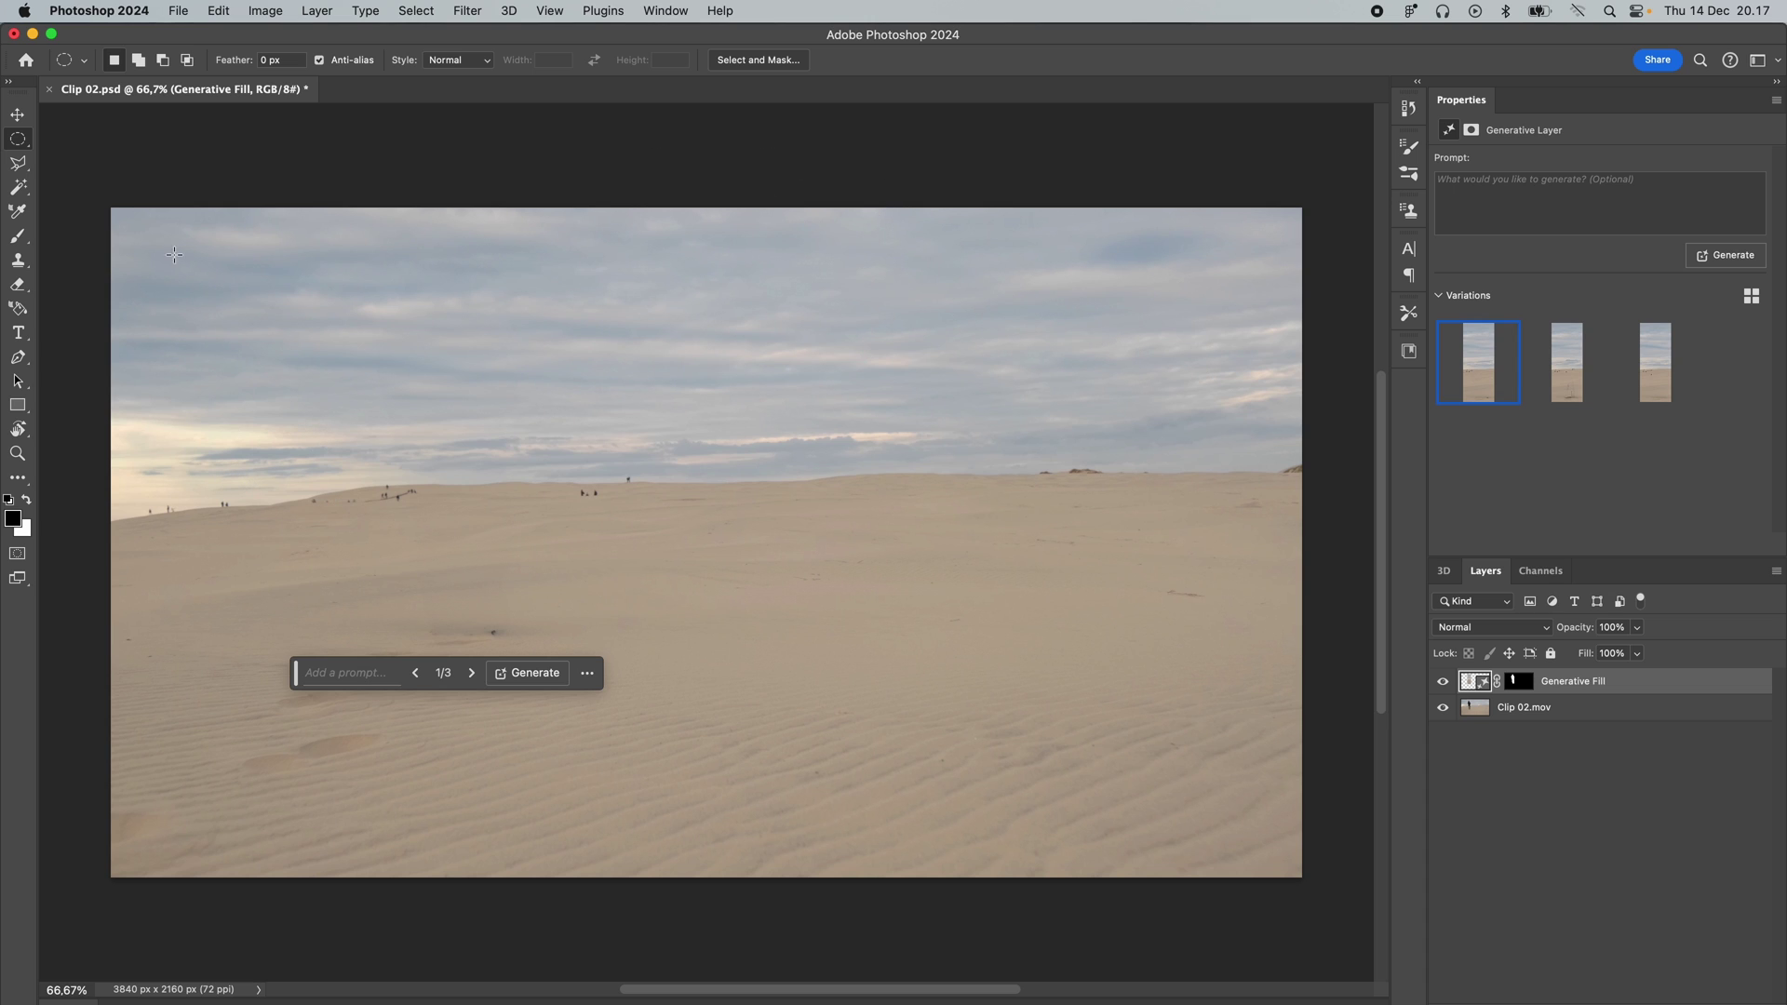
- Select a rectangle around the dune horizon's far left end and generate a "cyberpunk scifi research station" there
{"action": "left_click_drag", "start_coordinate": [30, 137], "coordinate": [102, 138]}
{"action": "left_click_drag", "start_coordinate": [144, 405], "coordinate": [277, 527]}
{"action": "left_click", "coordinate": [121, 555]}
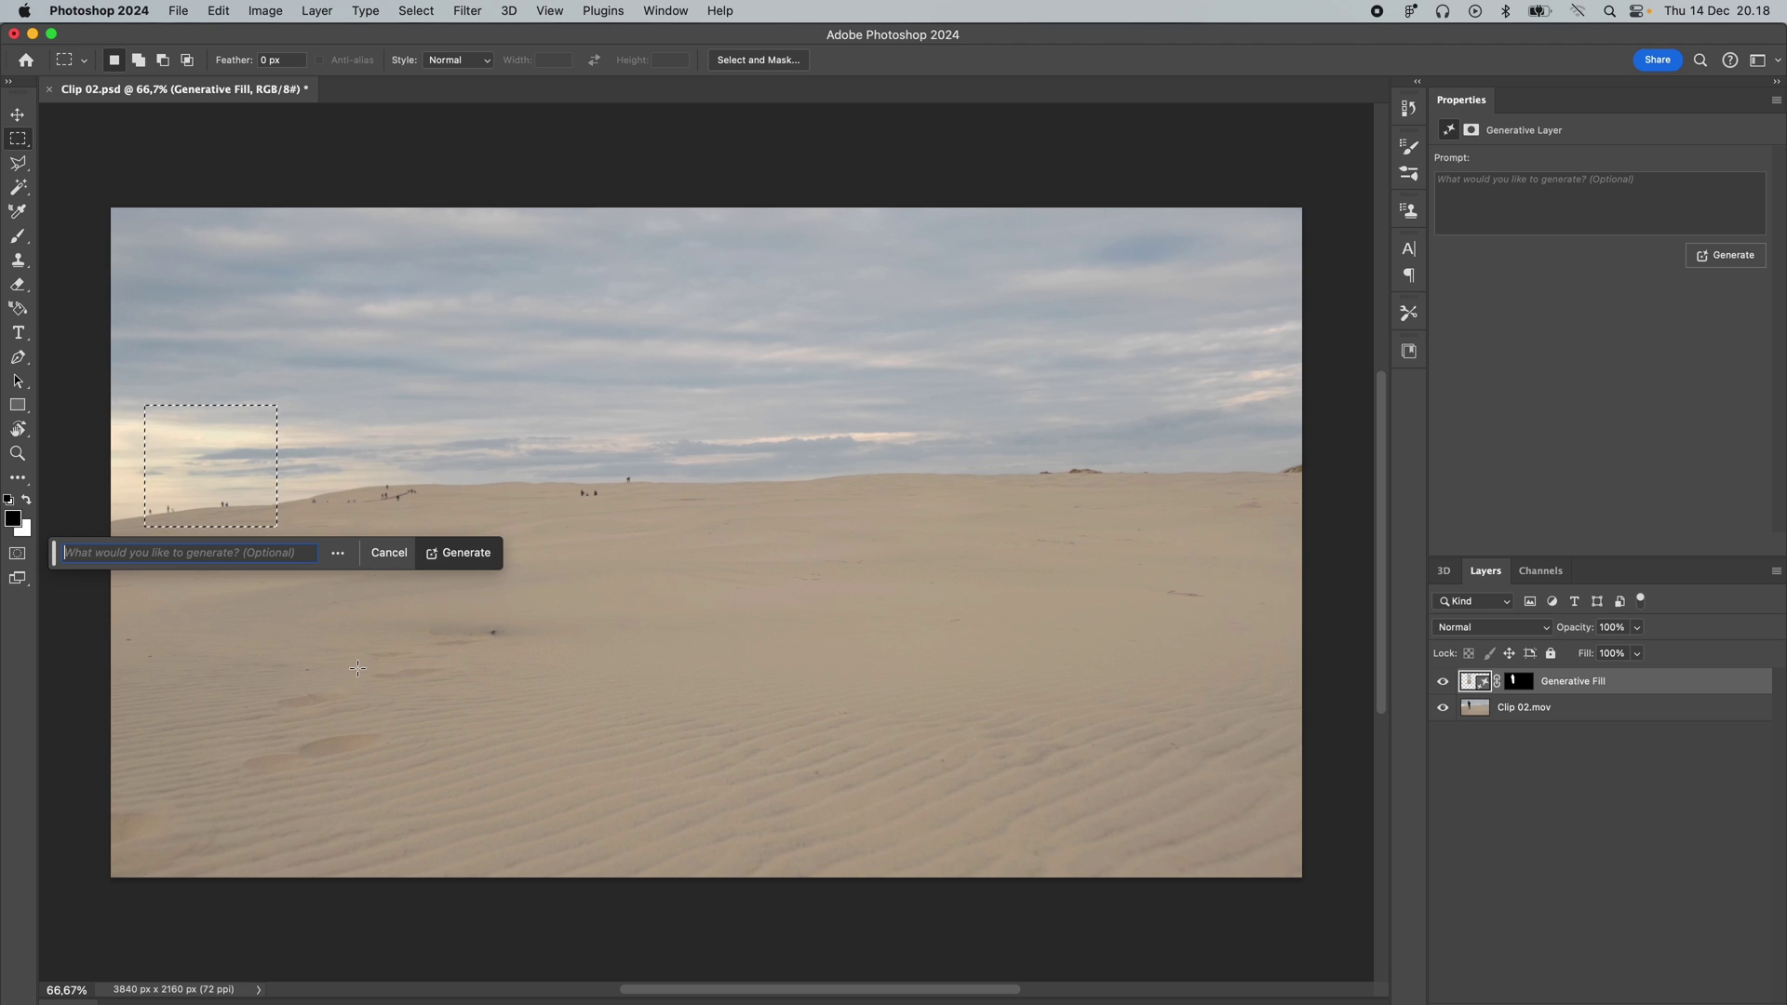
{"action": "type", "text": "cyberpunk scifi research station"}
{"action": "key", "text": "Return"}
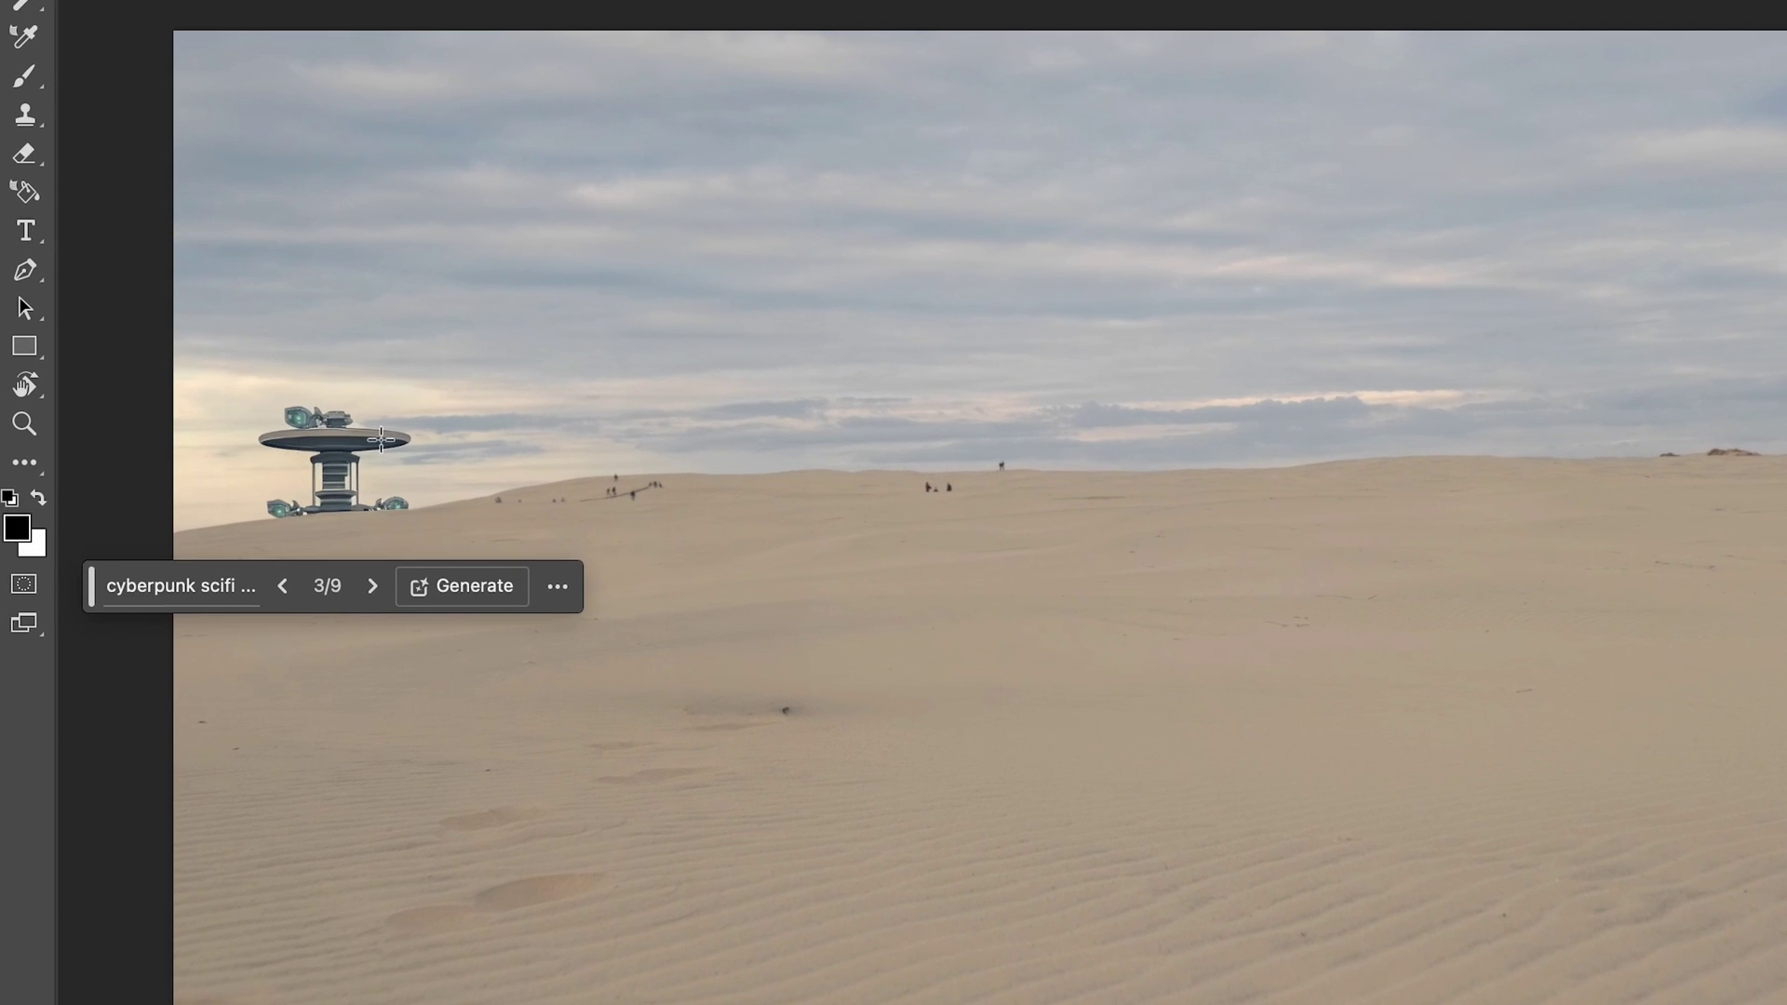
- Remove the machinery on top of the station's disc with a promptless Generative Fill and generate a tower there using "add tower"
{"action": "left_click_drag", "start_coordinate": [278, 391], "coordinate": [363, 438]}
{"action": "left_click", "coordinate": [214, 484]}
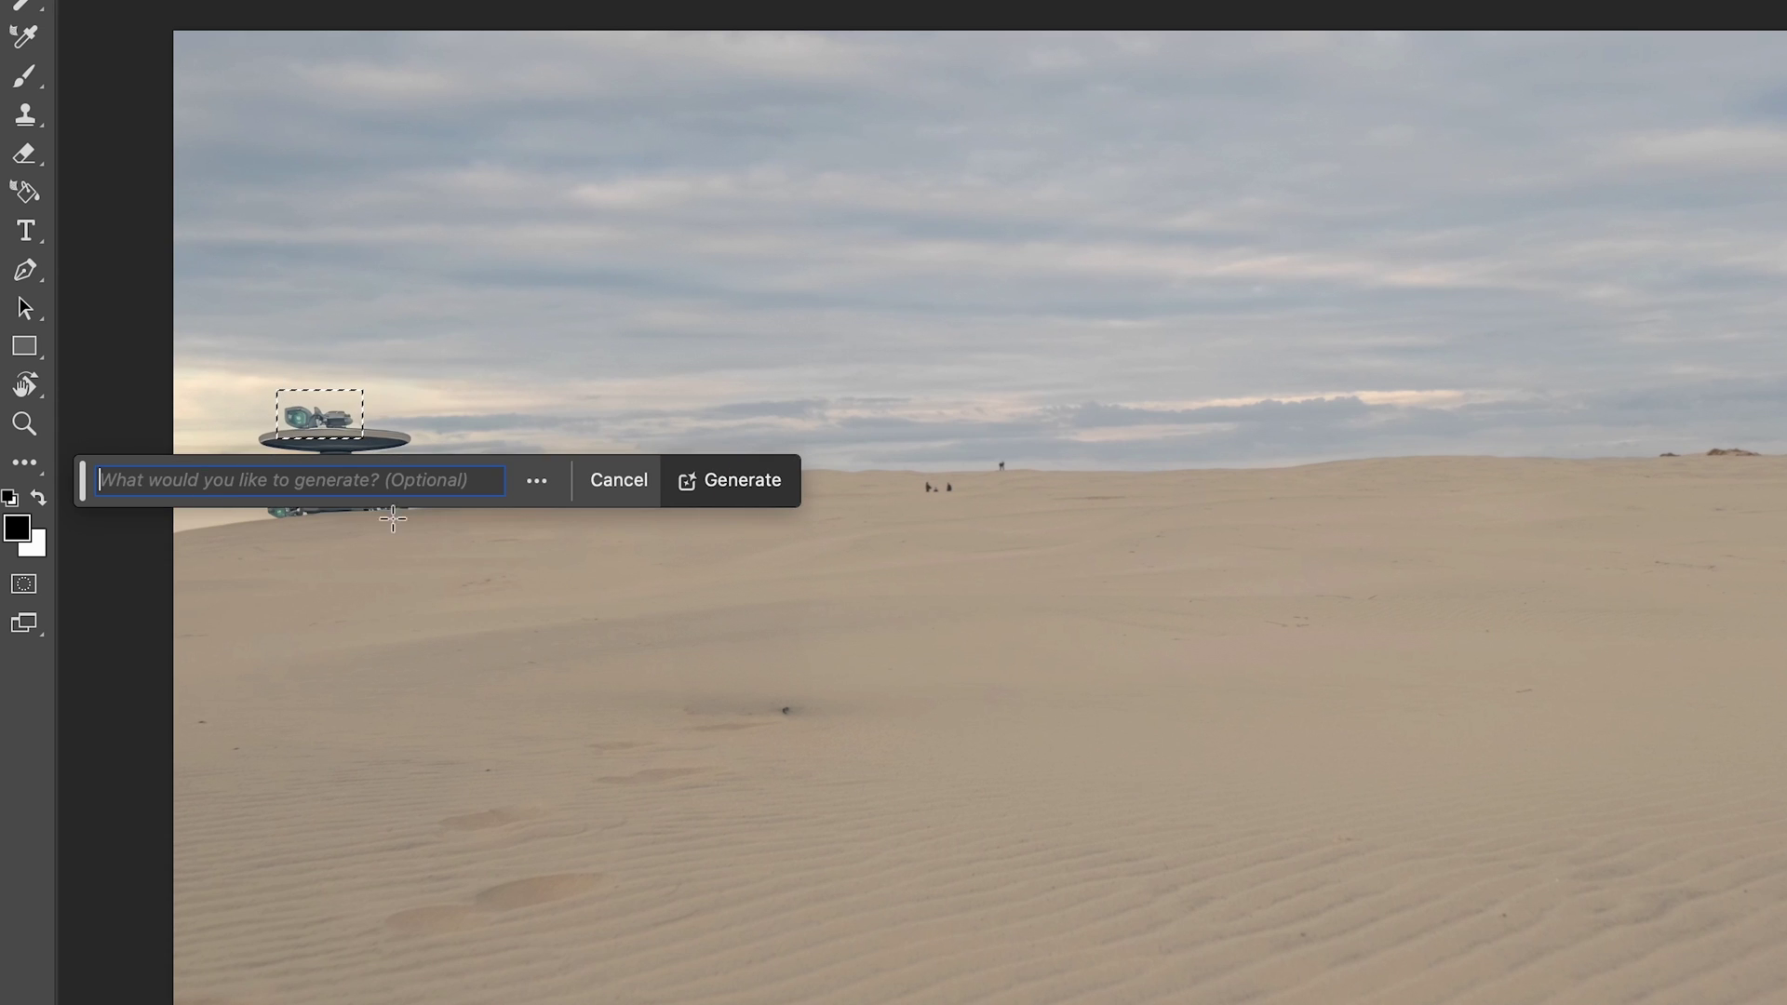
{"action": "left_click", "coordinate": [757, 495]}
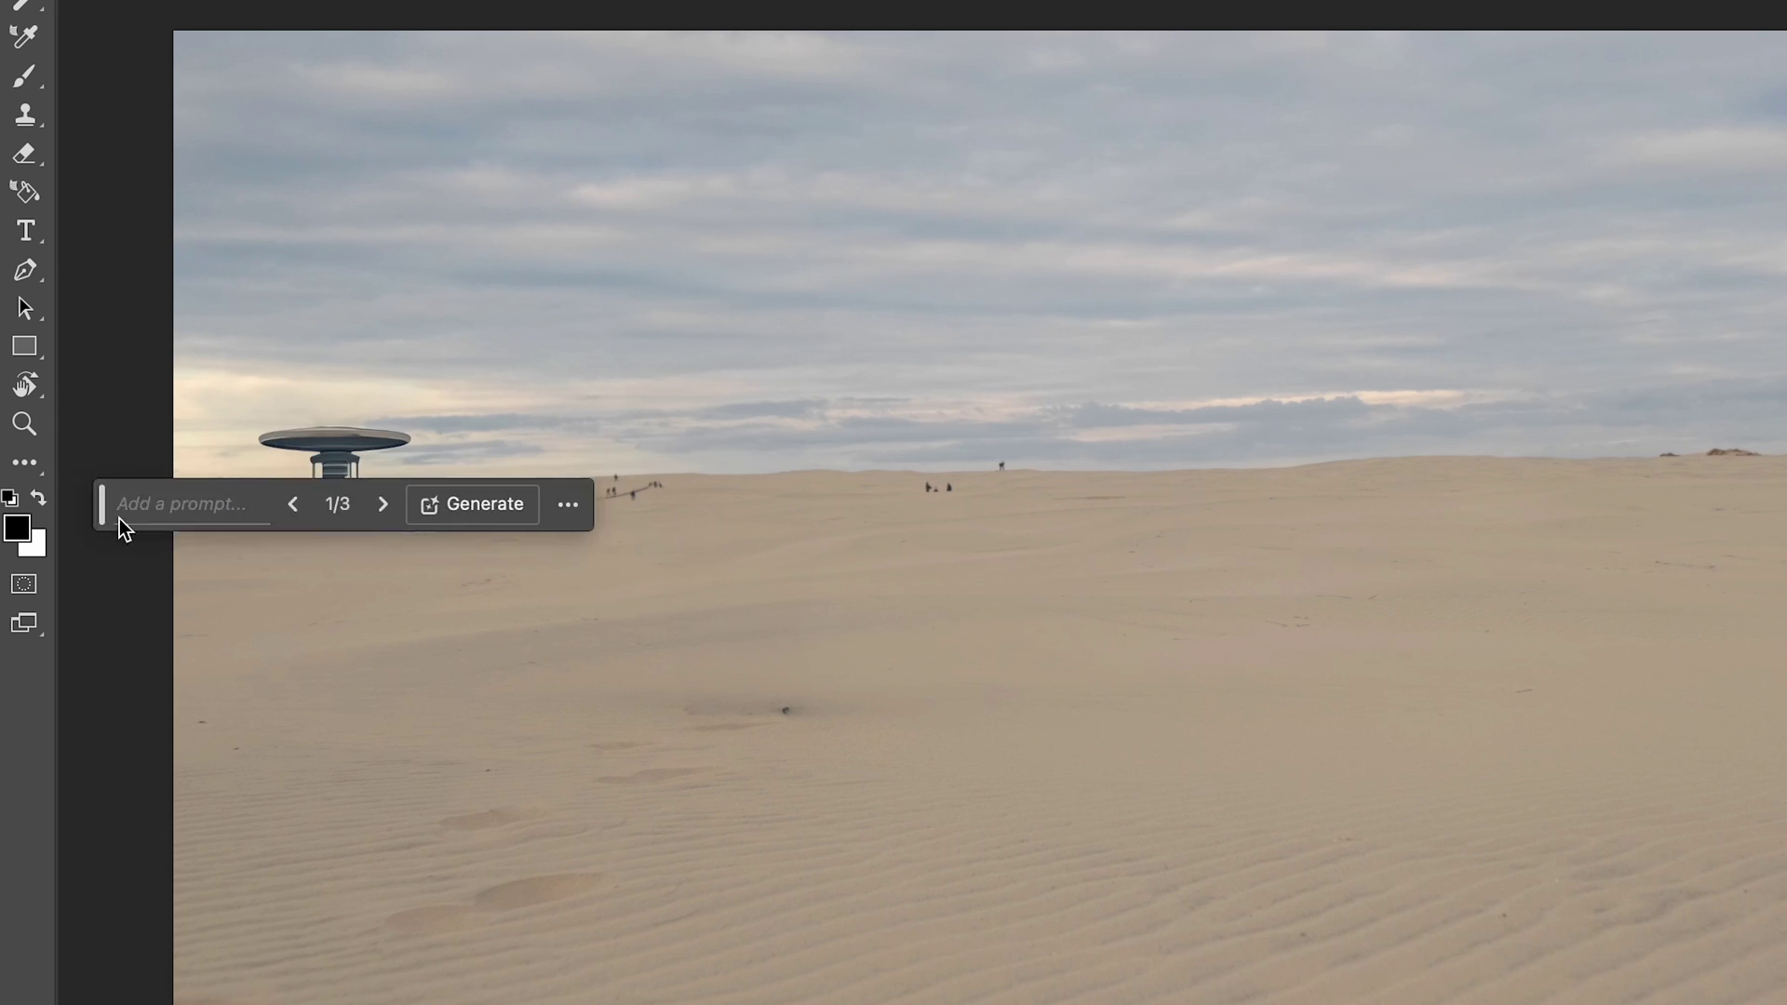
{"action": "left_click_drag", "start_coordinate": [286, 308], "coordinate": [373, 435]}
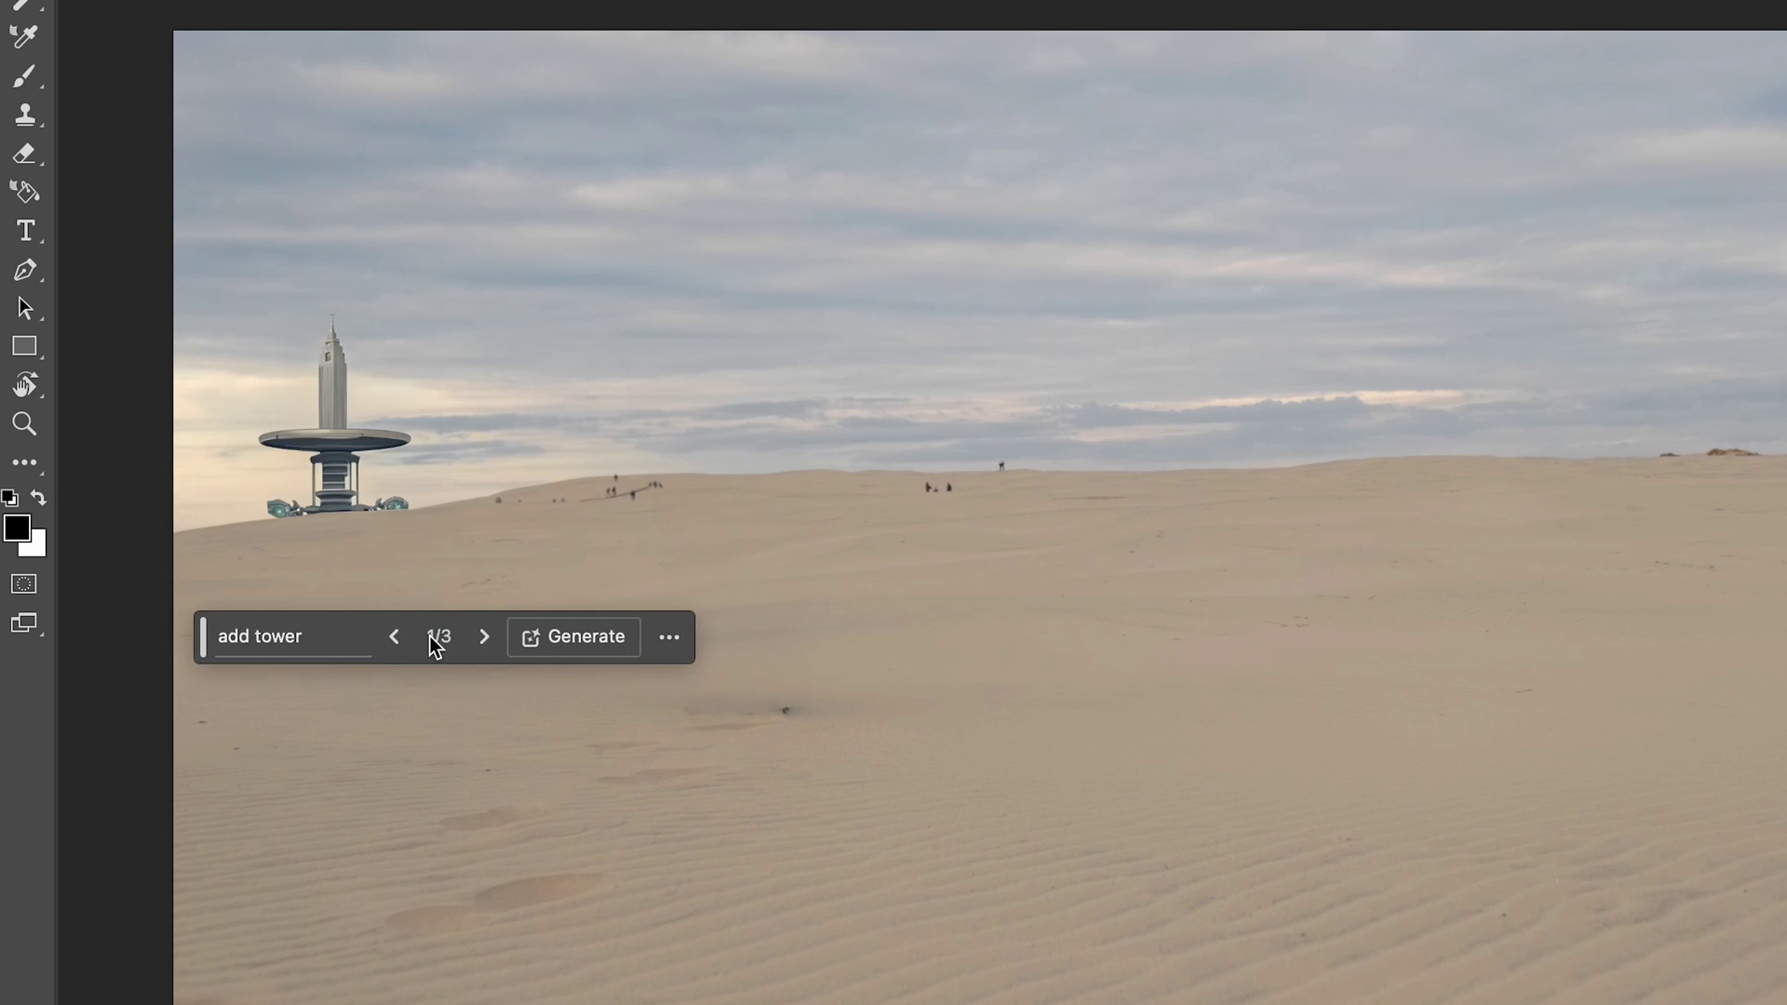
{"action": "left_click", "coordinate": [356, 452]}
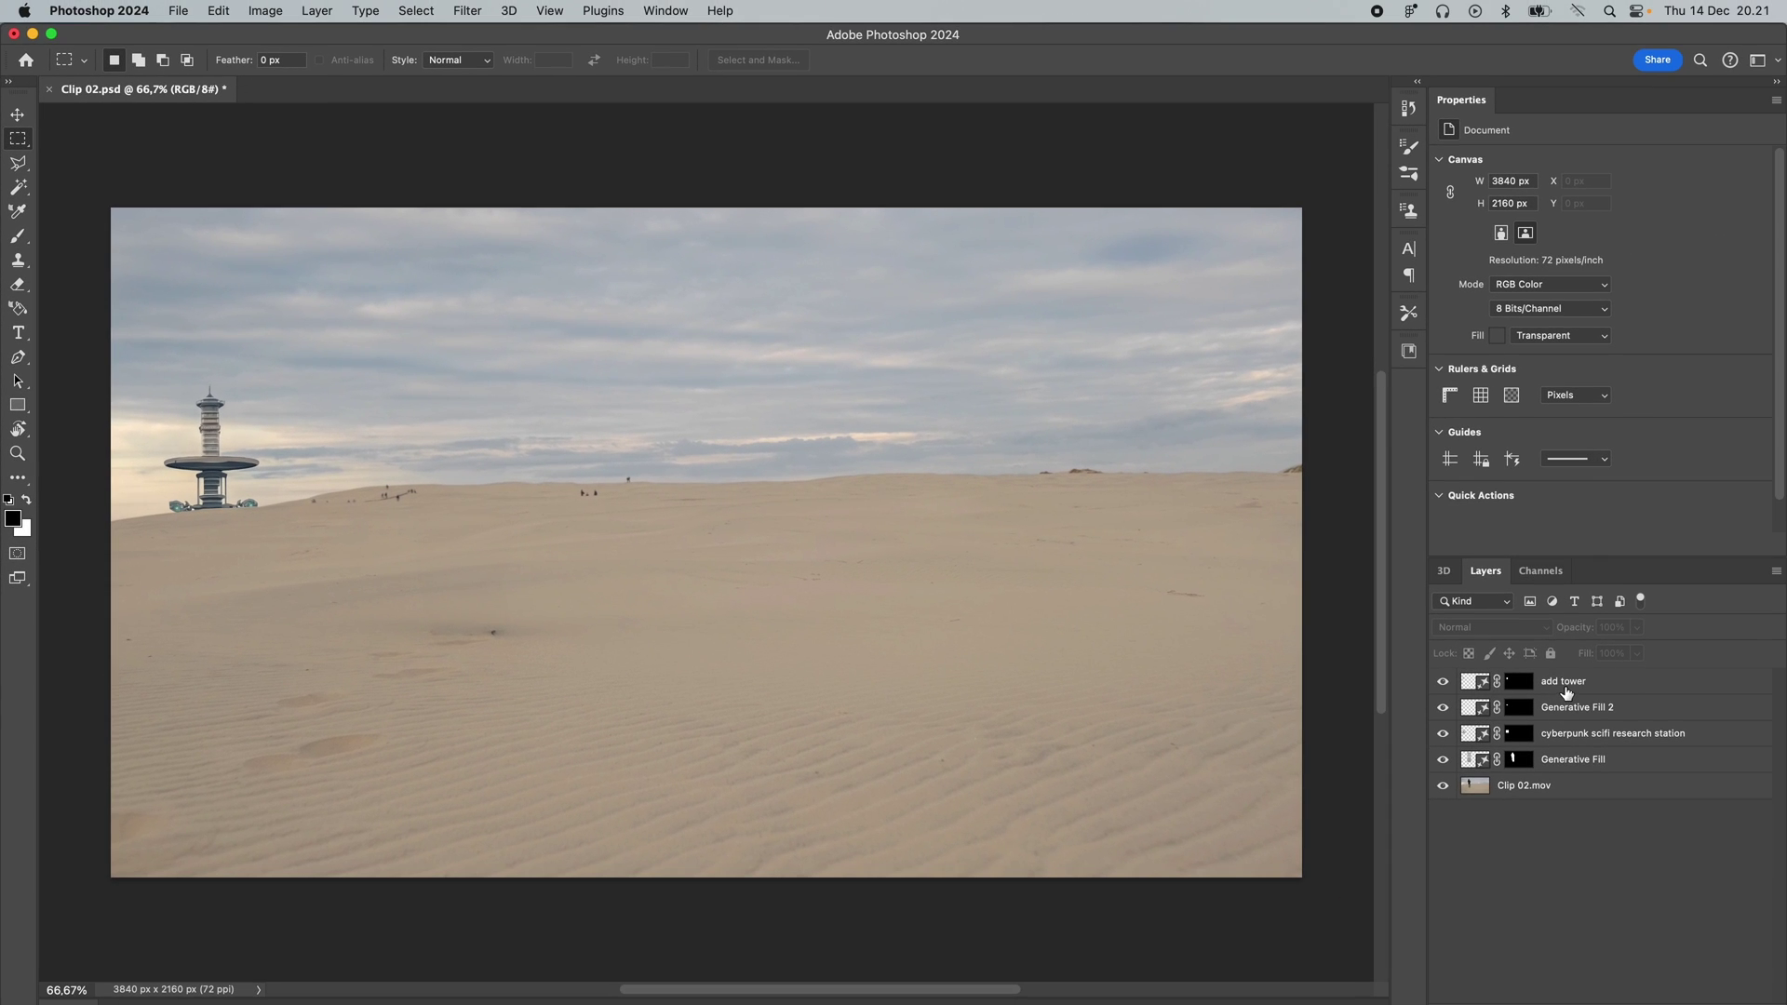
- Merge the add tower, Generative Fill 2 and cyberpunk scifi research station layers into one layer
{"action": "left_click", "coordinate": [1566, 689]}
{"action": "left_click", "coordinate": [1580, 735], "text": "shift"}
{"action": "right_click", "coordinate": [1579, 734]}
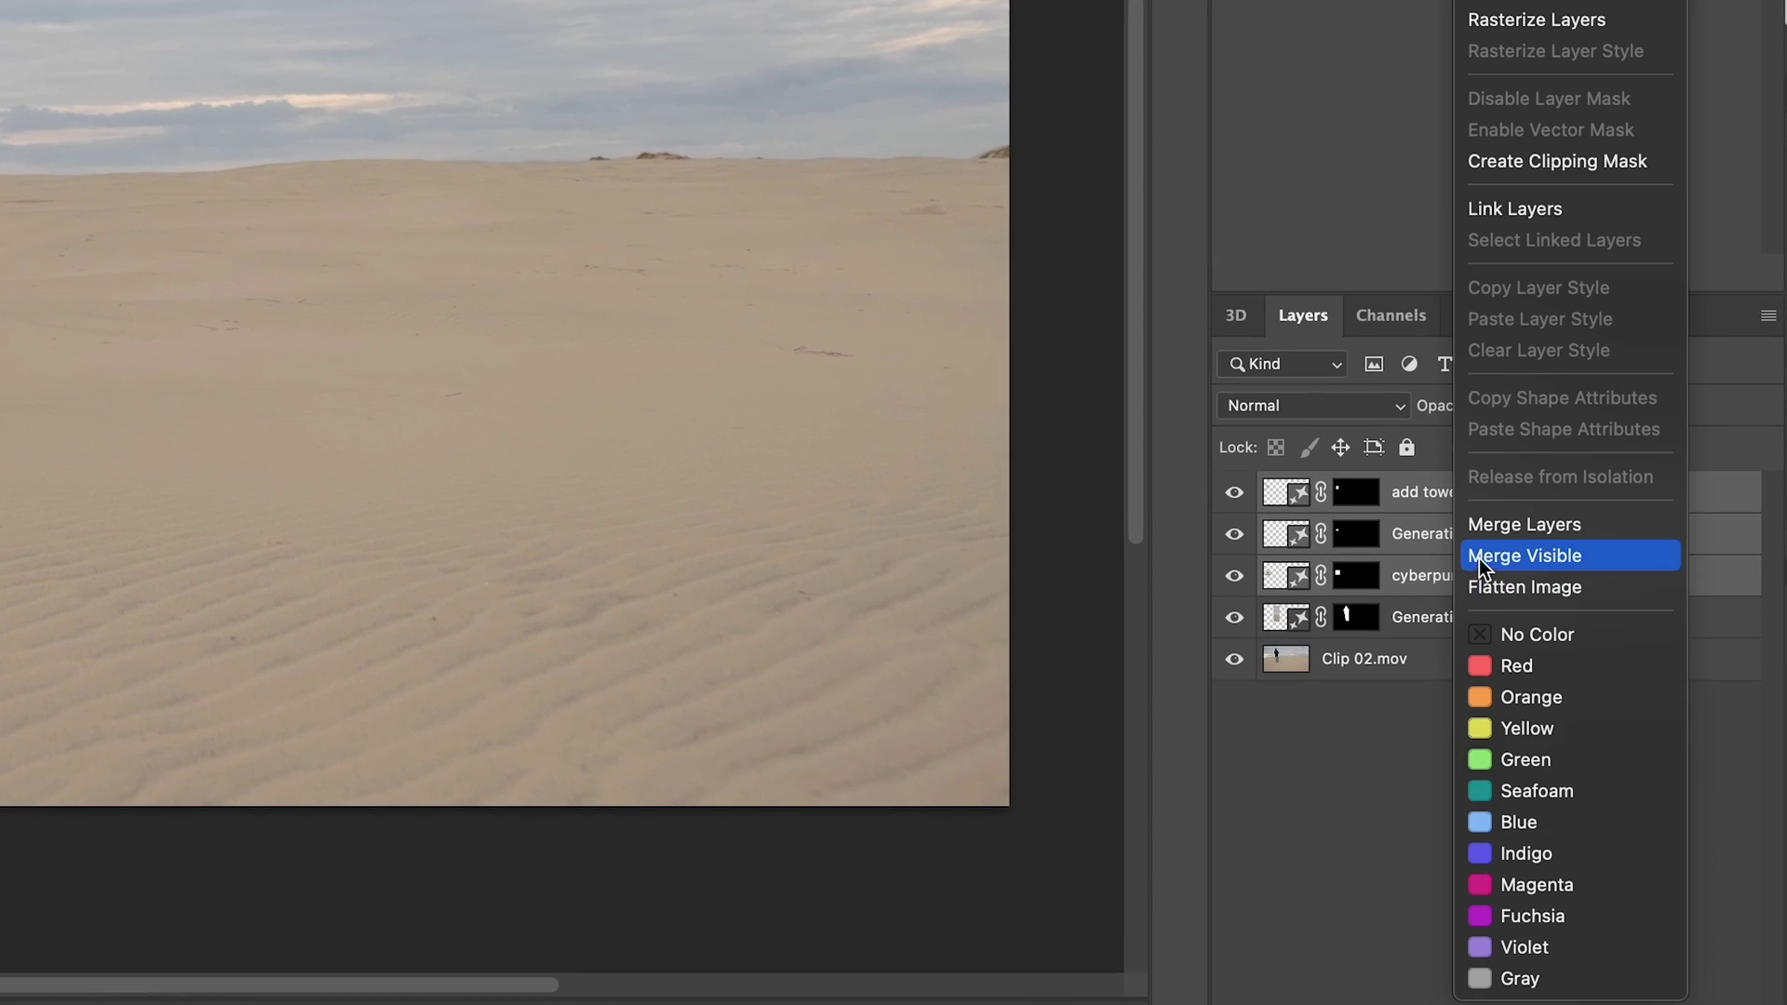
{"action": "left_click", "coordinate": [1515, 526]}
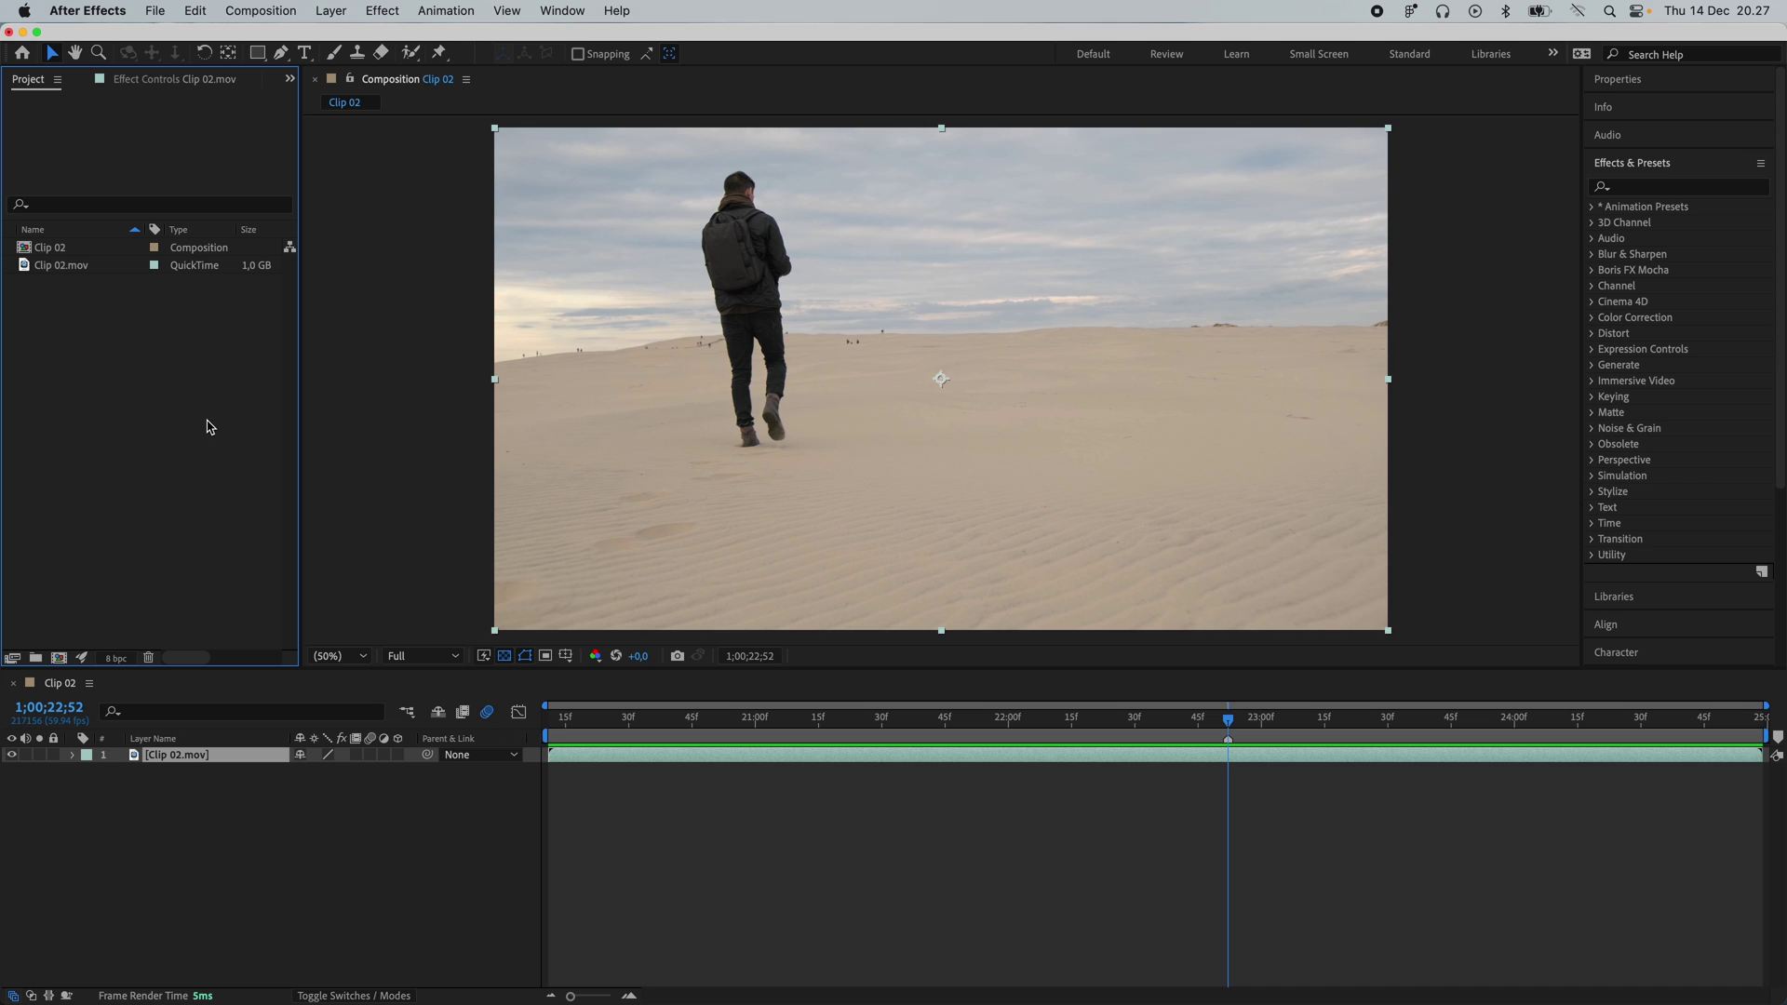
- In After Effects, import Clip 02.psd as Composition - Retain Layer Sizes with editable layer styles
{"action": "double_click", "coordinate": [208, 427]}
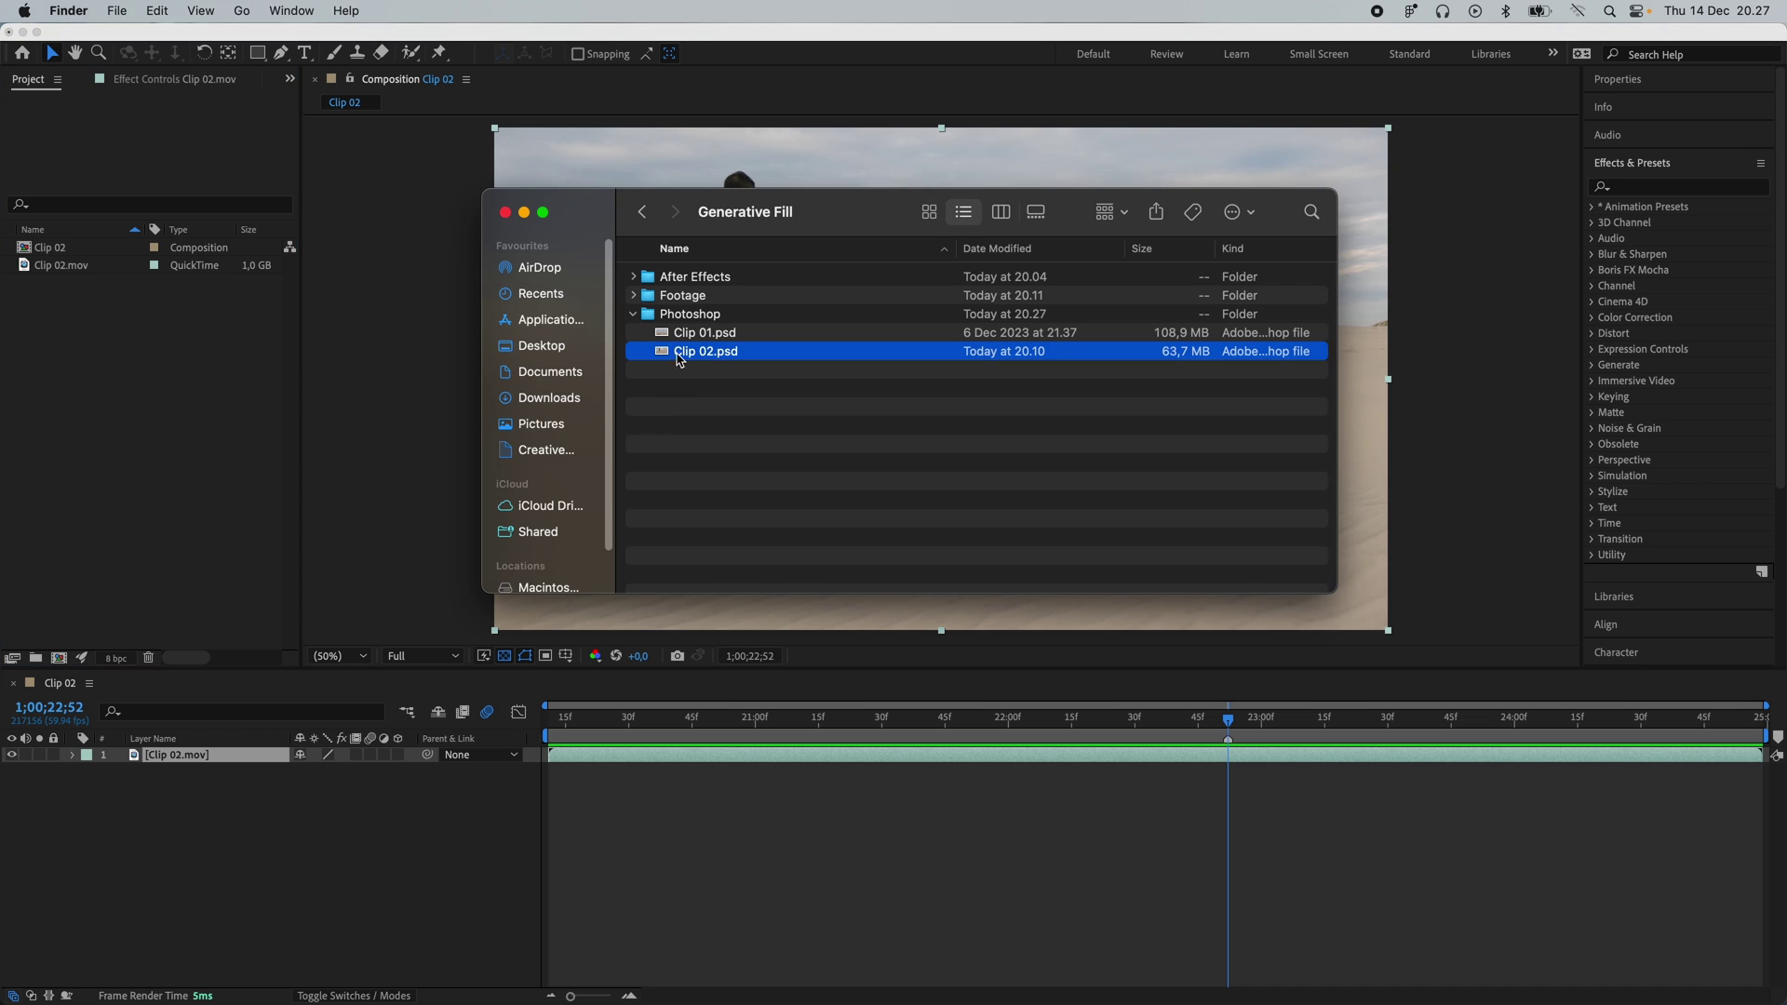
{"action": "key", "text": "Return"}
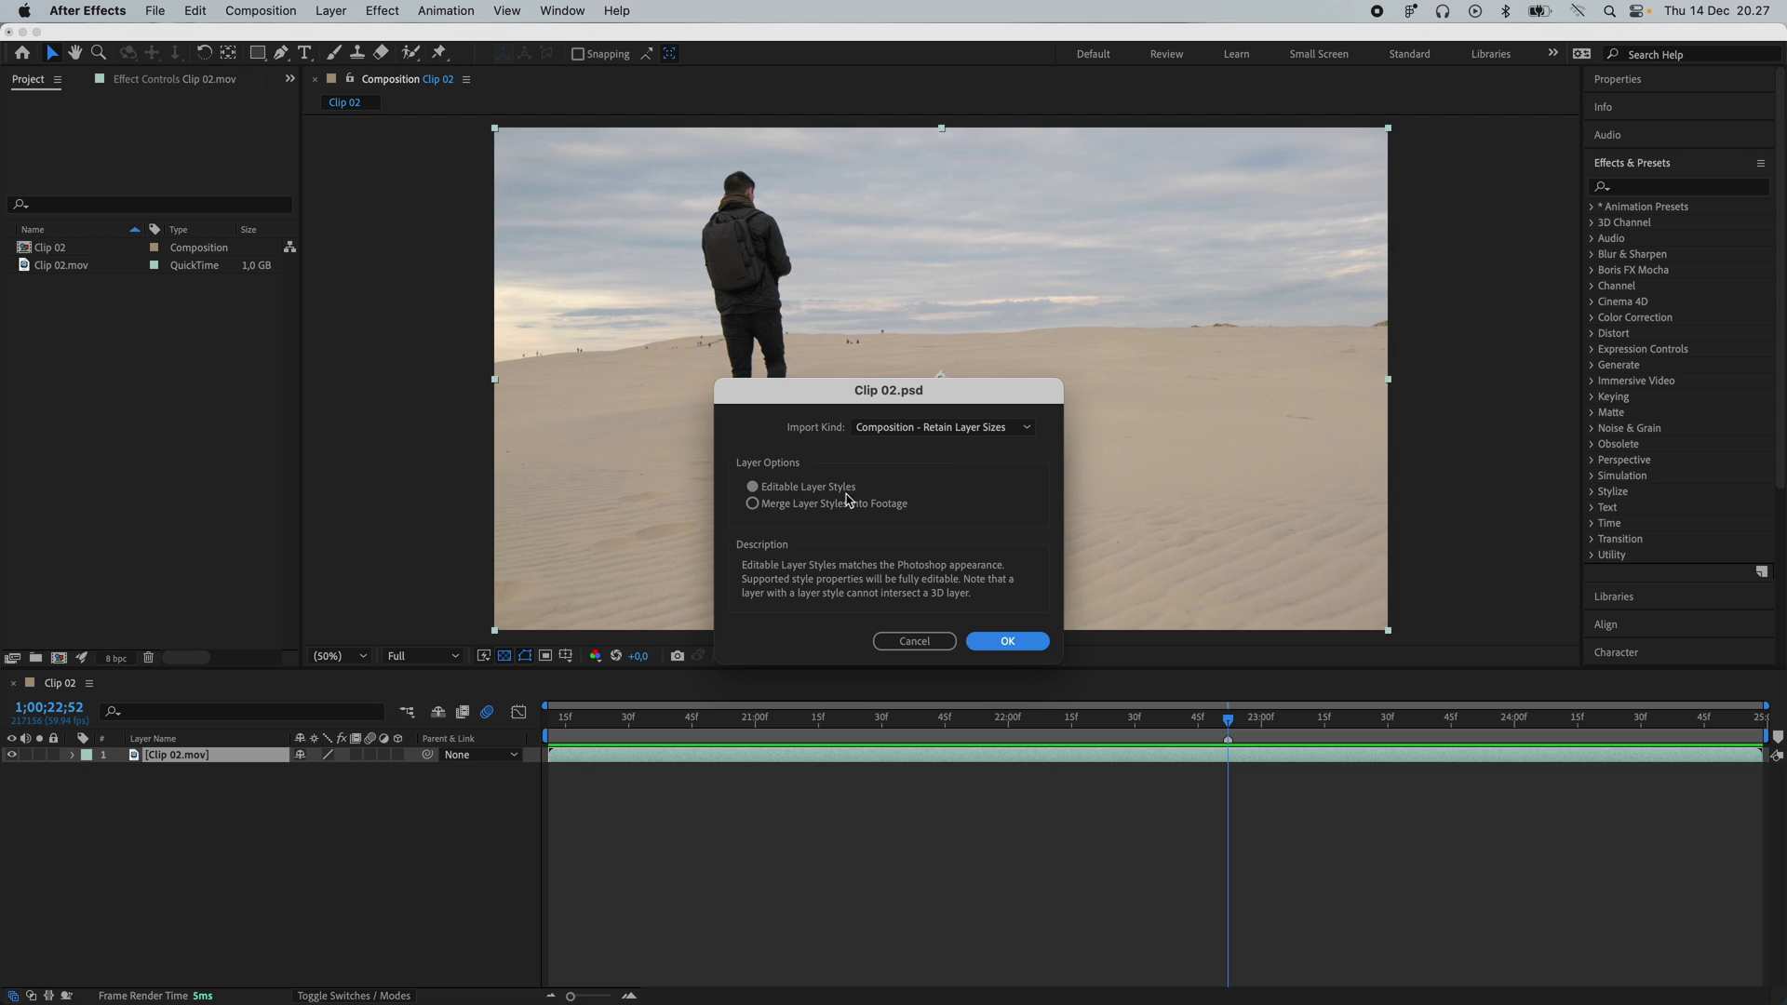
{"action": "left_click", "coordinate": [1008, 642]}
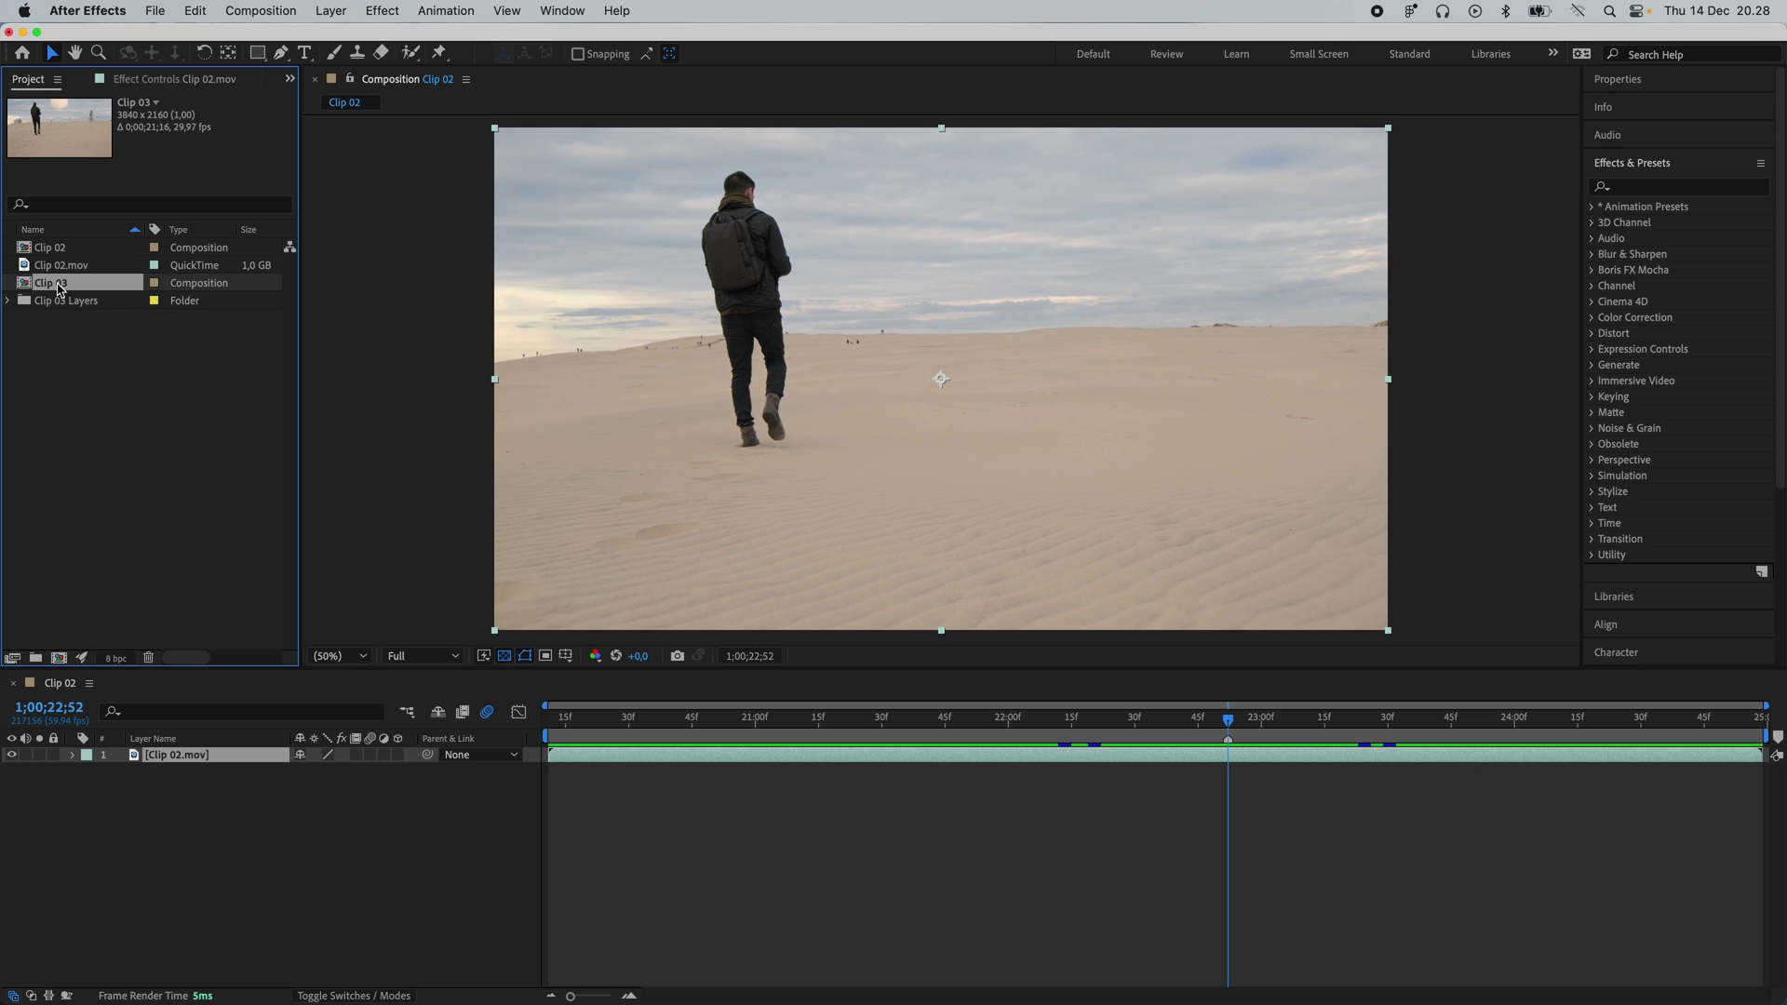
- Open the imported Clip 03 composition, look through its layers and hide Clip 02.mov to isolate the generated elements
{"action": "left_click", "coordinate": [9, 301]}
{"action": "left_click", "coordinate": [9, 300]}
{"action": "double_click", "coordinate": [53, 286]}
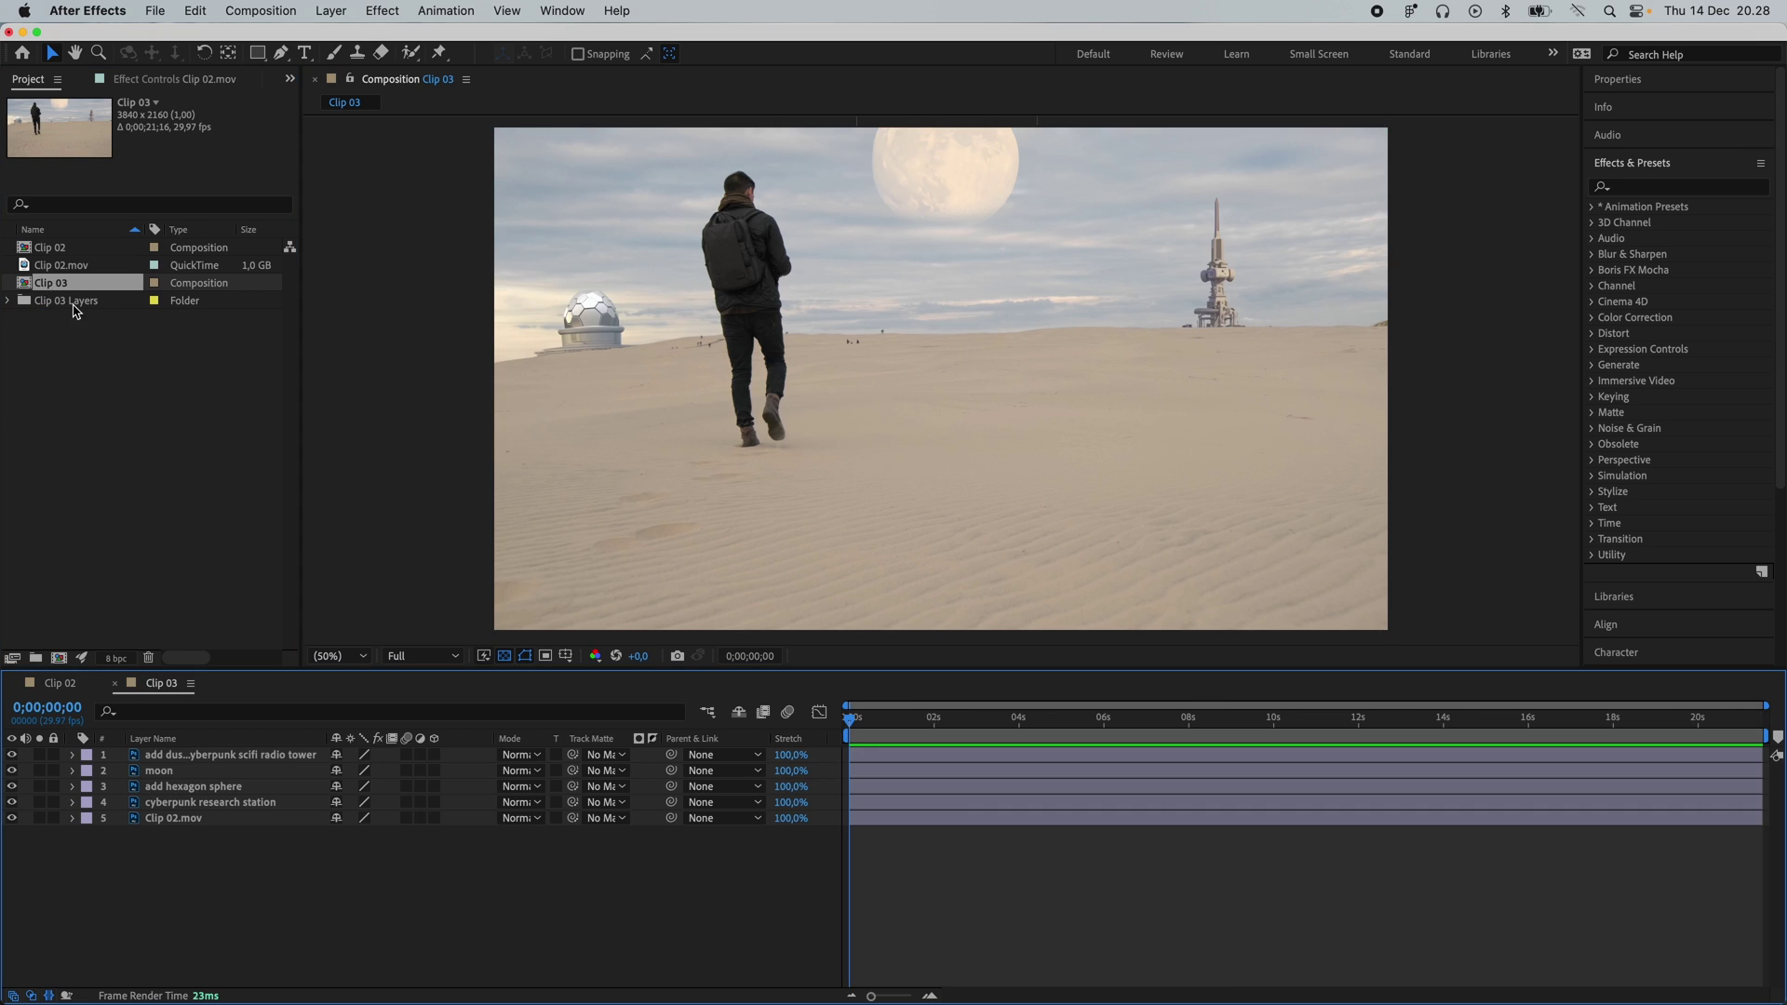
{"action": "mouse_move", "coordinate": [856, 726]}
{"action": "left_mouse_down"}
{"action": "mouse_move", "coordinate": [930, 727]}
{"action": "mouse_move", "coordinate": [850, 727]}
{"action": "left_mouse_up"}
{"action": "left_click", "coordinate": [171, 756]}
{"action": "left_click", "coordinate": [170, 772]}
{"action": "left_click", "coordinate": [183, 787]}
{"action": "left_click", "coordinate": [186, 819]}
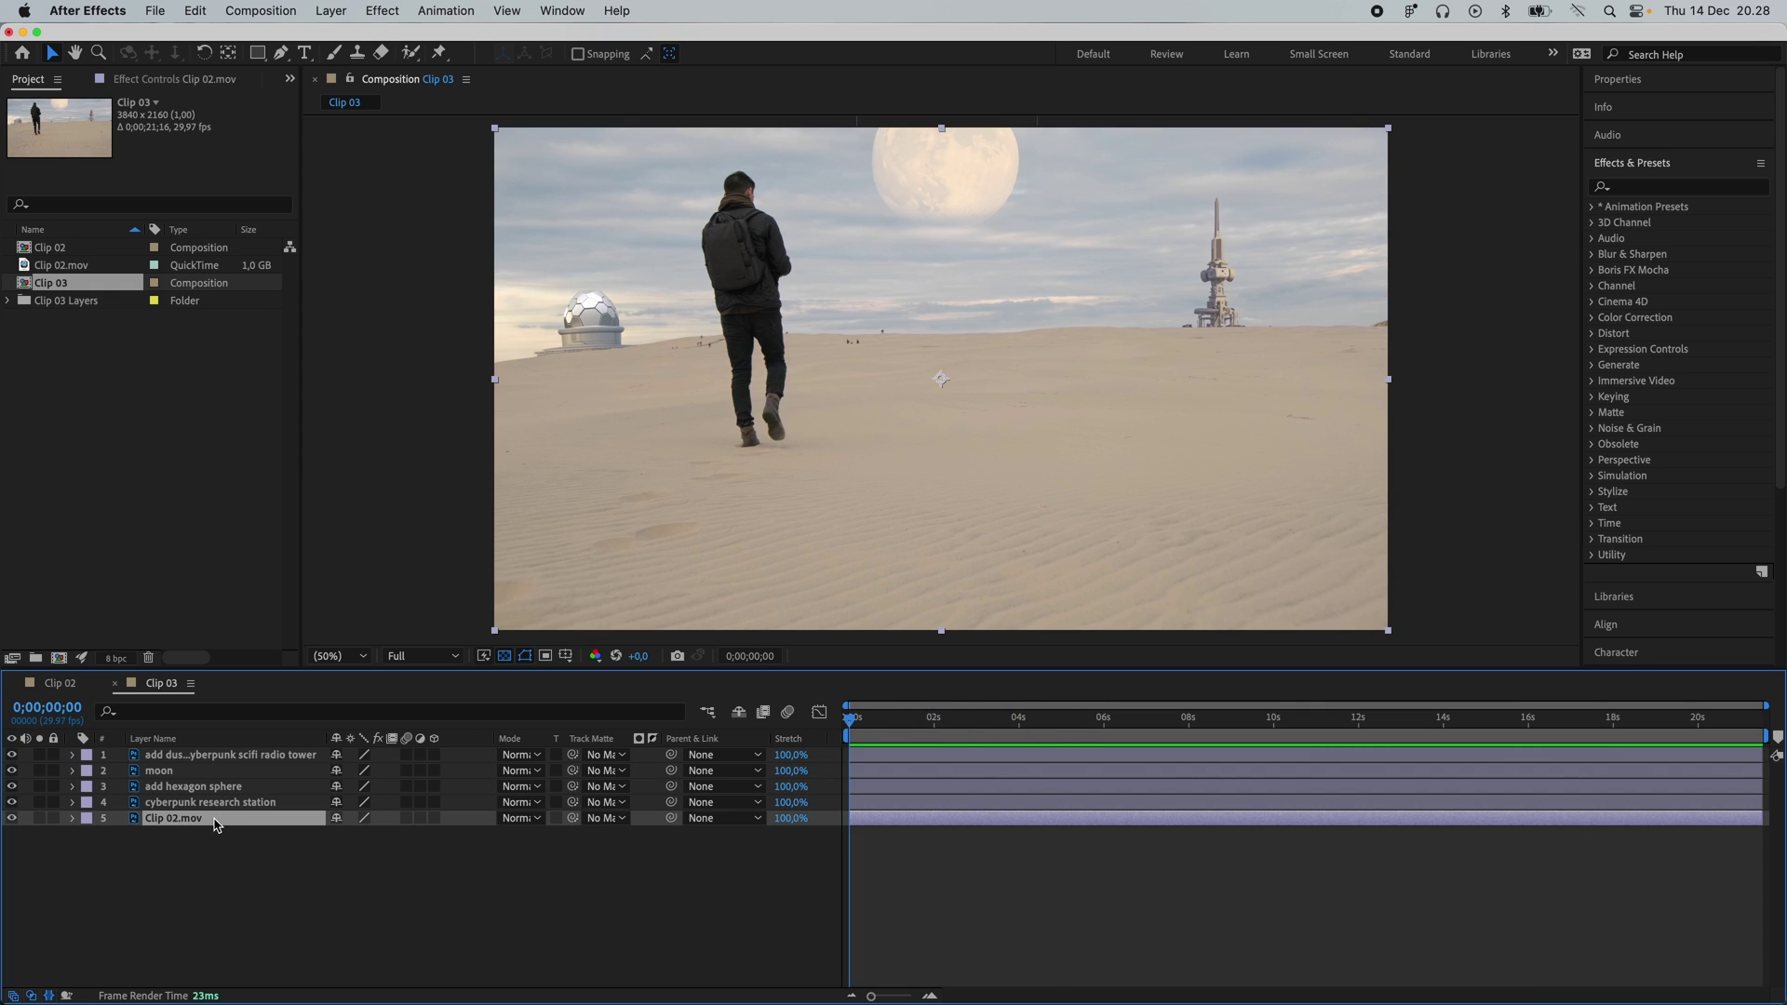
{"action": "left_click", "coordinate": [11, 818]}
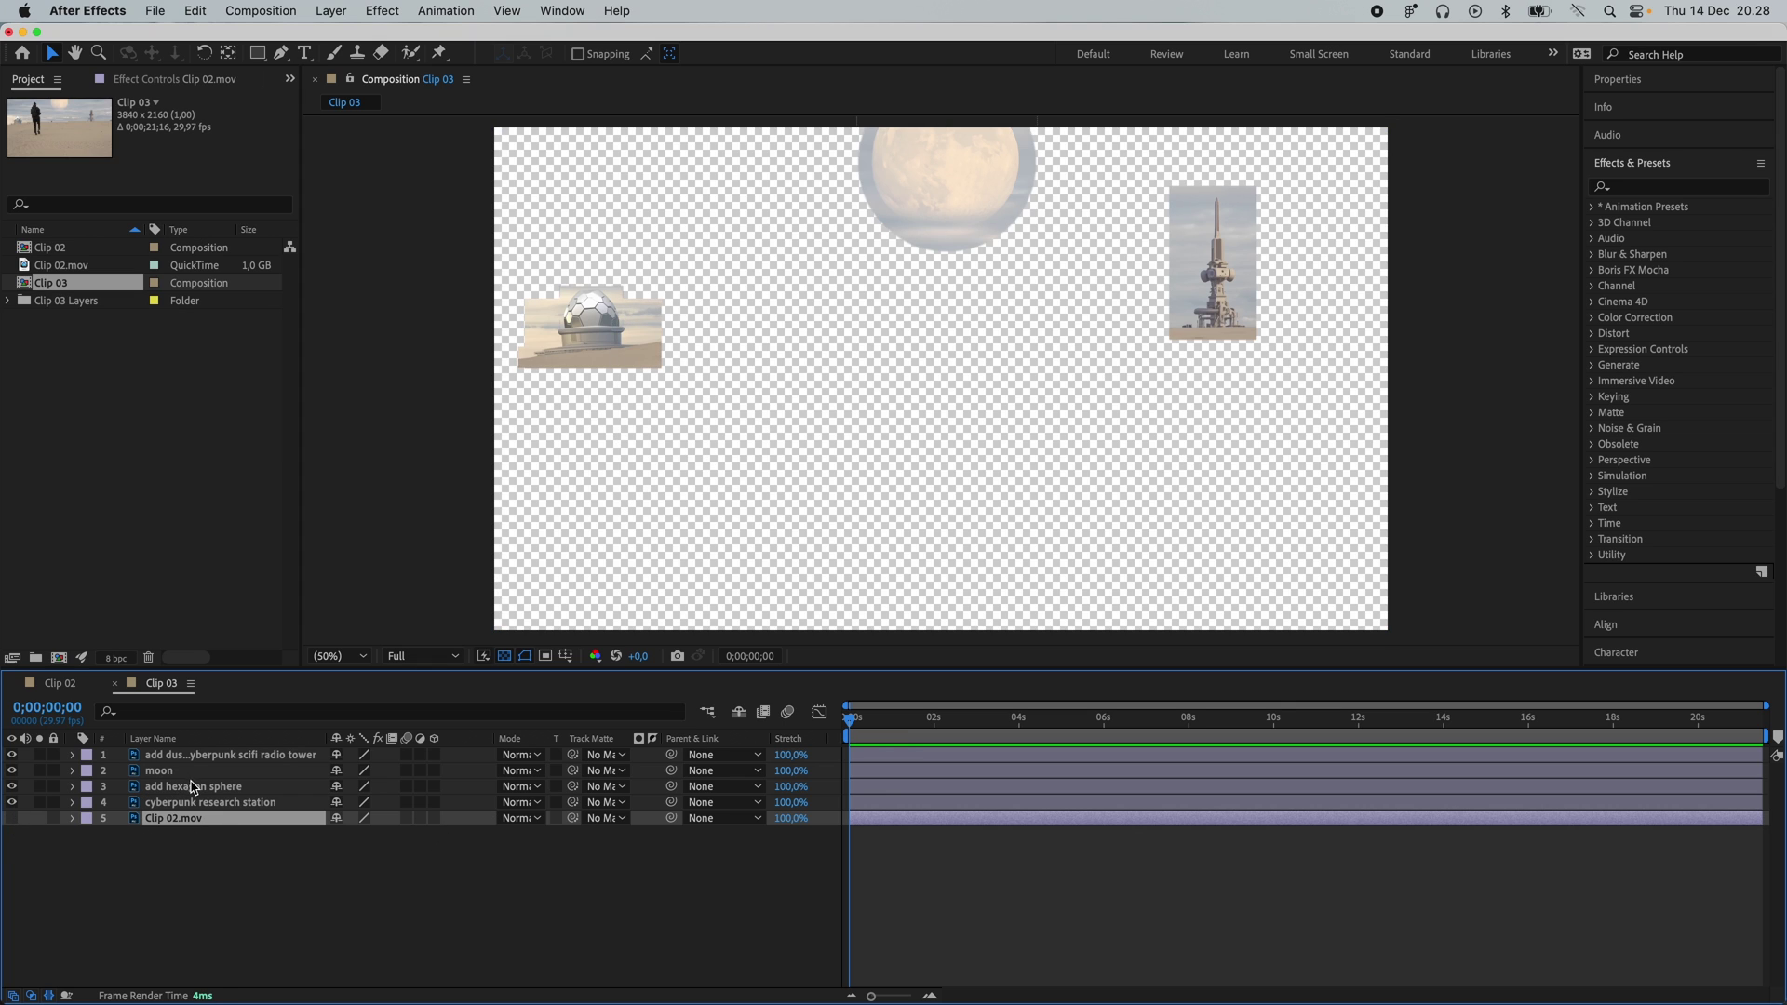
- Copy the four generated element layers from Clip 03 to the start of Clip 02, placing add hexagon sphere above cyberpunk research station
{"action": "left_click", "coordinate": [163, 799]}
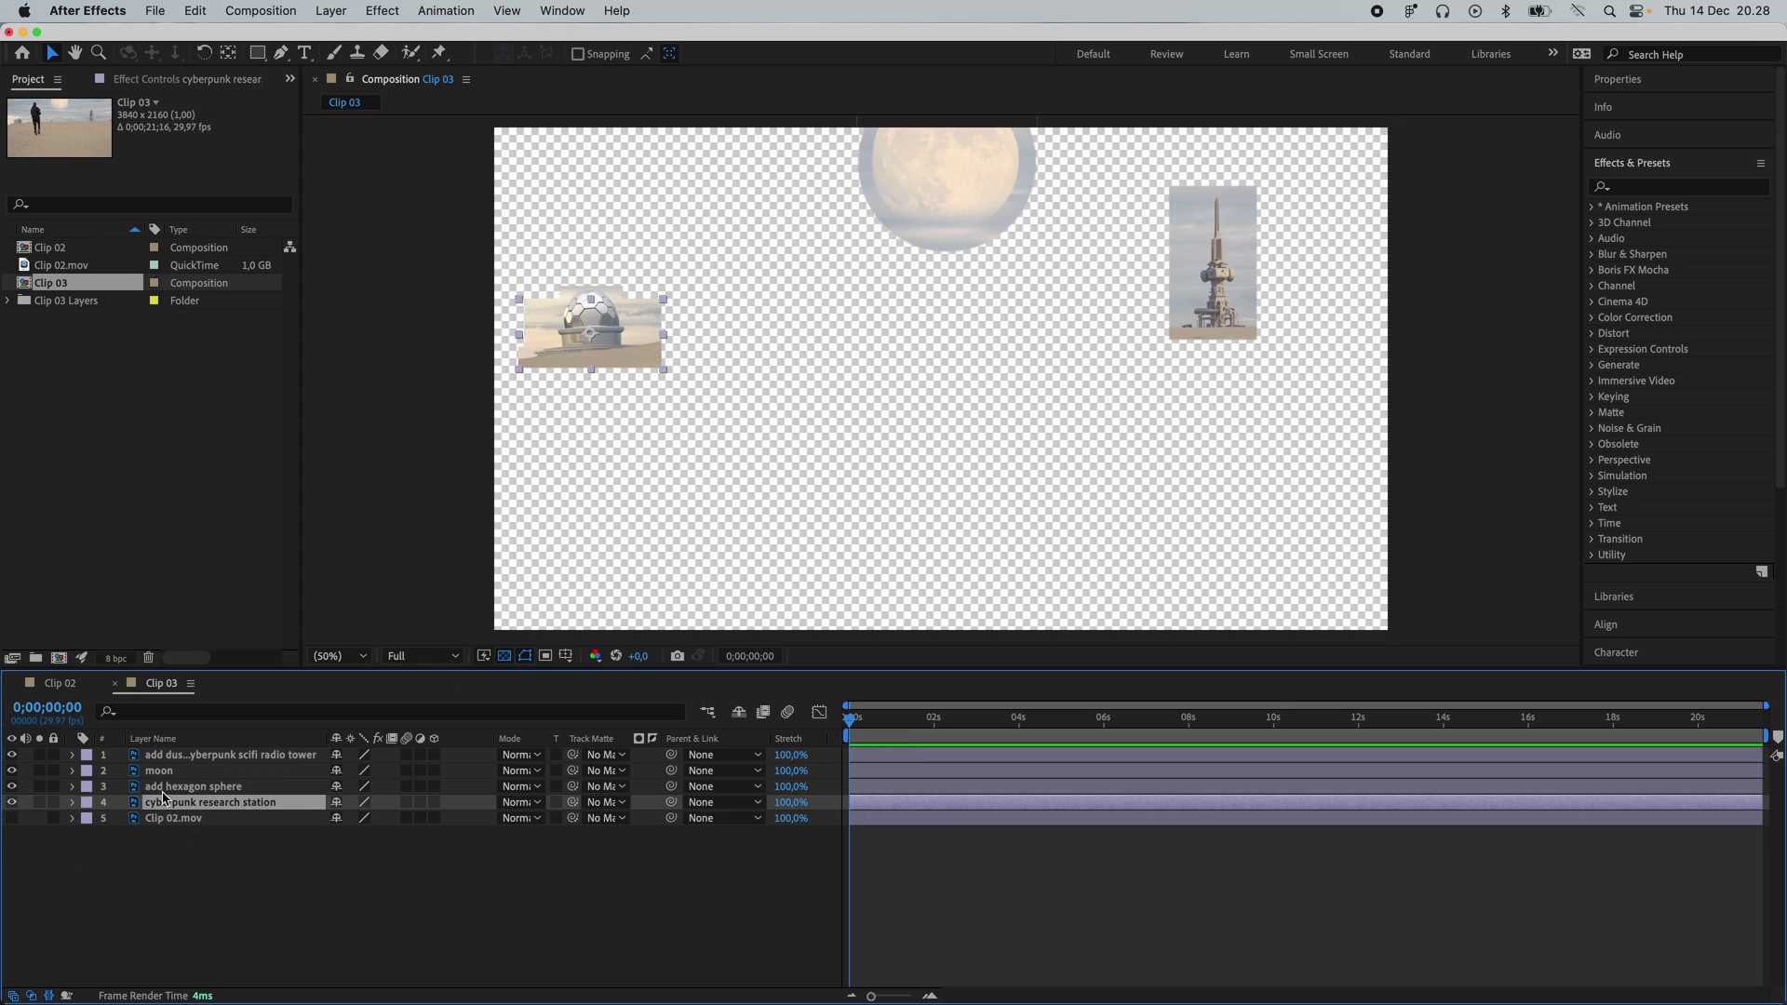
{"action": "left_click", "coordinate": [170, 758], "text": "shift"}
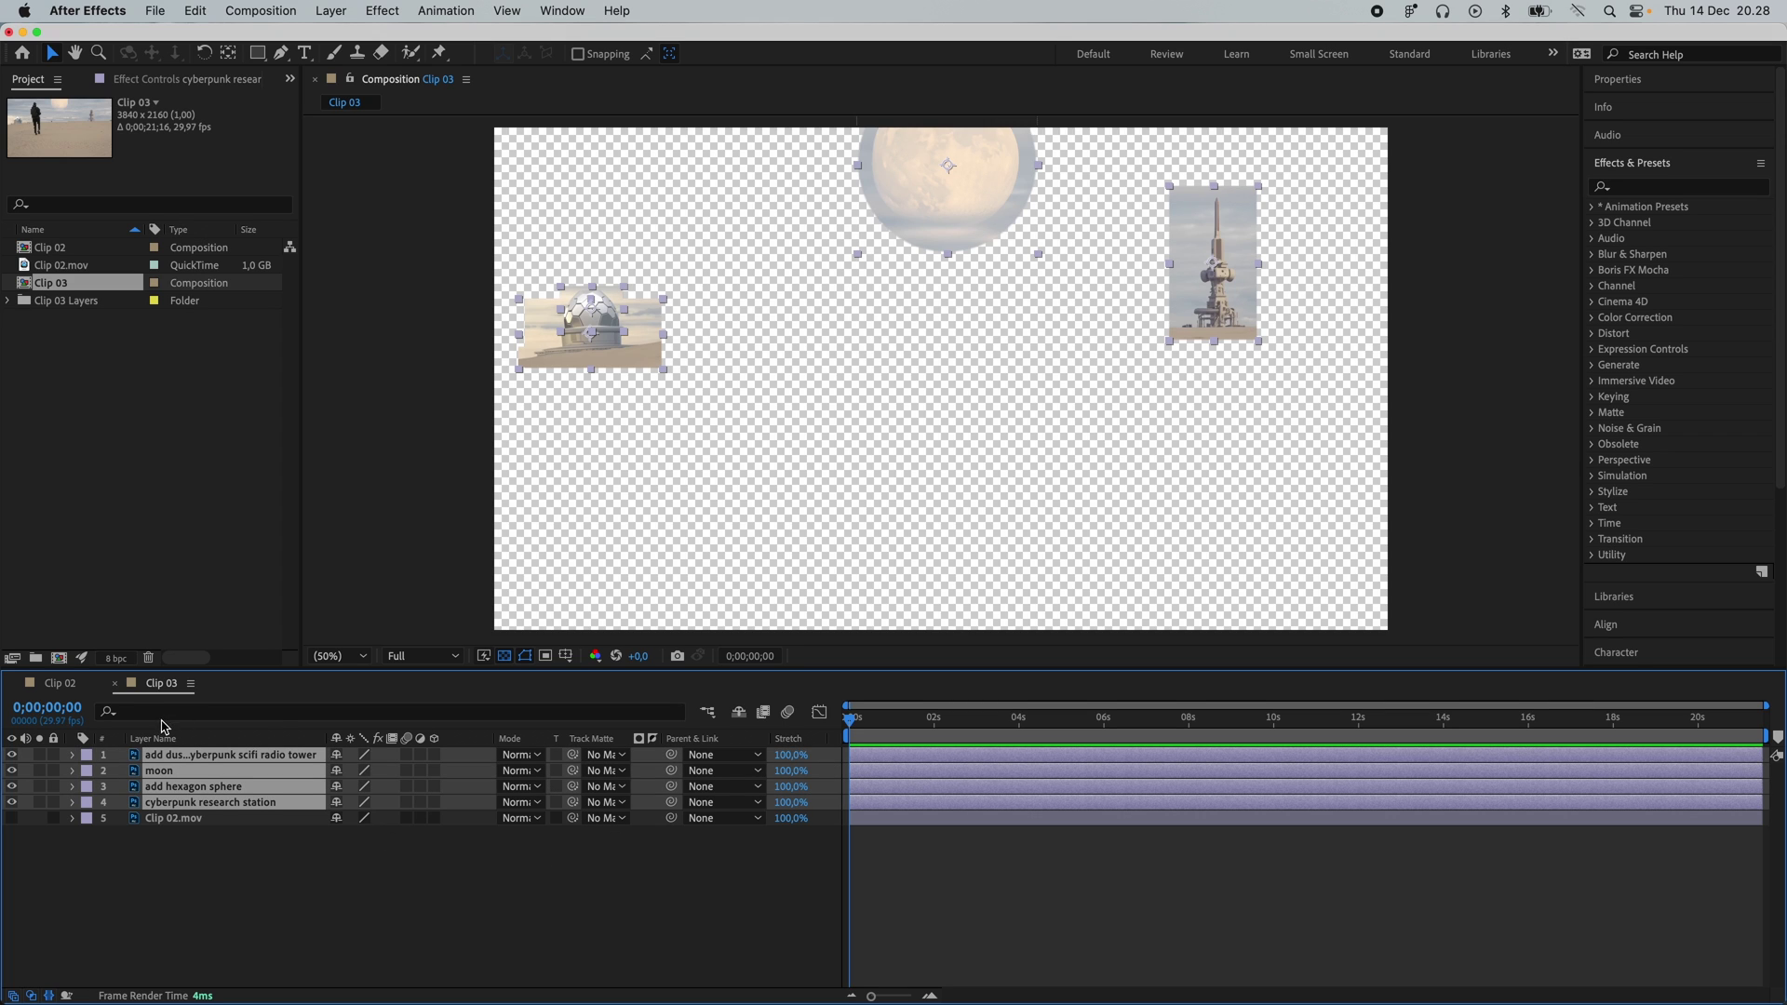
{"action": "left_click", "coordinate": [63, 684]}
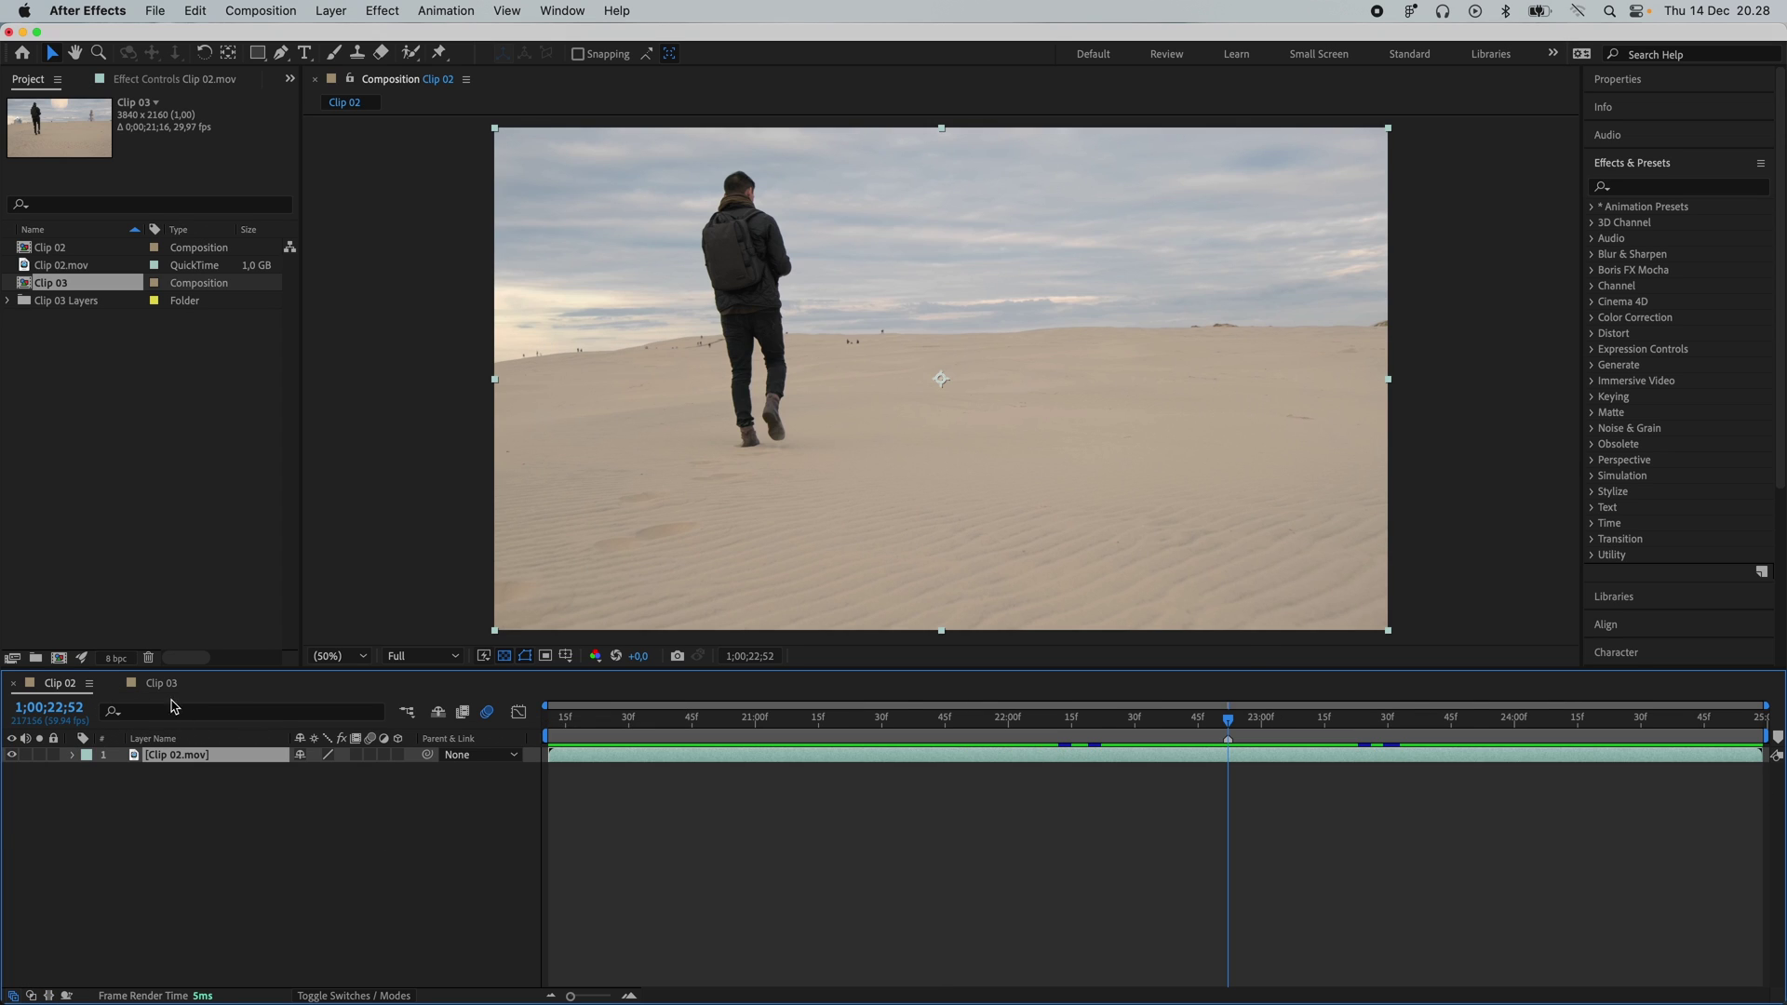
{"action": "key", "text": "Home"}
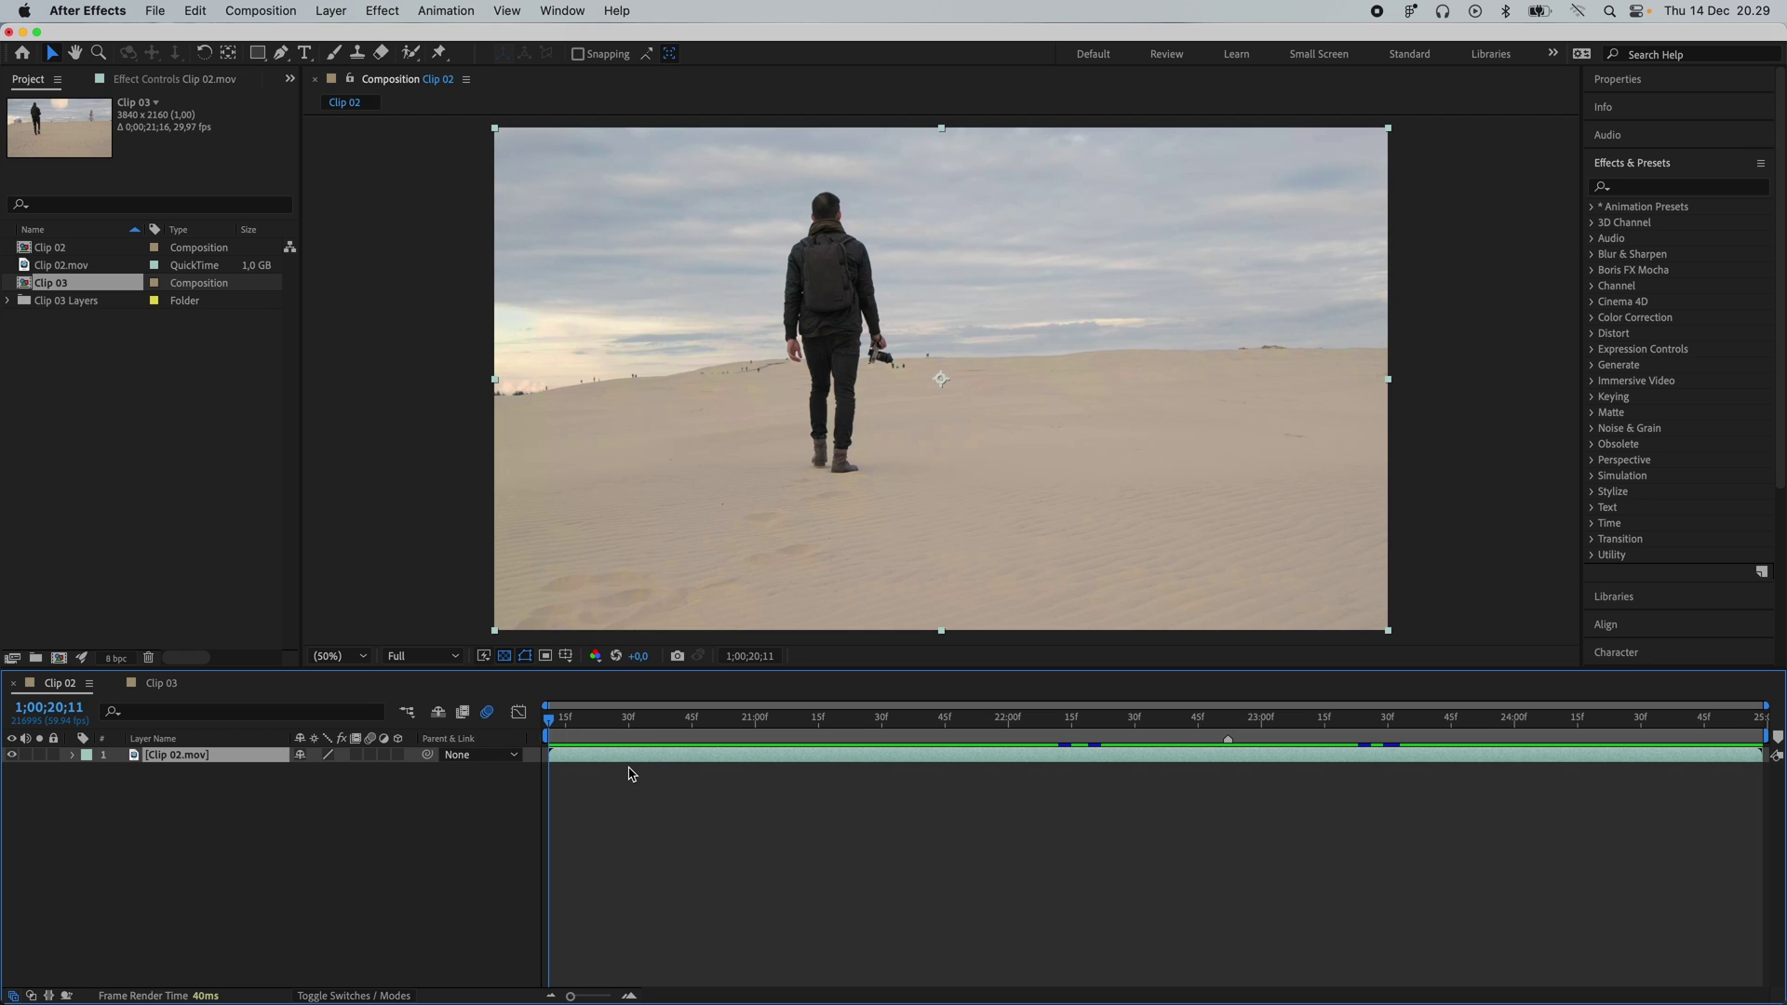
{"action": "key", "text": "super+v"}
{"action": "left_click_drag", "start_coordinate": [186, 771], "coordinate": [181, 754]}
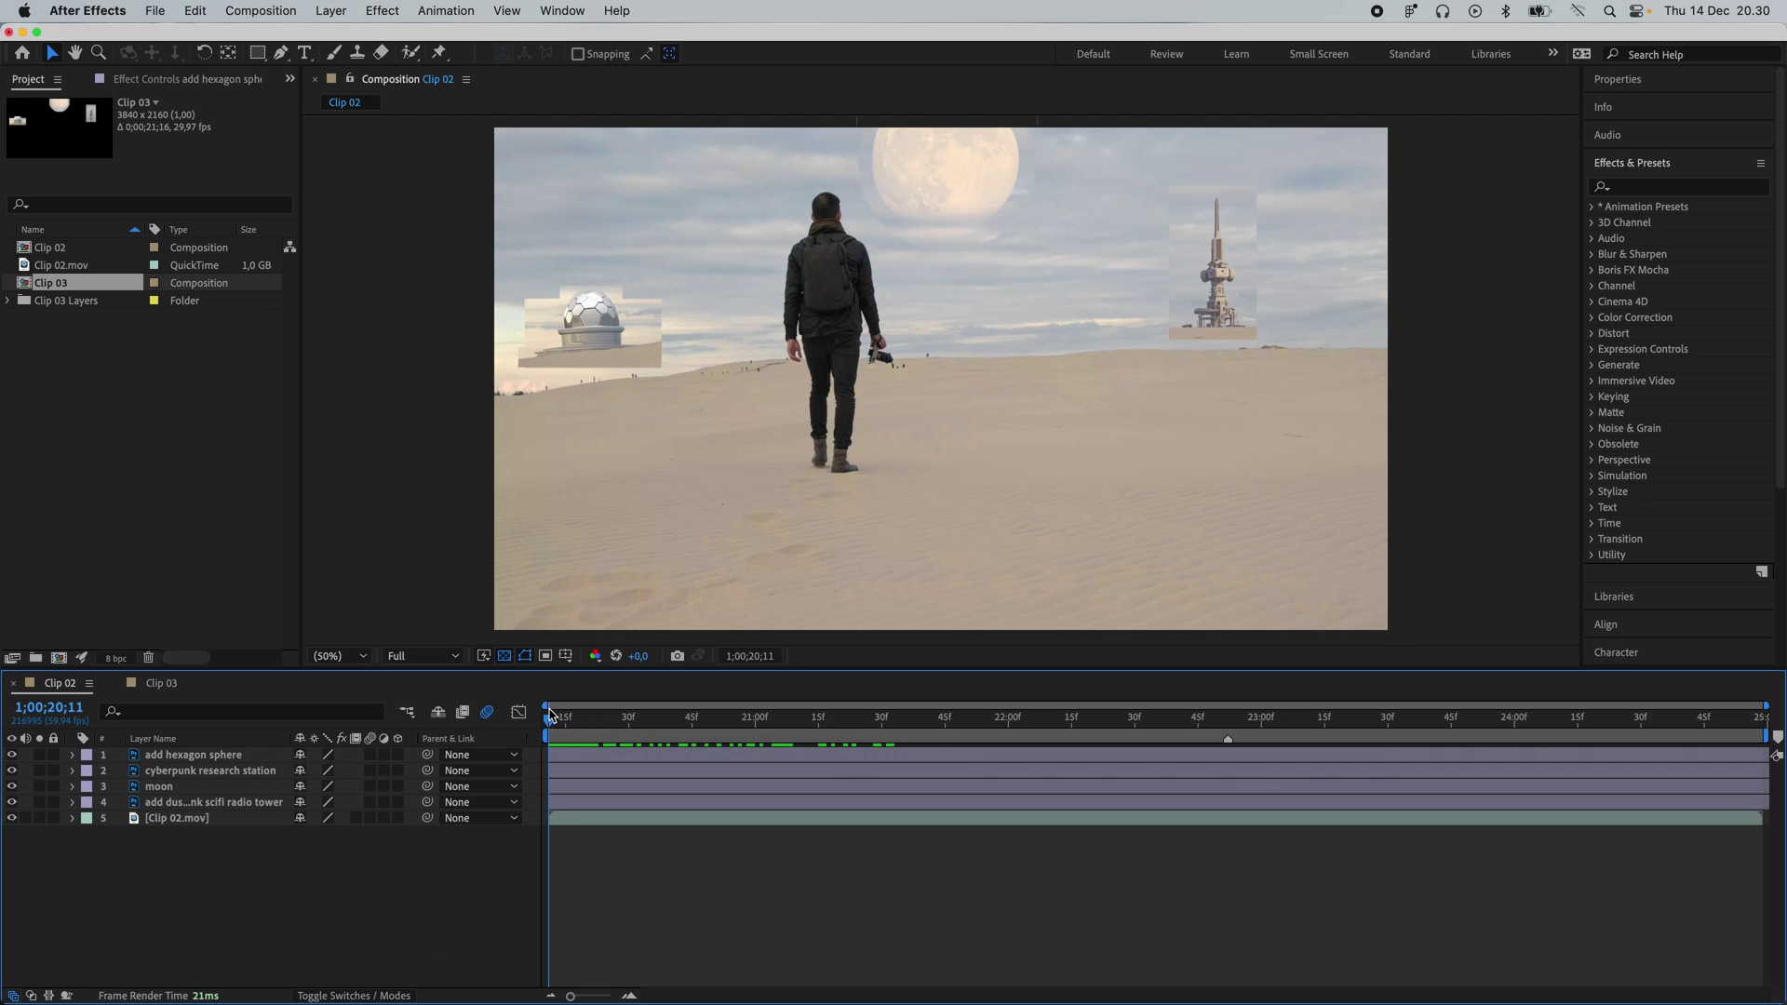
- At the marker frame 1;00;22;52, place Track Point 1 on the small standing figure on the far dune ridge and shrink its search region
{"action": "left_click_drag", "start_coordinate": [551, 722], "coordinate": [1234, 740]}
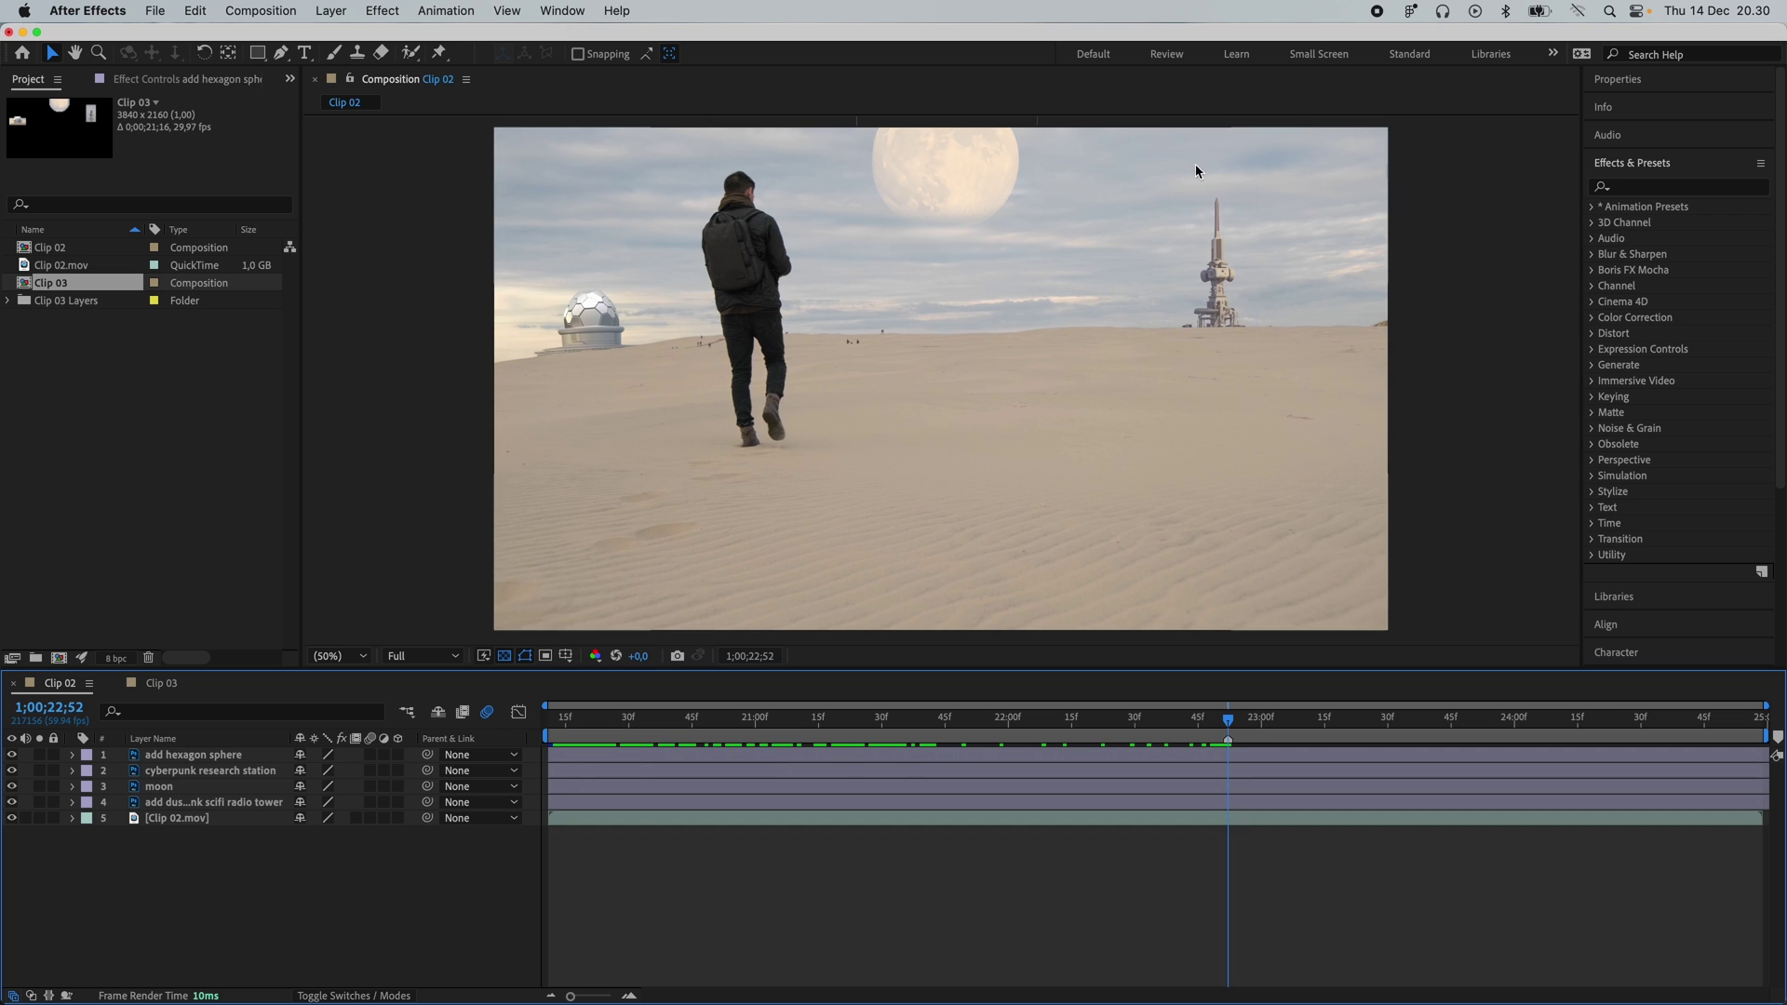
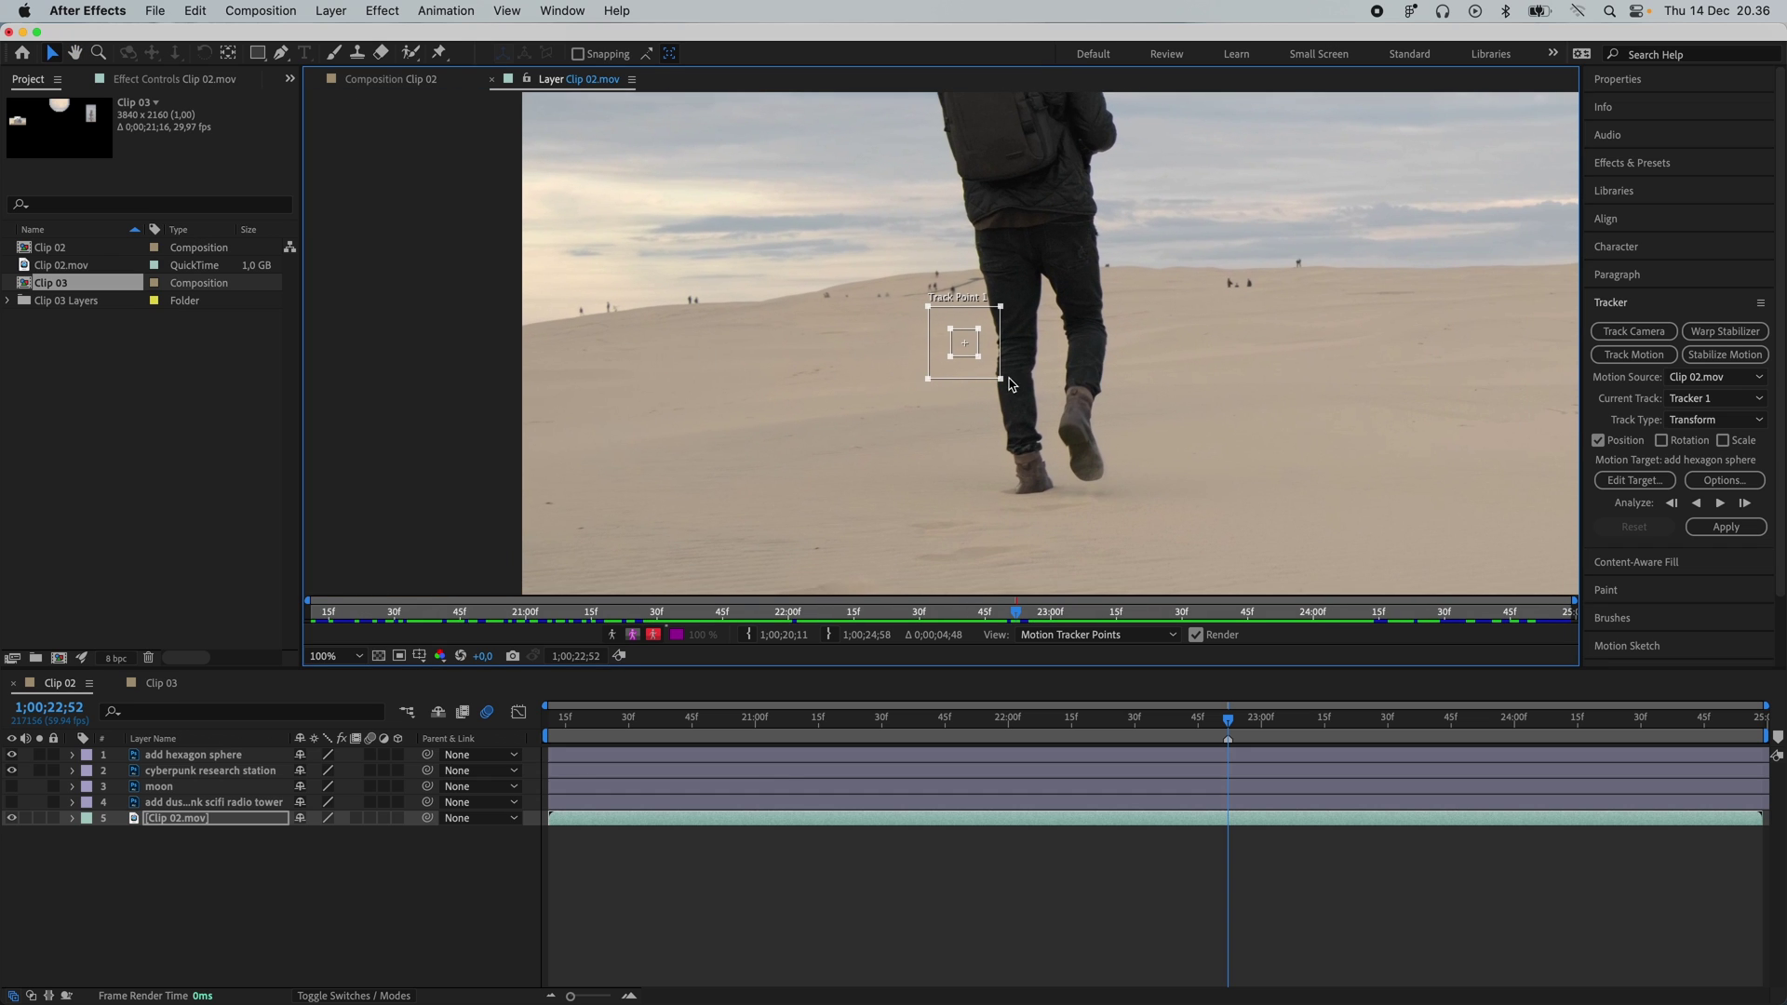
{"action": "left_click_drag", "start_coordinate": [968, 376], "coordinate": [979, 433]}
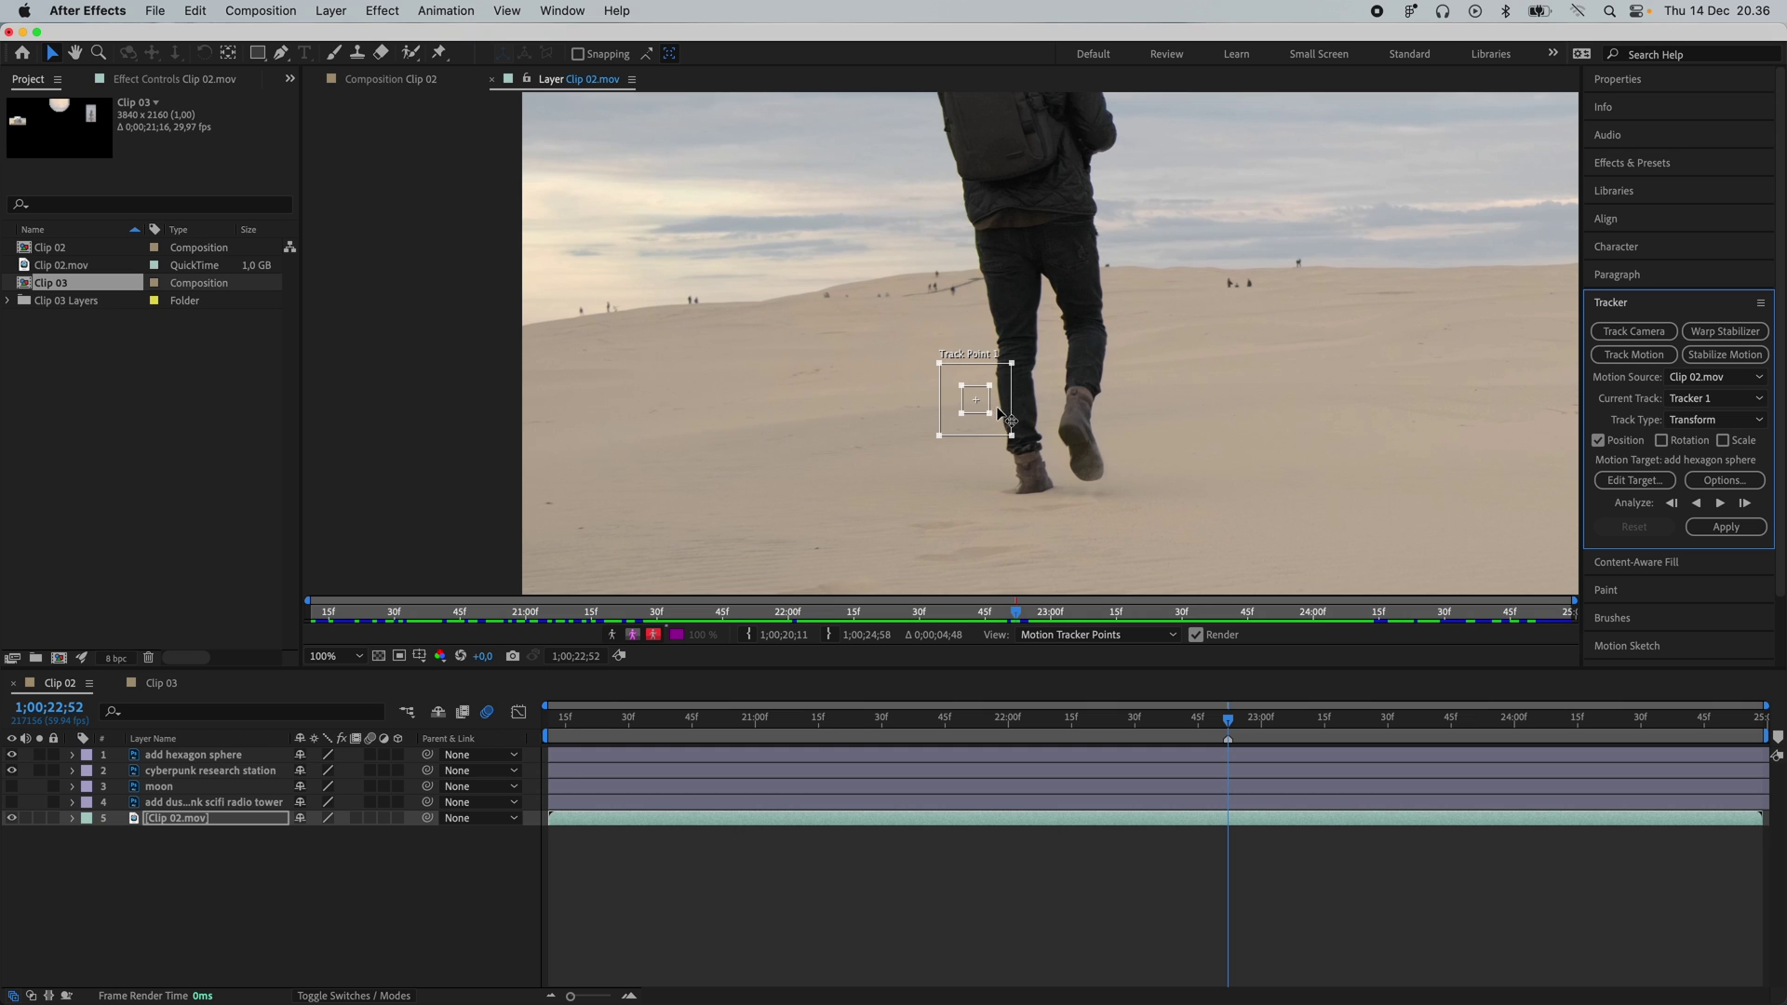
{"action": "left_click_drag", "start_coordinate": [990, 421], "coordinate": [625, 326]}
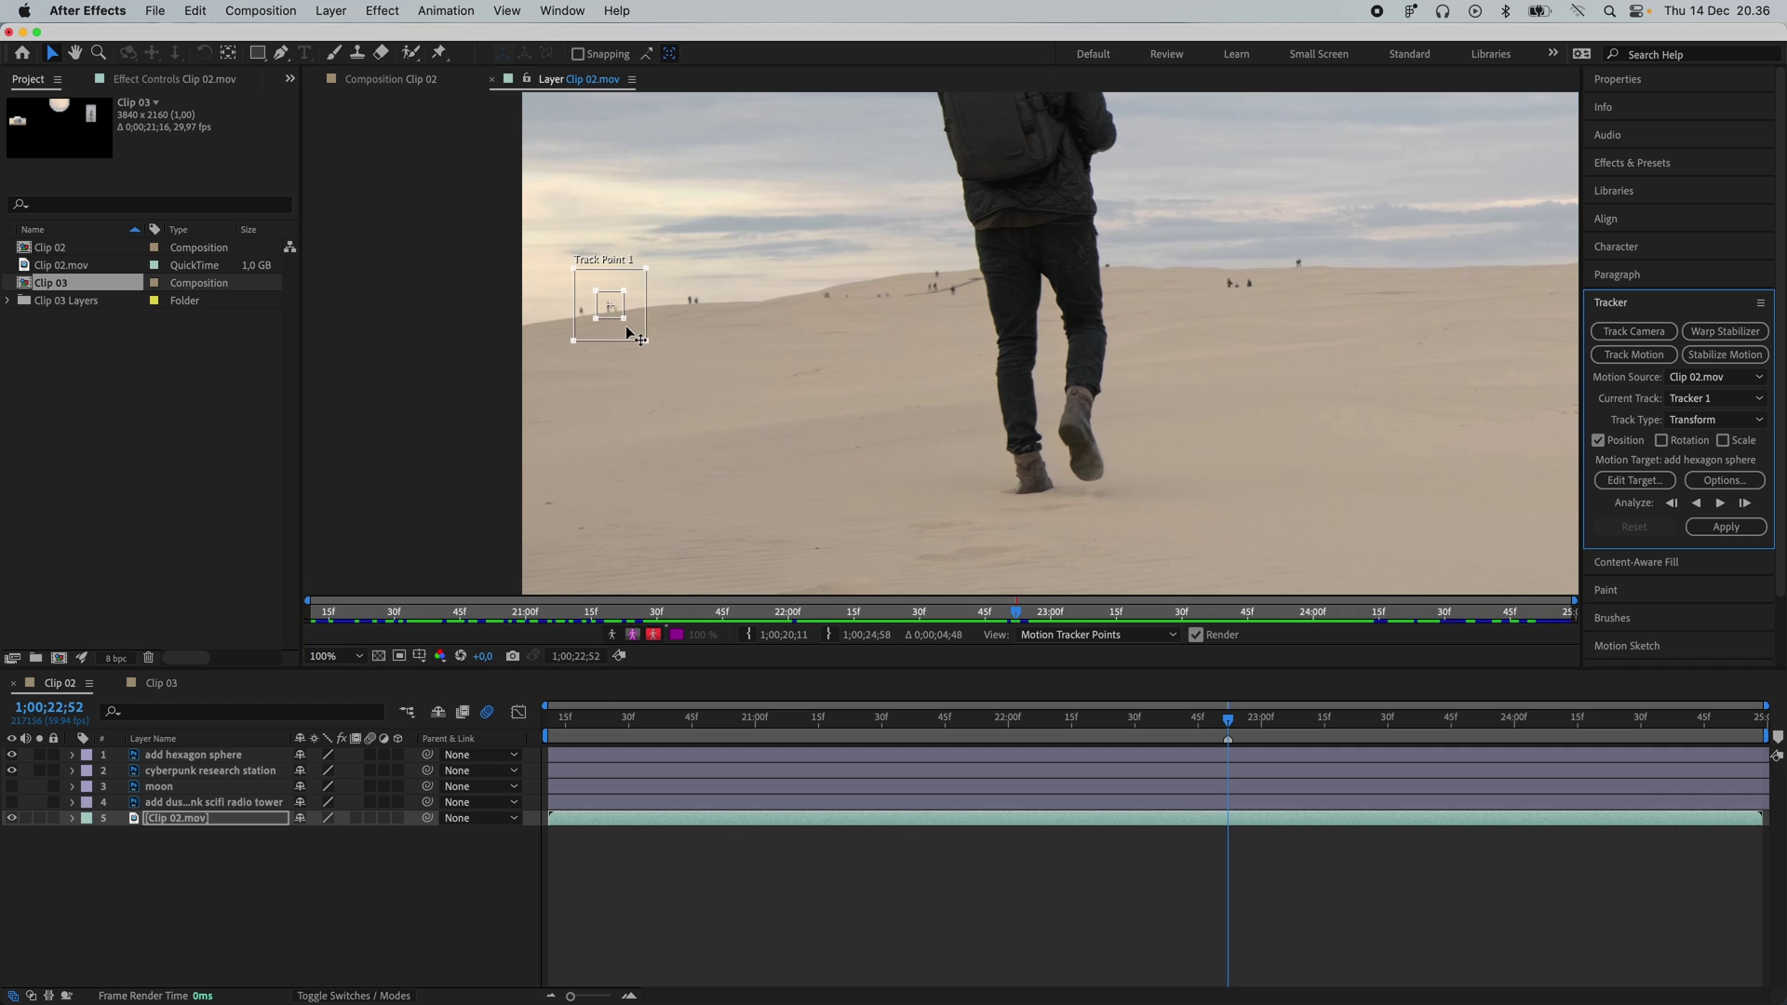
{"action": "scroll", "coordinate": [1091, 214], "scroll_direction": "up", "scroll_amount": 4}
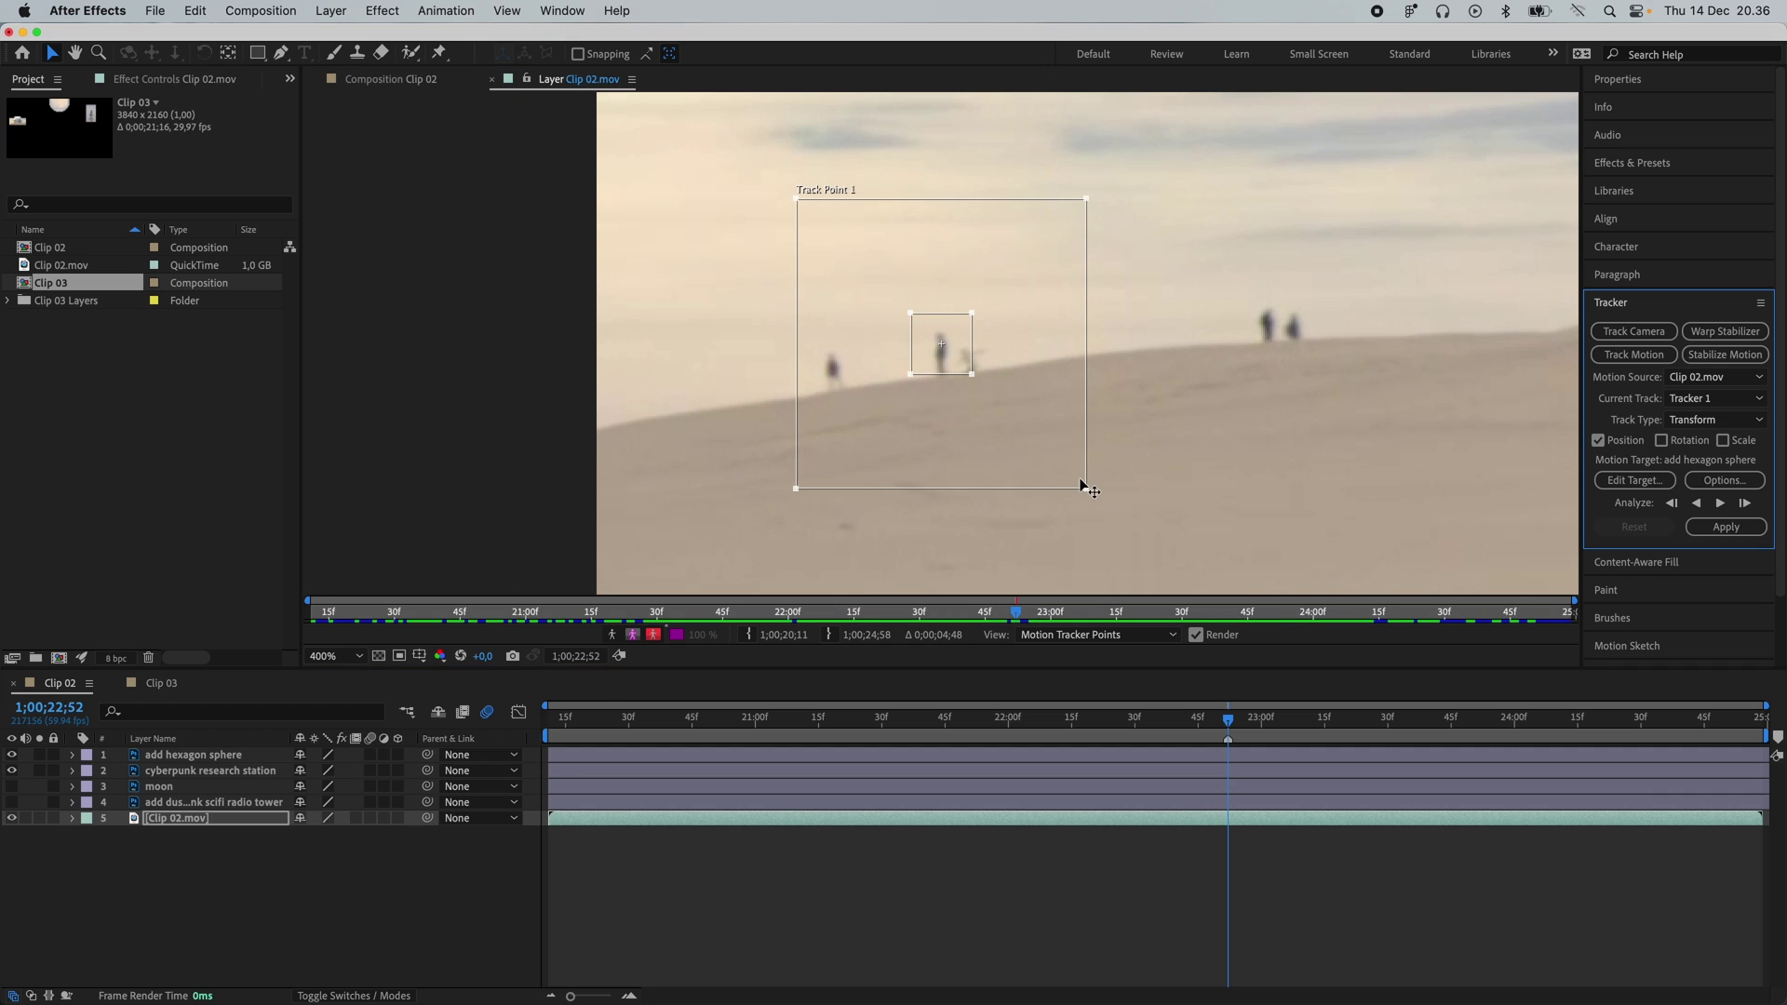
{"action": "left_click_drag", "start_coordinate": [1085, 487], "coordinate": [1035, 436]}
{"action": "scroll", "coordinate": [954, 363], "scroll_direction": "down", "scroll_amount": 2}
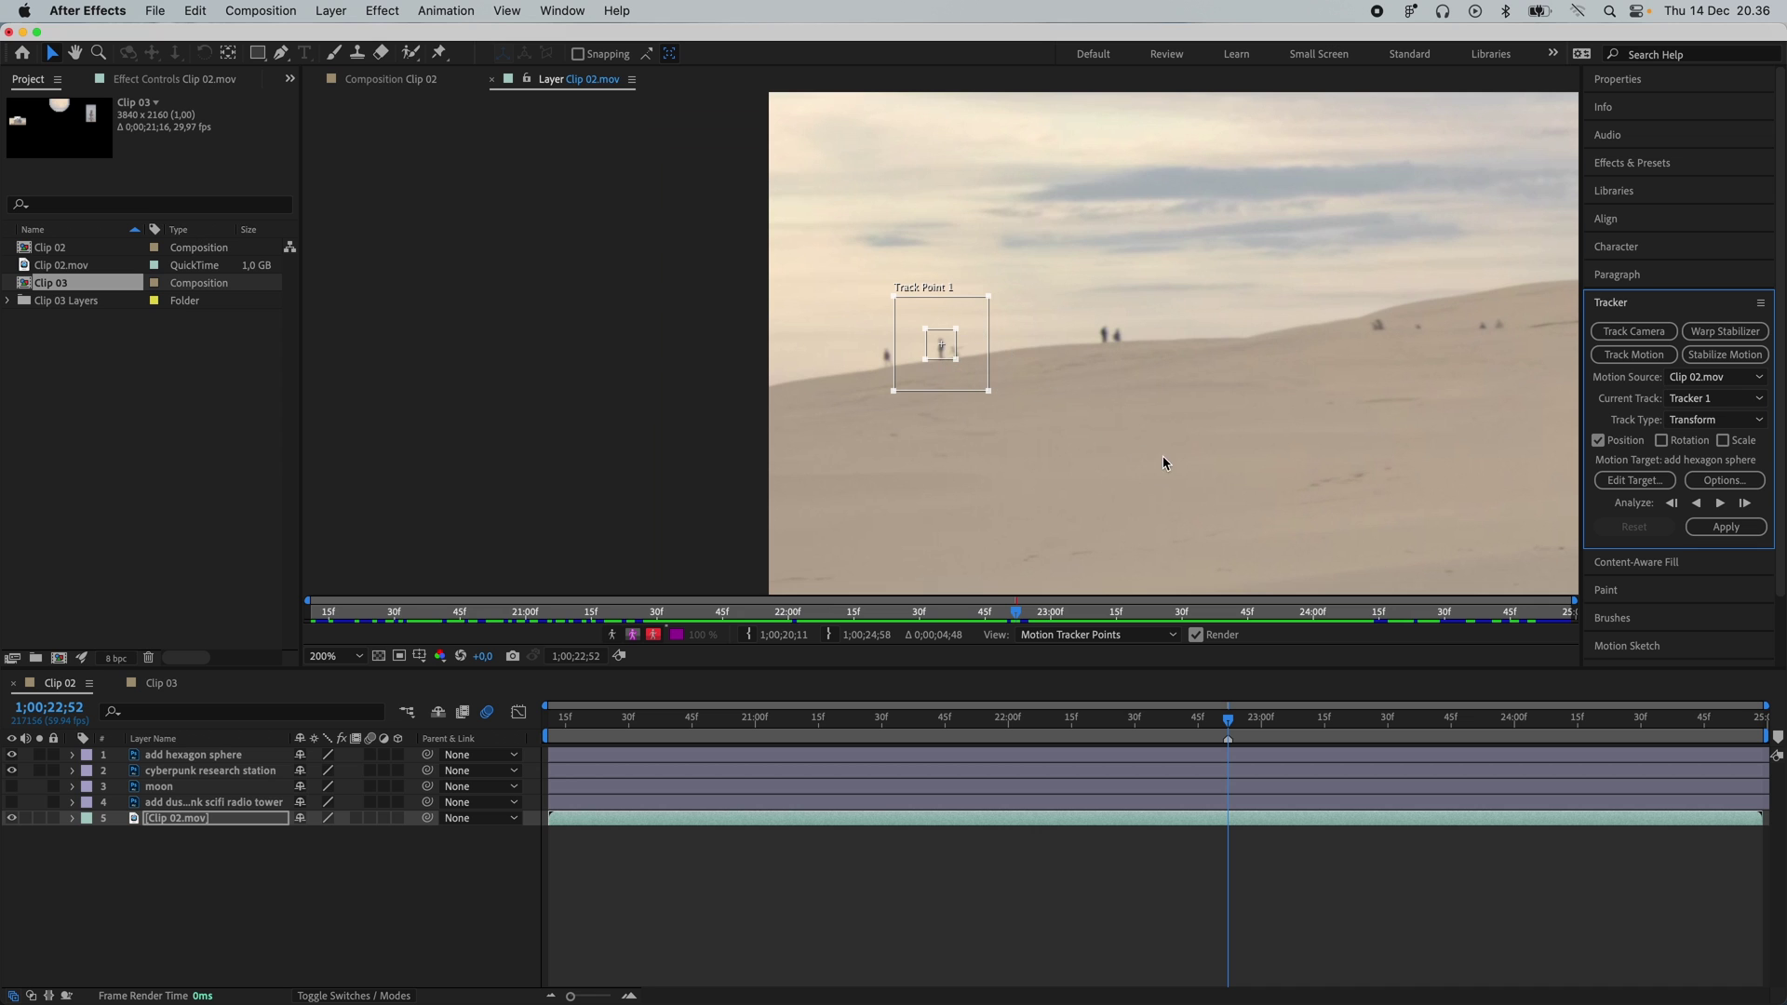
{"action": "scroll", "coordinate": [1163, 463], "scroll_direction": "down", "scroll_amount": 2}
{"action": "scroll", "coordinate": [1023, 390], "scroll_direction": "up", "scroll_amount": 4}
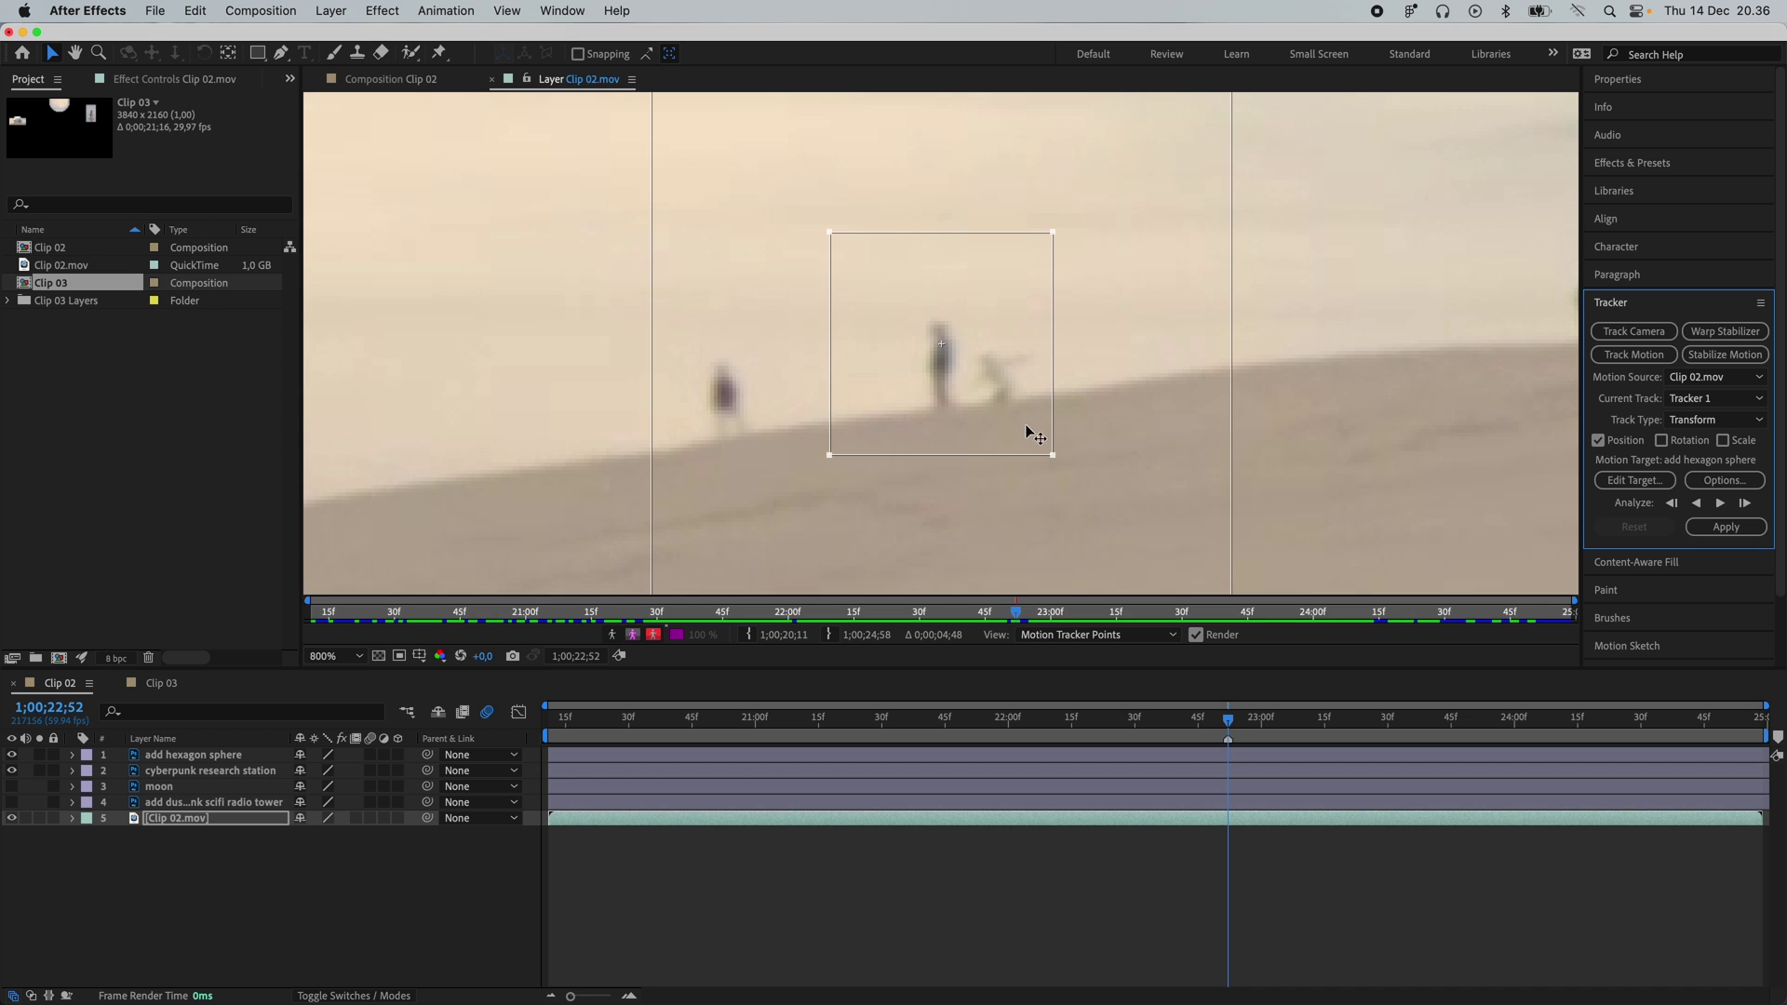
{"action": "scroll", "coordinate": [1025, 427], "scroll_direction": "down", "scroll_amount": 2}
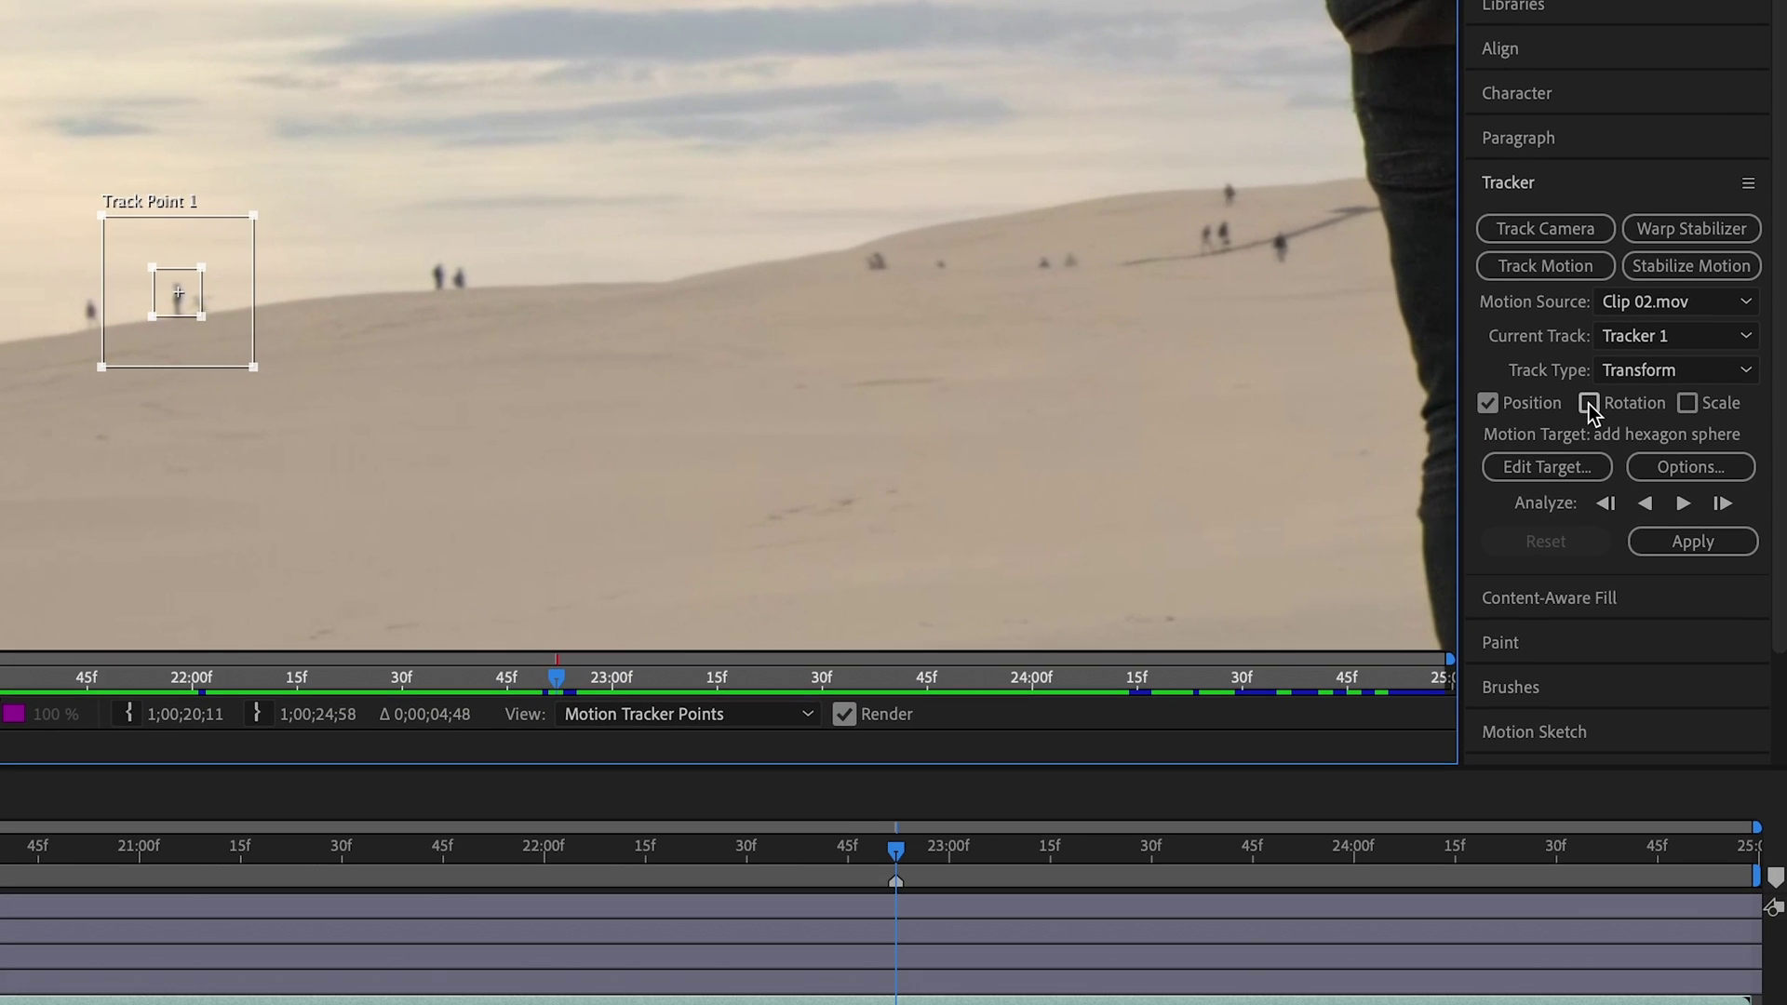
- Enable Rotation for Tracker 1 and place Track Point 2 on the pair of distant figures along the dune ridge
{"action": "left_click", "coordinate": [1589, 403]}
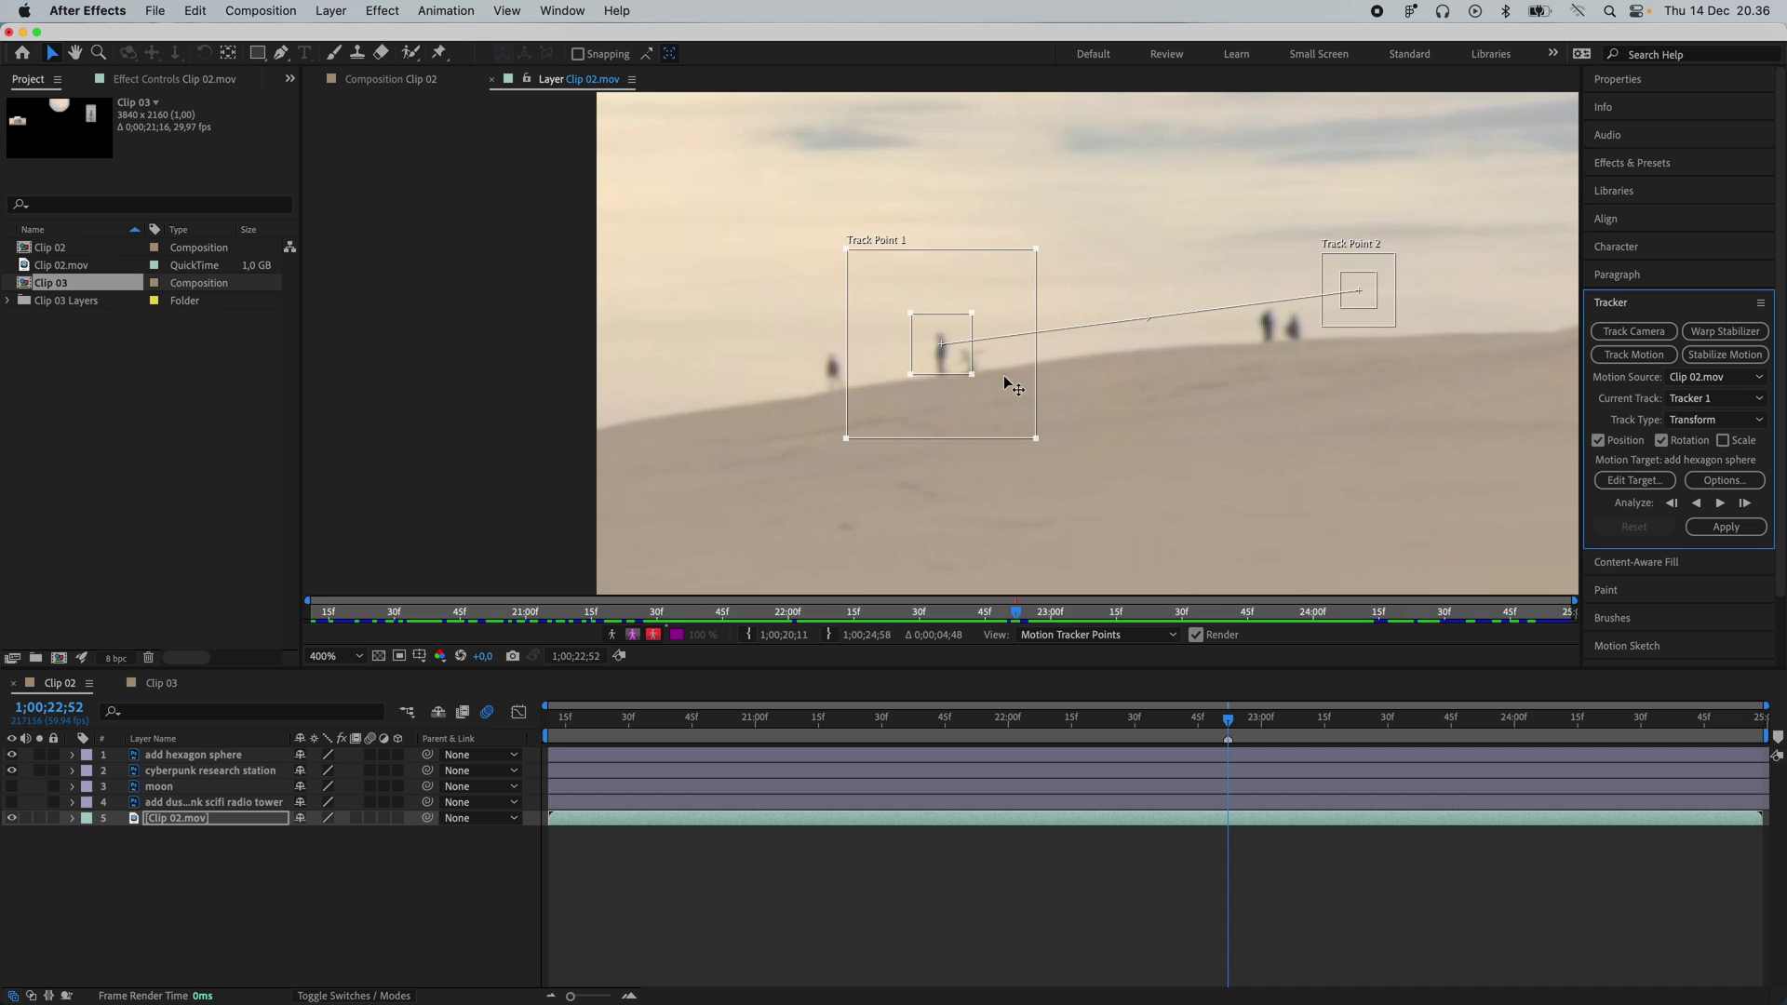
{"action": "left_click_drag", "start_coordinate": [1396, 379], "coordinate": [1009, 373]}
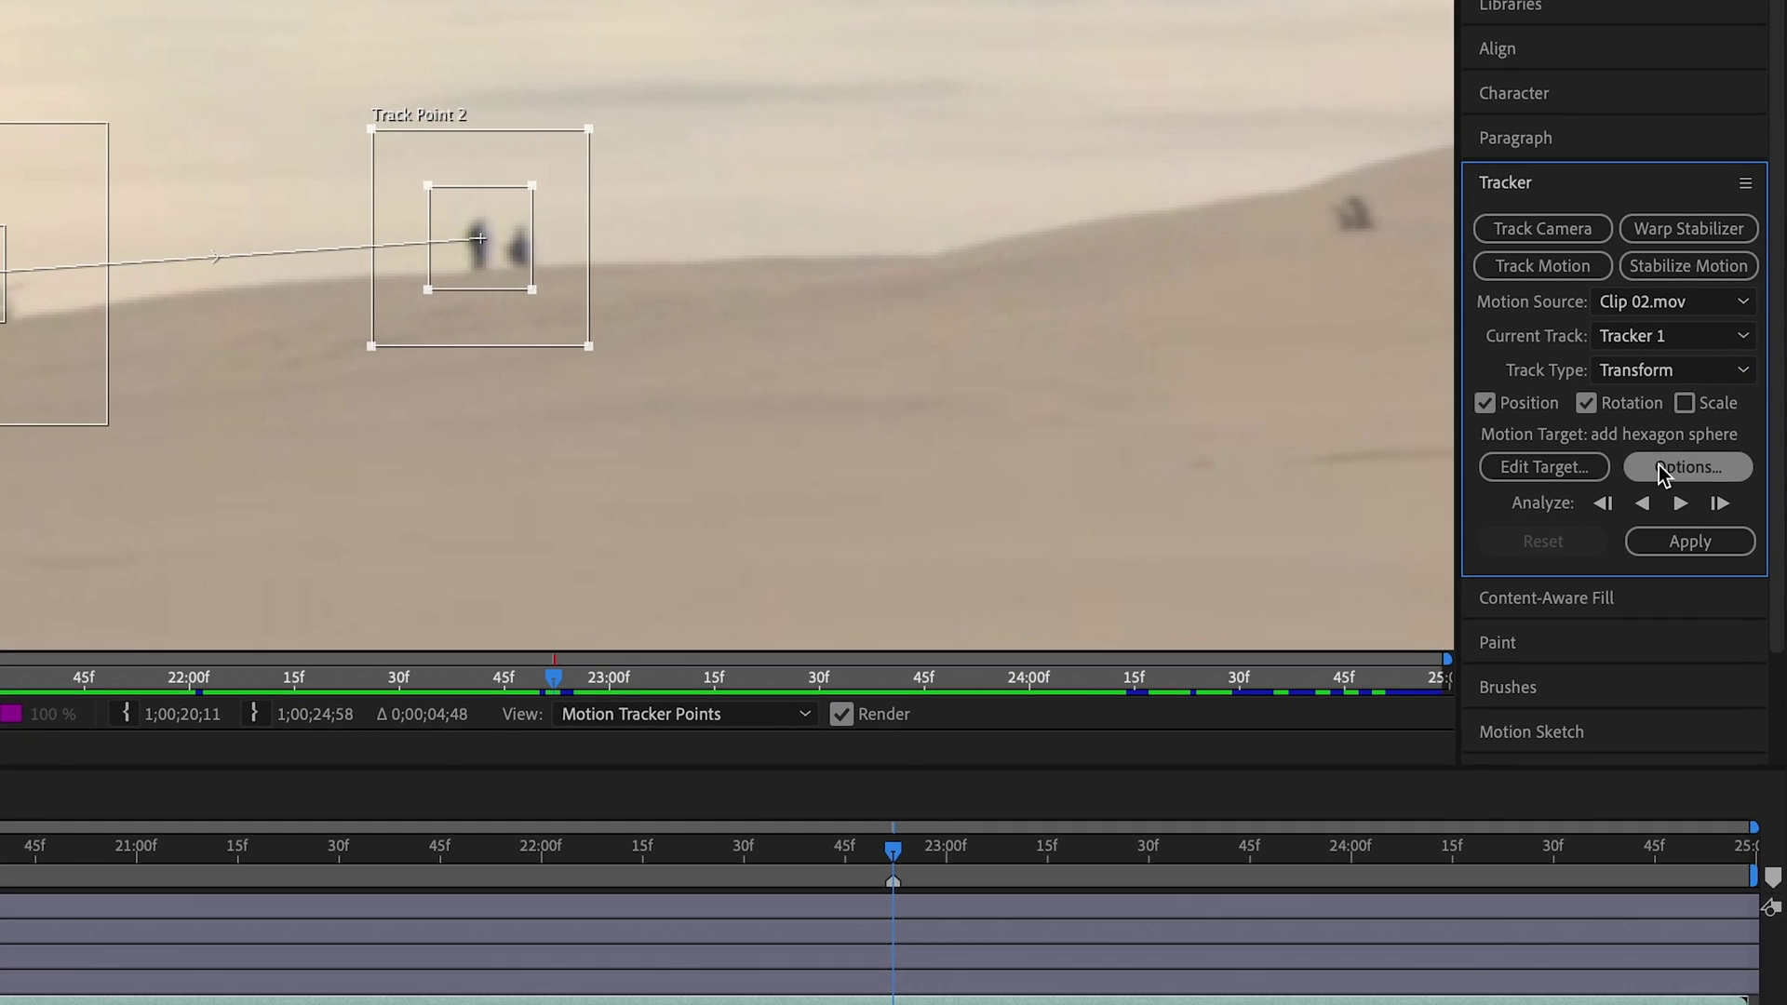
- Configure the Tracker 1 options to Stop Tracking when confidence falls below a set percentage
{"action": "left_click", "coordinate": [1725, 481]}
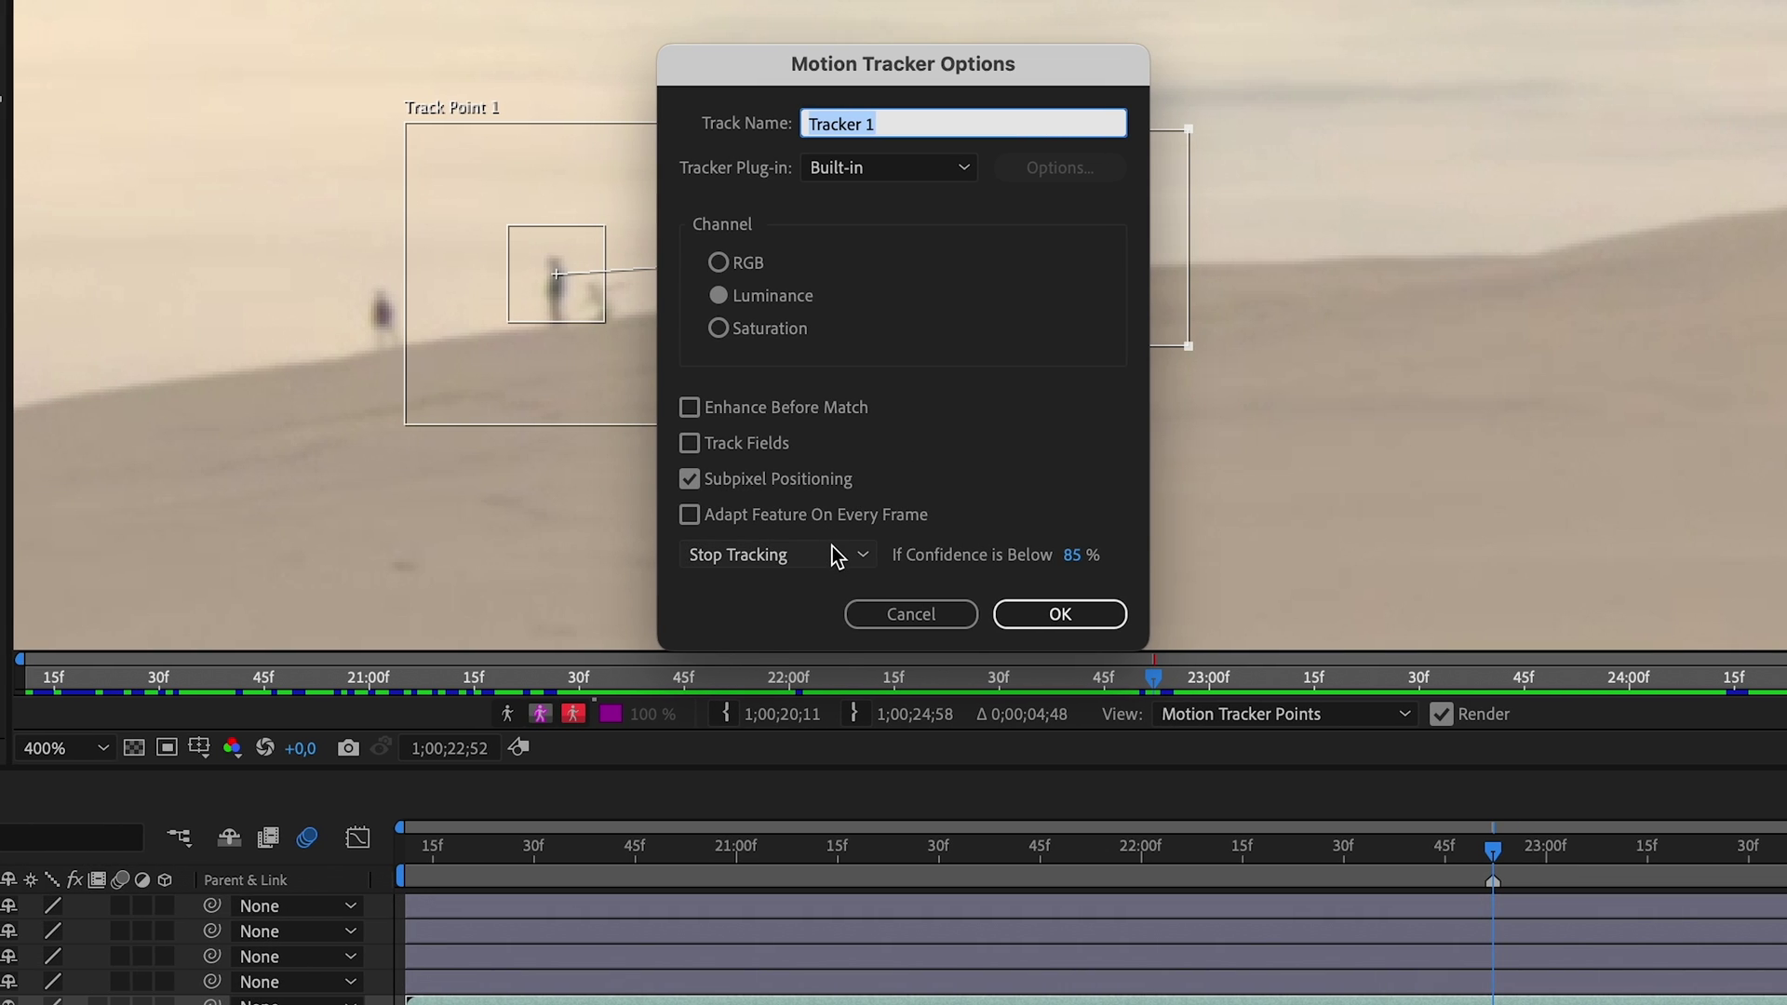
{"action": "left_click", "coordinate": [419, 554]}
{"action": "left_click", "coordinate": [419, 554]}
{"action": "left_click", "coordinate": [1071, 555]}
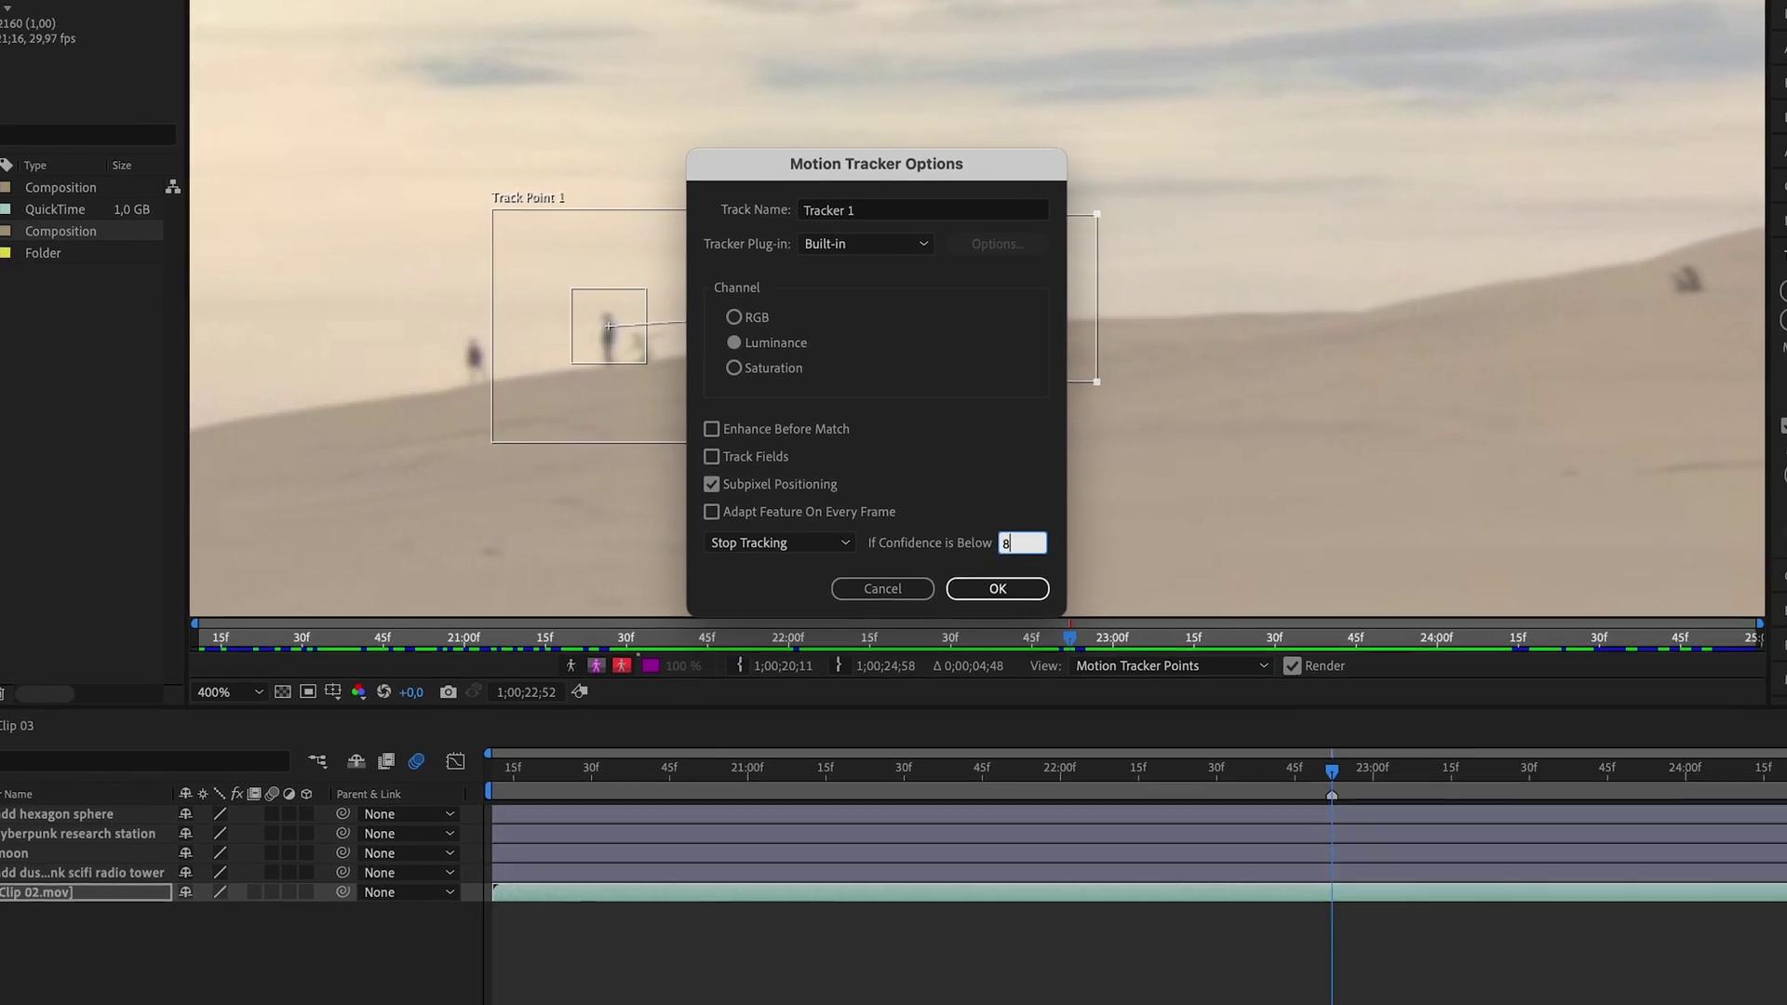
{"action": "key", "text": "Return"}
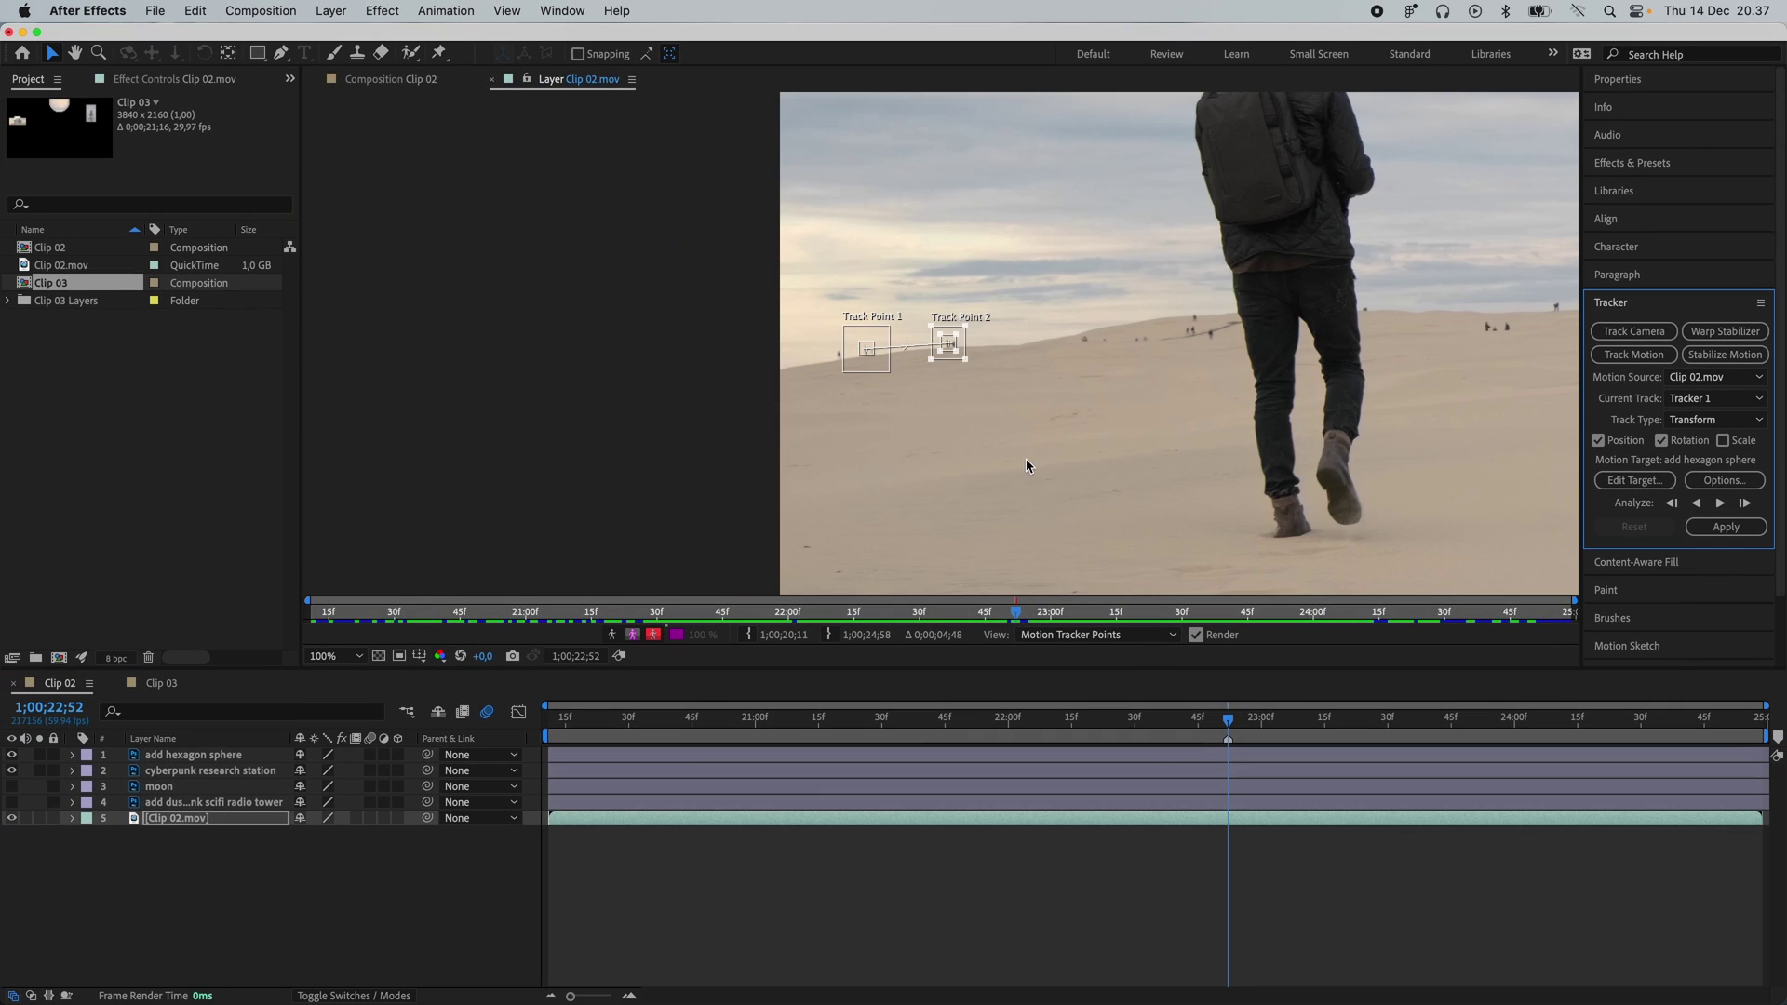
- Analyze Tracker 1 forward from the marker frame to the clip end and backward to its start, and check the tracked points
{"action": "scroll", "coordinate": [1027, 467], "scroll_direction": "down", "scroll_amount": 2}
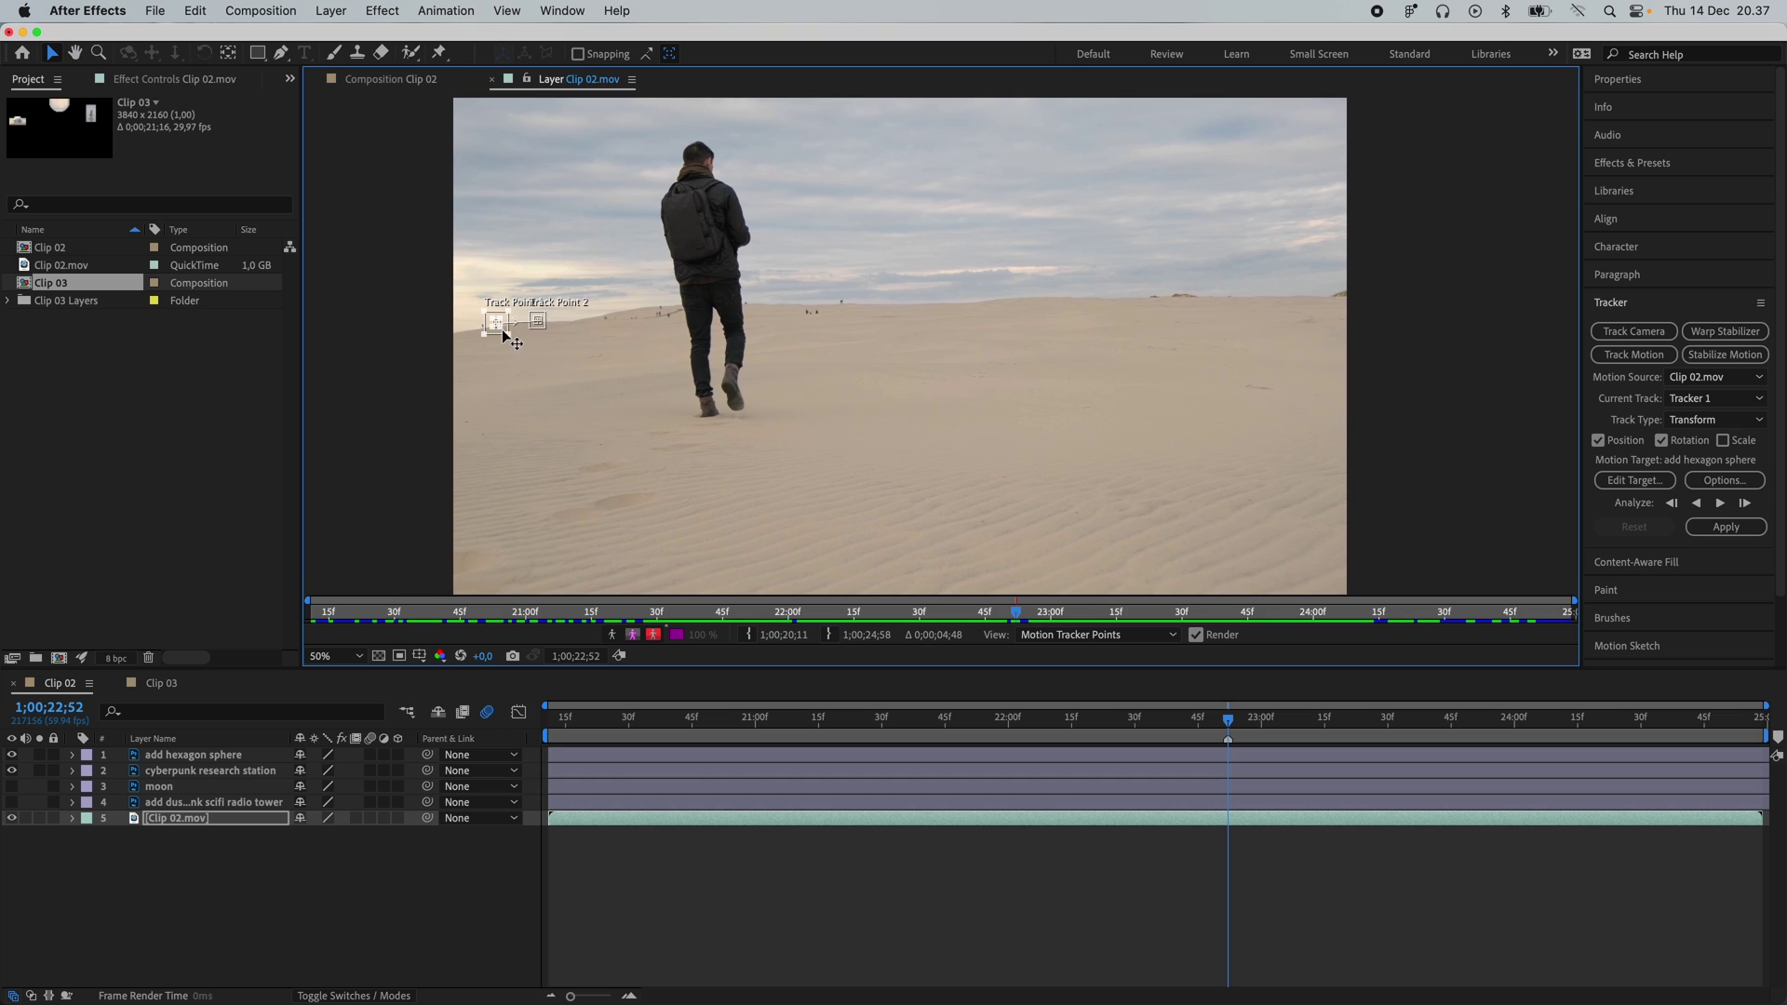
{"action": "left_click", "coordinate": [1662, 545]}
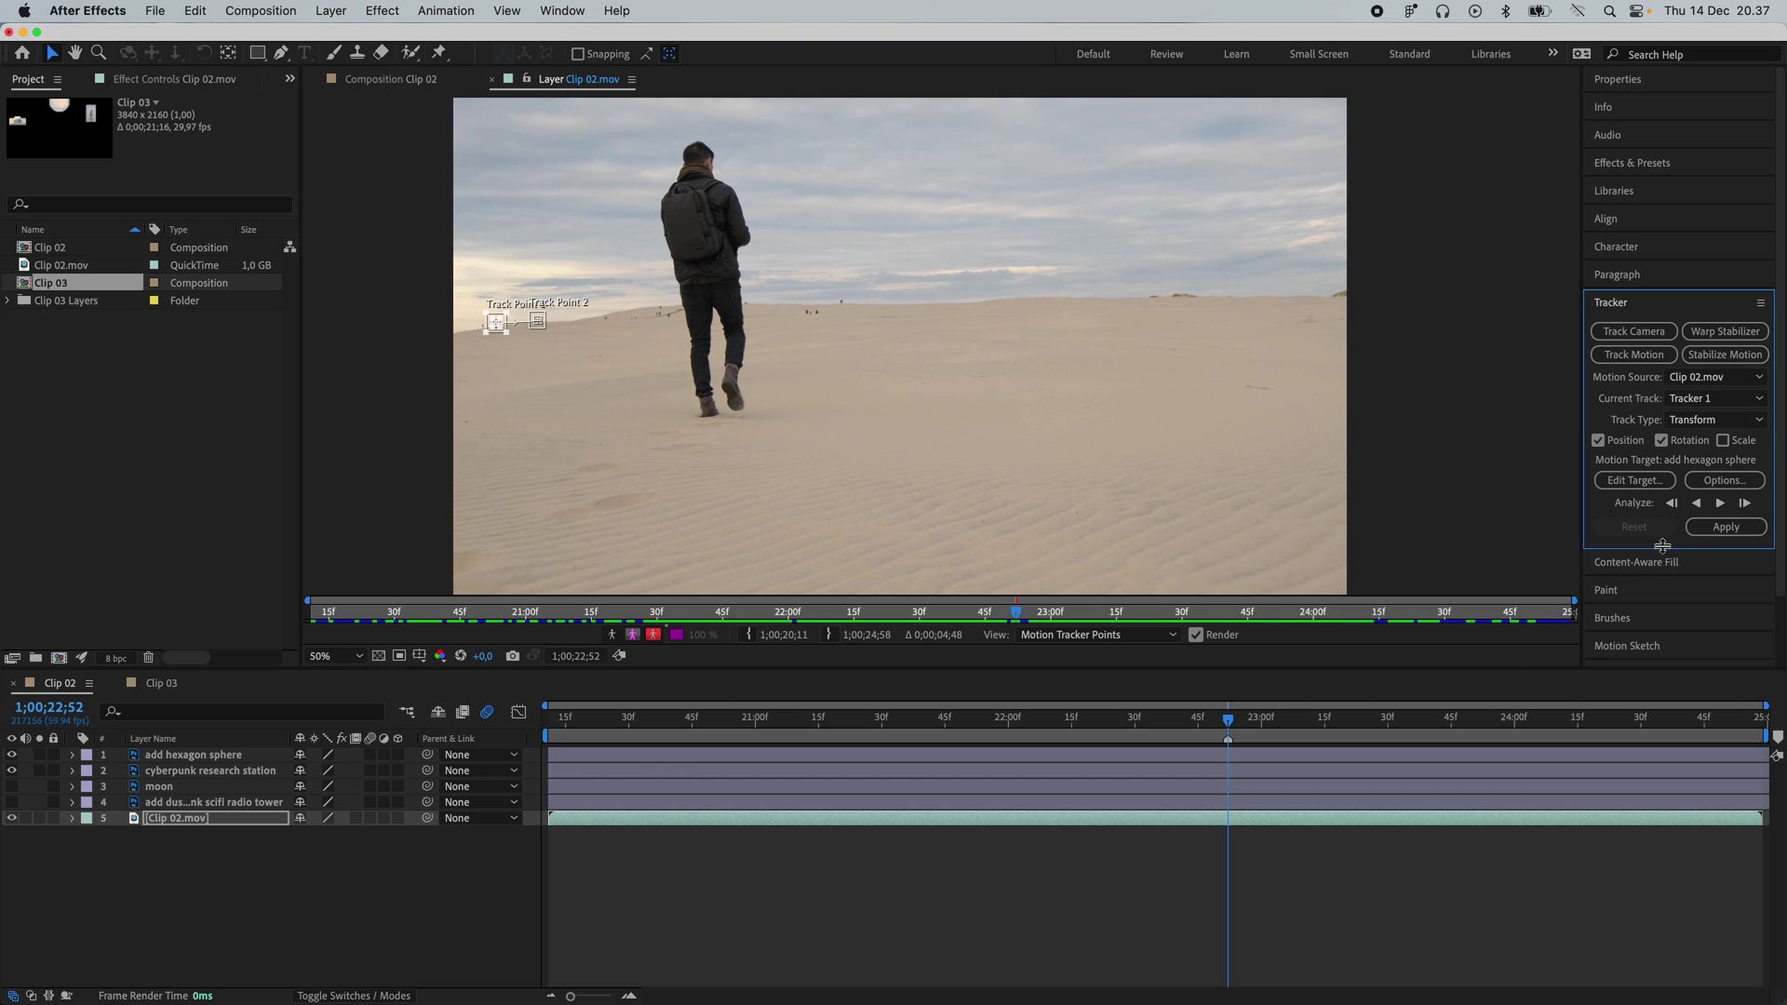
{"action": "left_click", "coordinate": [1721, 504]}
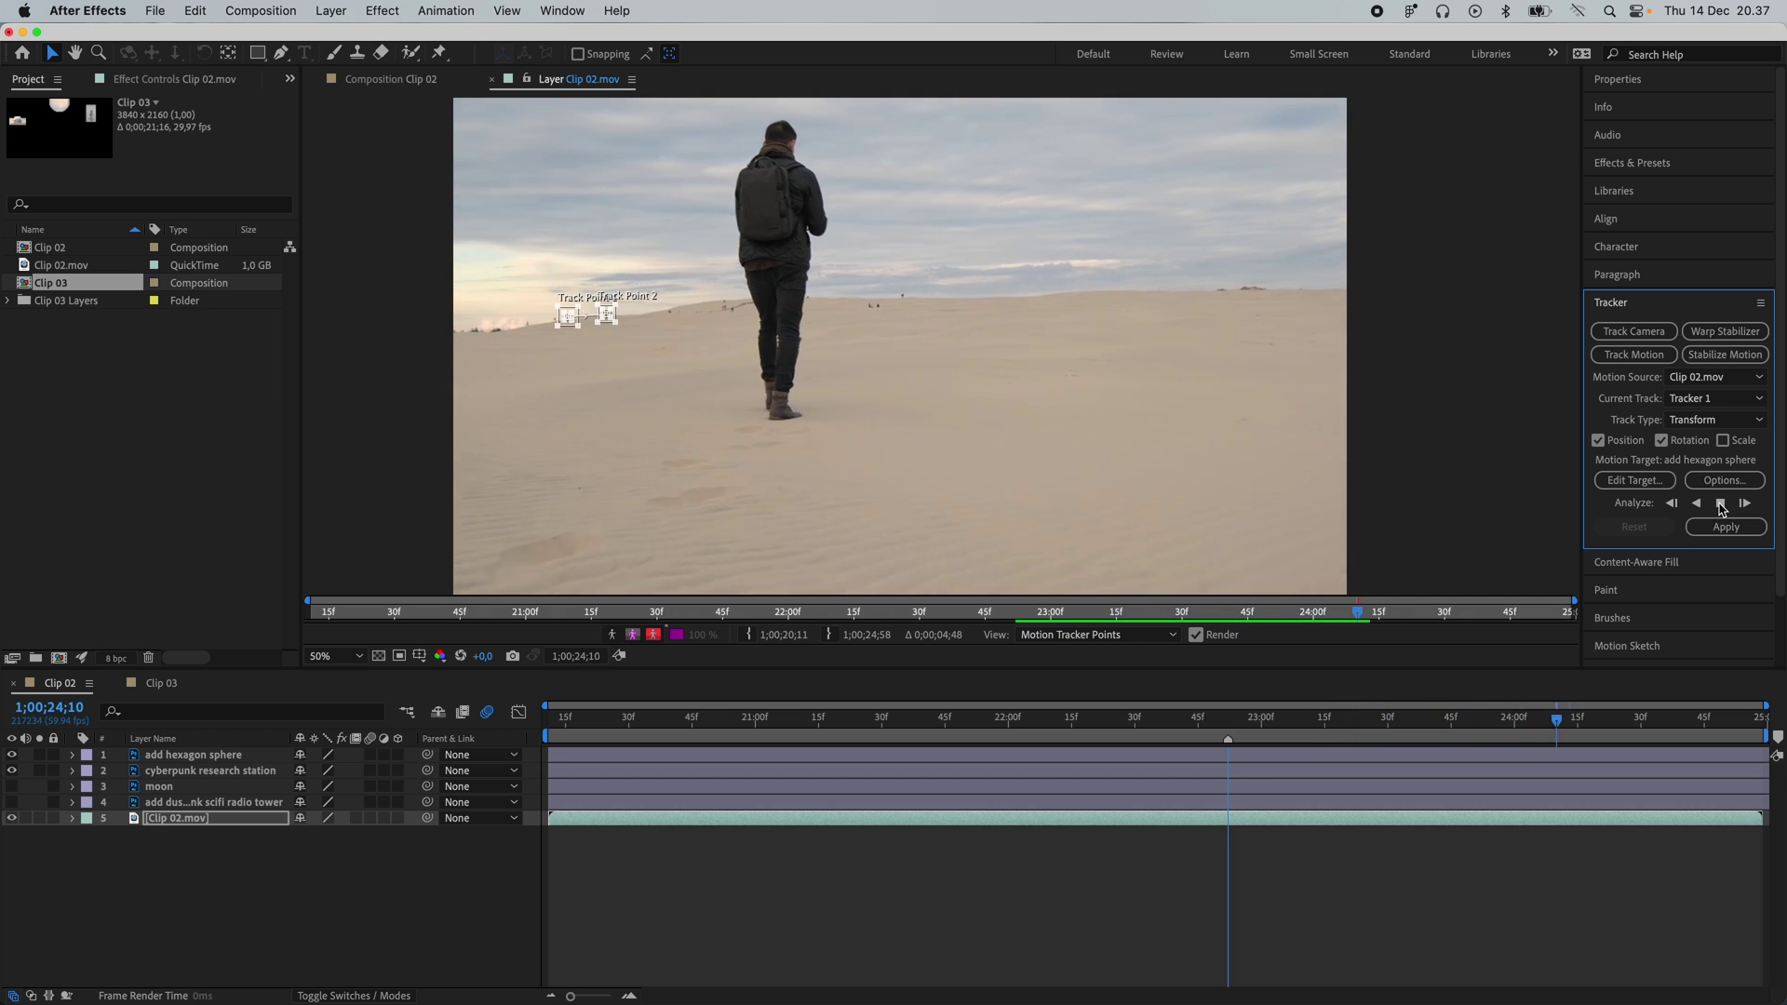
{"action": "left_click_drag", "start_coordinate": [1759, 718], "coordinate": [1228, 750]}
{"action": "left_click", "coordinate": [1698, 504]}
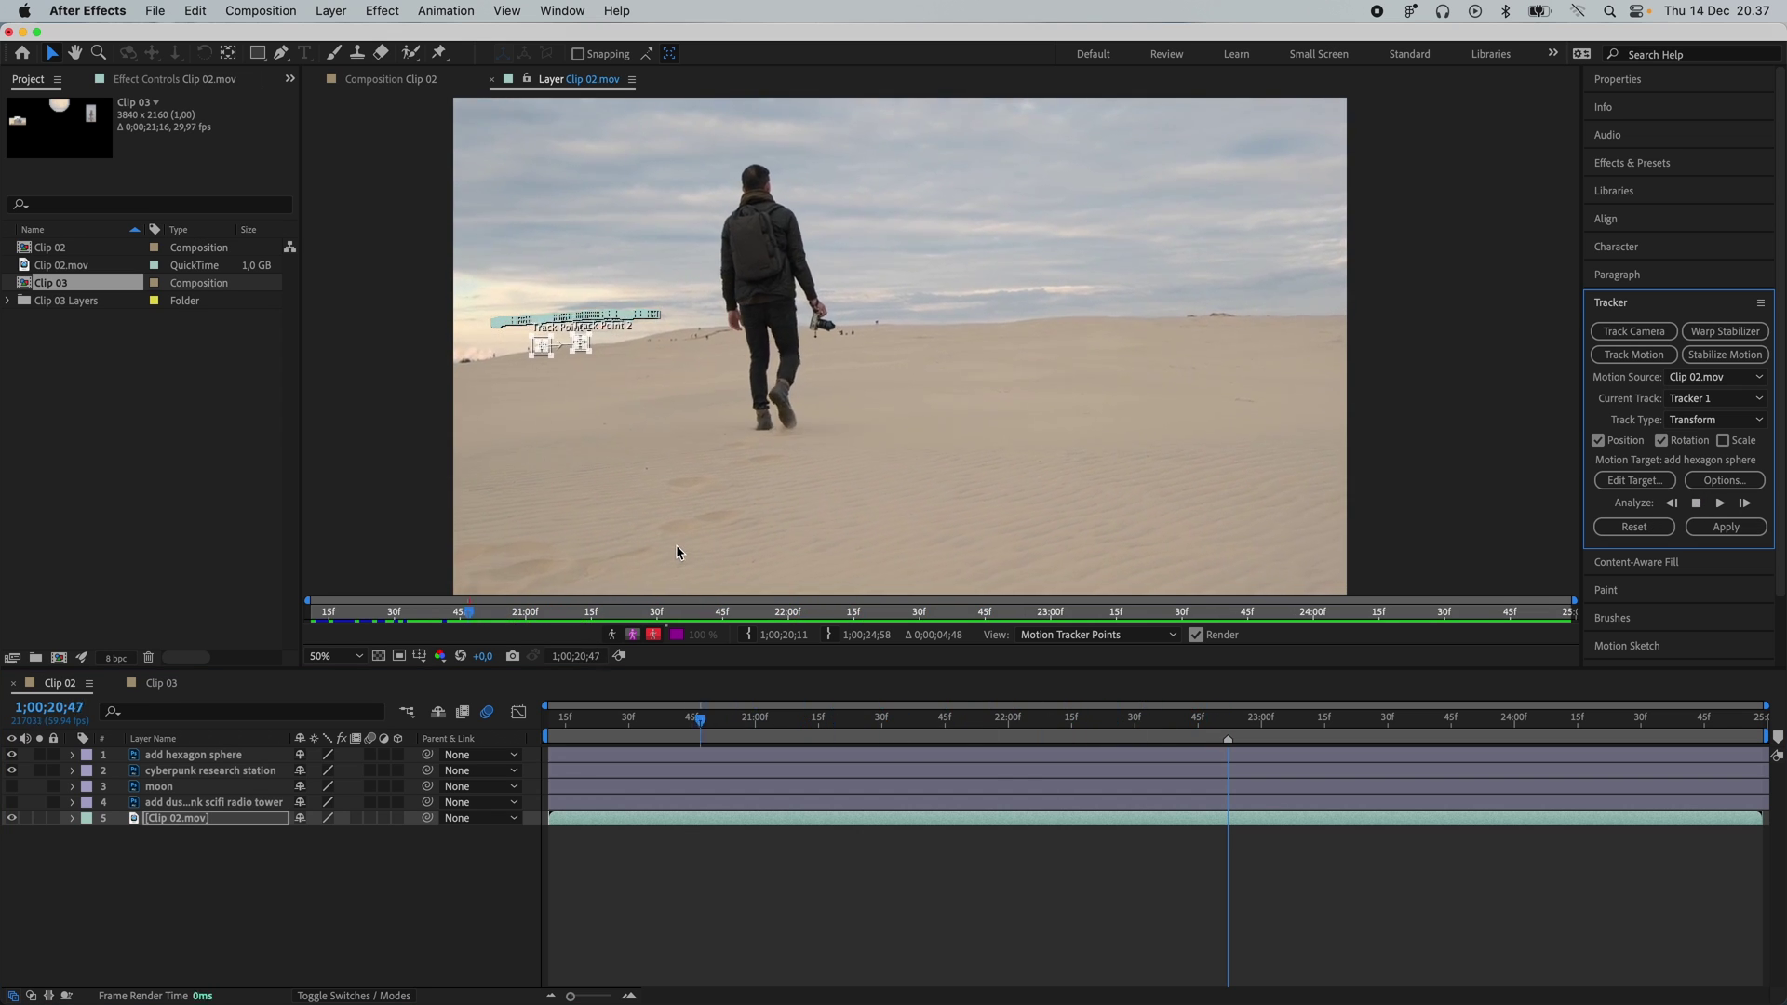
{"action": "scroll", "coordinate": [724, 434], "scroll_direction": "up", "scroll_amount": 2}
{"action": "left_click_drag", "start_coordinate": [983, 395], "coordinate": [1021, 406]}
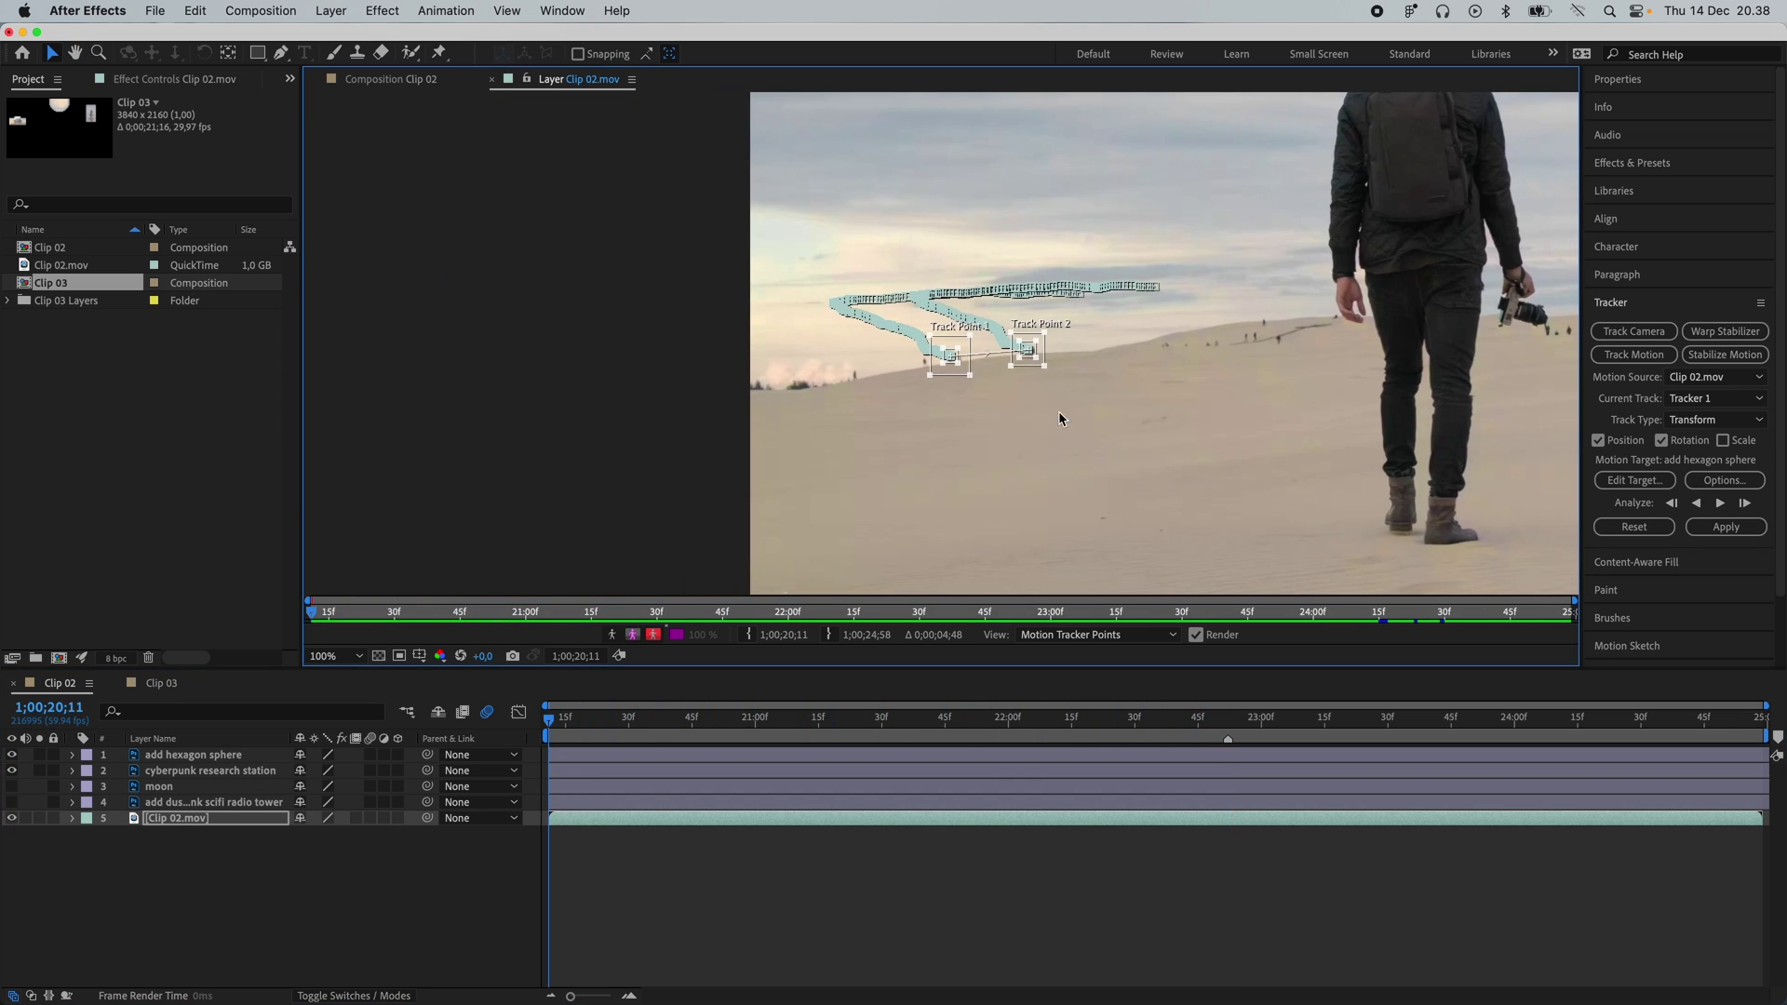
{"action": "left_click_drag", "start_coordinate": [545, 732], "coordinate": [1116, 676]}
{"action": "scroll", "coordinate": [1061, 447], "scroll_direction": "down", "scroll_amount": 2}
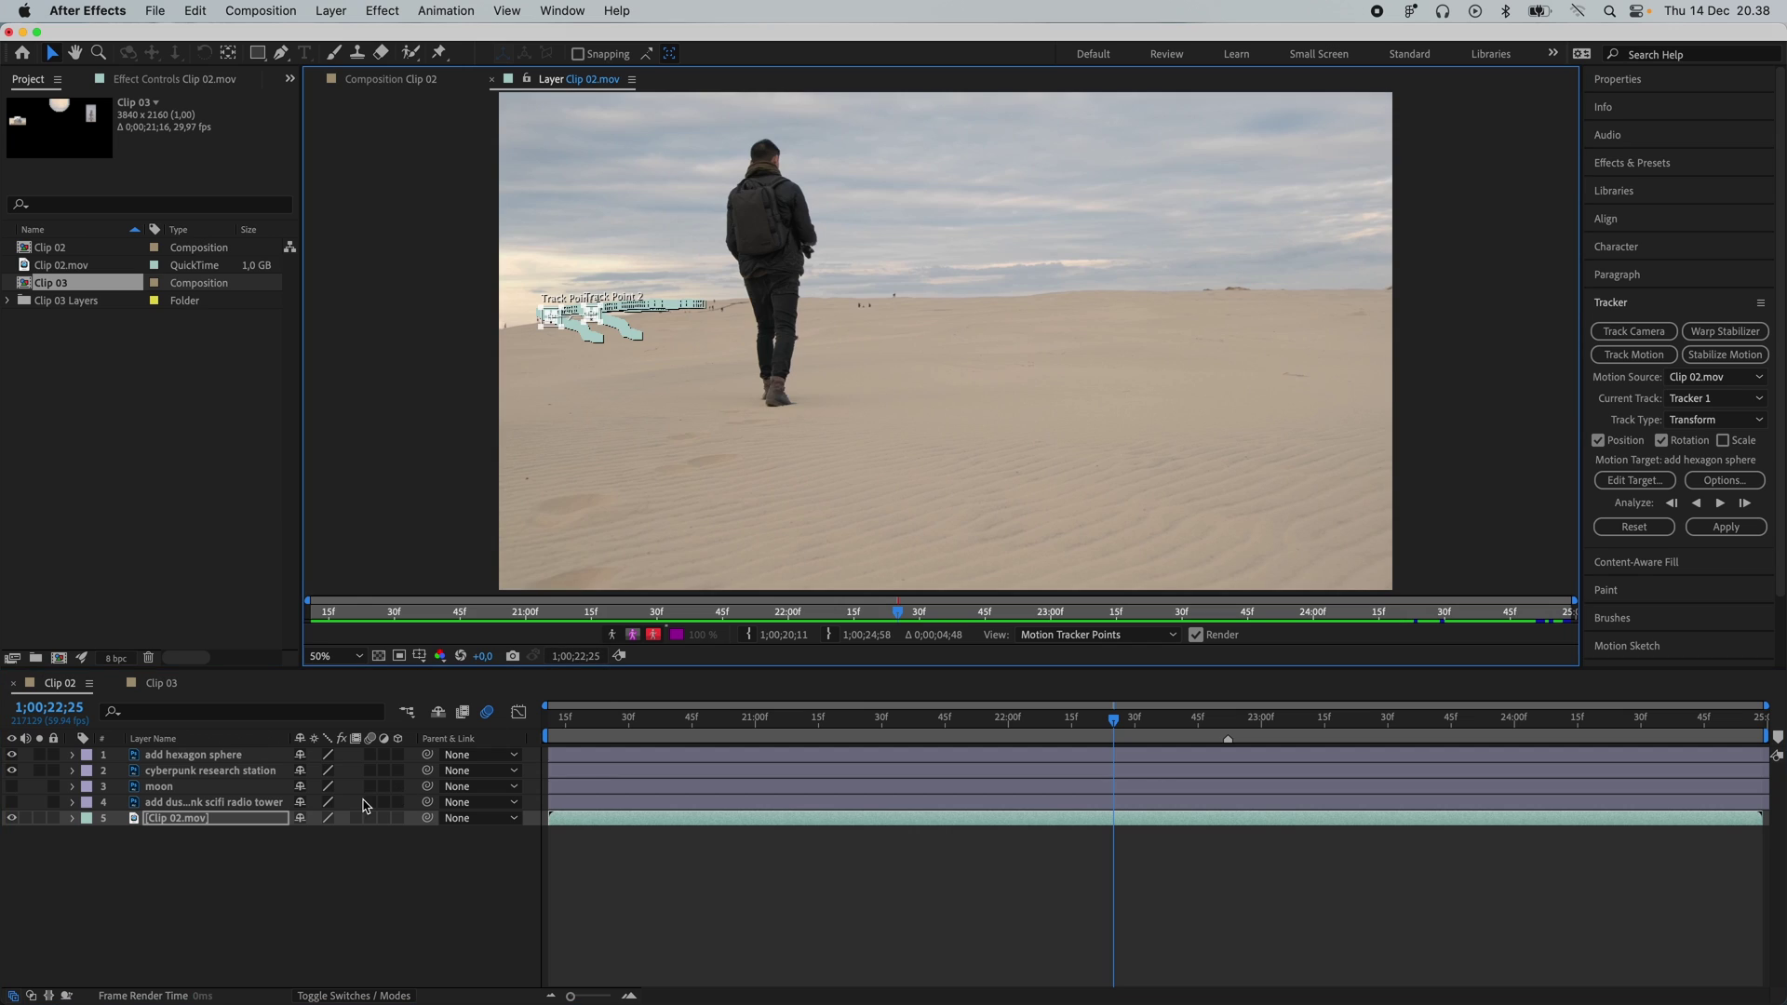
- Add a new null object to the Clip 02 composition
{"action": "right_click", "coordinate": [221, 875]}
{"action": "mouse_move", "coordinate": [307, 759]}
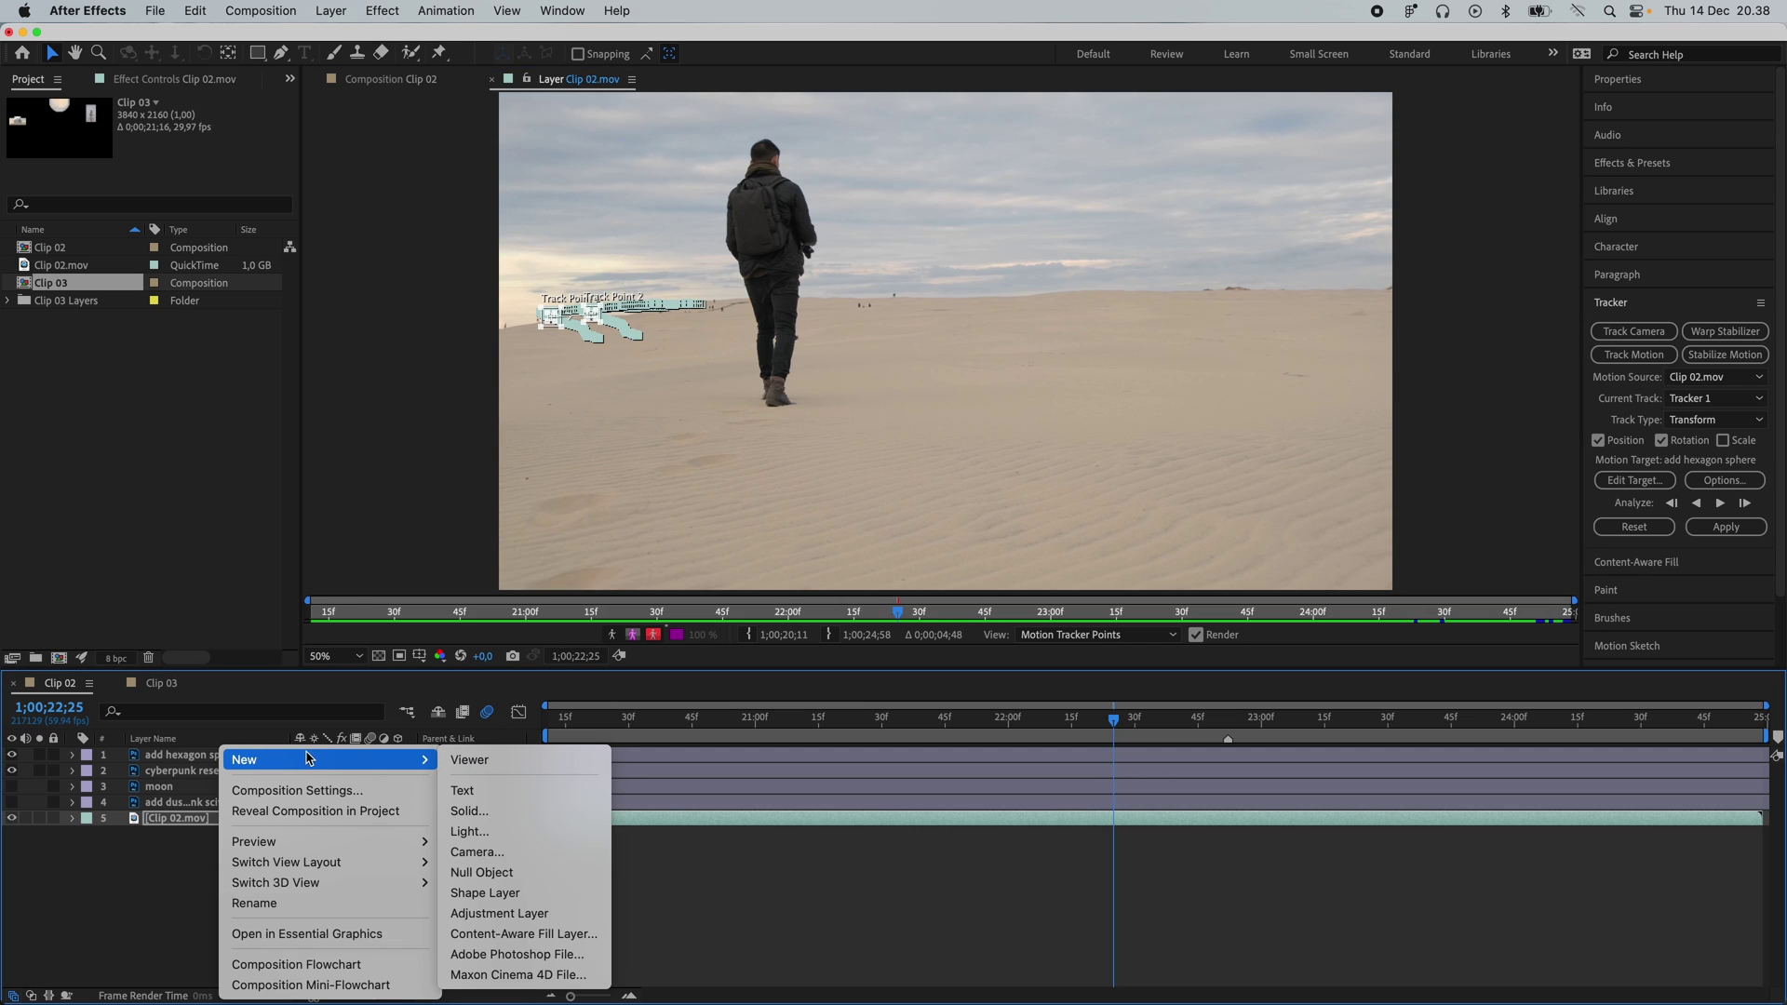
{"action": "left_click", "coordinate": [537, 881]}
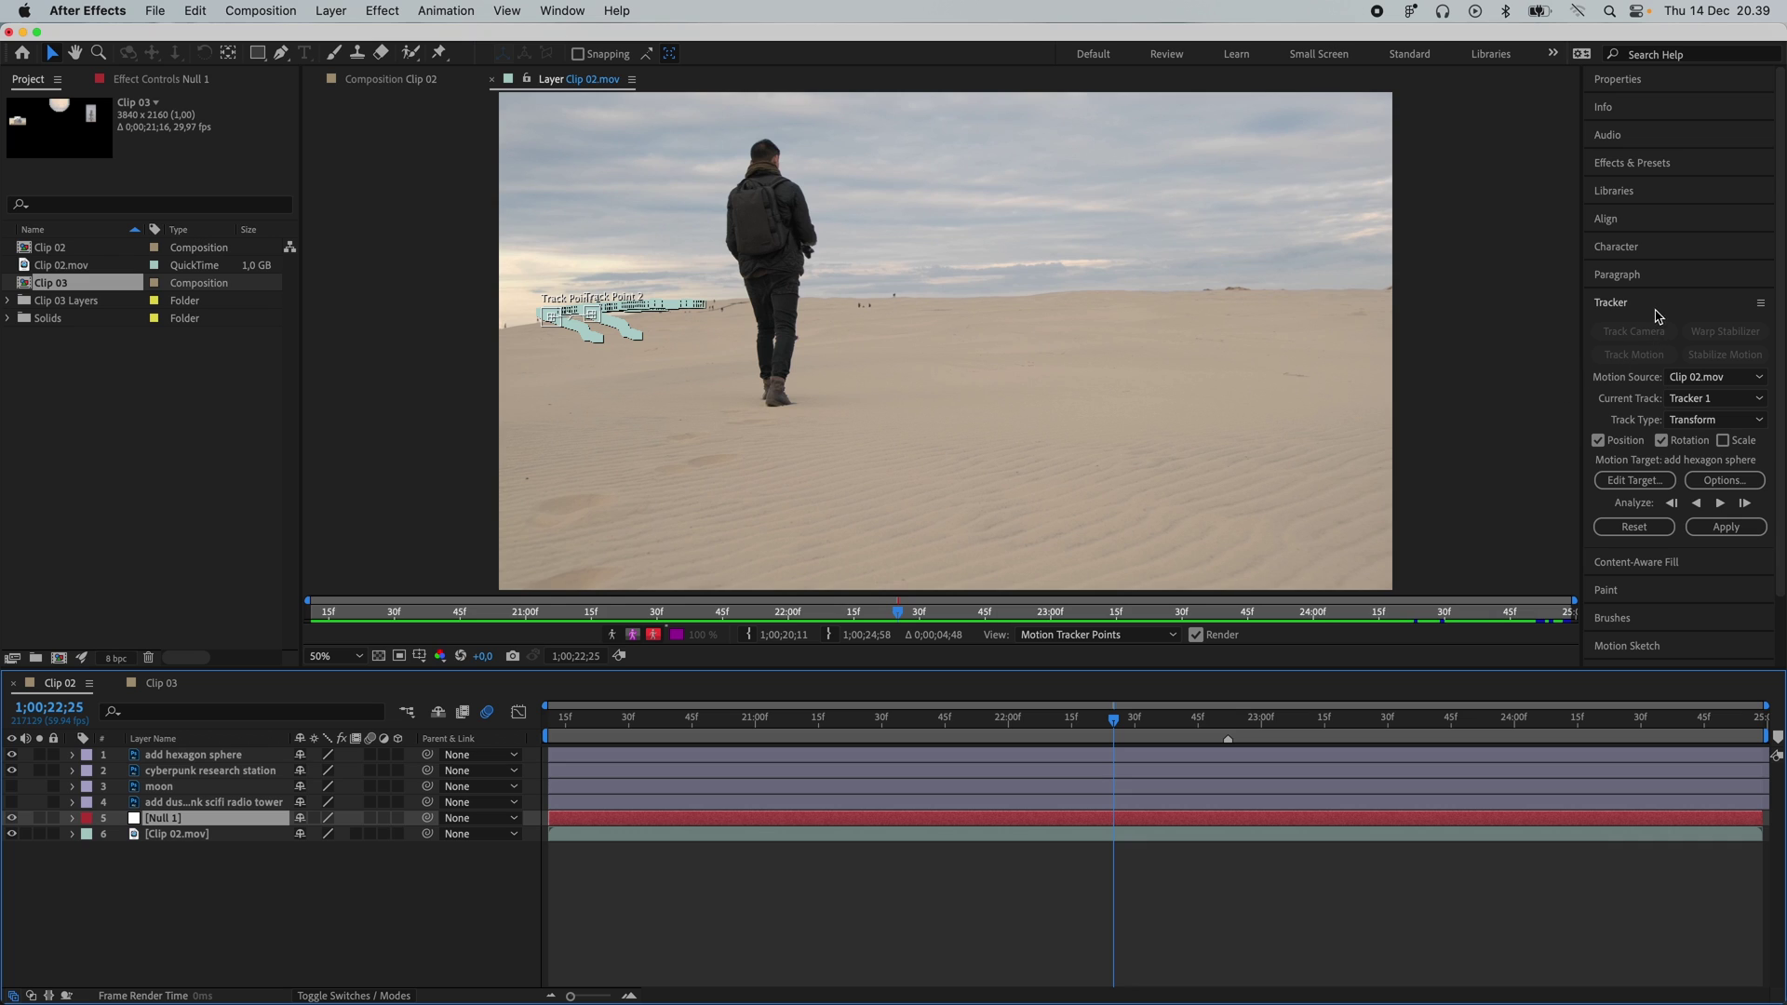
- Set the motion target of Tracker 1 to Null 1 and apply the tracking data in X and Y
{"action": "left_click", "coordinate": [1641, 482]}
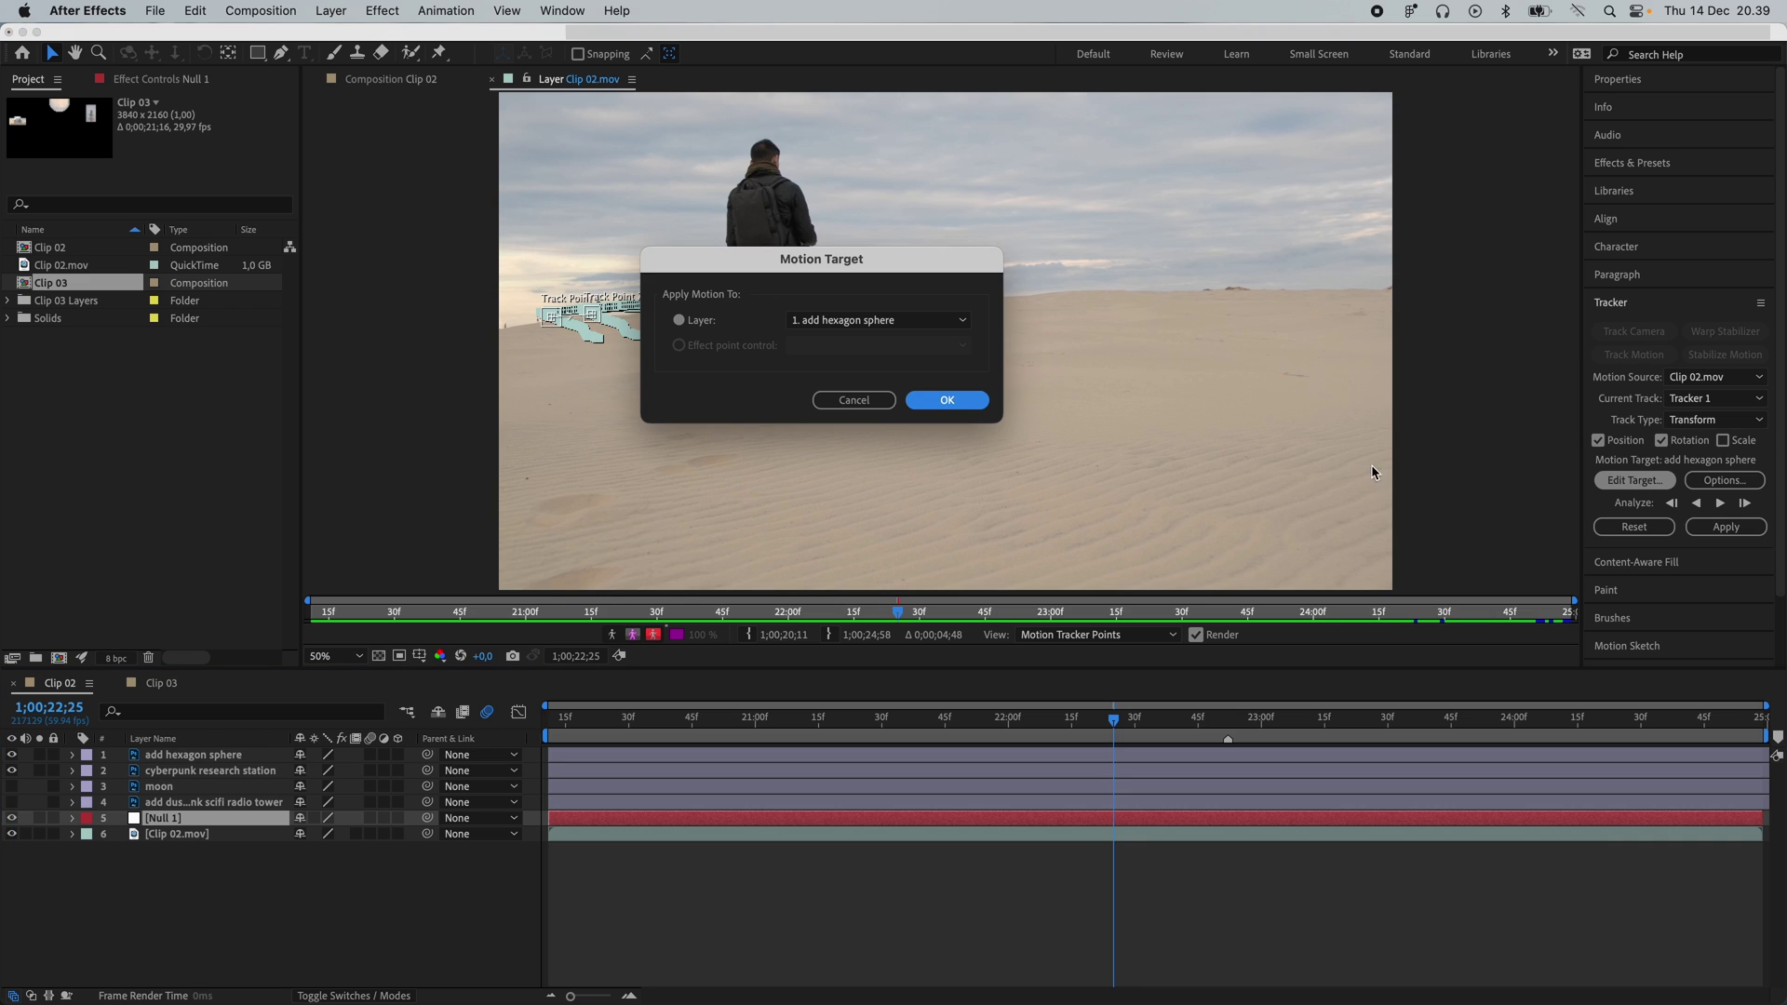
{"action": "left_click", "coordinate": [926, 321]}
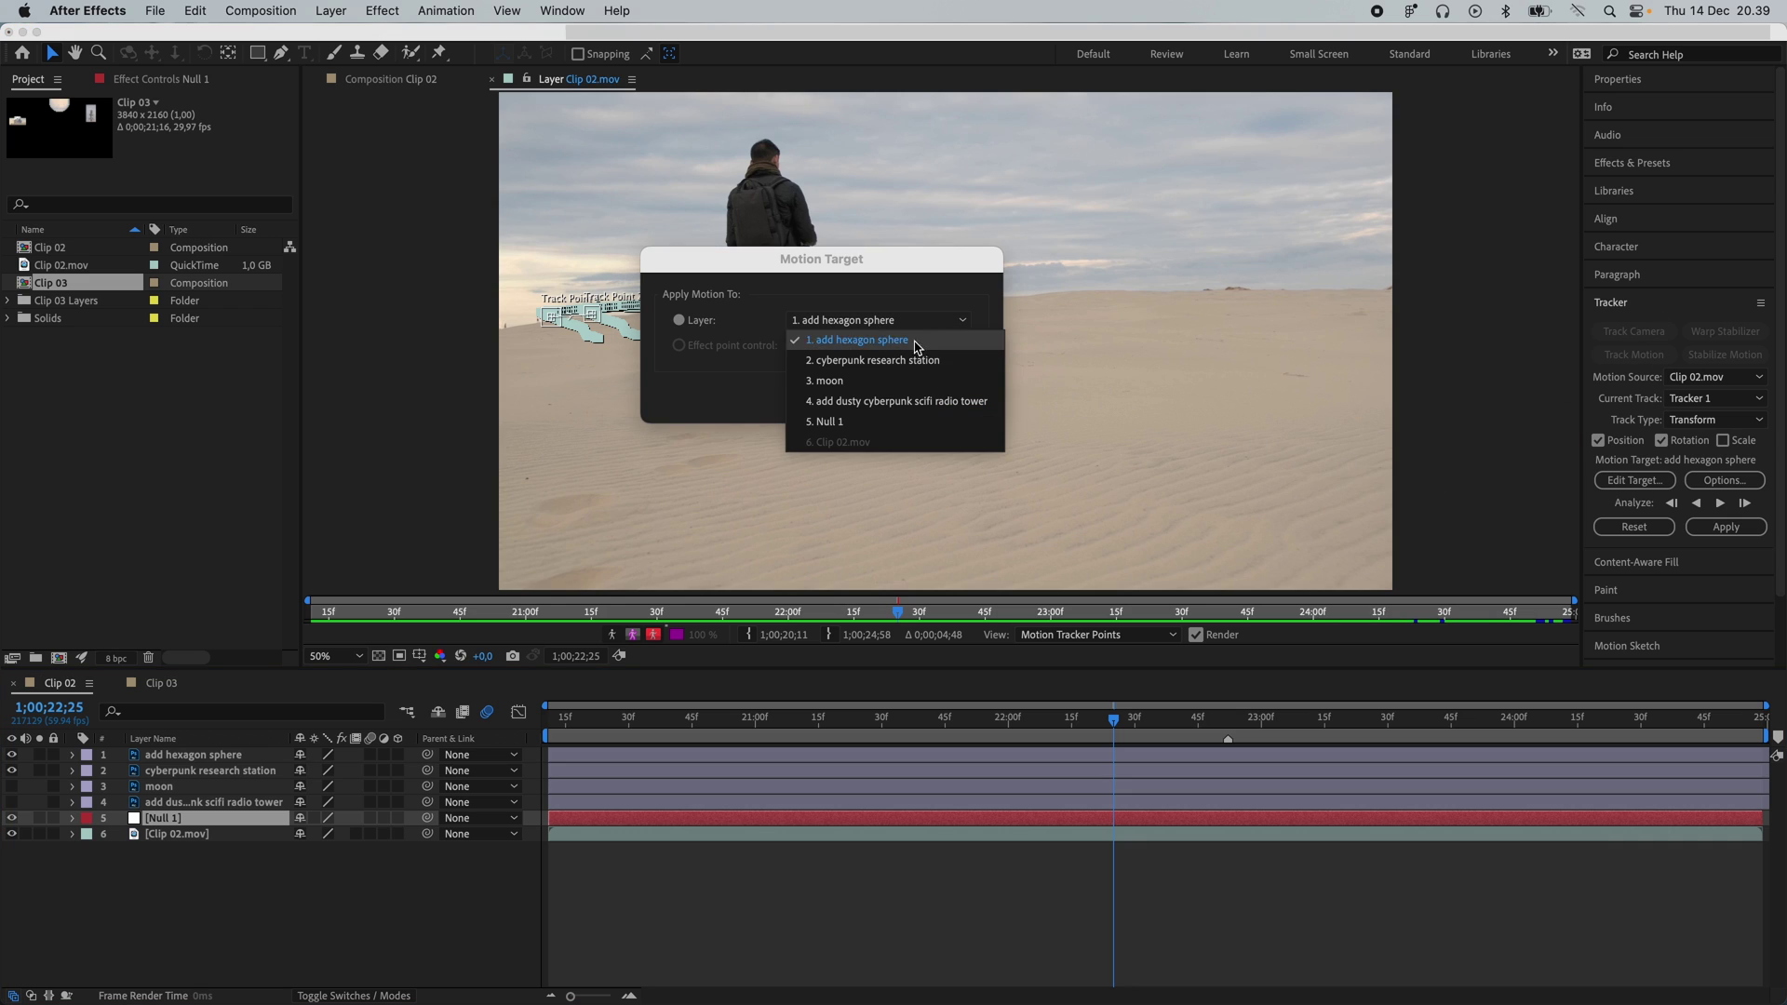
{"action": "left_click", "coordinate": [868, 424]}
{"action": "left_click", "coordinate": [926, 406]}
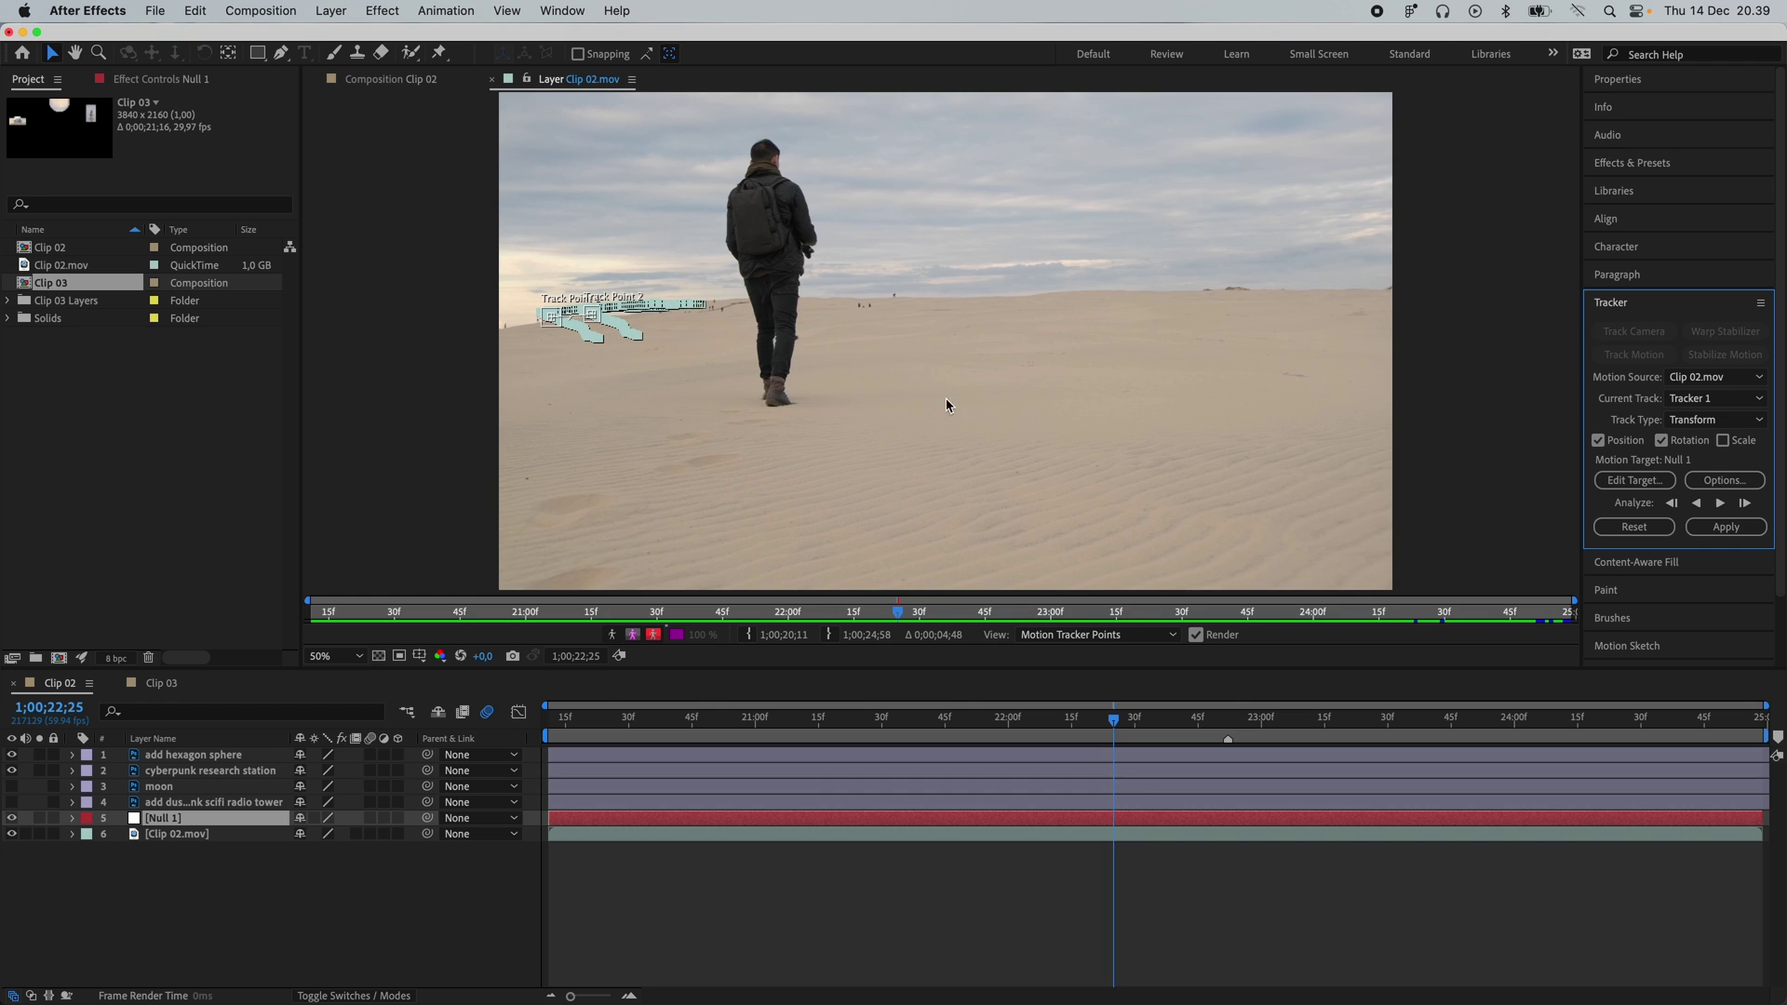
{"action": "left_click", "coordinate": [1734, 531]}
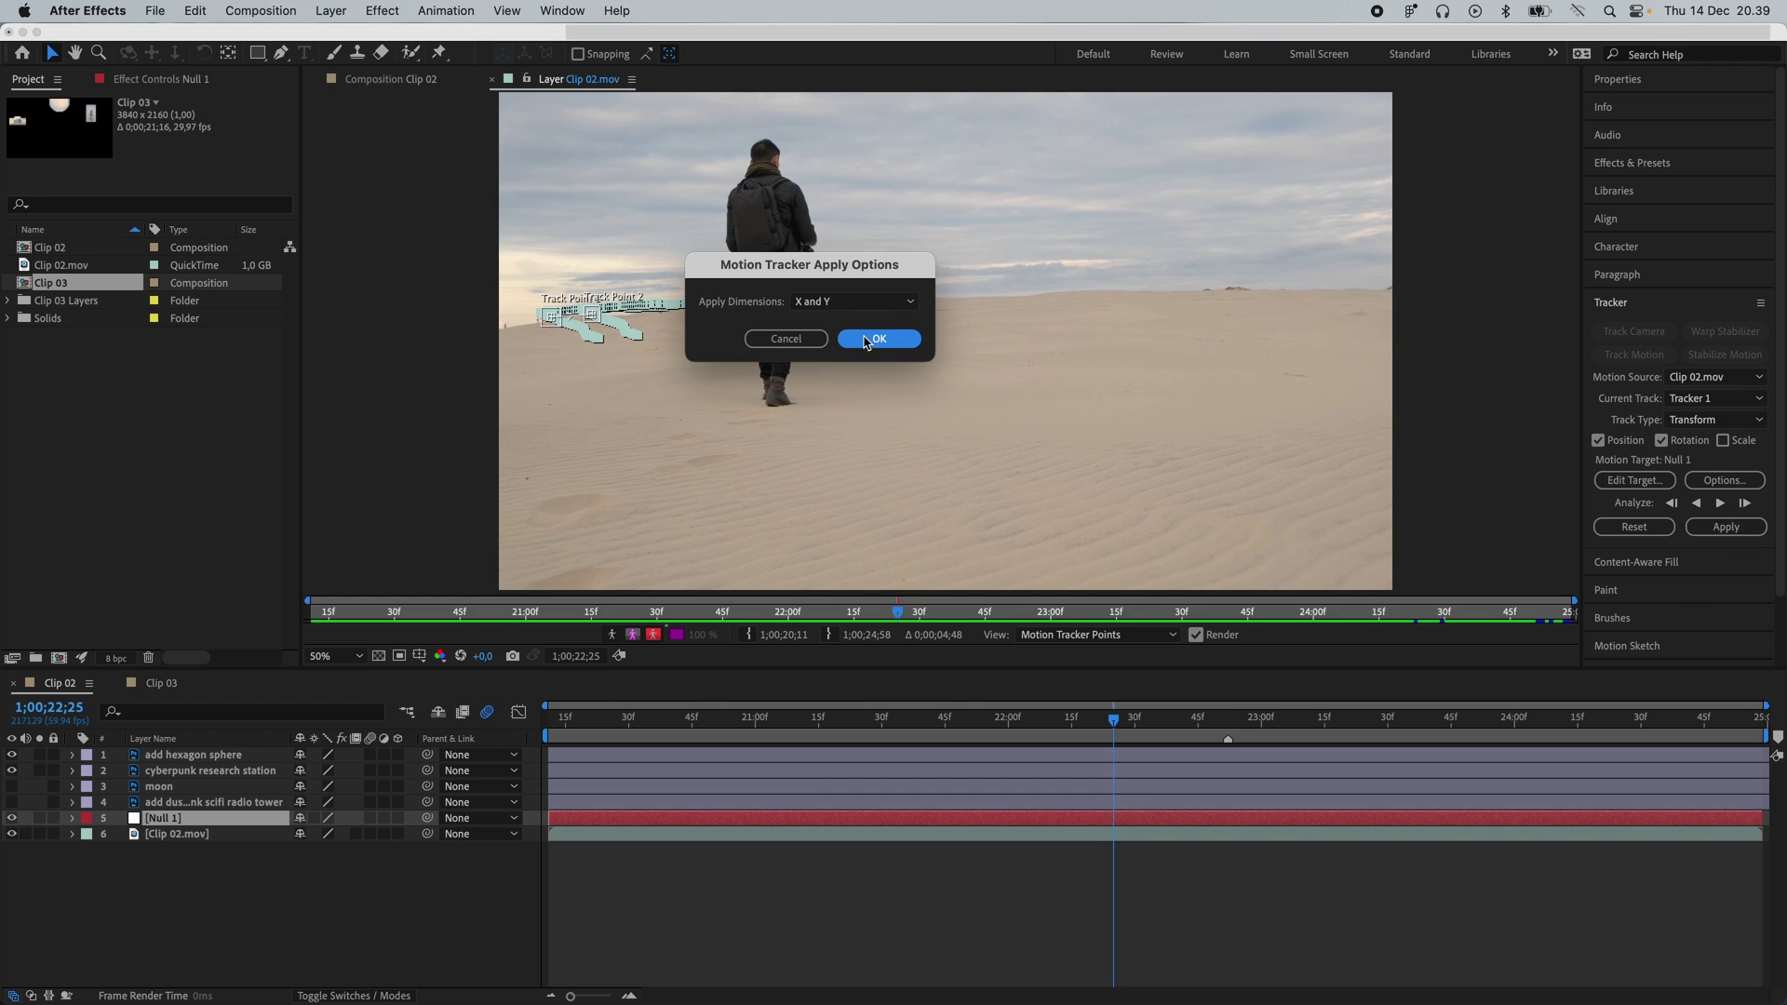
{"action": "left_click", "coordinate": [873, 340]}
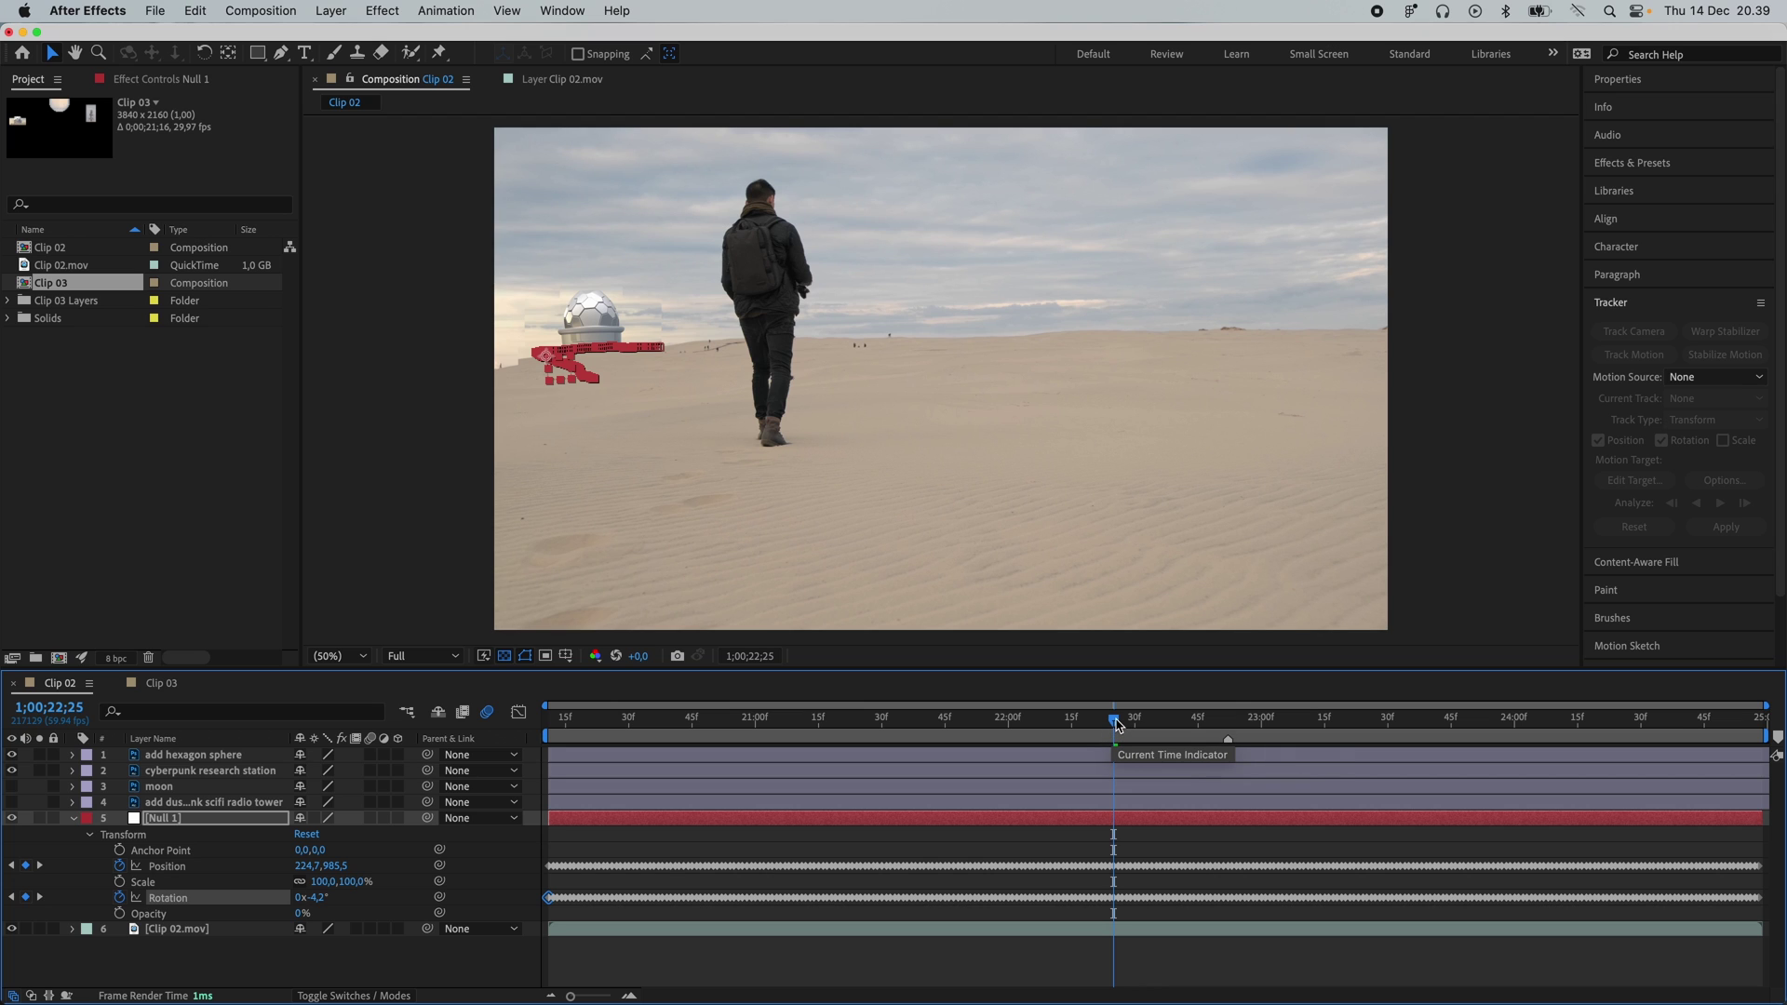
{"action": "left_click", "coordinate": [73, 819]}
- At the marker frame 1;00;22;52, parent the add hexagon sphere and cyberpunk research station layers to Null 1
{"action": "left_click_drag", "start_coordinate": [1113, 720], "coordinate": [1227, 758]}
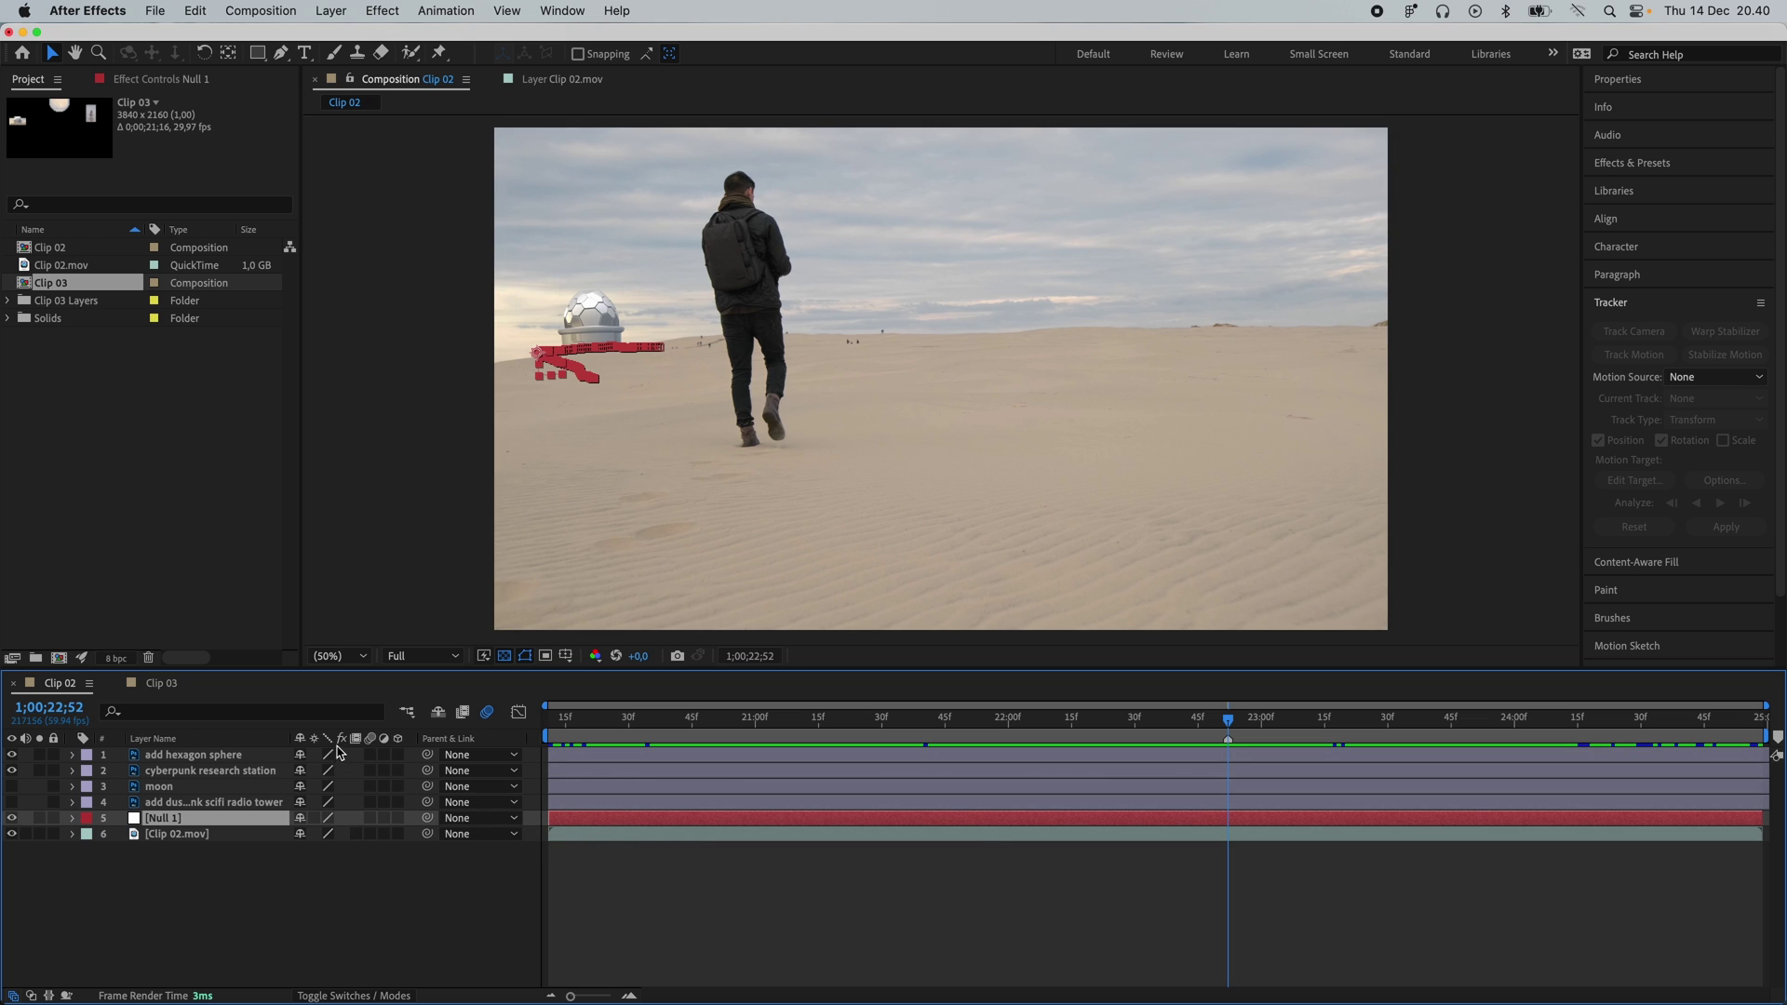
{"action": "left_click", "coordinate": [186, 755]}
{"action": "left_click", "coordinate": [177, 771], "text": "shift"}
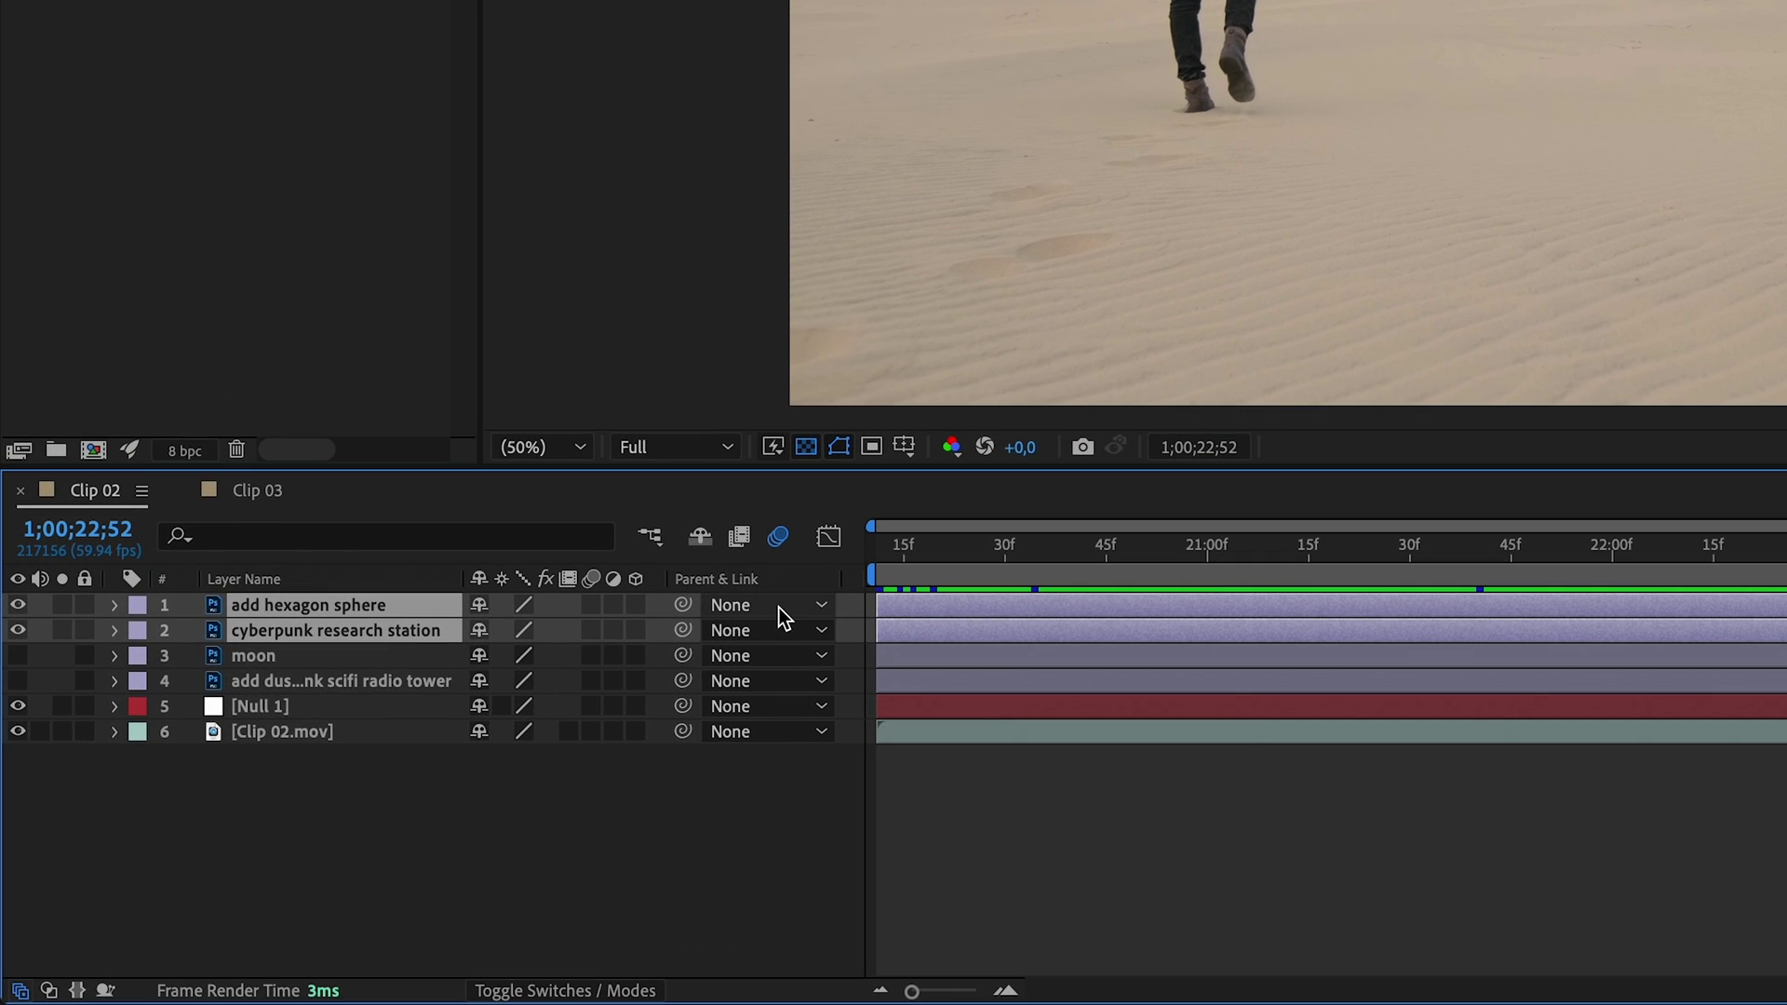
{"action": "left_click", "coordinate": [782, 606]}
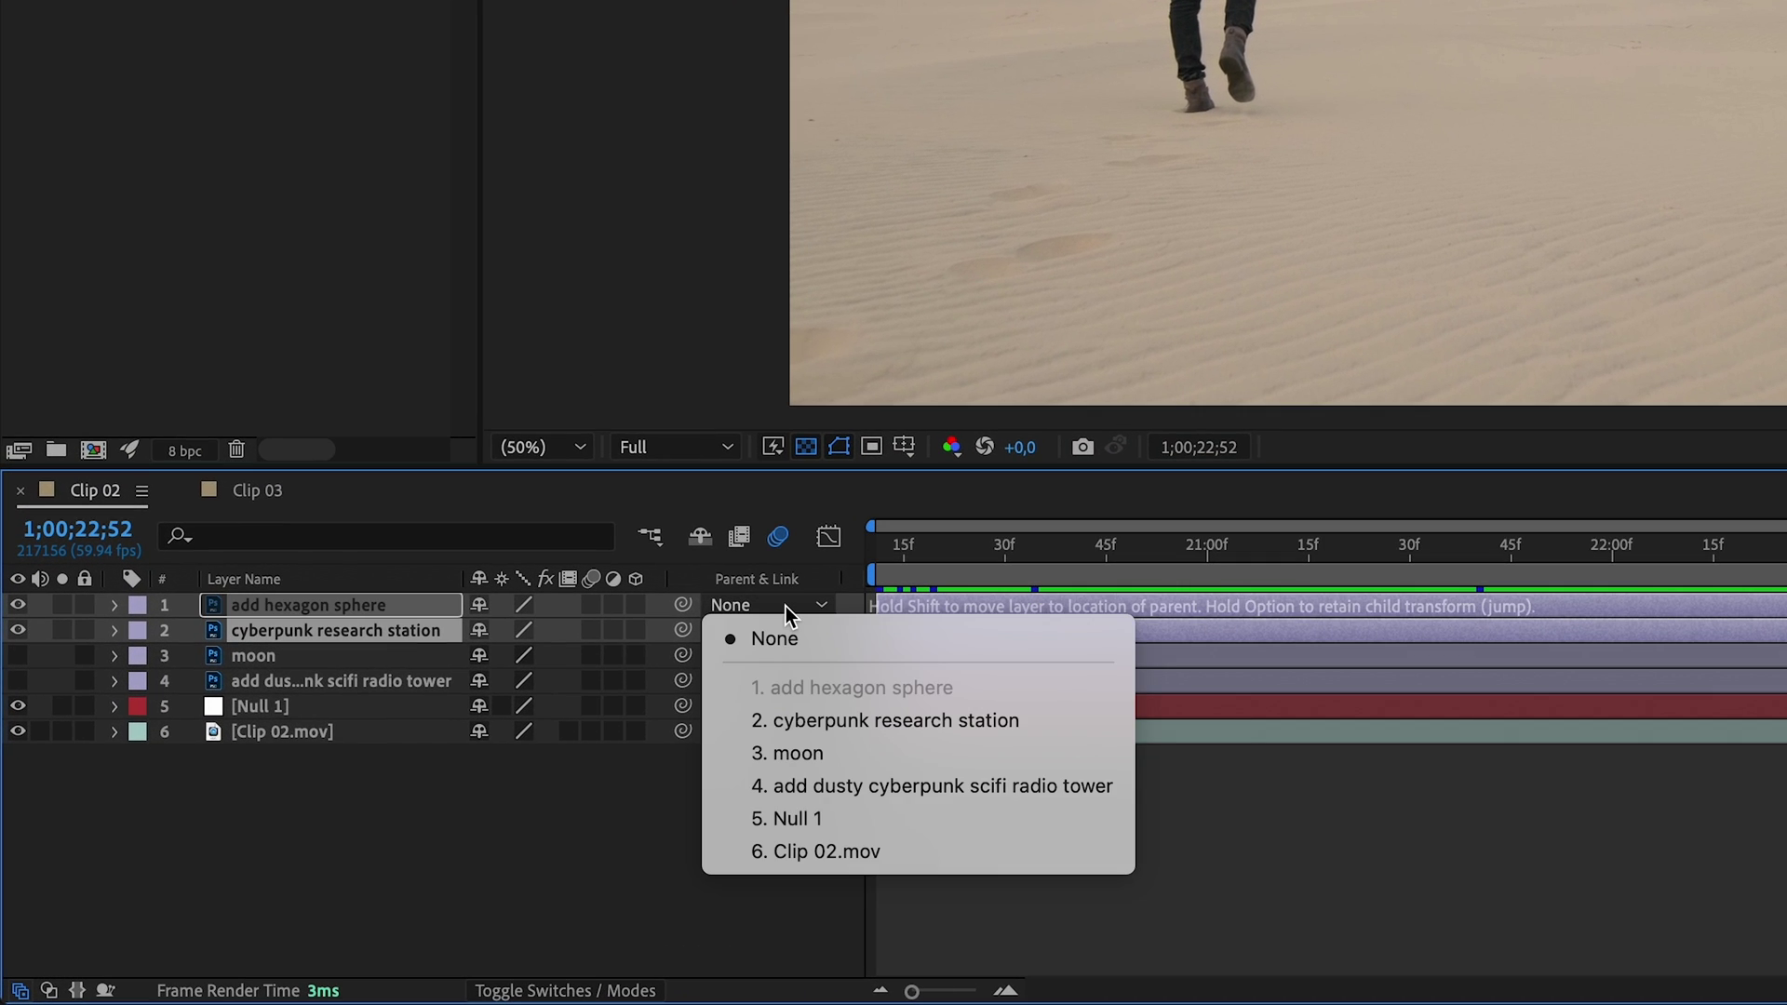
{"action": "left_click", "coordinate": [829, 819]}
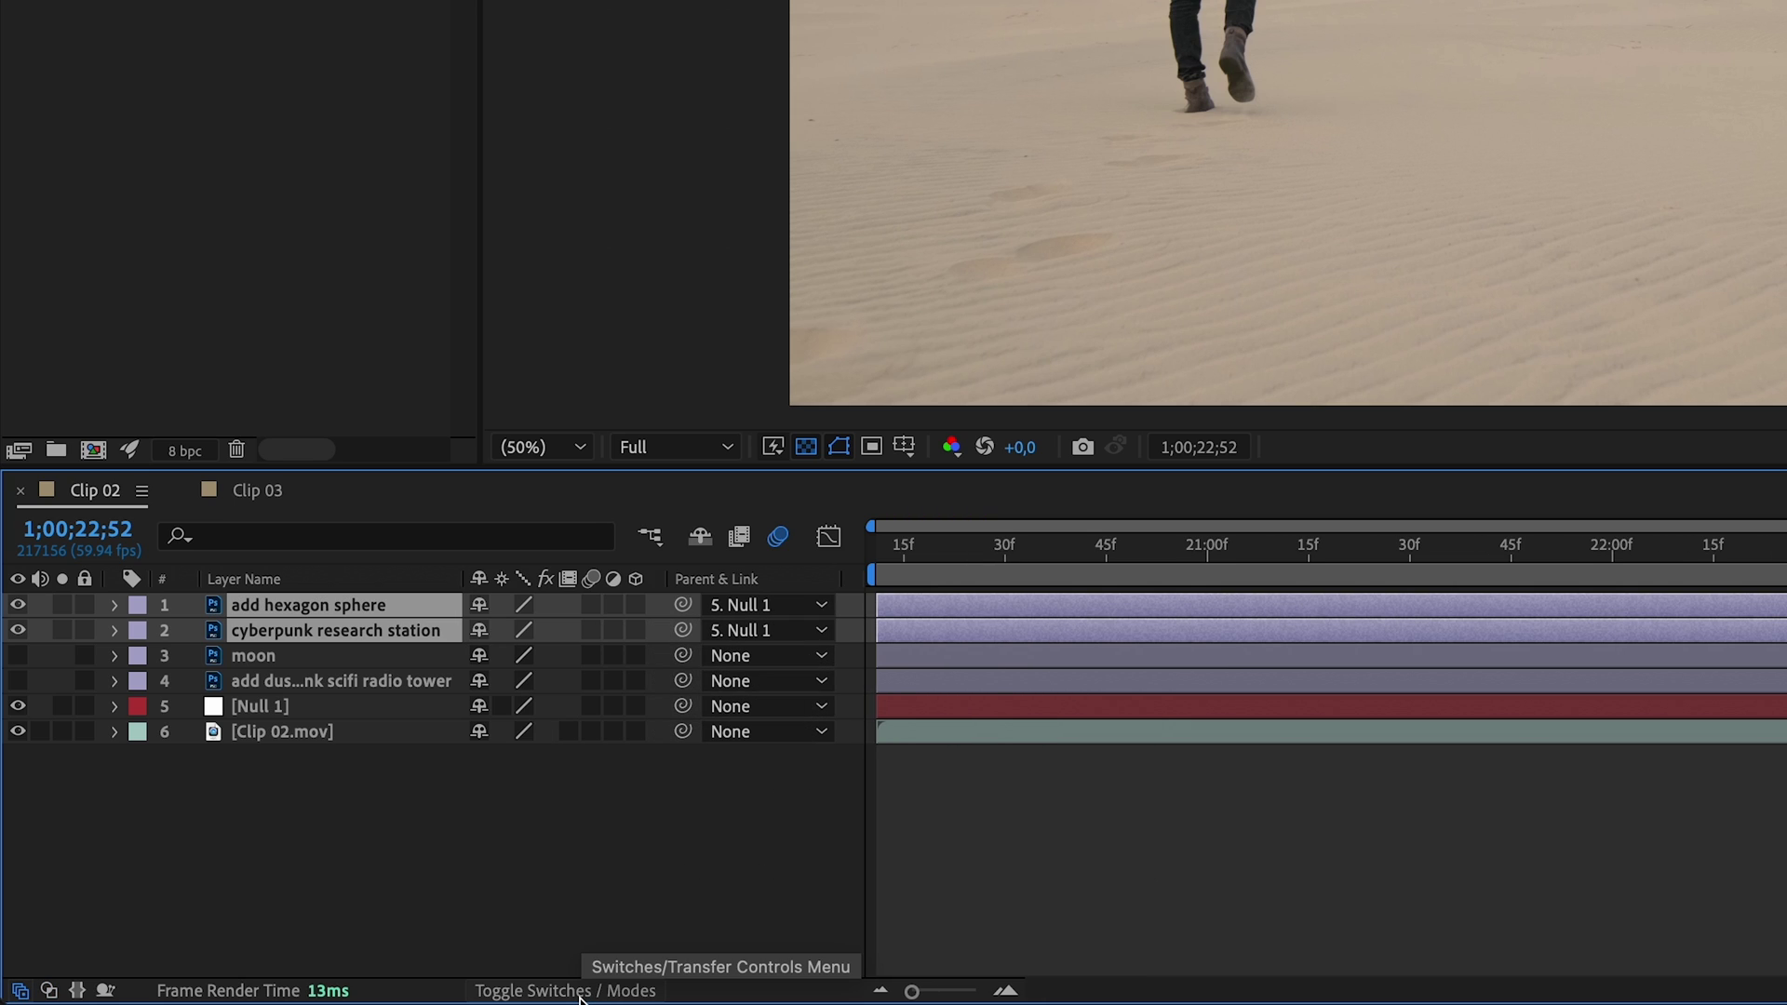
{"action": "right_click", "coordinate": [785, 579]}
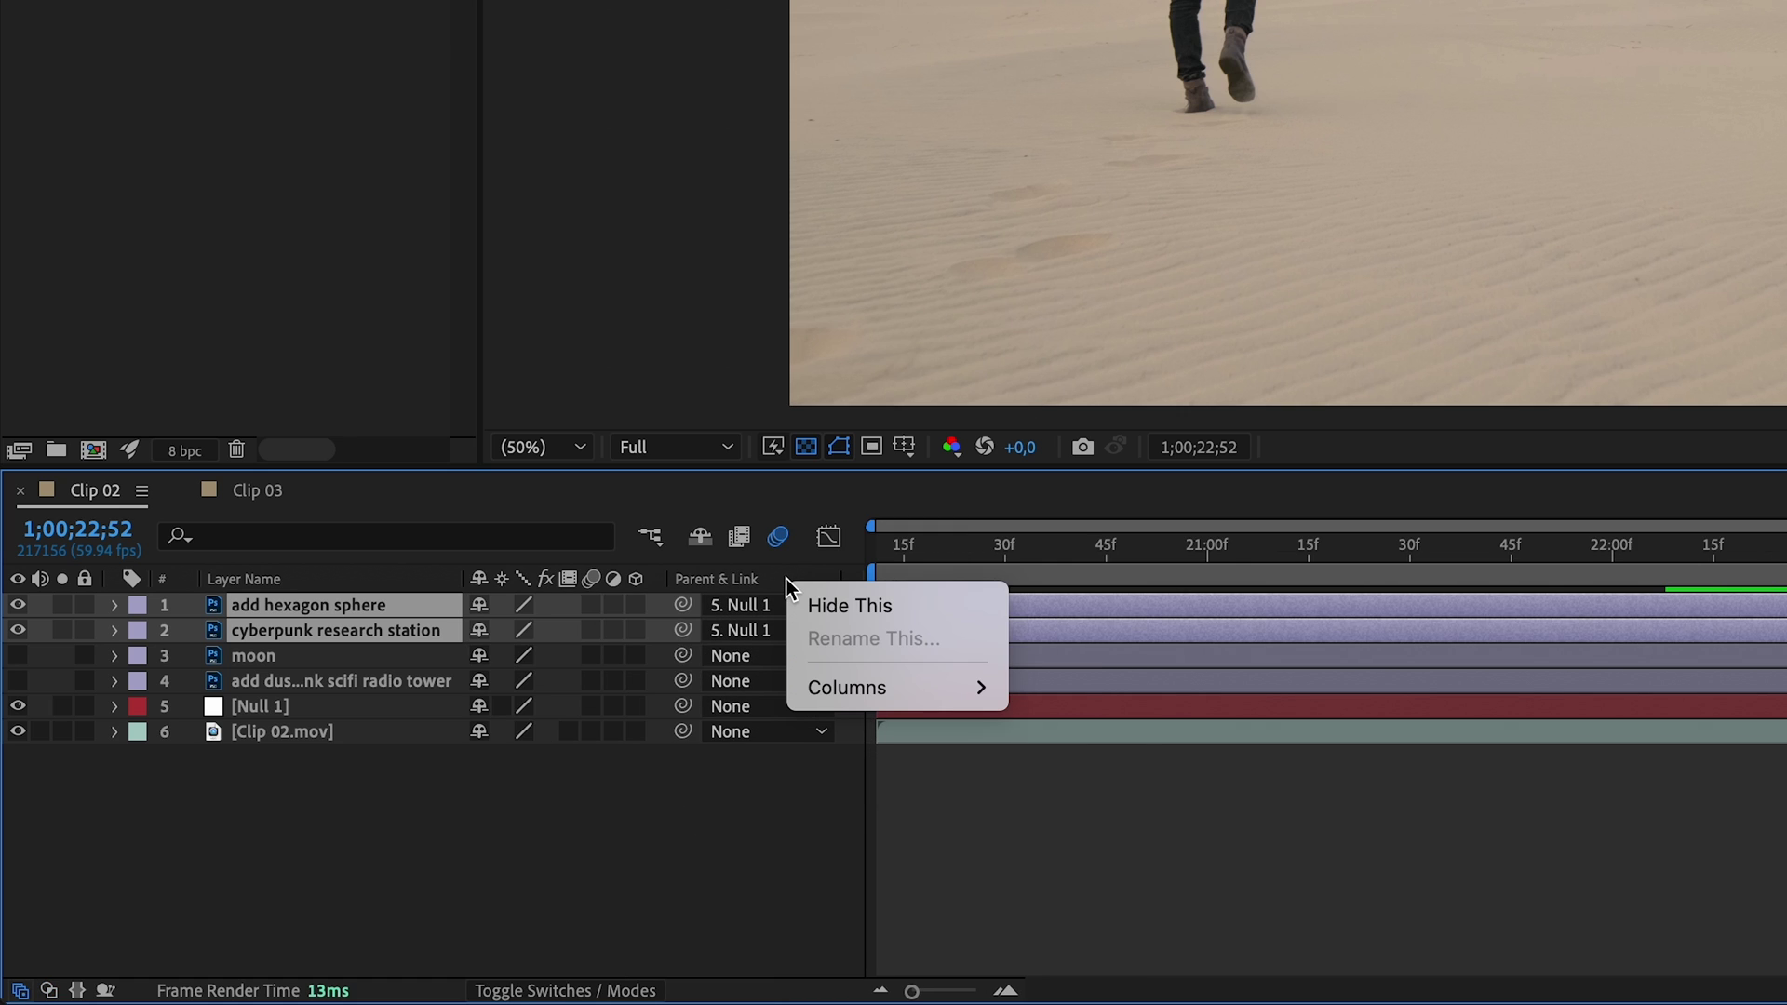
{"action": "mouse_move", "coordinate": [885, 686]}
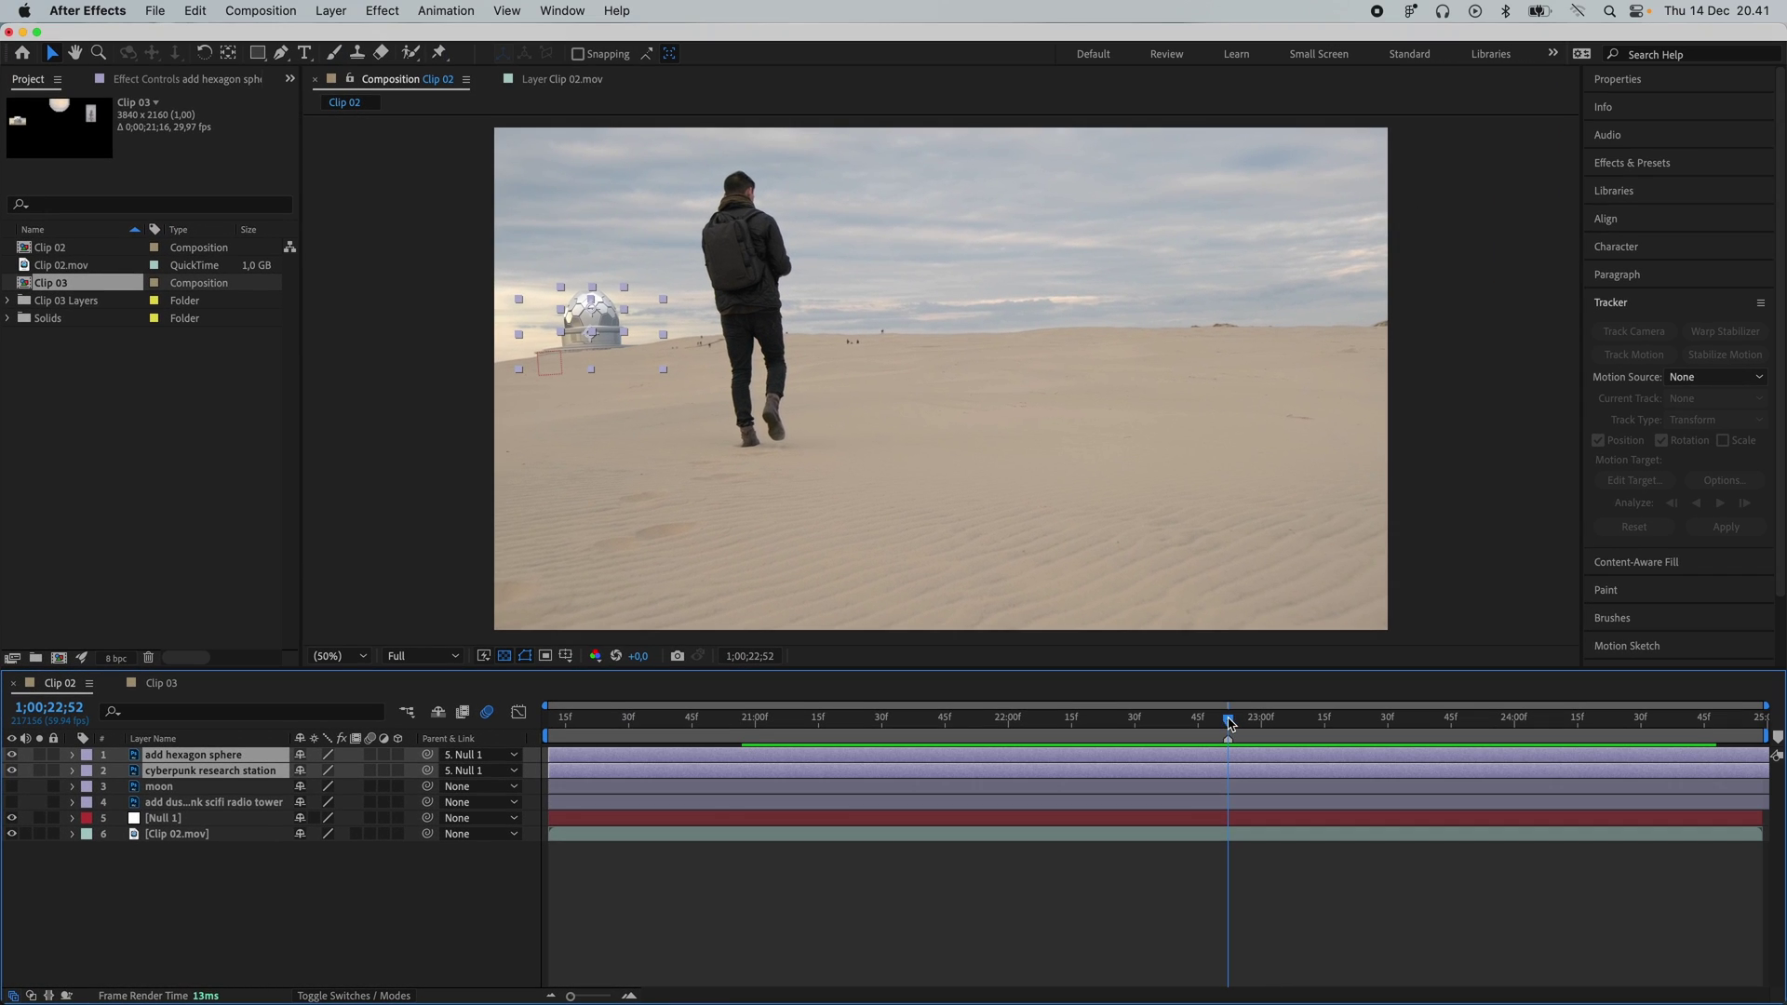
- Check the parented dome's movement, unhide the moon and add dusty cyberpunk scifi radio tower layers, and return to the marker frame 1;00;22;52
{"action": "left_click_drag", "start_coordinate": [1229, 722], "coordinate": [978, 718]}
{"action": "key", "text": "super+Down"}
{"action": "key", "text": "super+Down"}
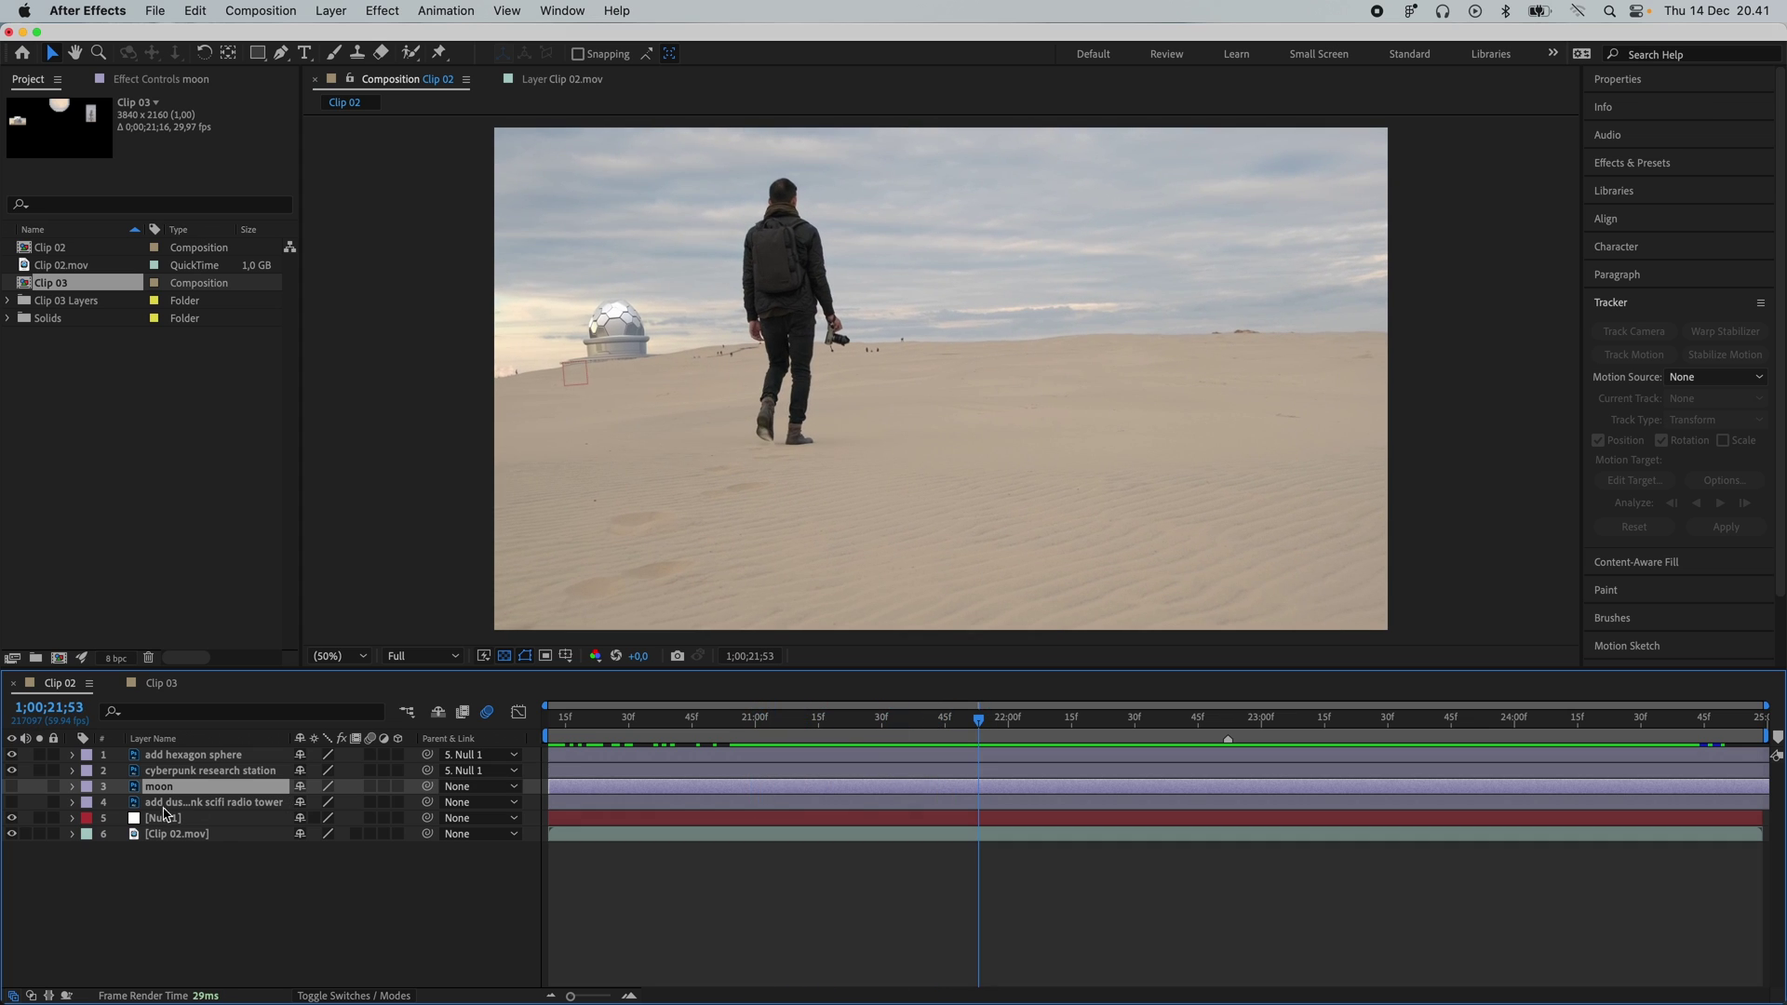
{"action": "left_click_drag", "start_coordinate": [9, 793], "coordinate": [11, 803]}
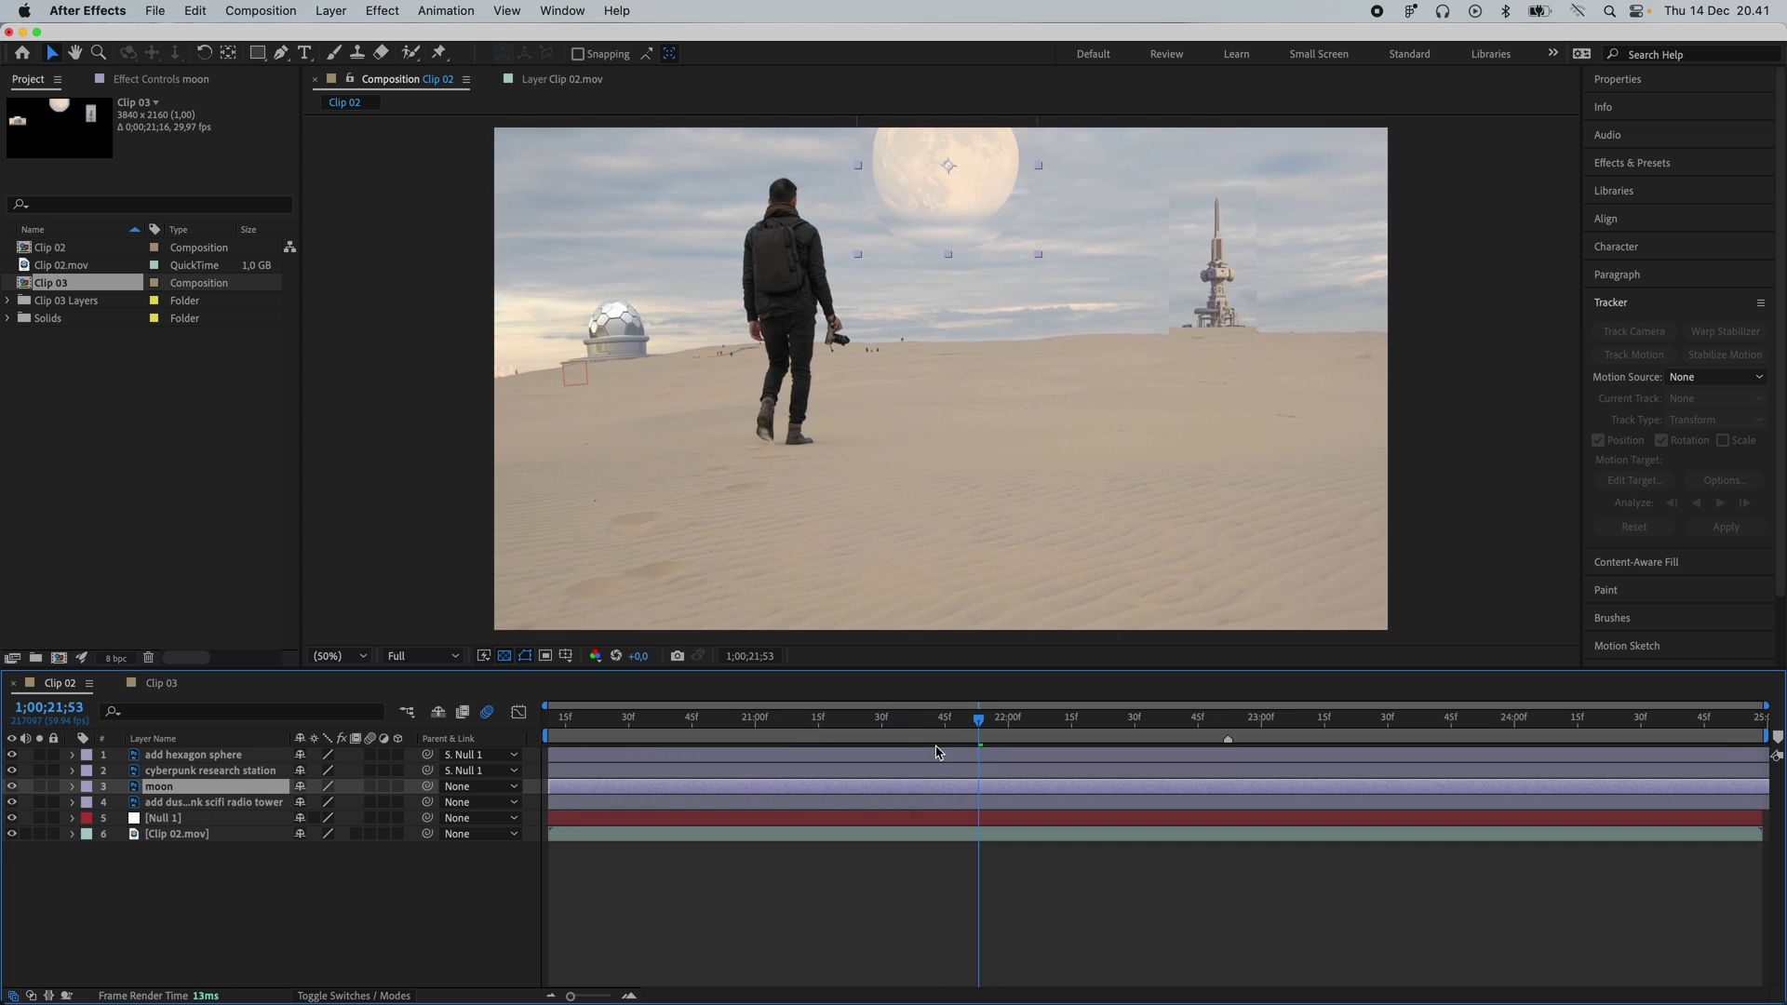
{"action": "left_click_drag", "start_coordinate": [982, 724], "coordinate": [1228, 772]}
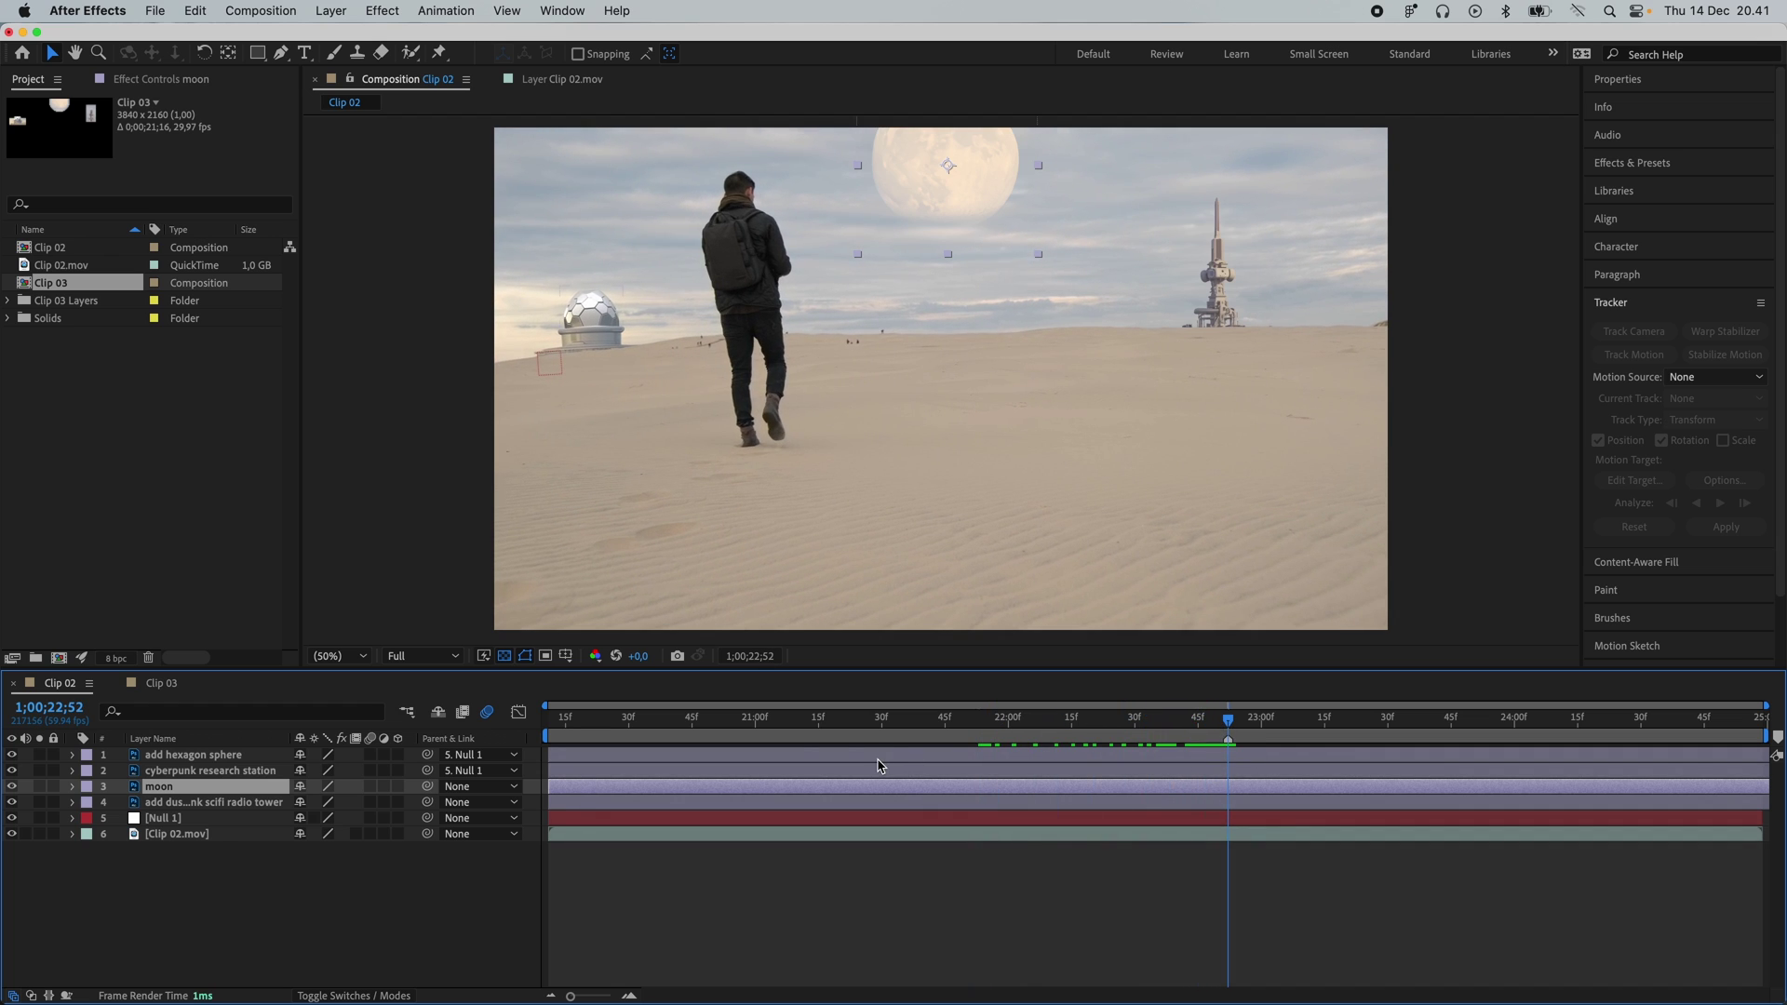
- Hide the moon and add dusty cyberpunk scifi radio tower layers and start a new motion track on the Clip 02.mov layer
{"action": "left_click", "coordinate": [12, 802]}
{"action": "left_click", "coordinate": [11, 787]}
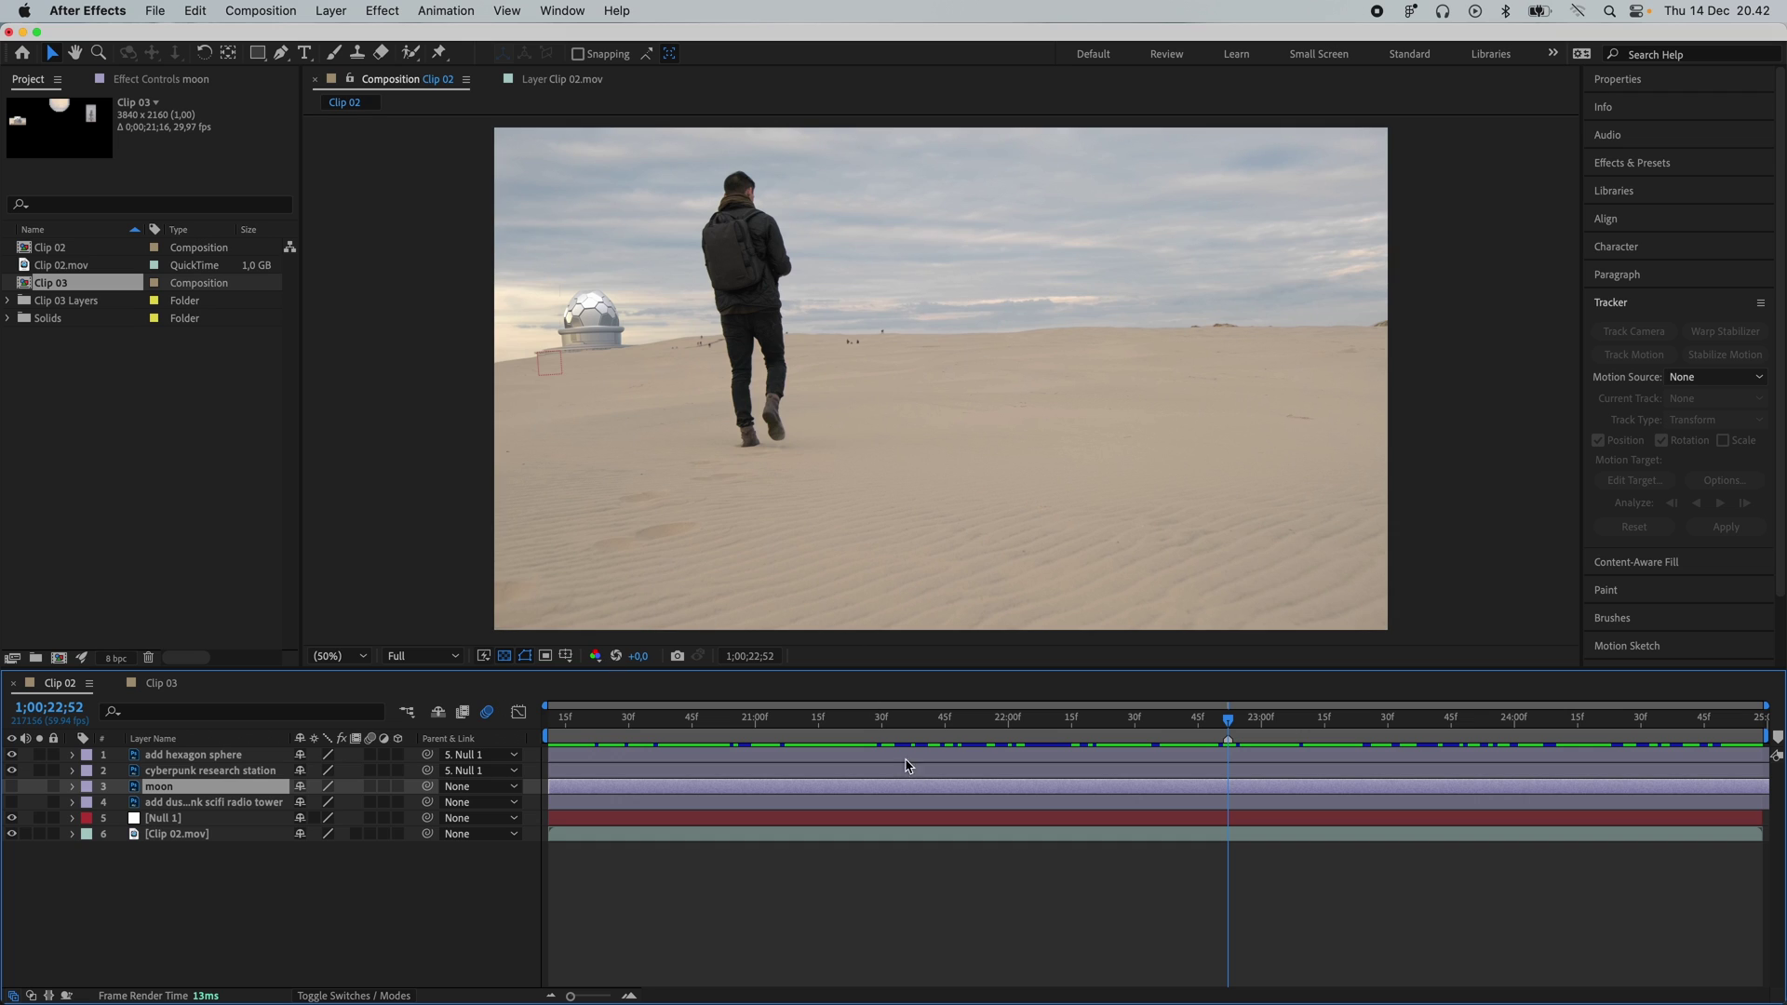
{"action": "left_click", "coordinate": [949, 834]}
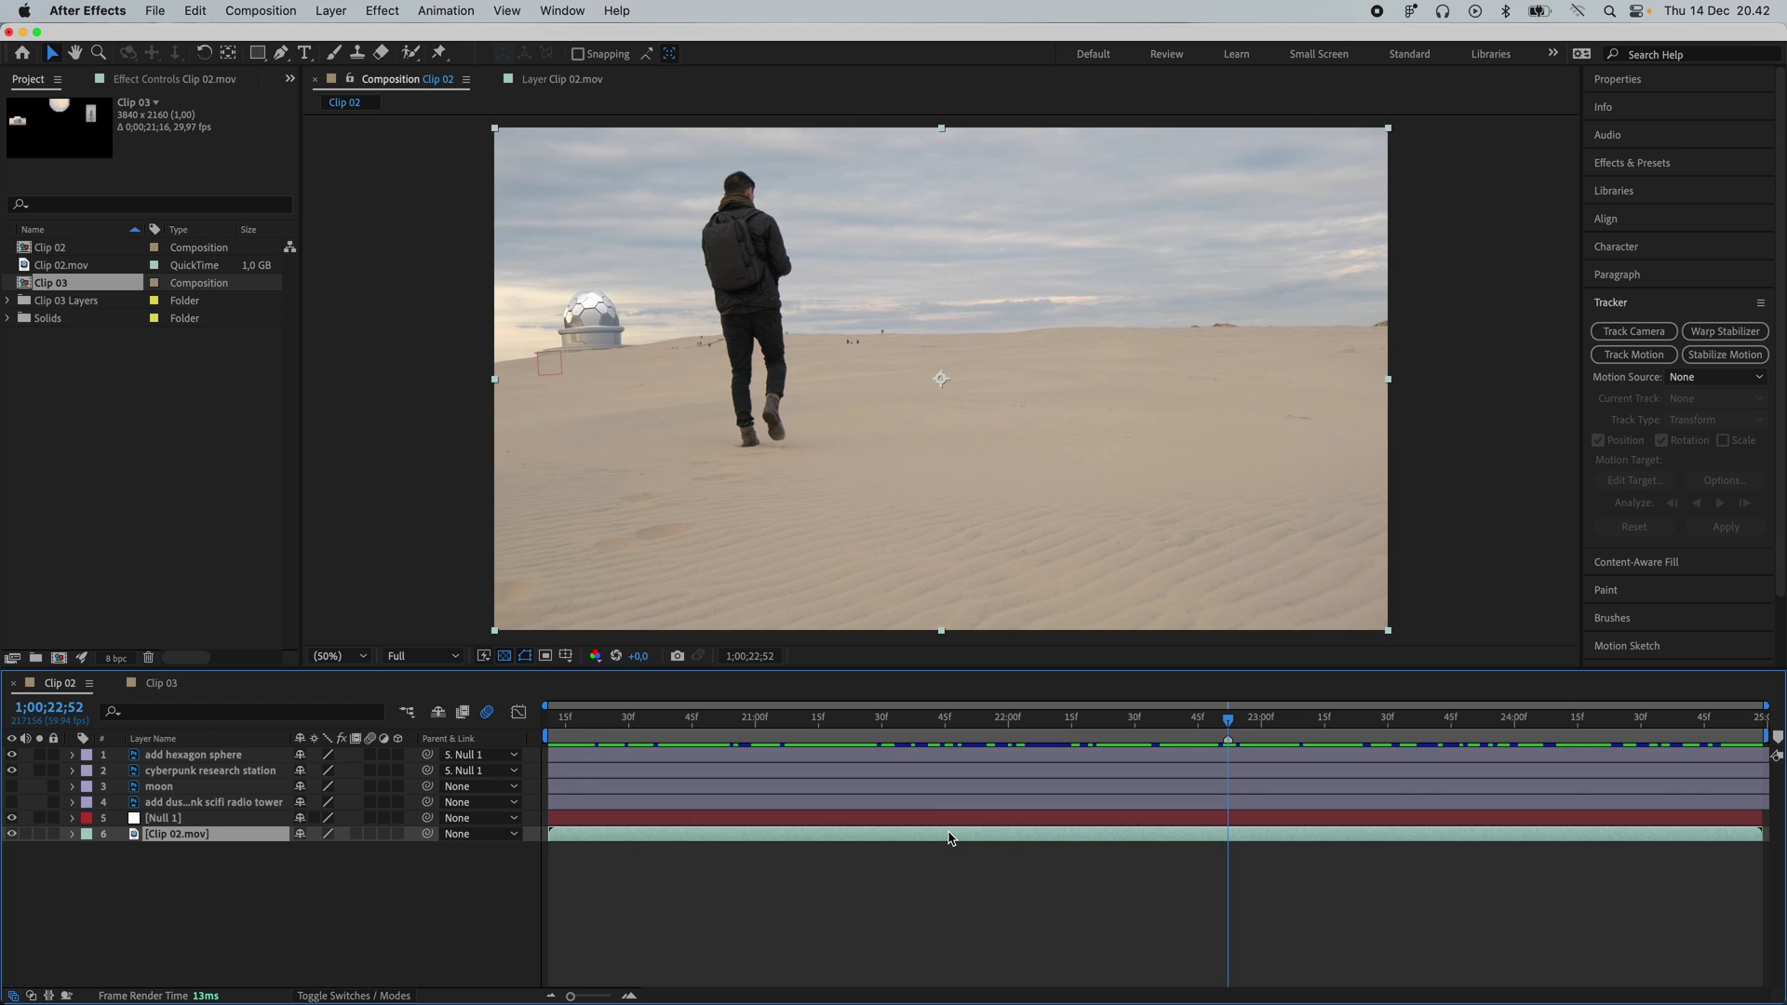
{"action": "left_click", "coordinate": [1638, 355]}
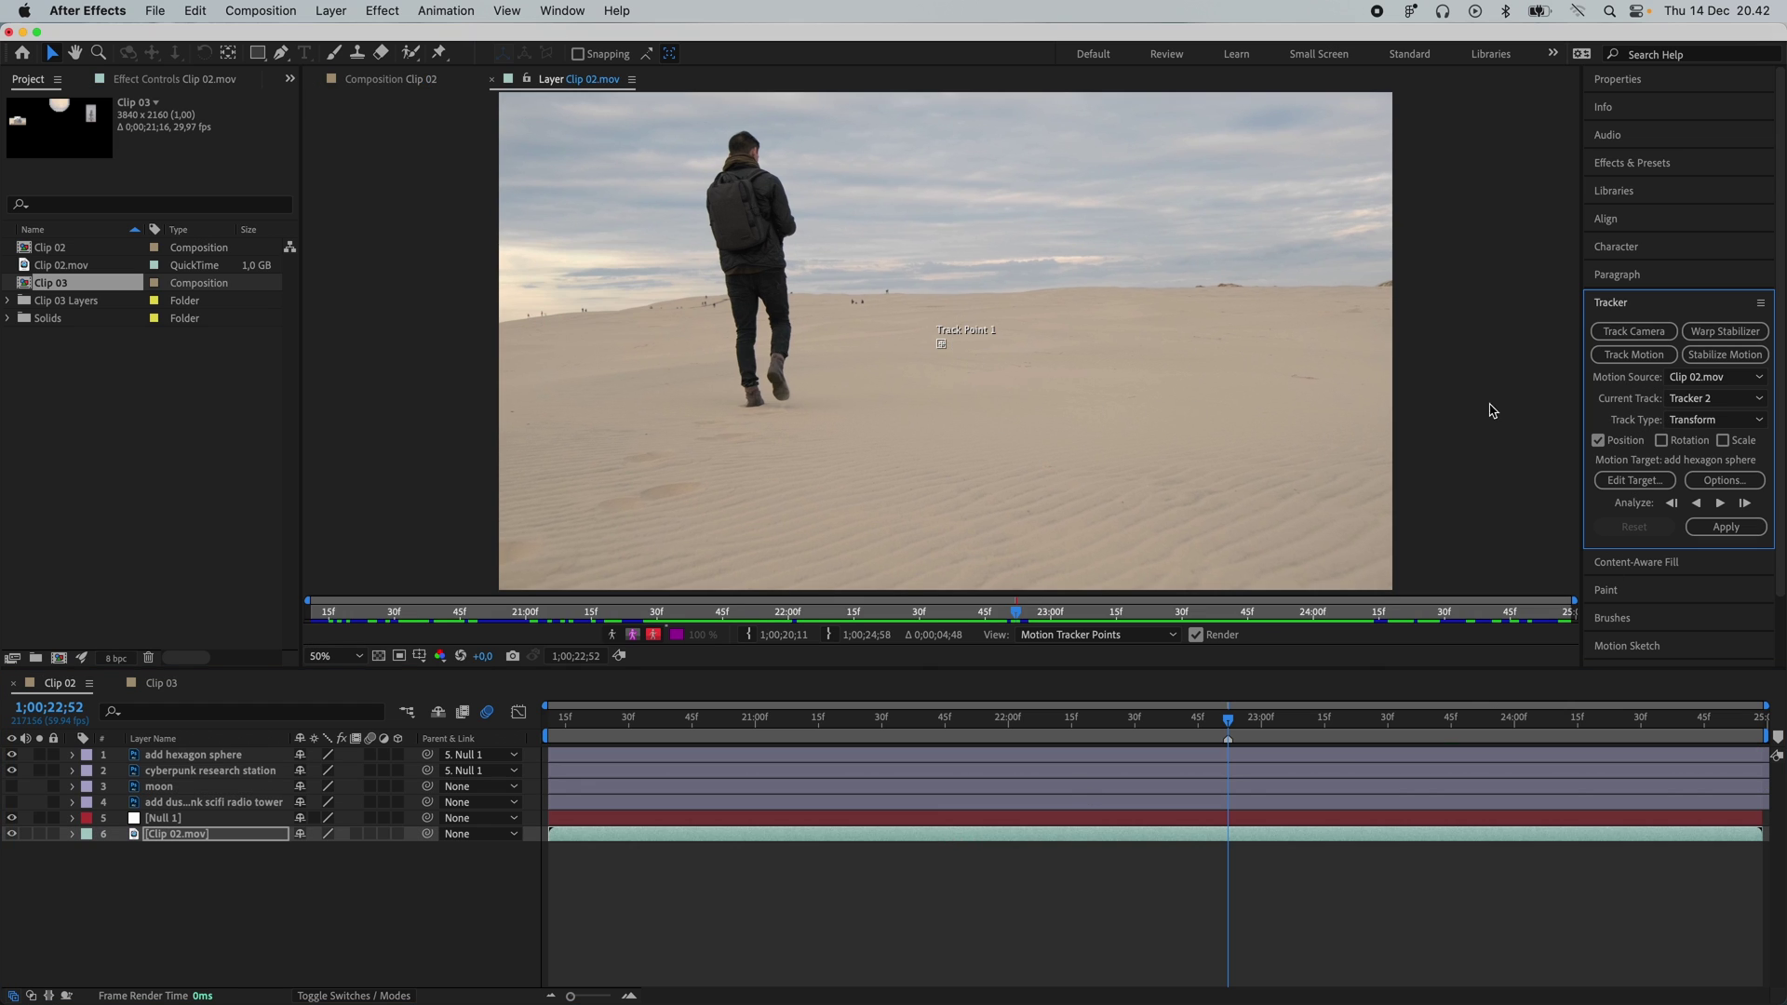
- Place Track Point 1 on the bright cloud band above the dune horizon and enlarge its feature and search regions
{"action": "scroll", "coordinate": [960, 361], "scroll_direction": "up", "scroll_amount": 4}
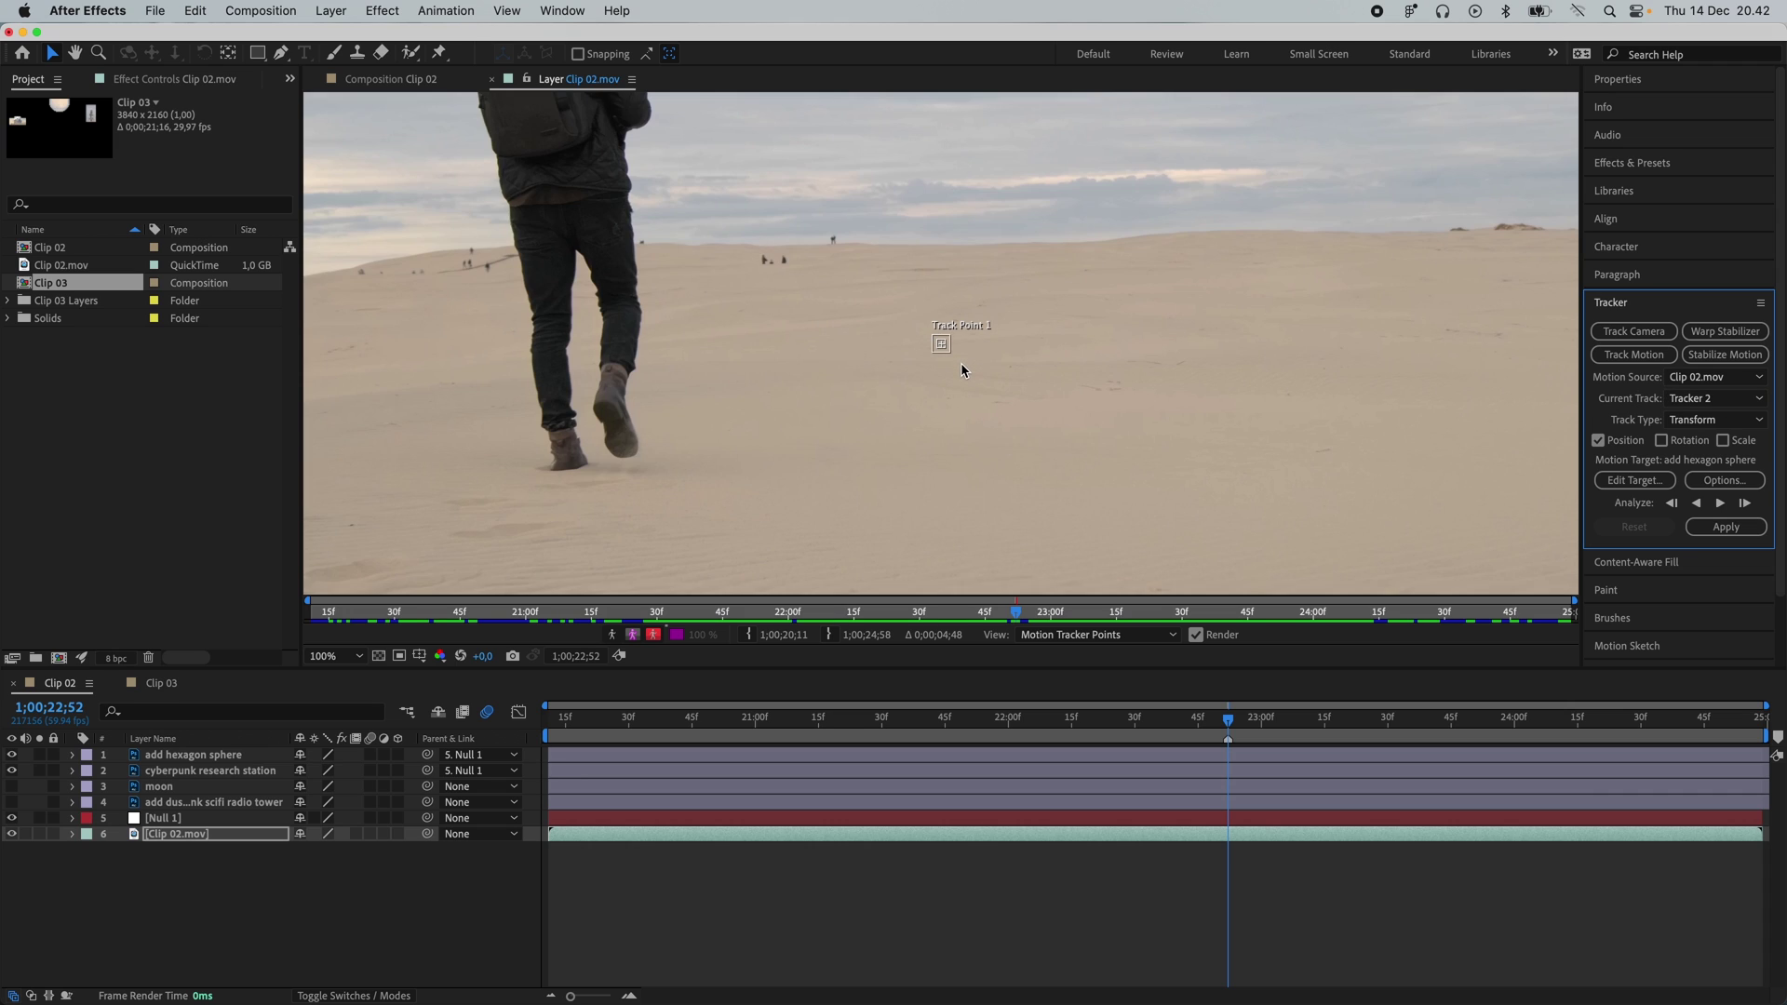
{"action": "left_click_drag", "start_coordinate": [958, 361], "coordinate": [858, 398]}
{"action": "key", "text": "v"}
- Enable Rotation tracking and place an enlarged Track Point 2 on the same cloud band, to the right of Track Point 1
{"action": "left_click", "coordinate": [1662, 441]}
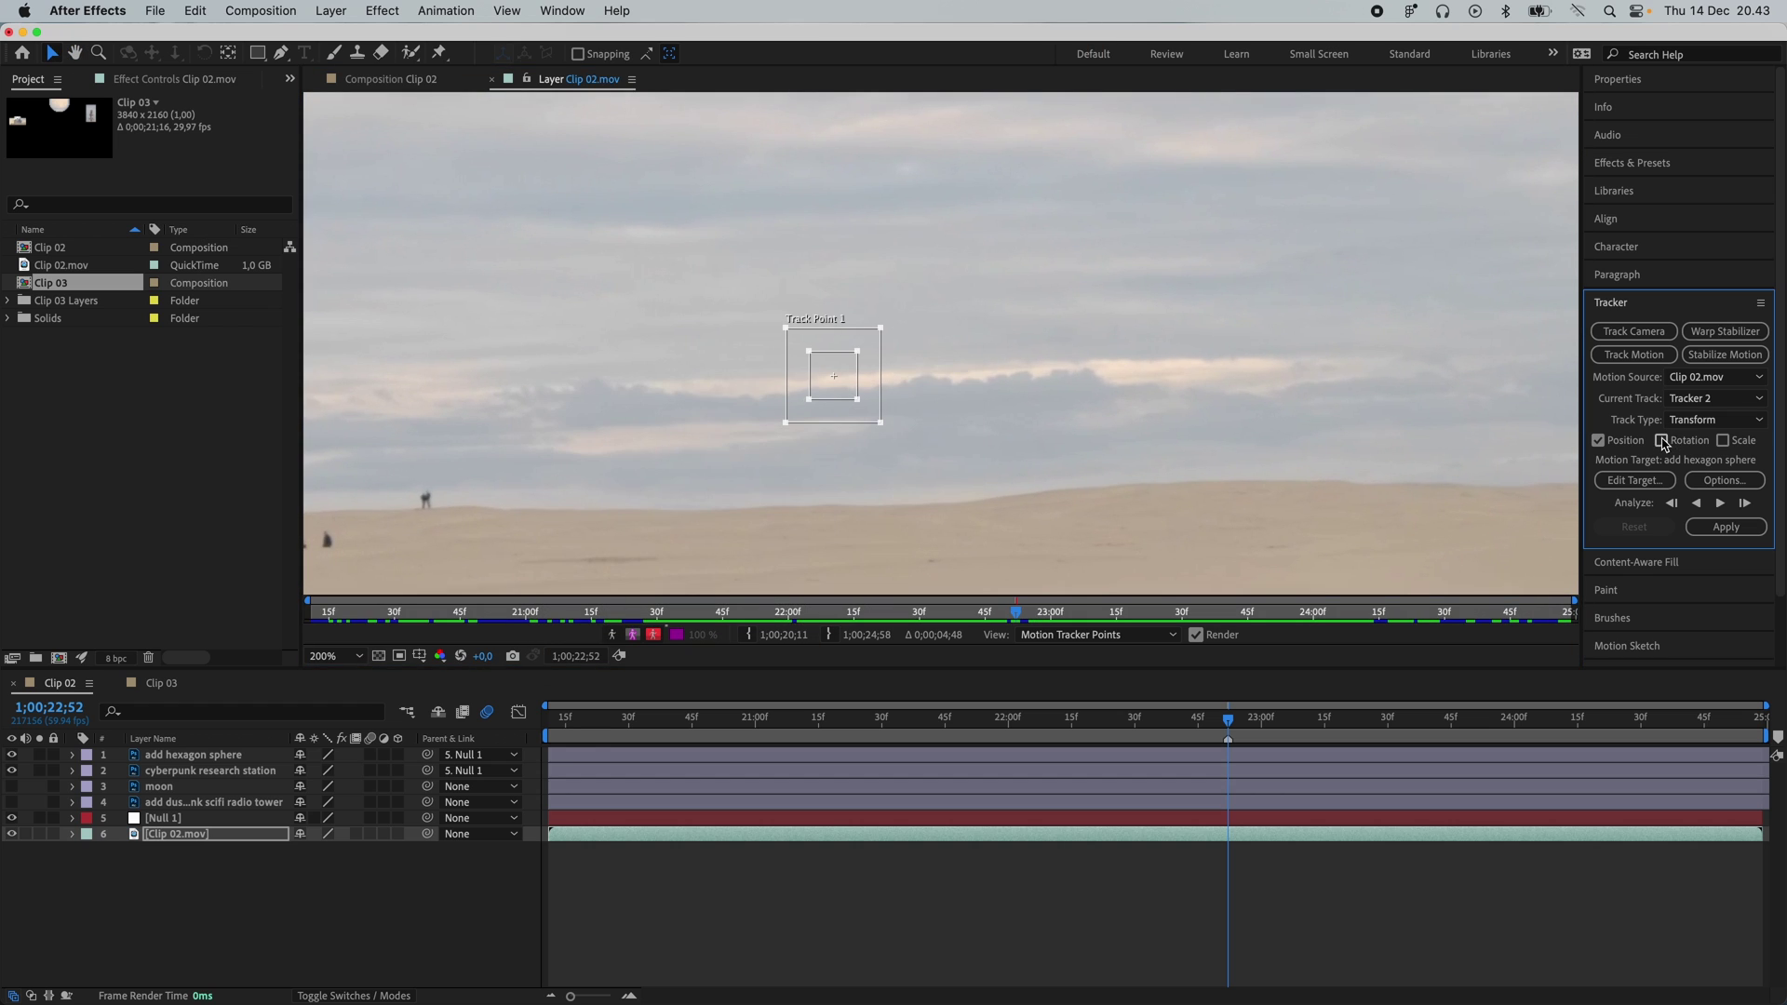
{"action": "left_click", "coordinate": [1662, 441]}
{"action": "left_click_drag", "start_coordinate": [1006, 361], "coordinate": [1003, 364]}
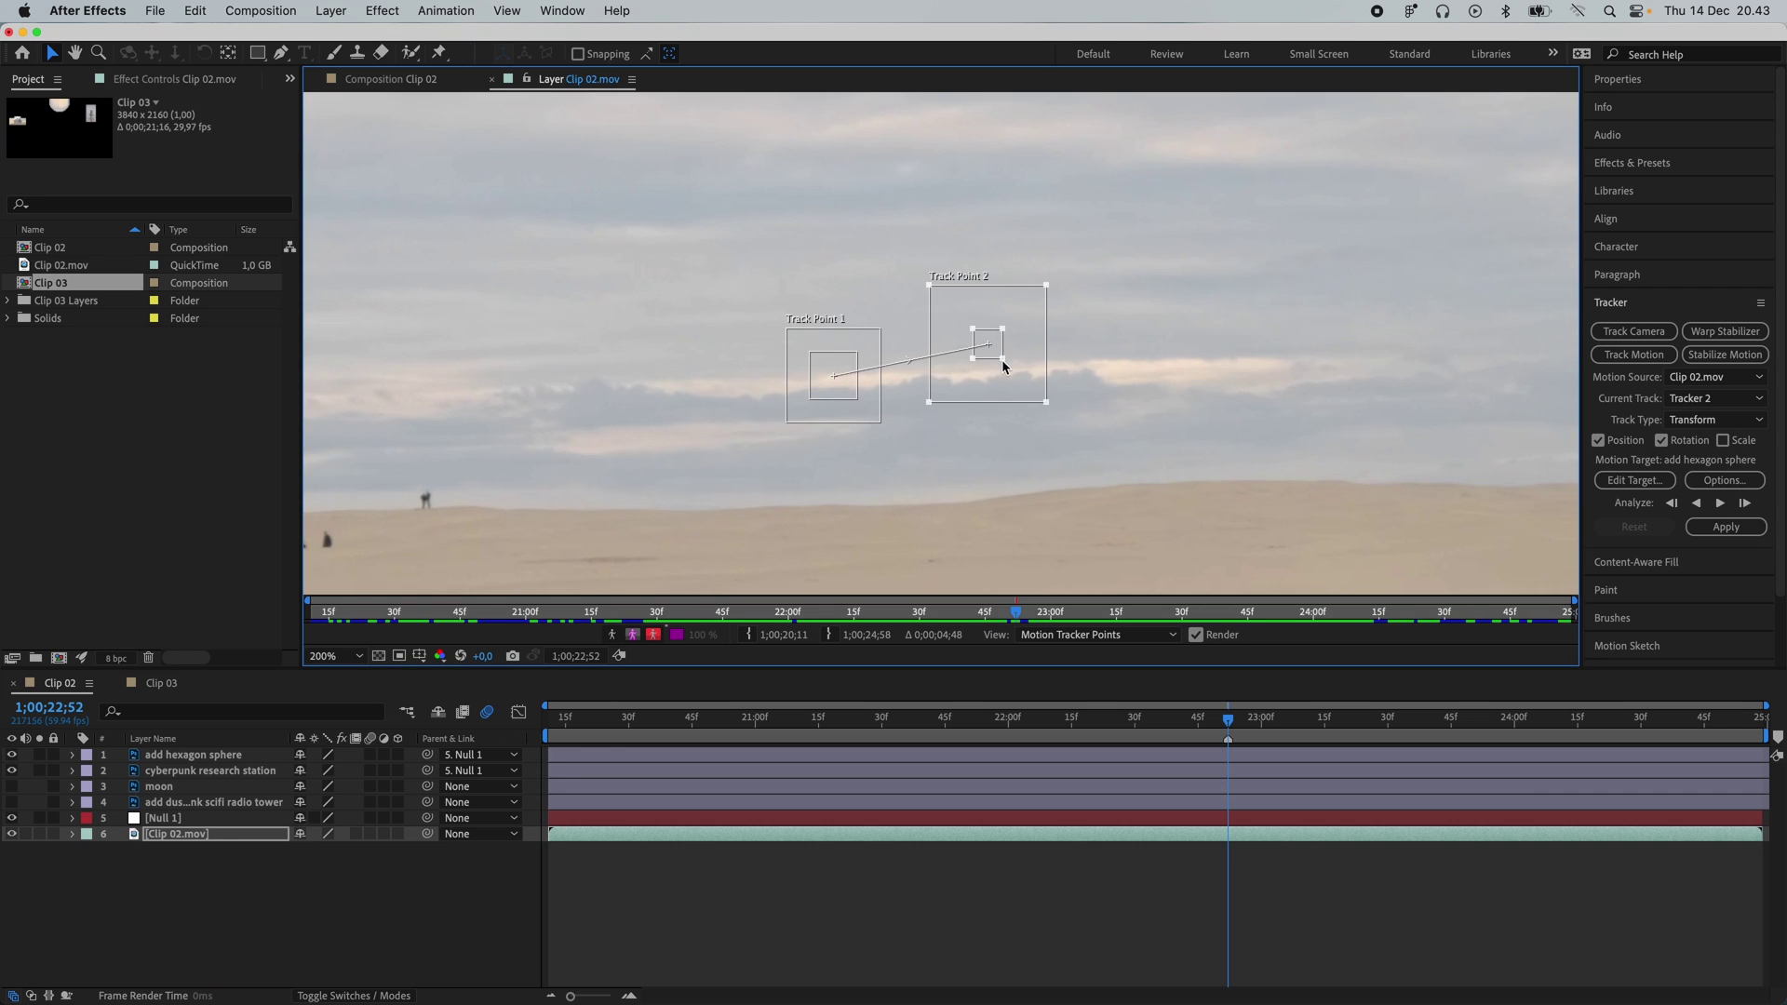
{"action": "left_click_drag", "start_coordinate": [1044, 393], "coordinate": [1126, 402]}
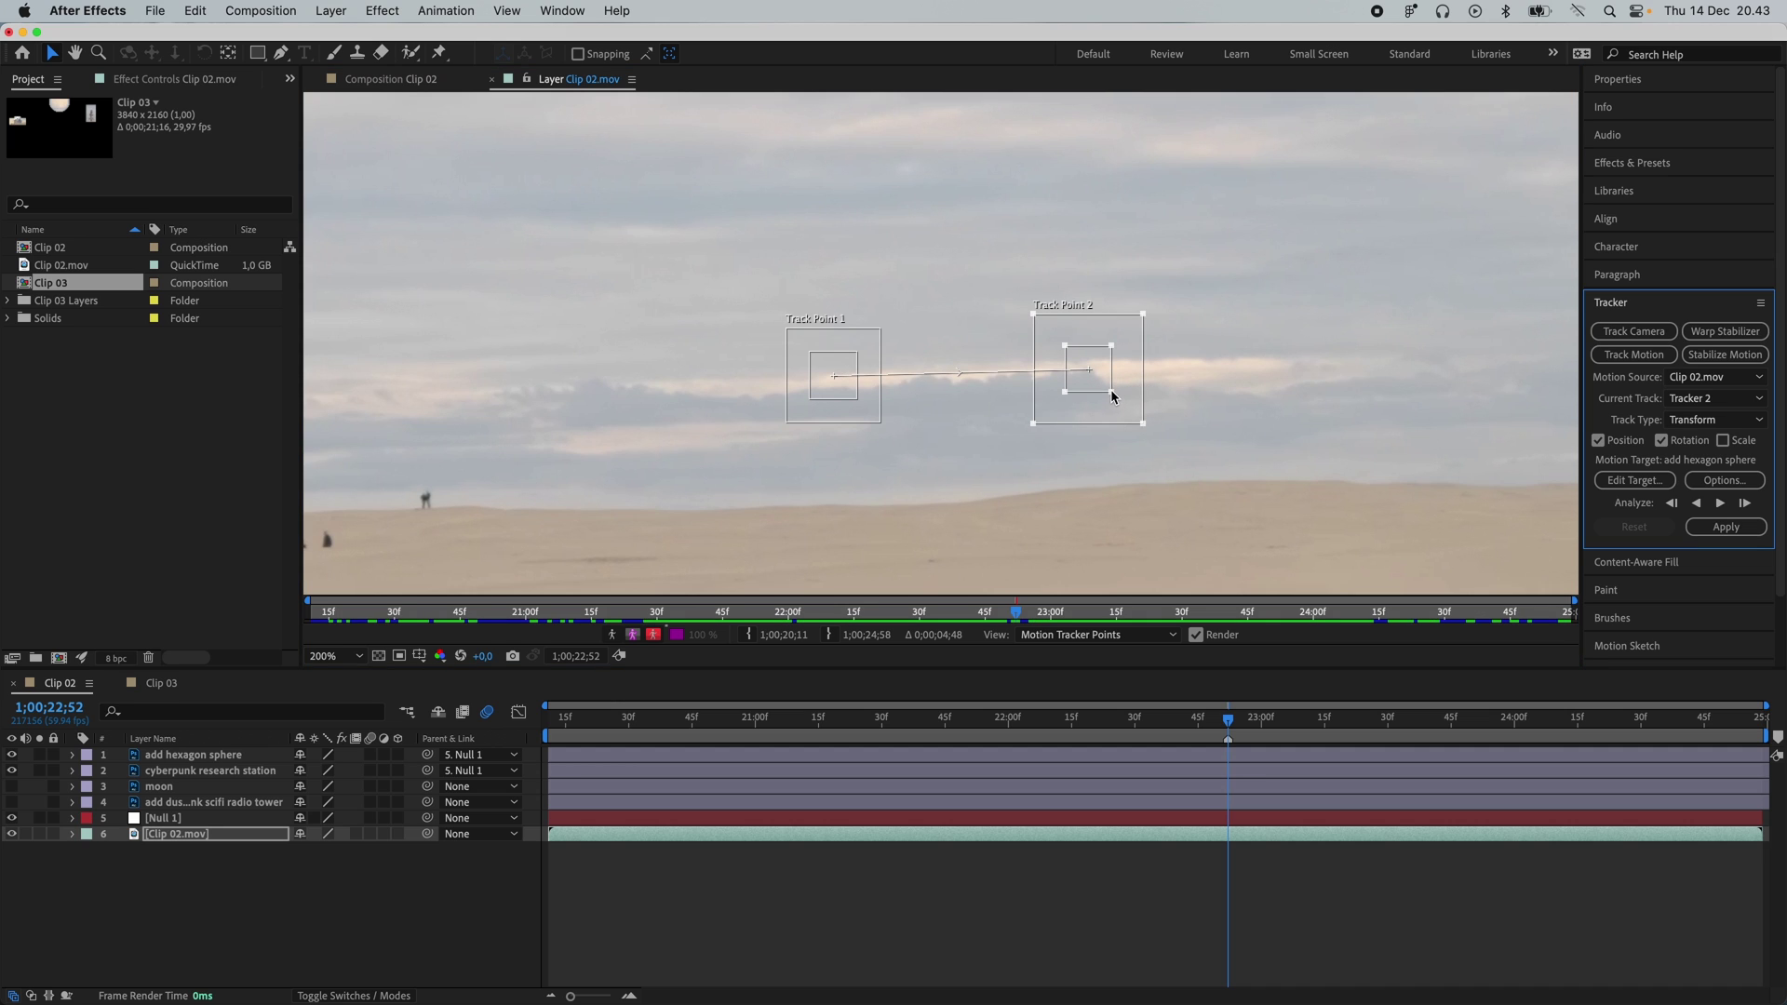
{"action": "scroll", "coordinate": [1061, 463], "scroll_direction": "down", "scroll_amount": 4}
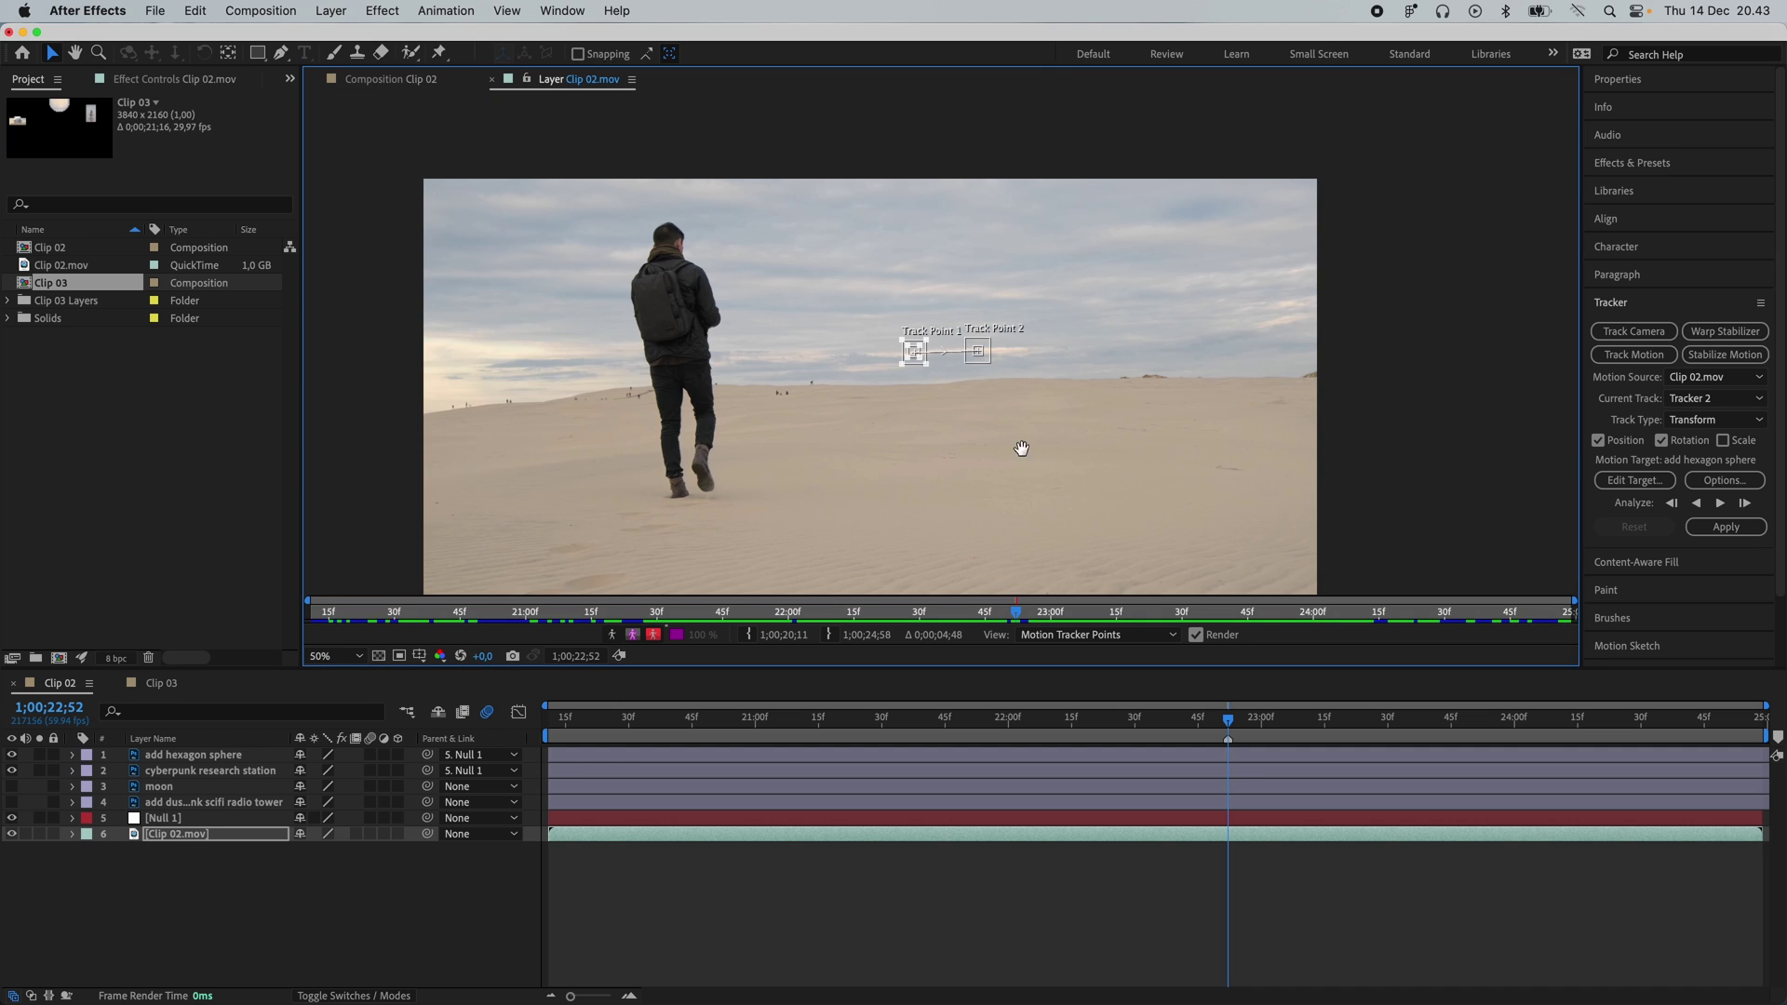
{"action": "left_click_drag", "start_coordinate": [1028, 454], "coordinate": [989, 354]}
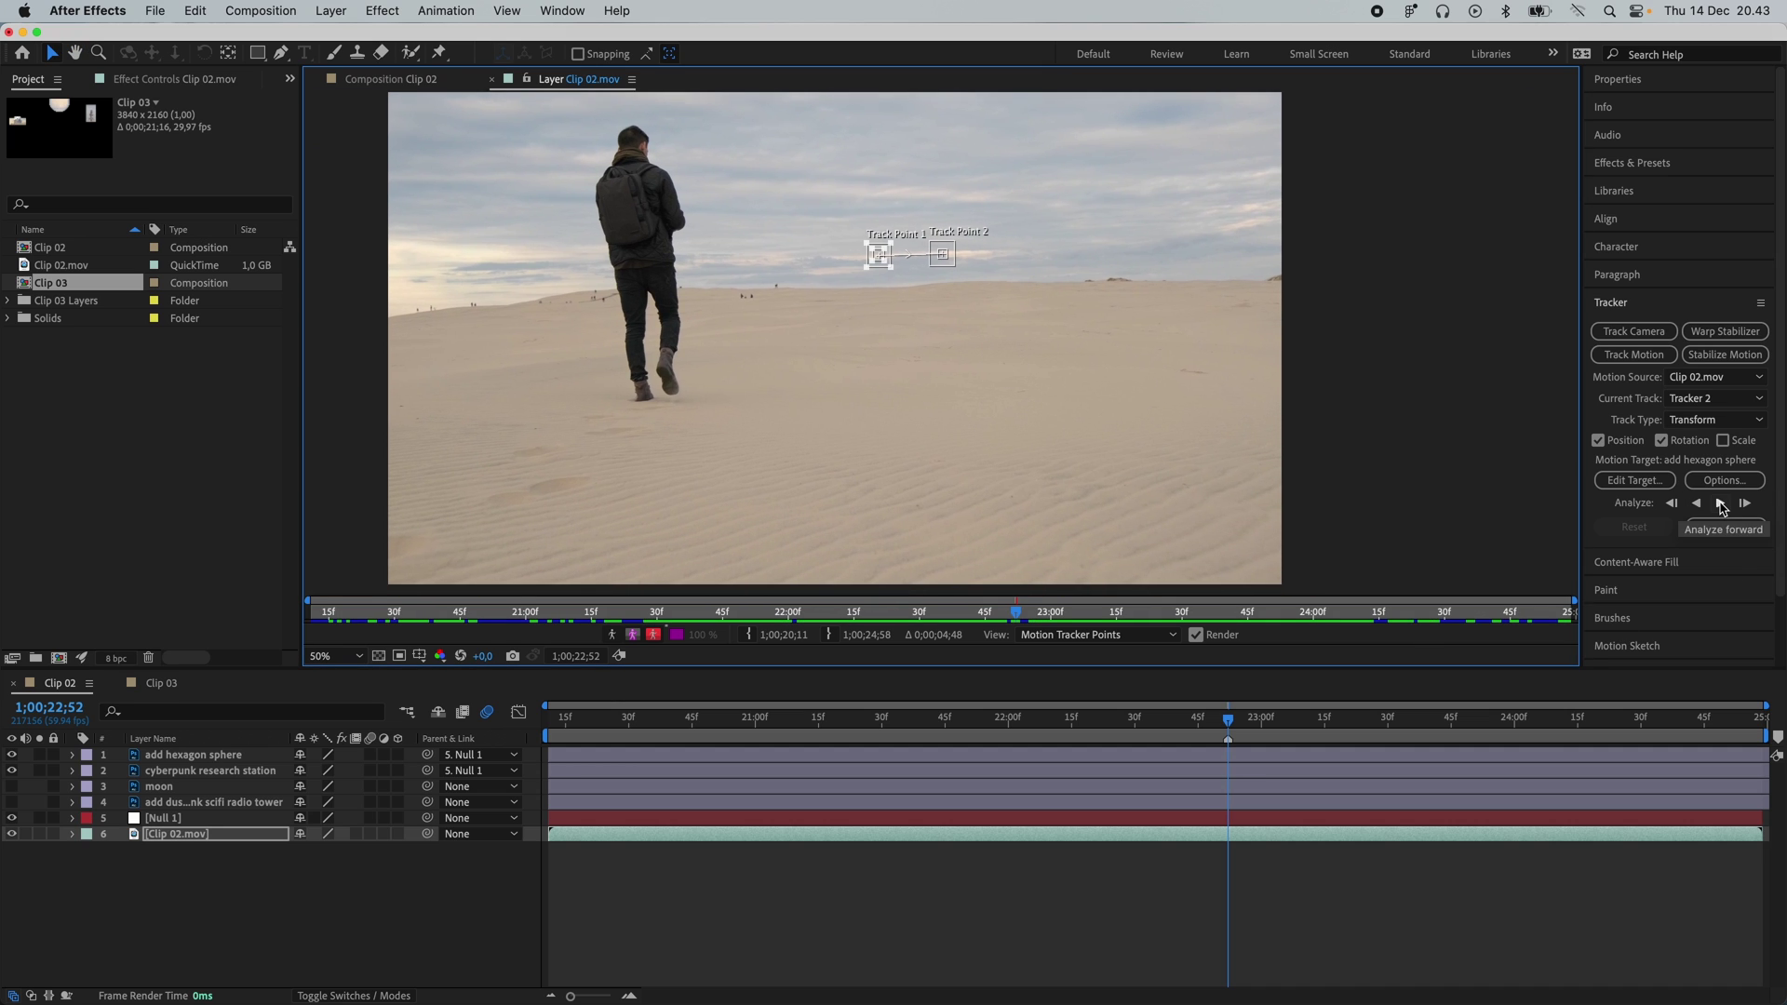
- Analyze Tracker 2 forward to the clip's end, then from the marker frame analyze it backward to the clip's start
{"action": "left_click", "coordinate": [1721, 503]}
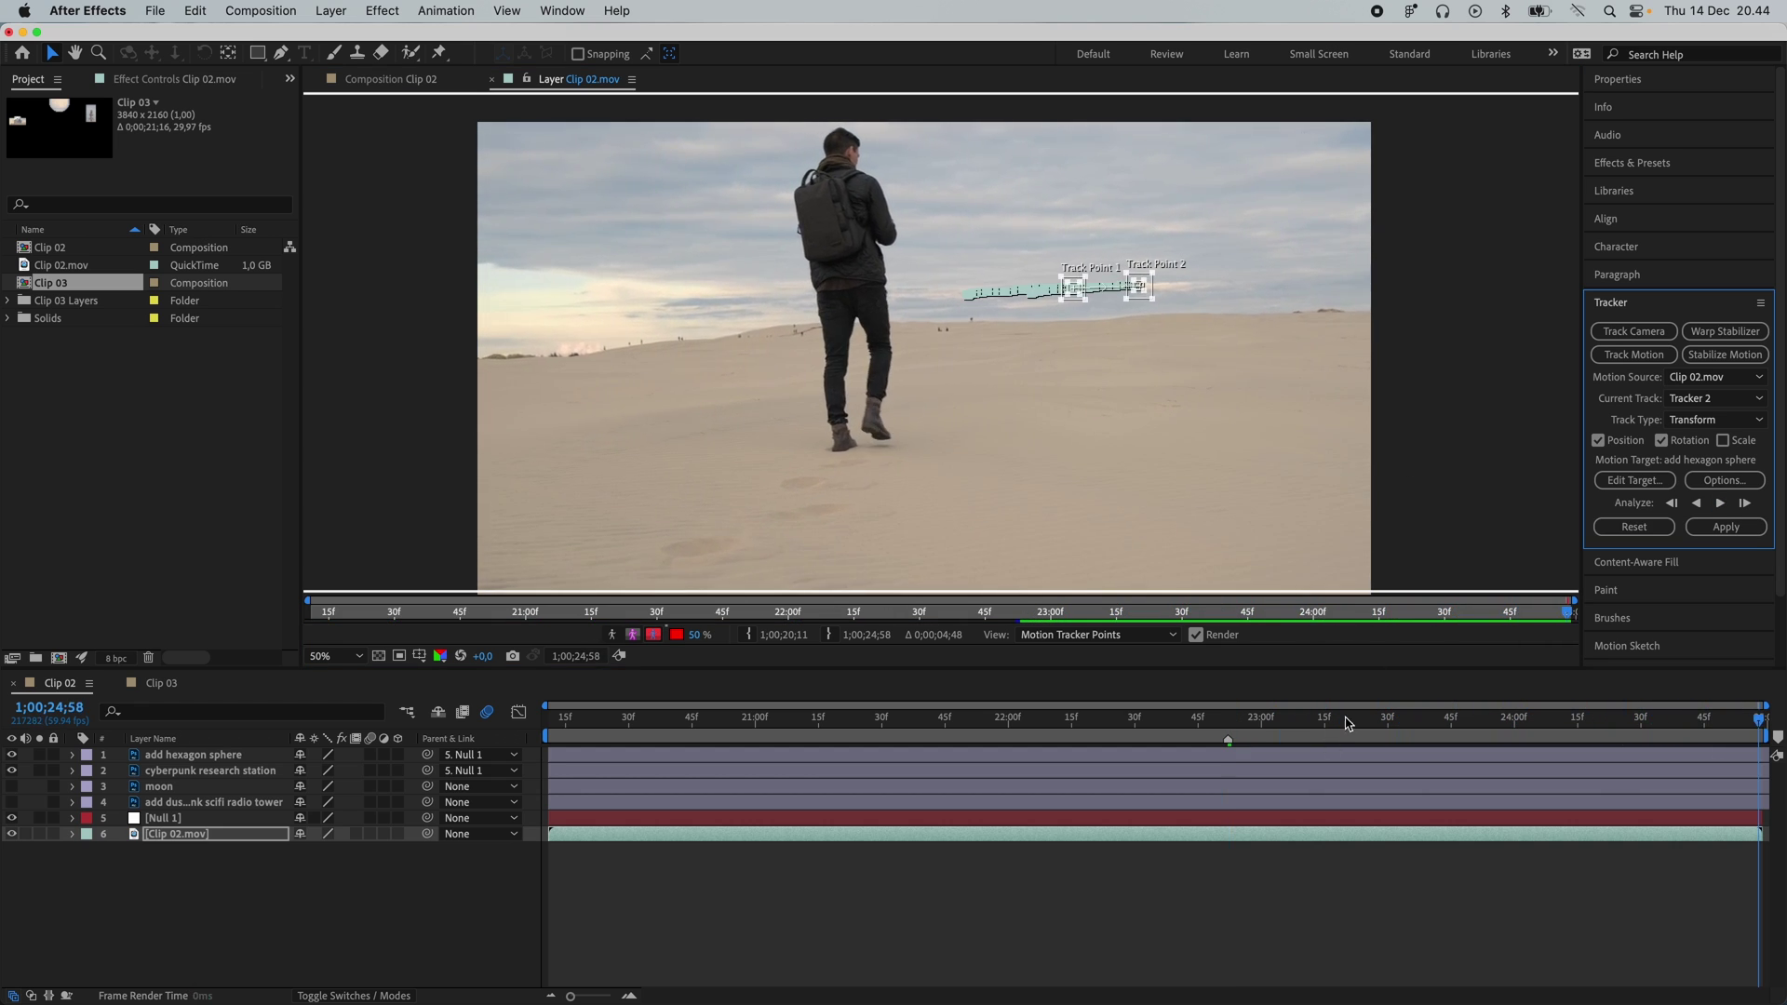
{"action": "left_click", "coordinate": [1229, 726]}
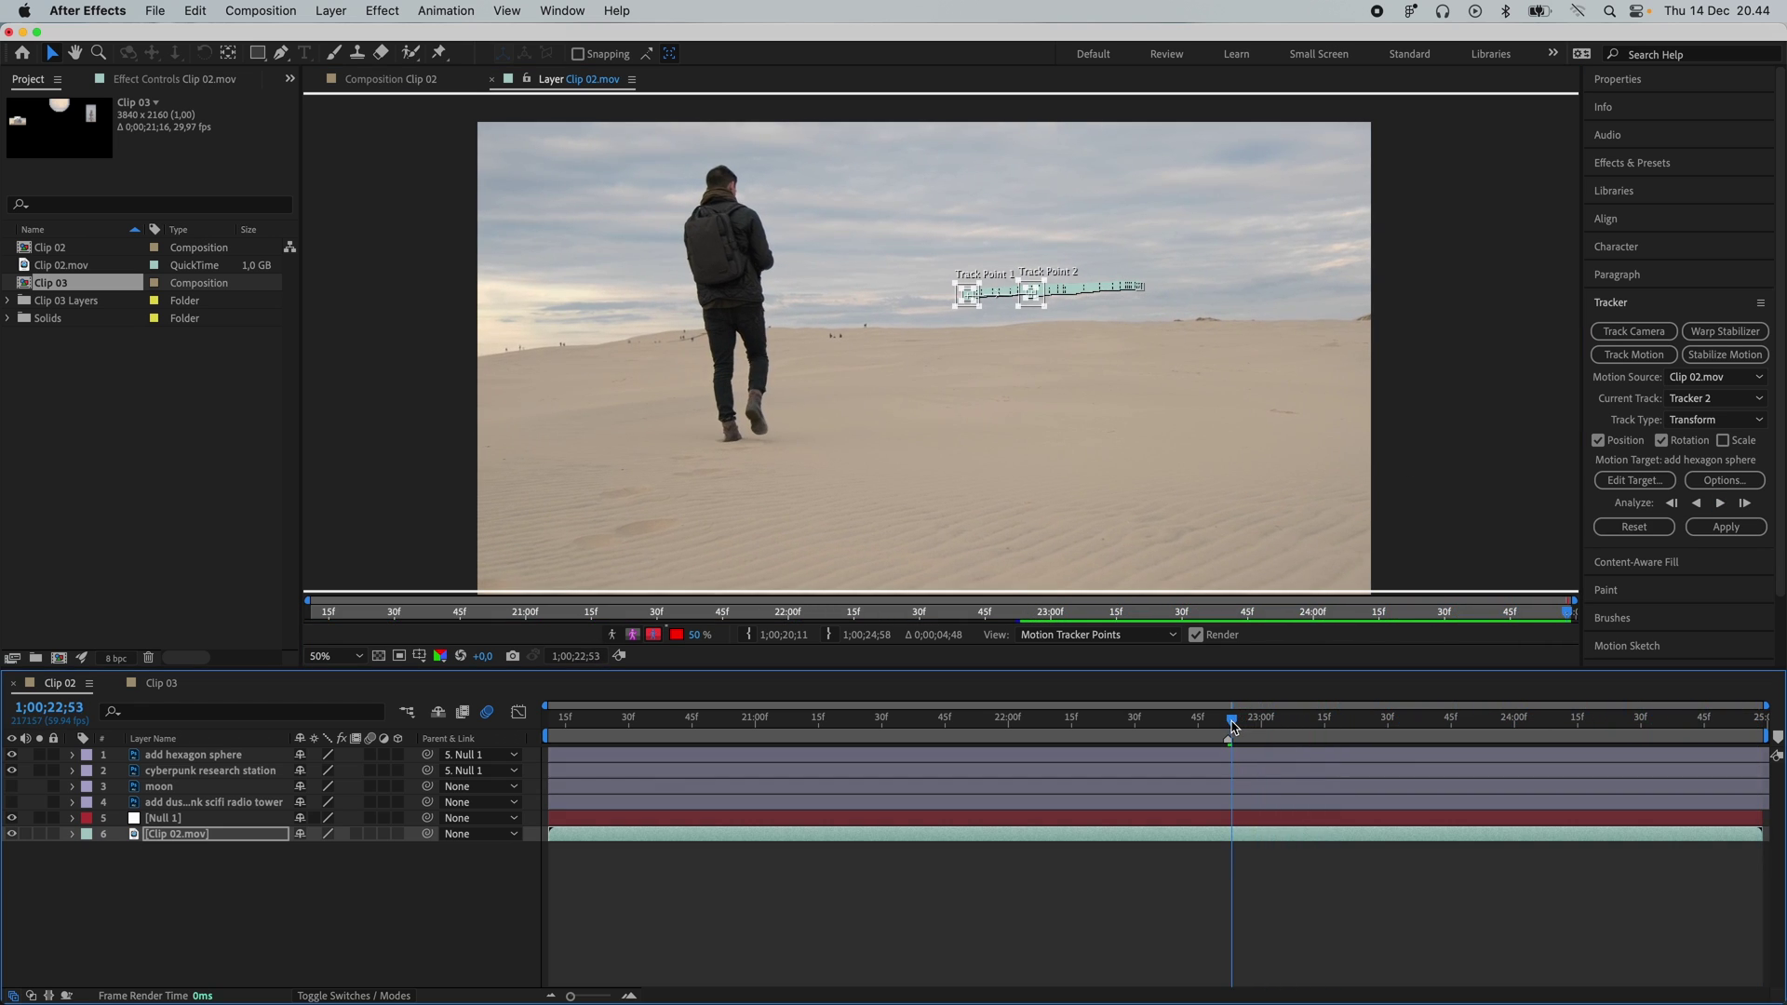
{"action": "left_click", "coordinate": [1700, 503]}
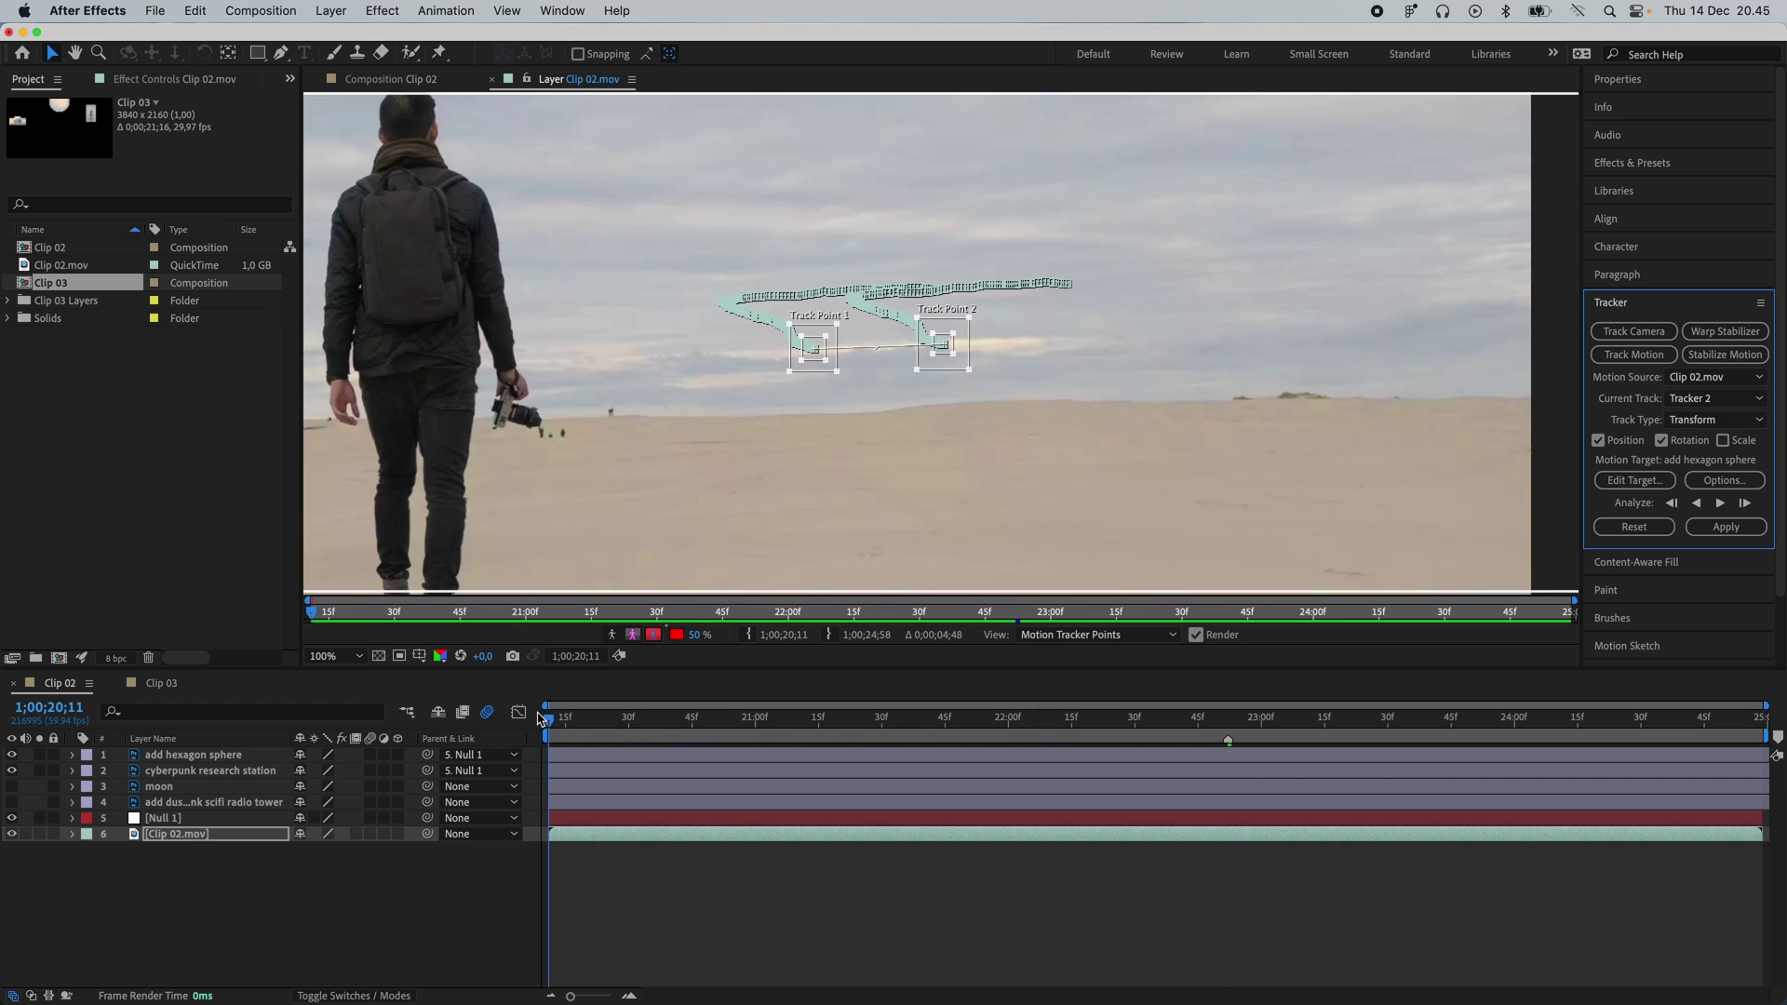
- Add another null object to the Clip 02 composition
{"action": "right_click", "coordinate": [217, 904]}
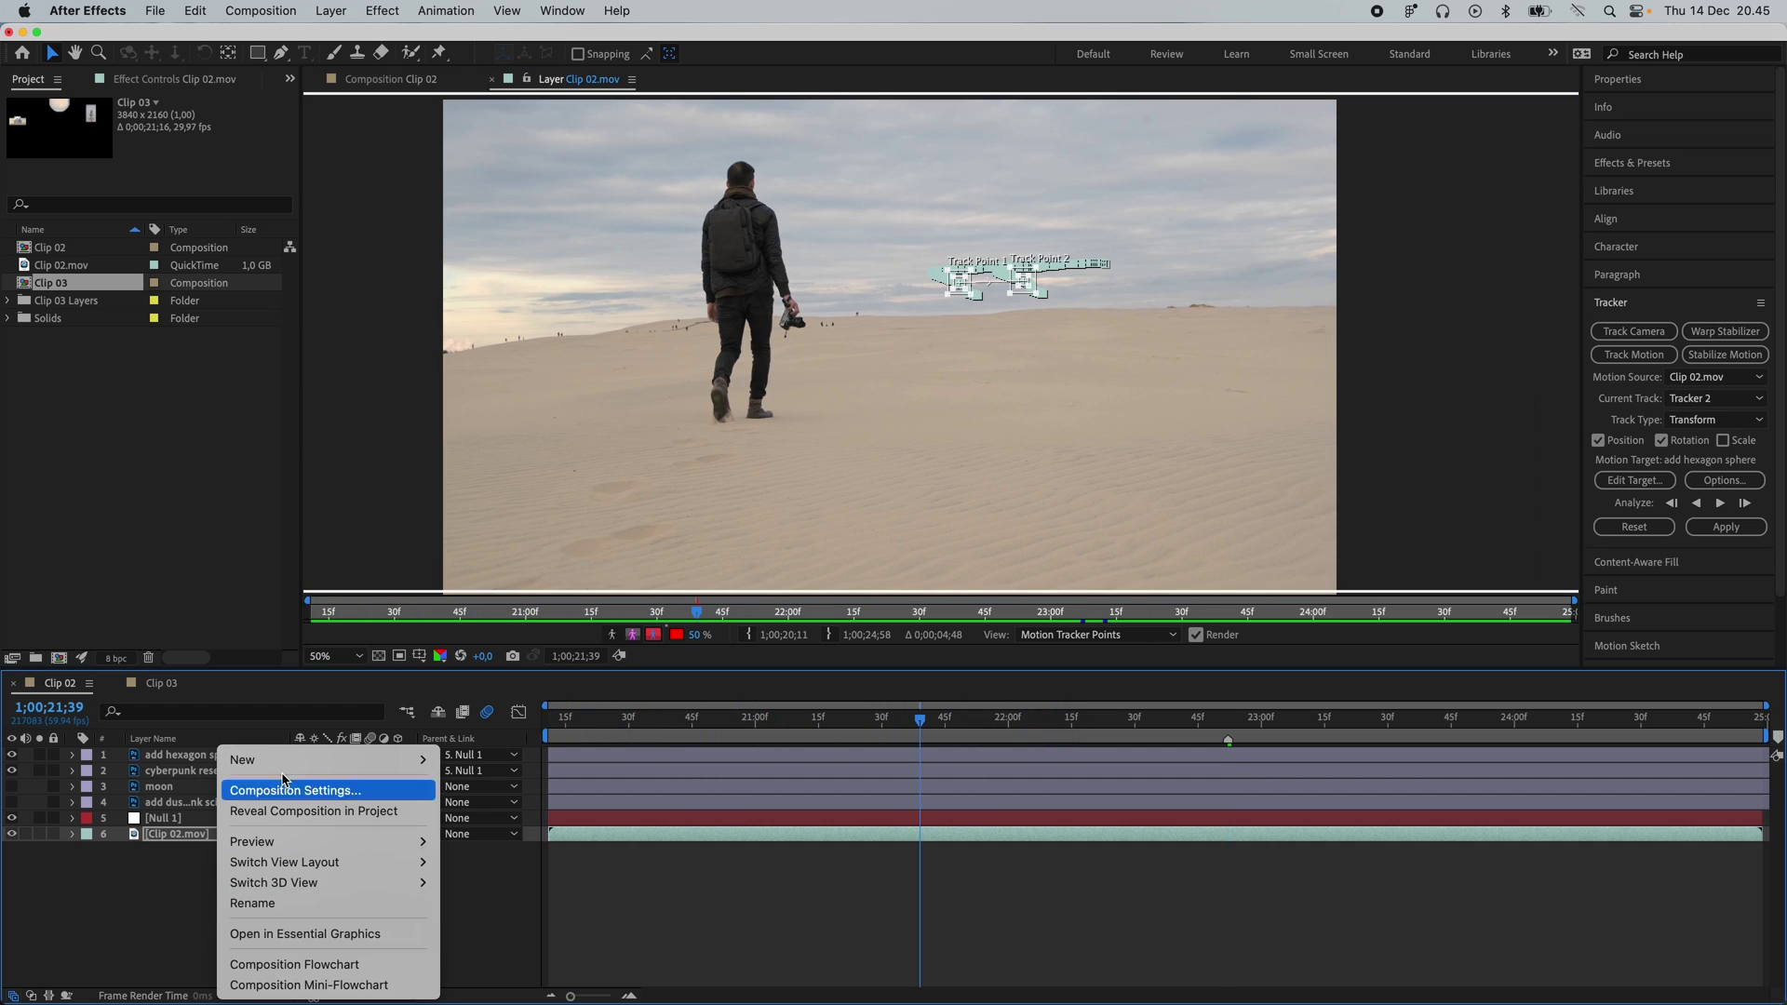
{"action": "mouse_move", "coordinate": [354, 759]}
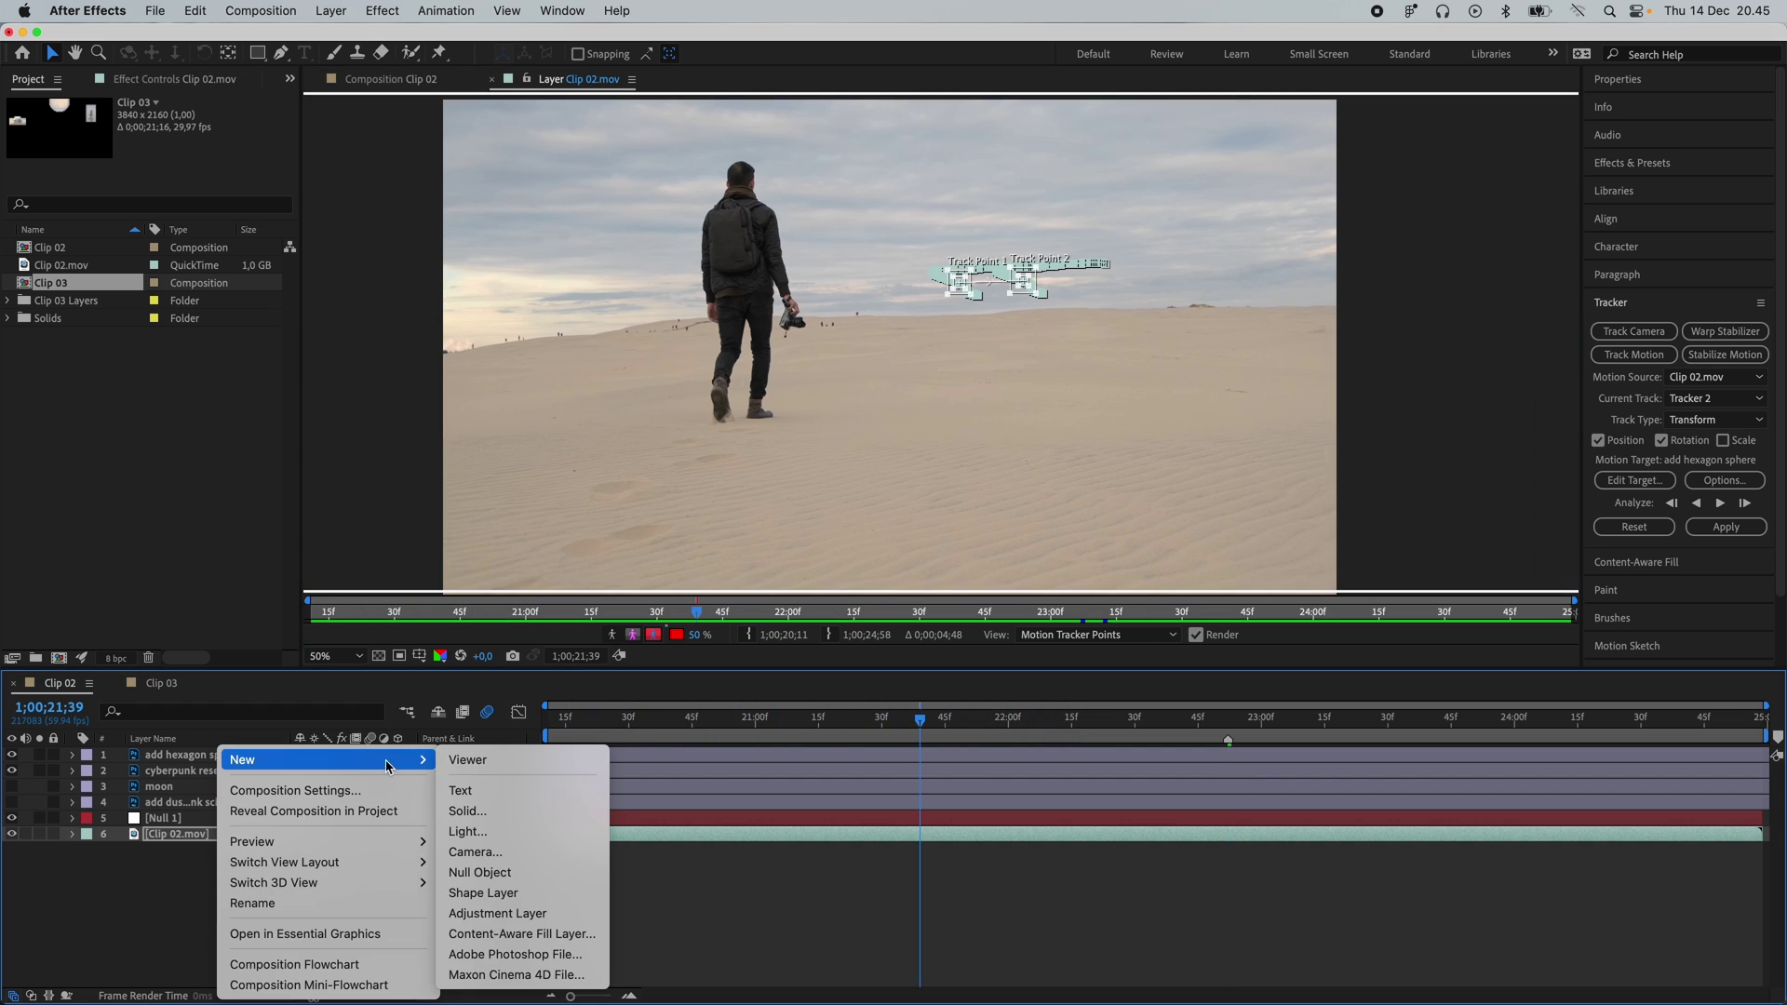
{"action": "left_click", "coordinate": [538, 877]}
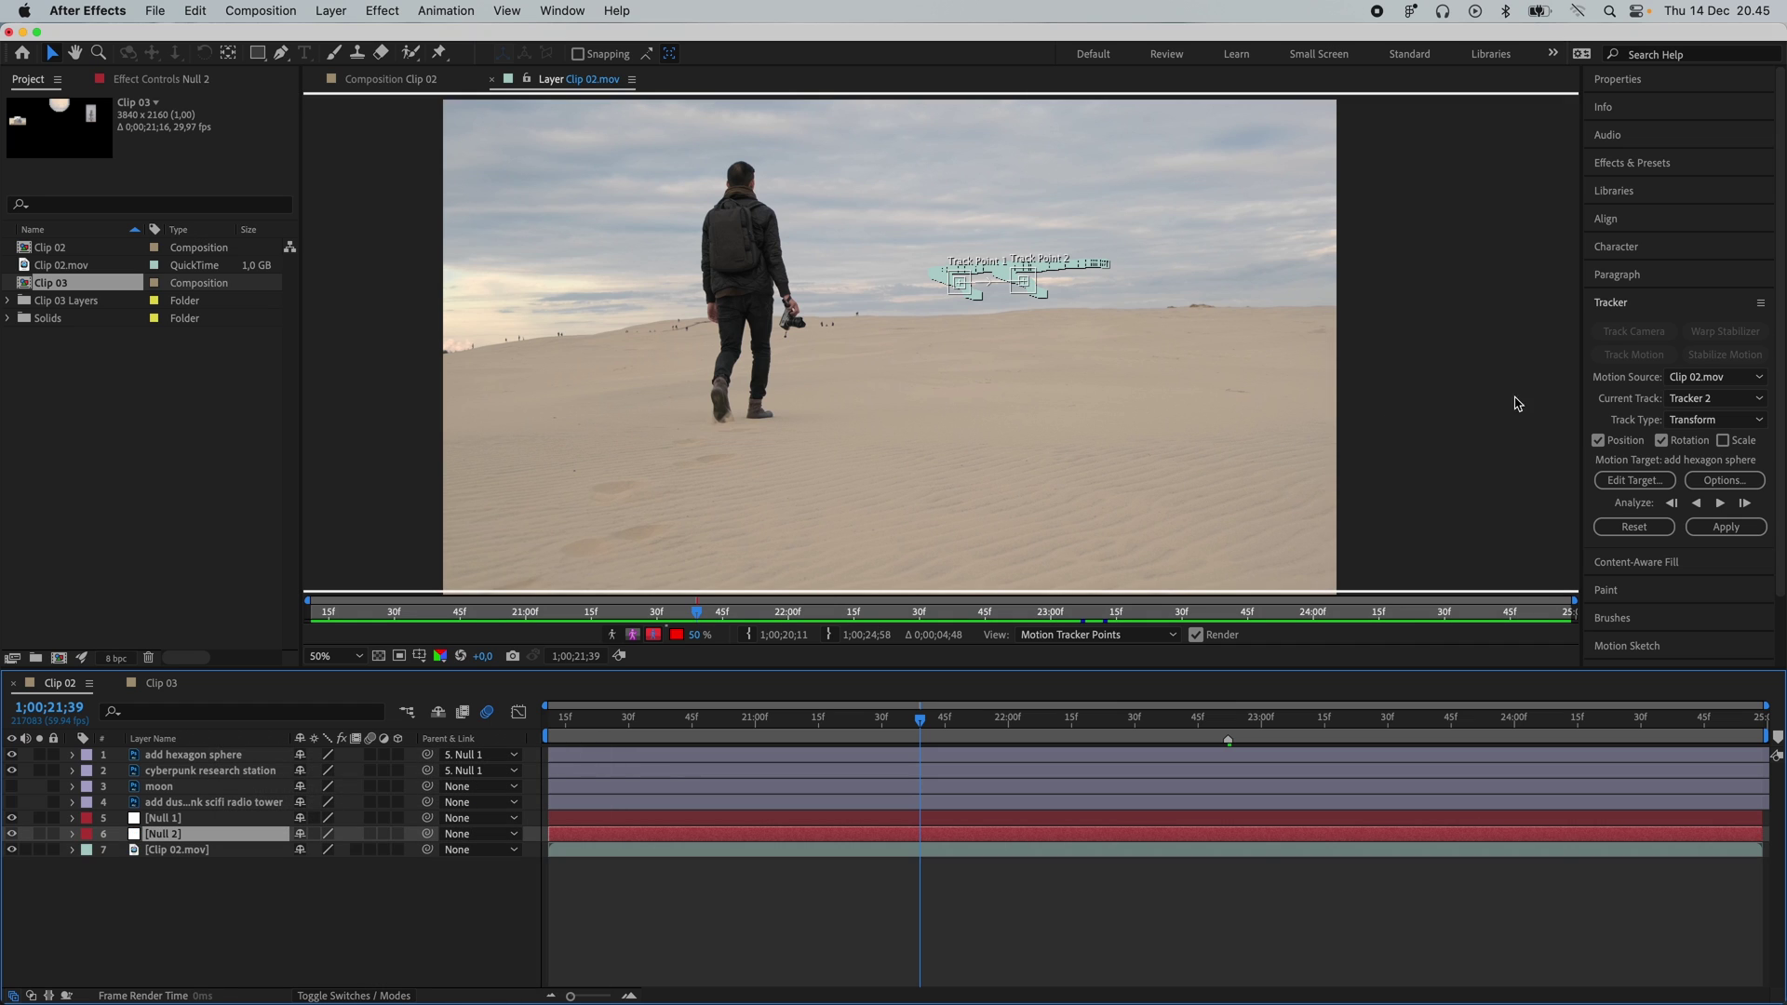
- Set the motion target of Tracker 2 to Null 2, apply the tracking data in X and Y, and collapse the null's properties
{"action": "left_click", "coordinate": [1636, 480]}
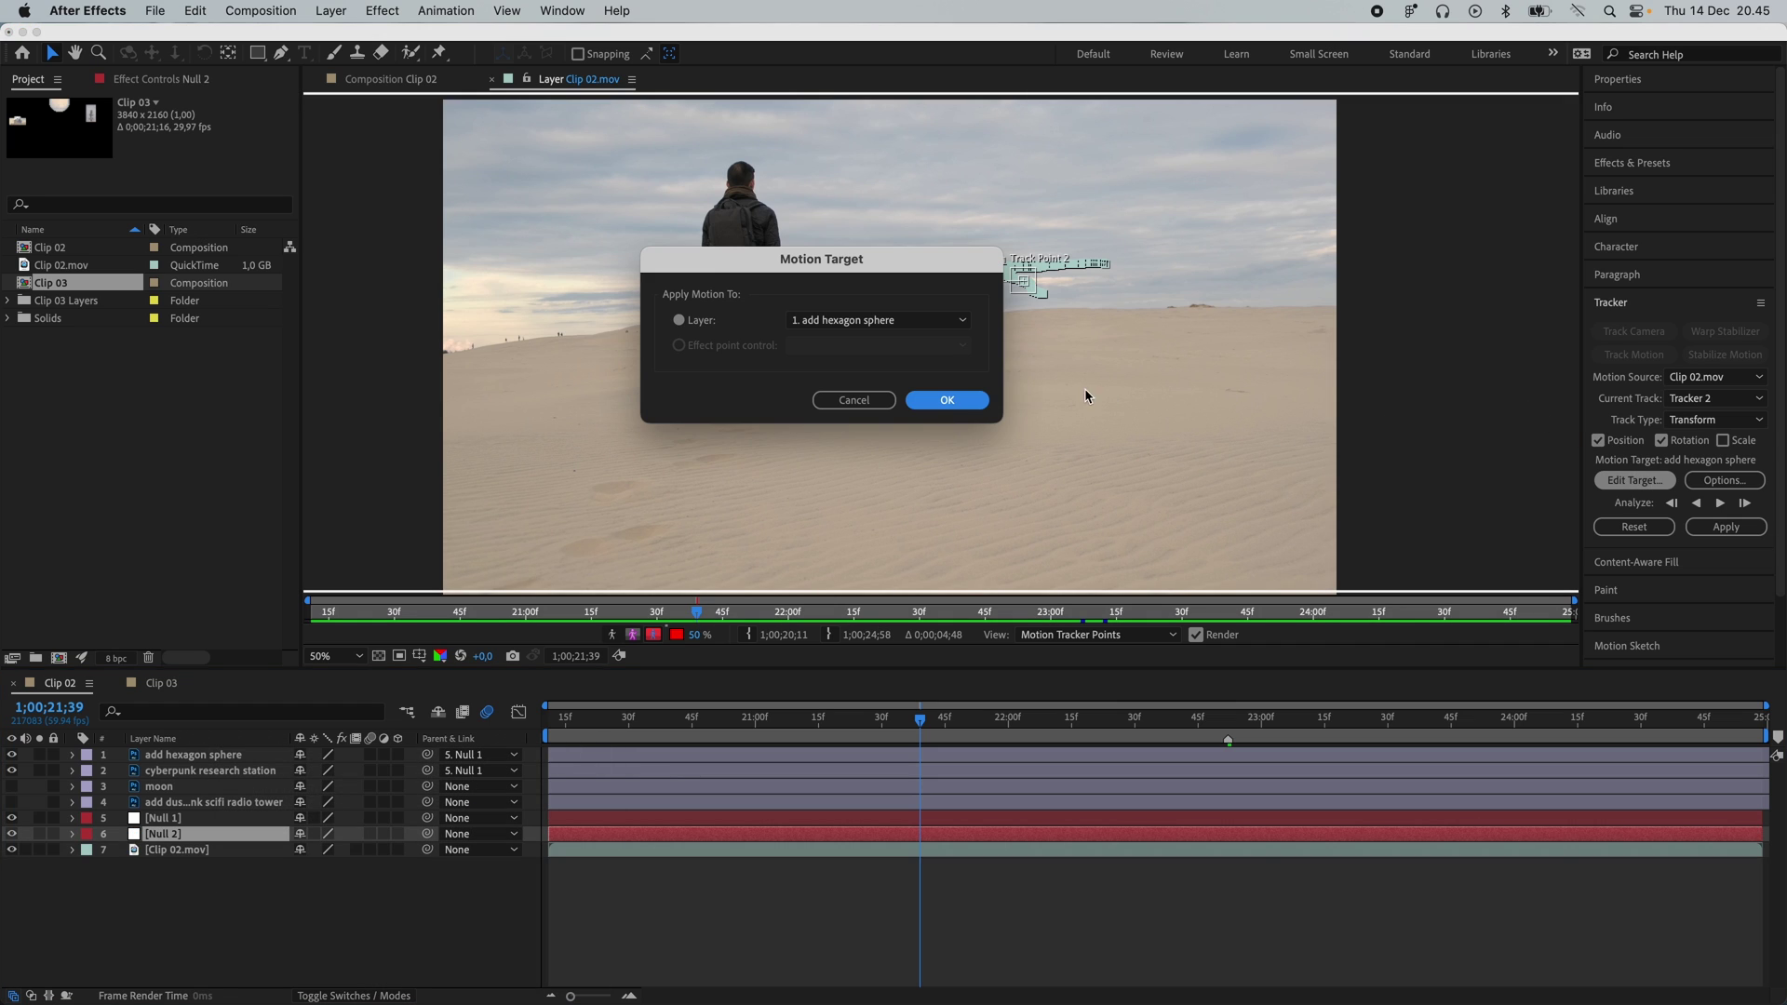
{"action": "left_click", "coordinate": [903, 319]}
{"action": "left_click", "coordinate": [838, 443]}
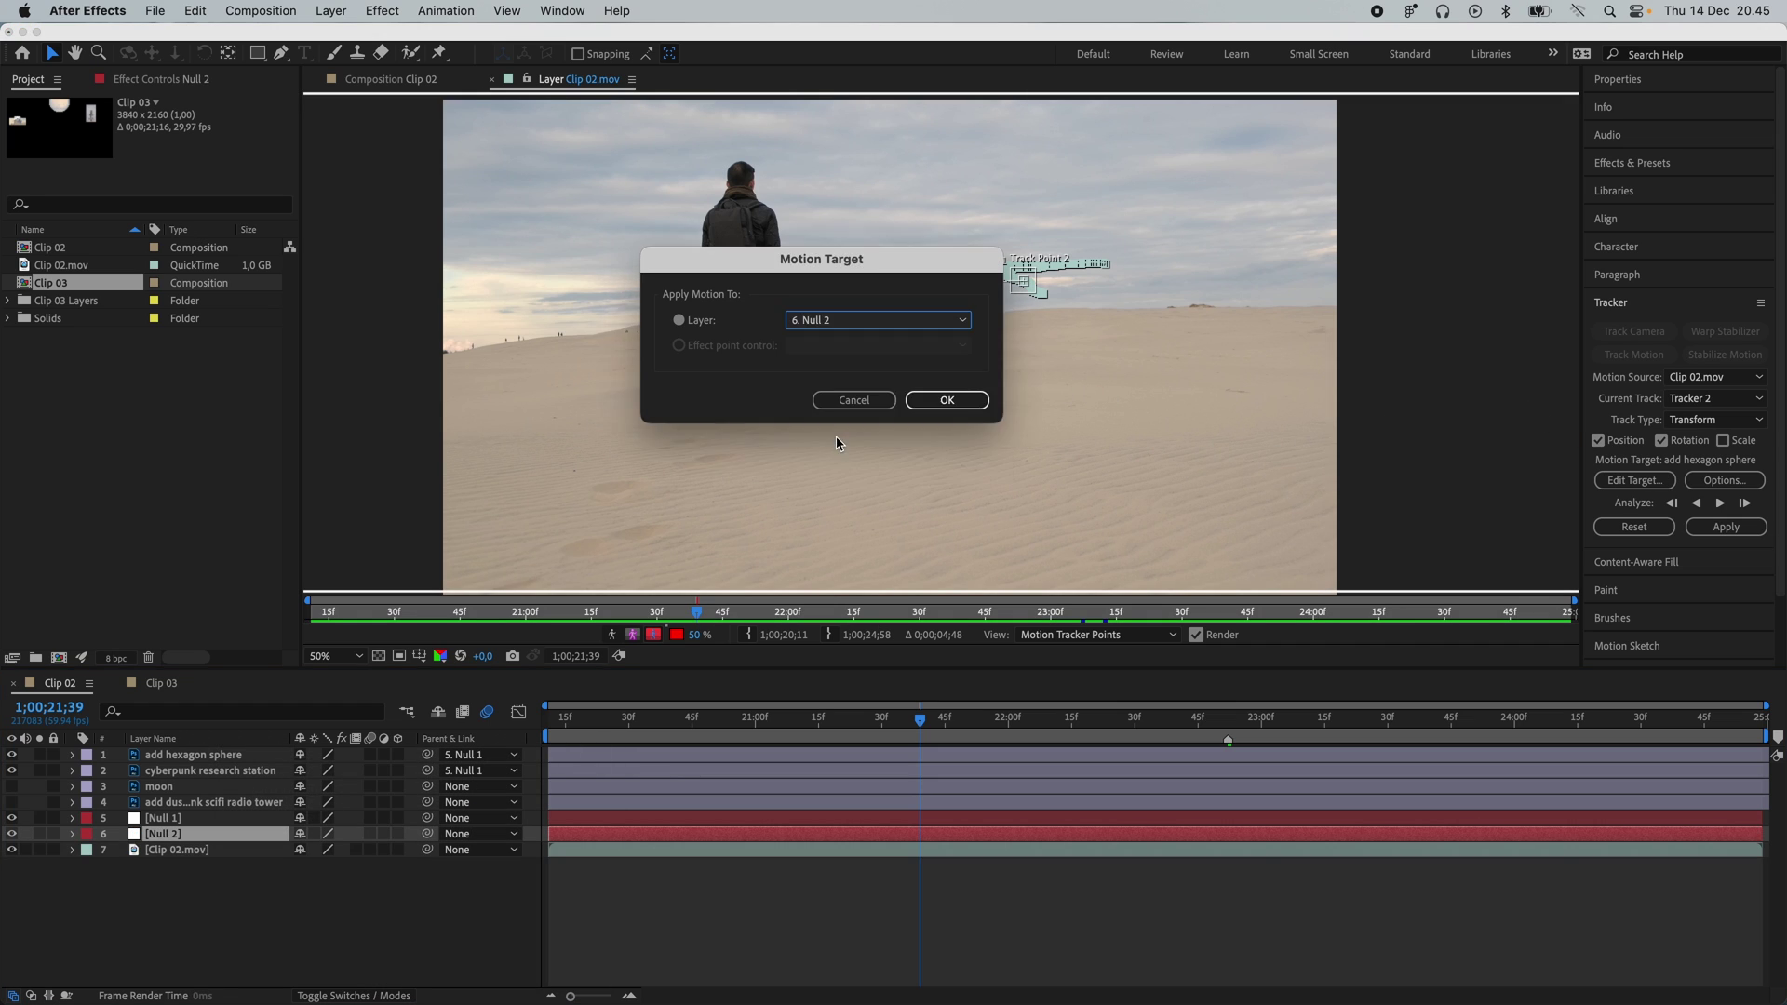
{"action": "left_click", "coordinate": [948, 400]}
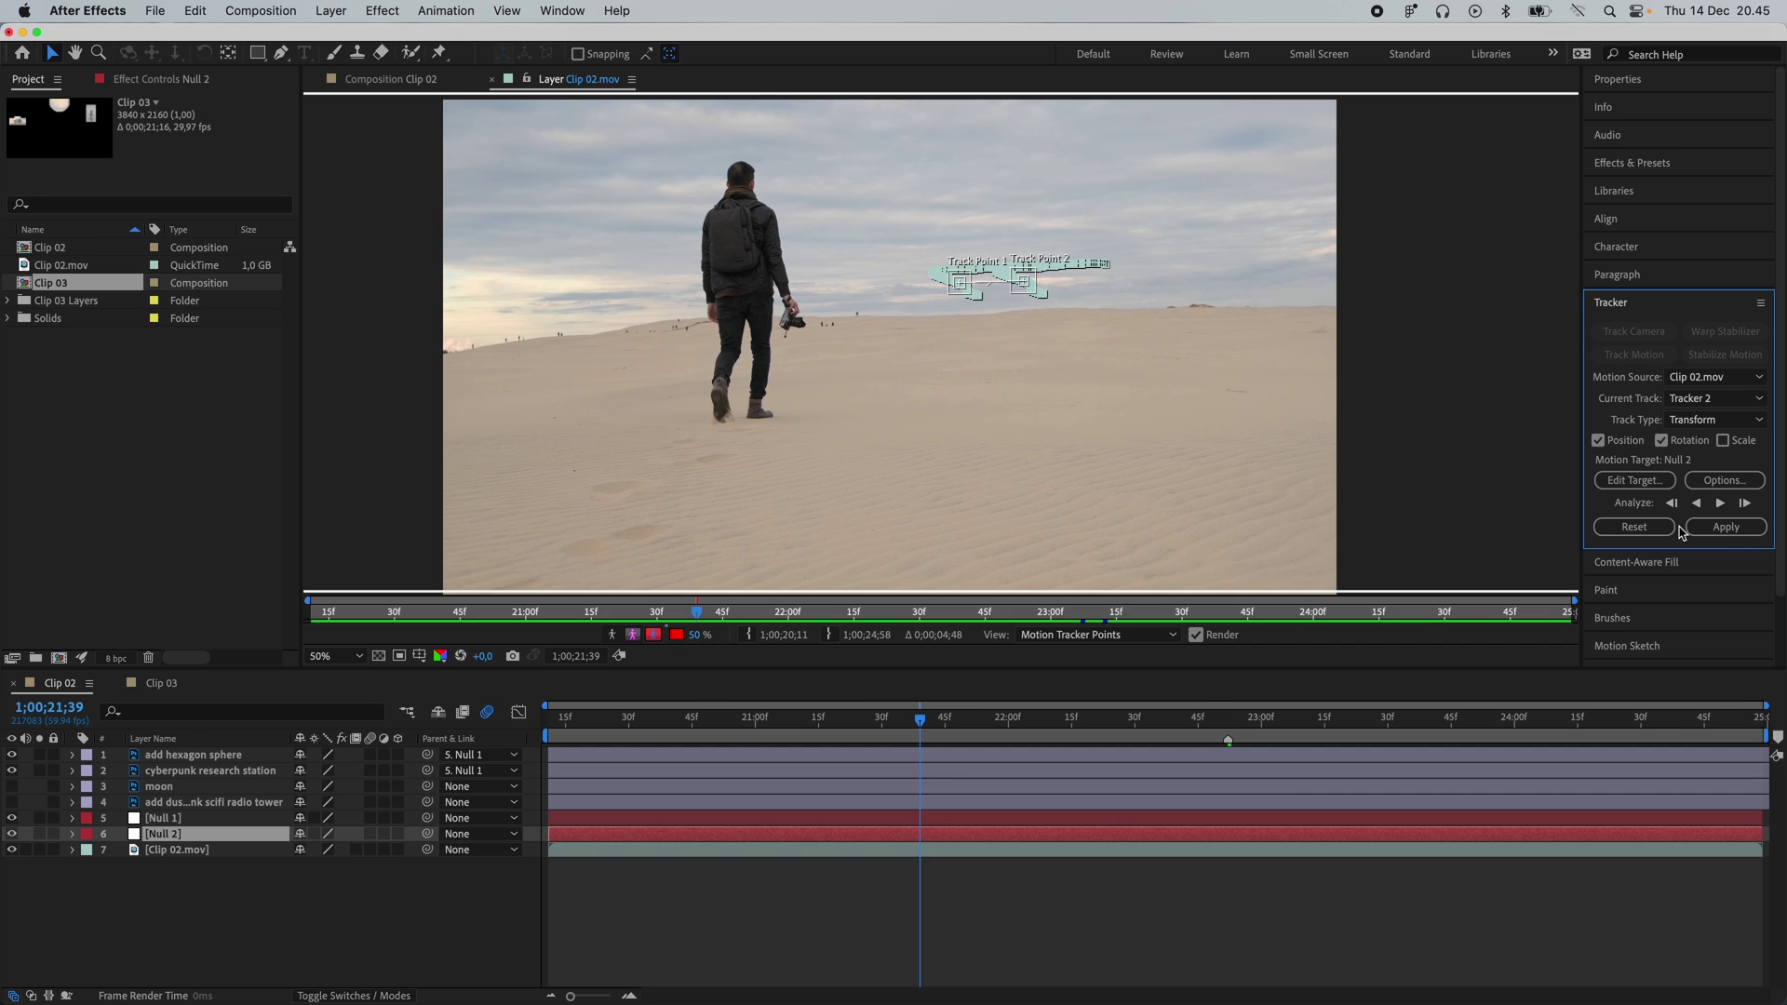
{"action": "left_click", "coordinate": [1725, 526]}
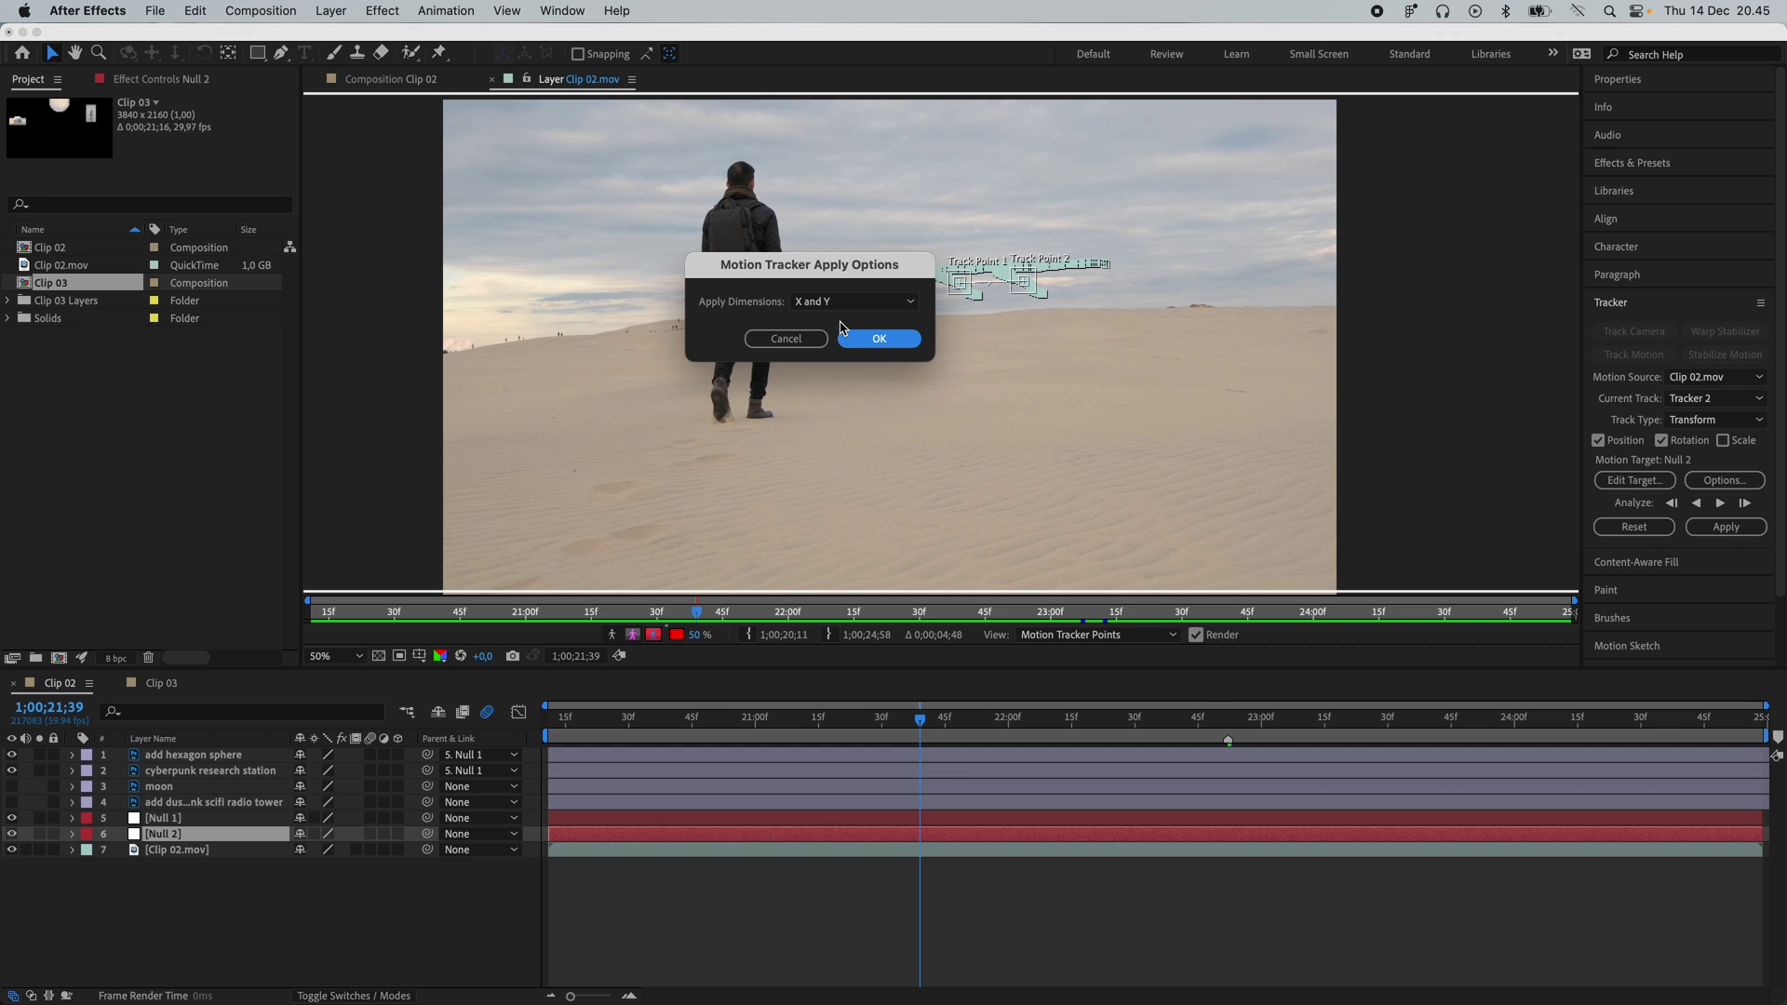
{"action": "left_click", "coordinate": [878, 338]}
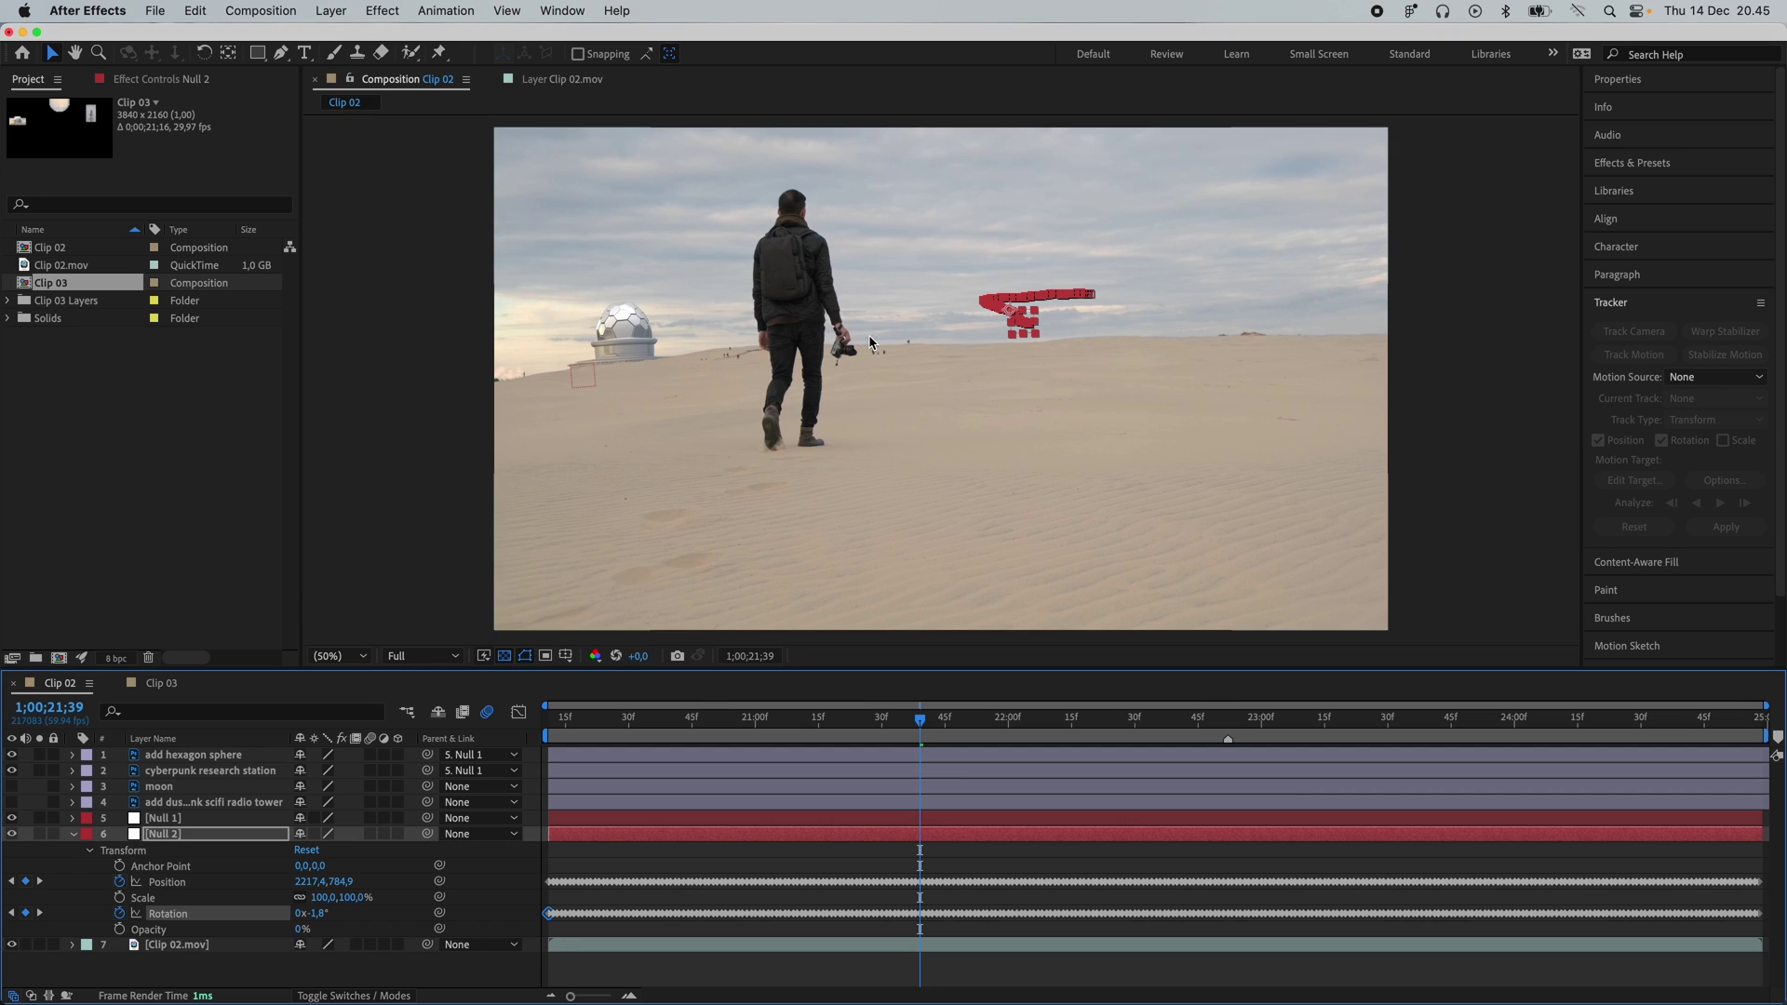
{"action": "left_click", "coordinate": [73, 834]}
- Unhide the moon layer and parent it to Null 2 at the marker frame 1;00;22;52
{"action": "key", "text": "space"}
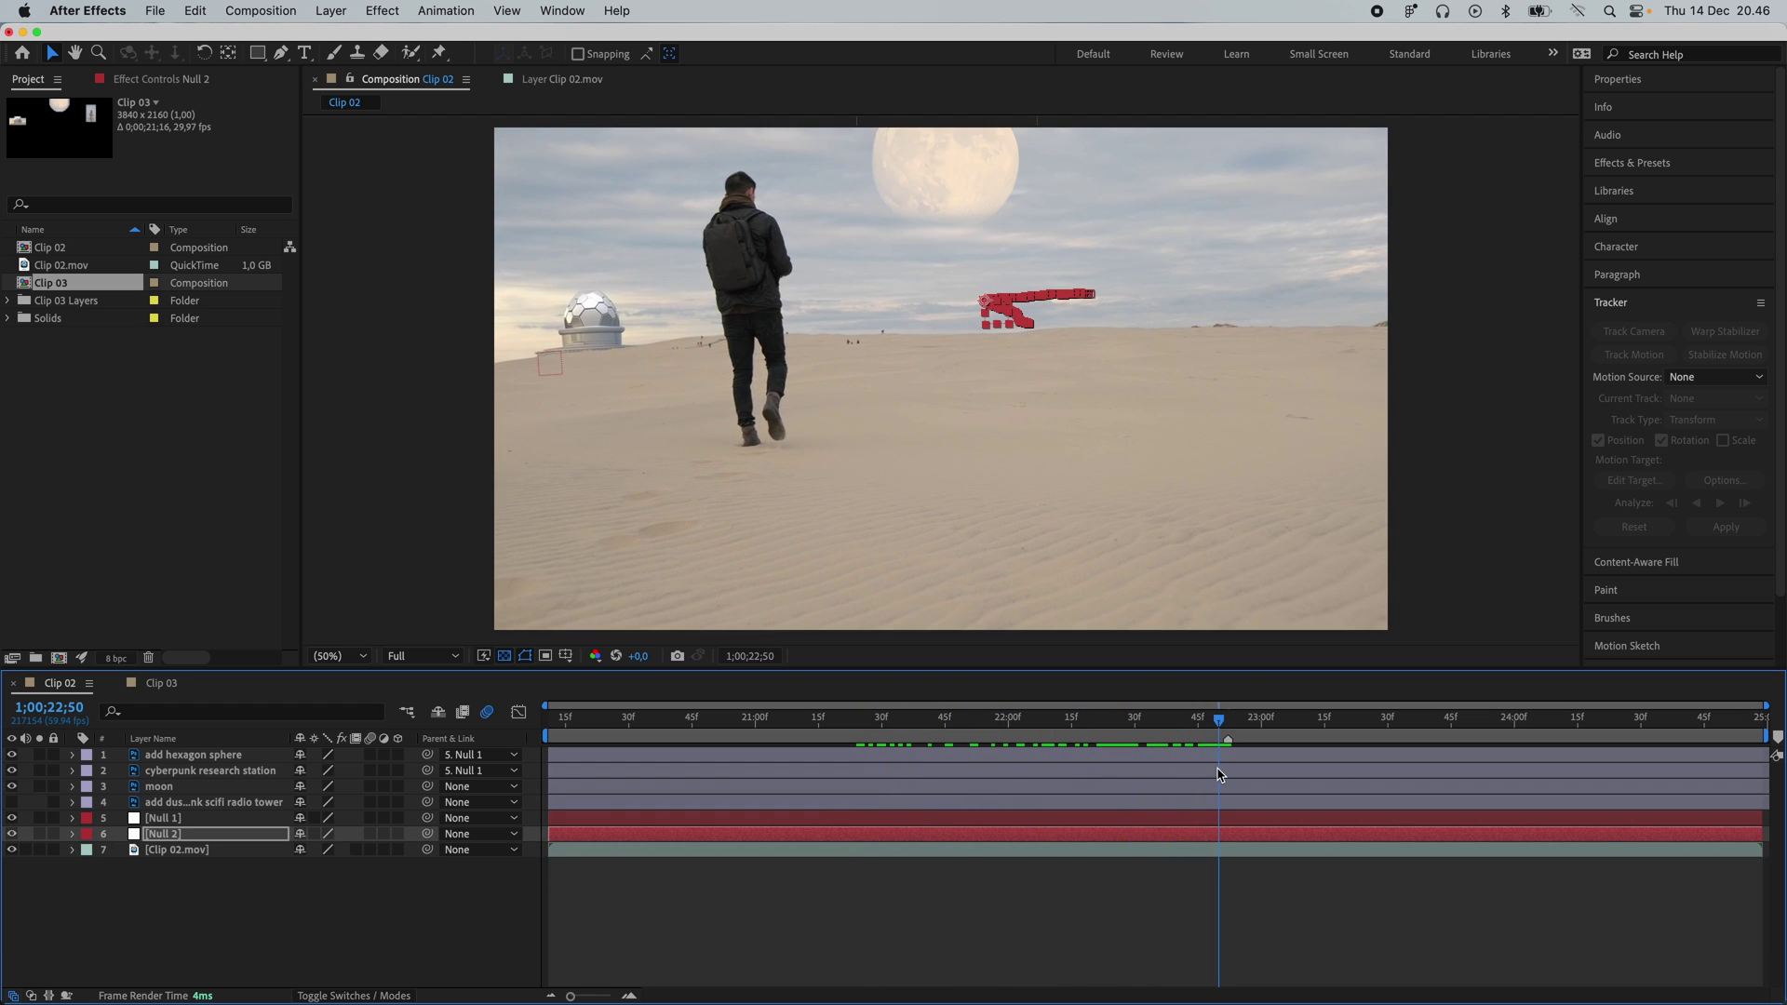
{"action": "left_click", "coordinate": [884, 748]}
{"action": "left_click", "coordinate": [1231, 742]}
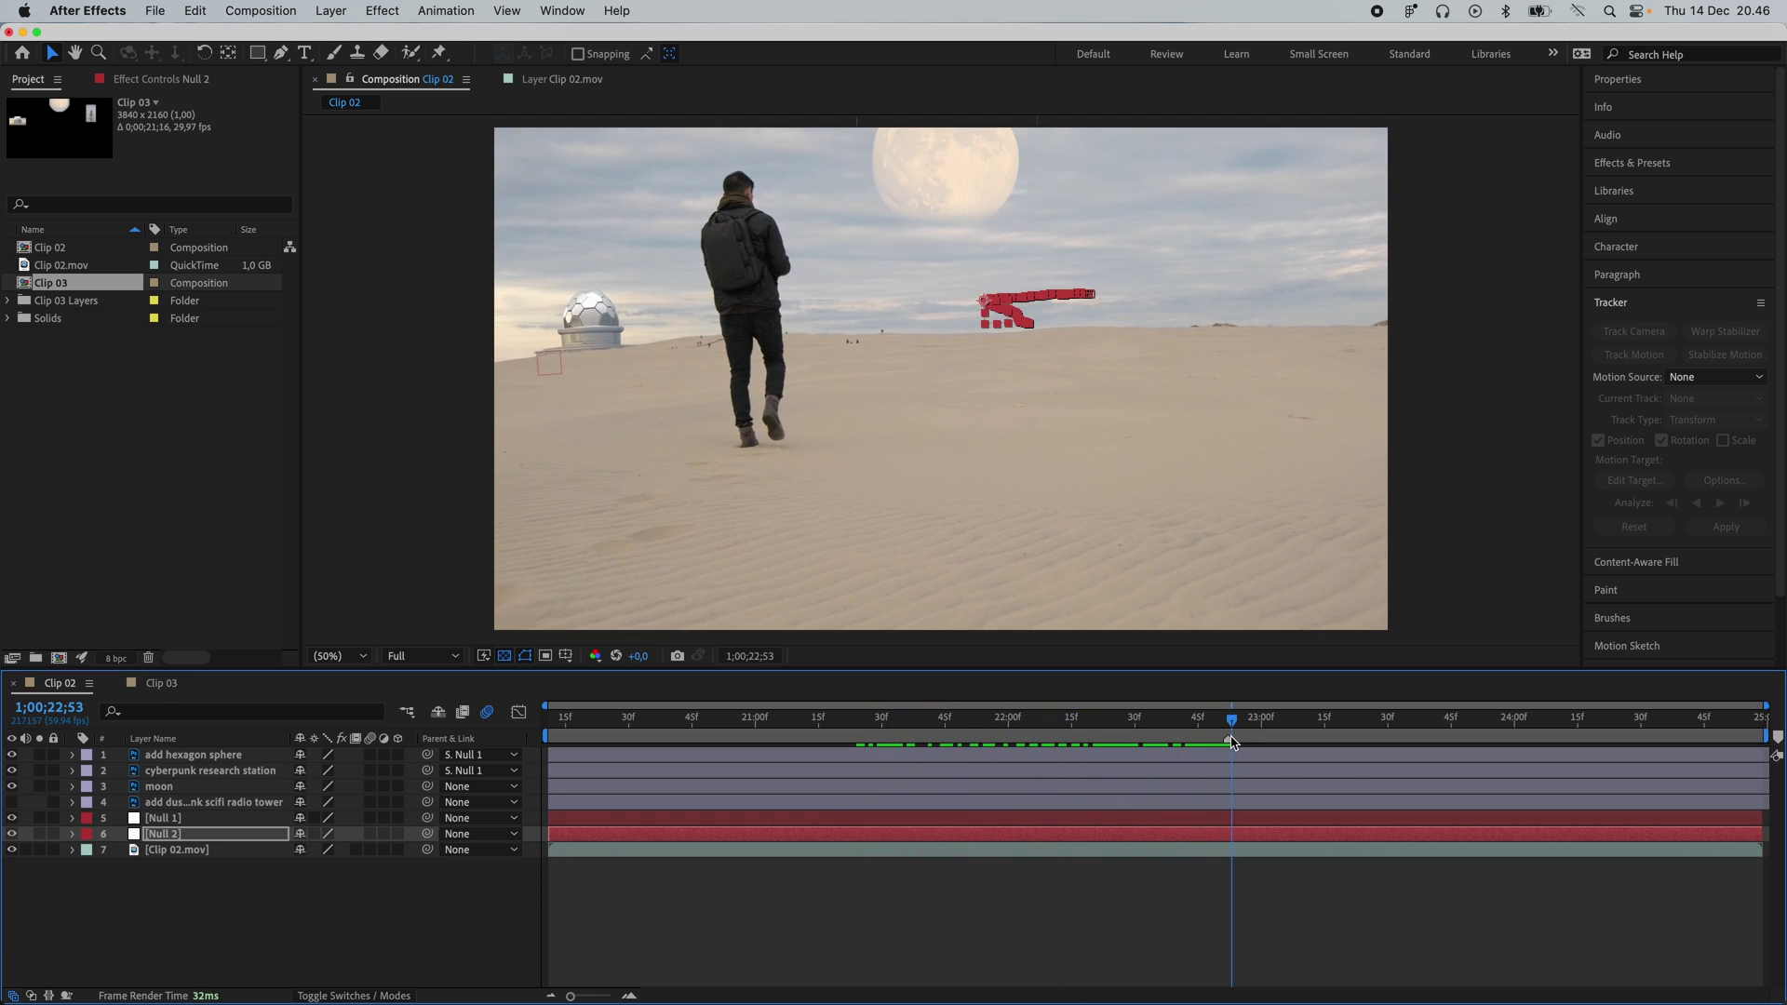
{"action": "left_click", "coordinate": [1075, 787]}
{"action": "left_click", "coordinate": [480, 786]}
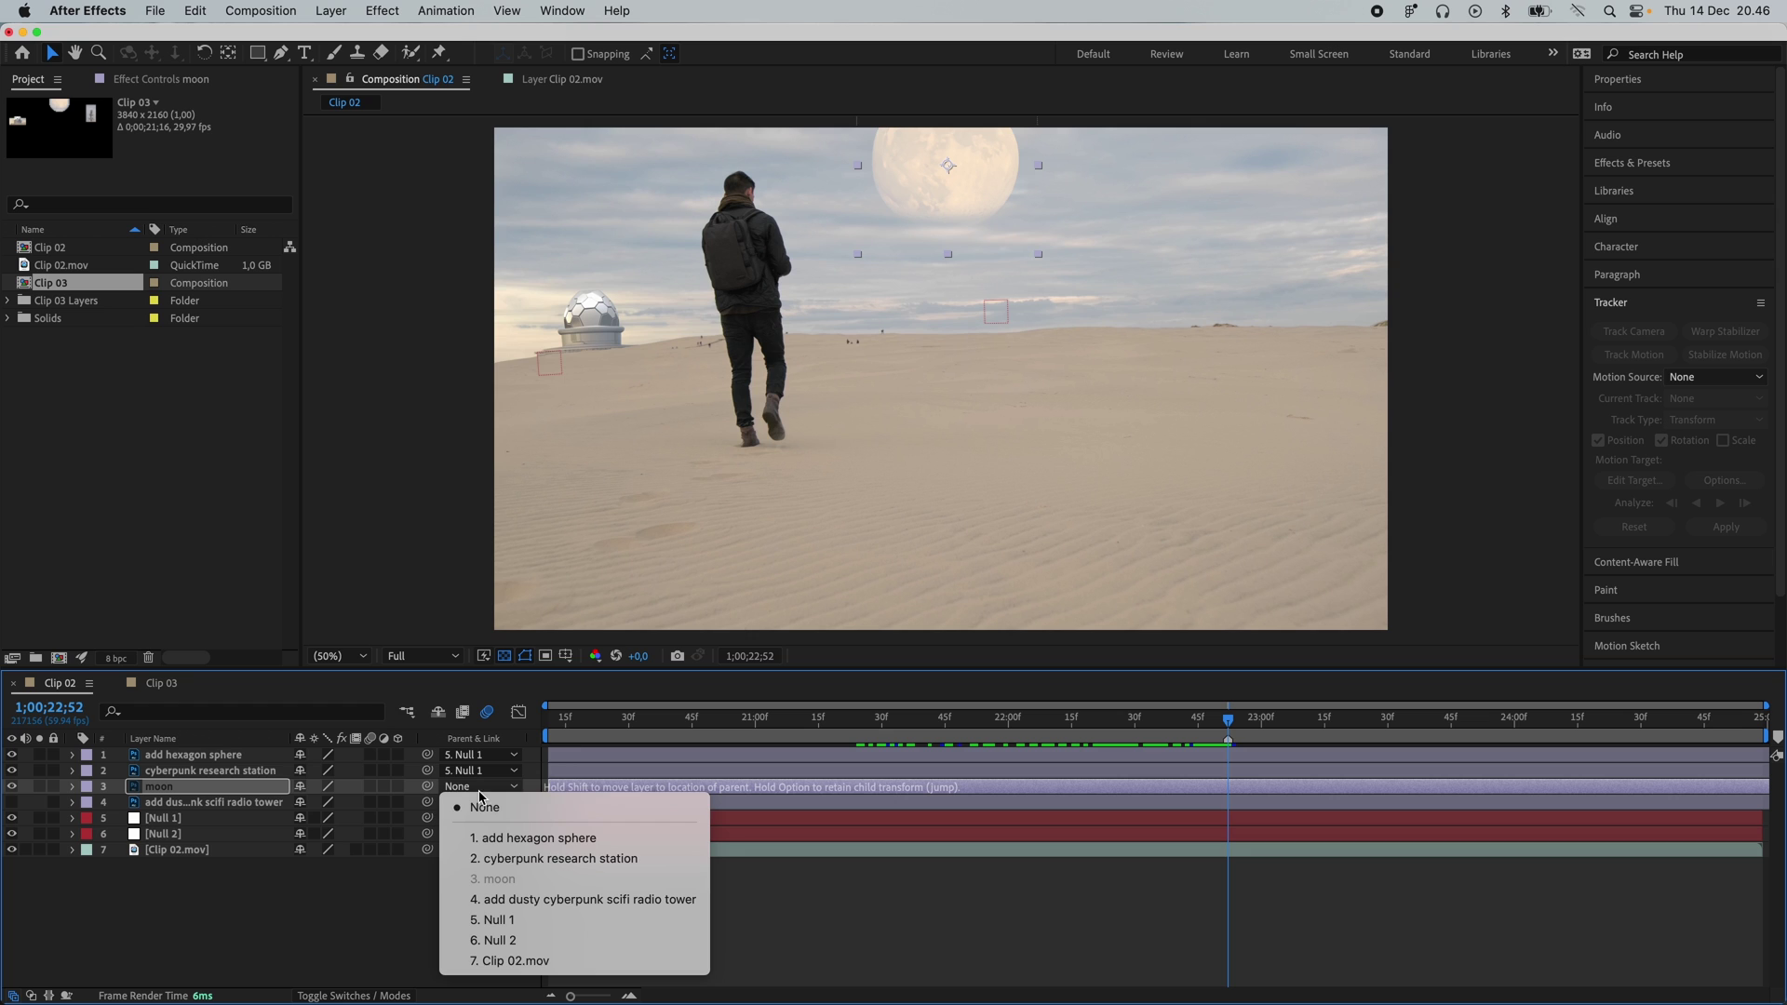
{"action": "left_click", "coordinate": [513, 941]}
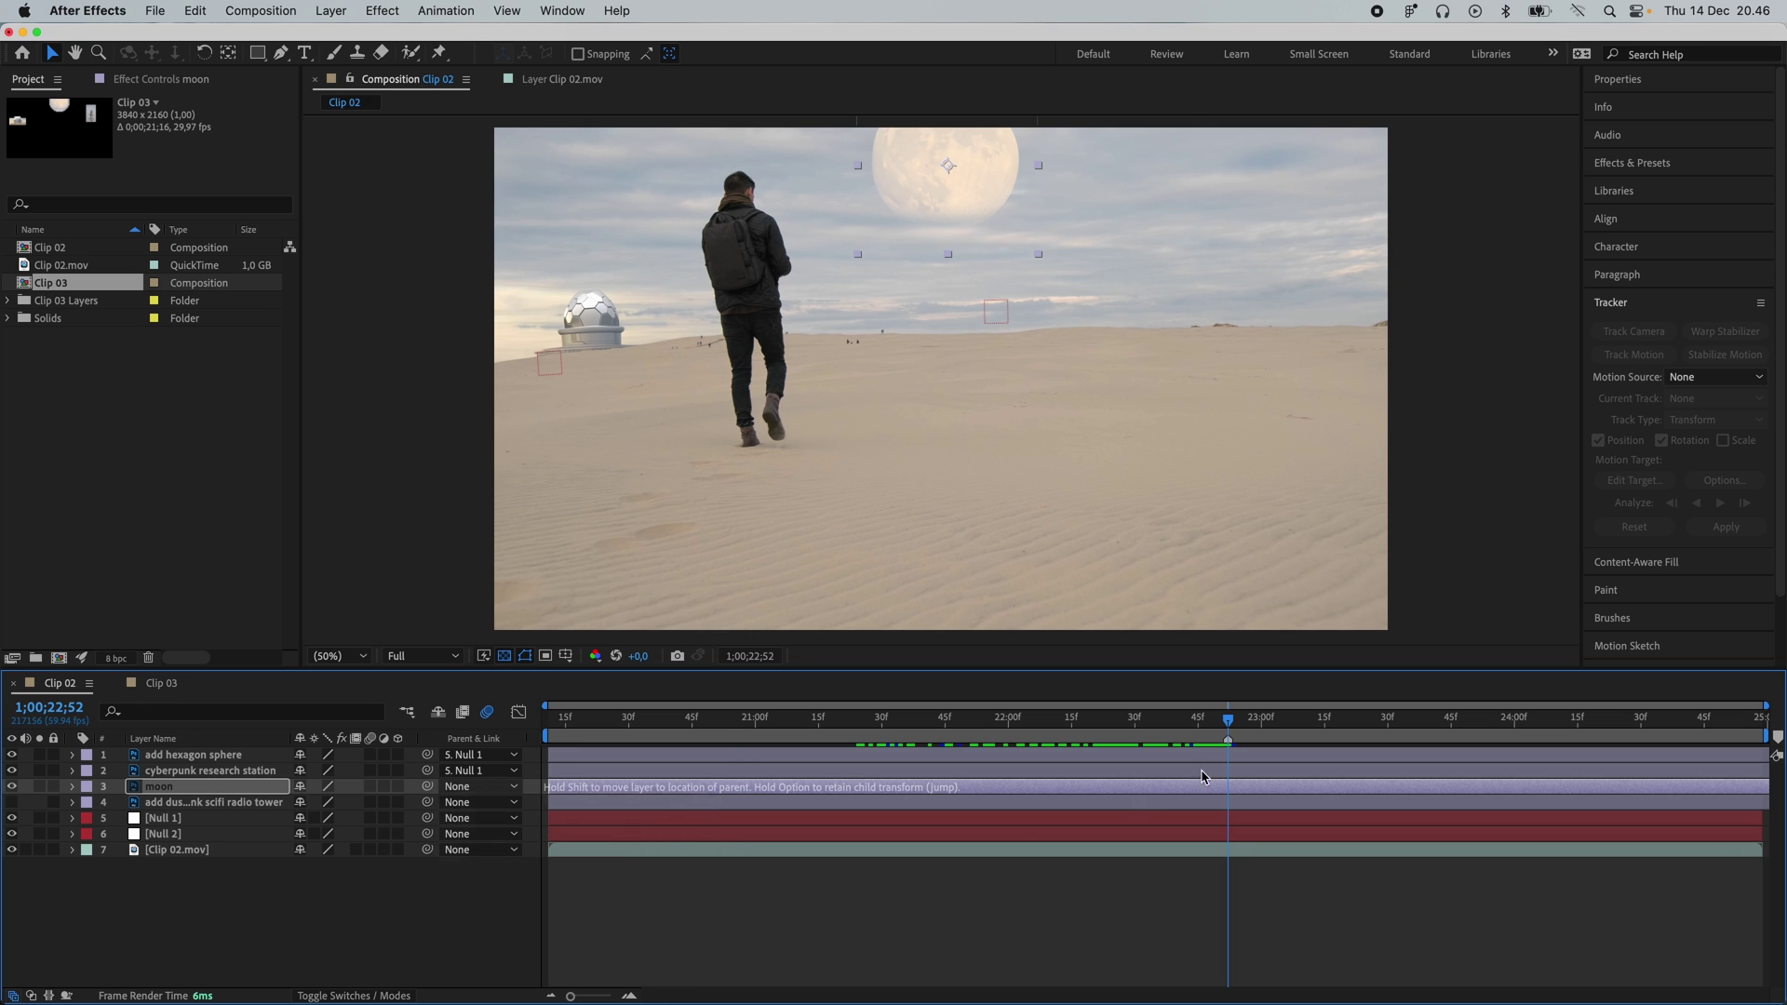
- Check the parented moon's movement from the clip's start, unhide the radio tower layer, and return to the marker frame 1;00;22;52
{"action": "left_click_drag", "start_coordinate": [1228, 720], "coordinate": [459, 823]}
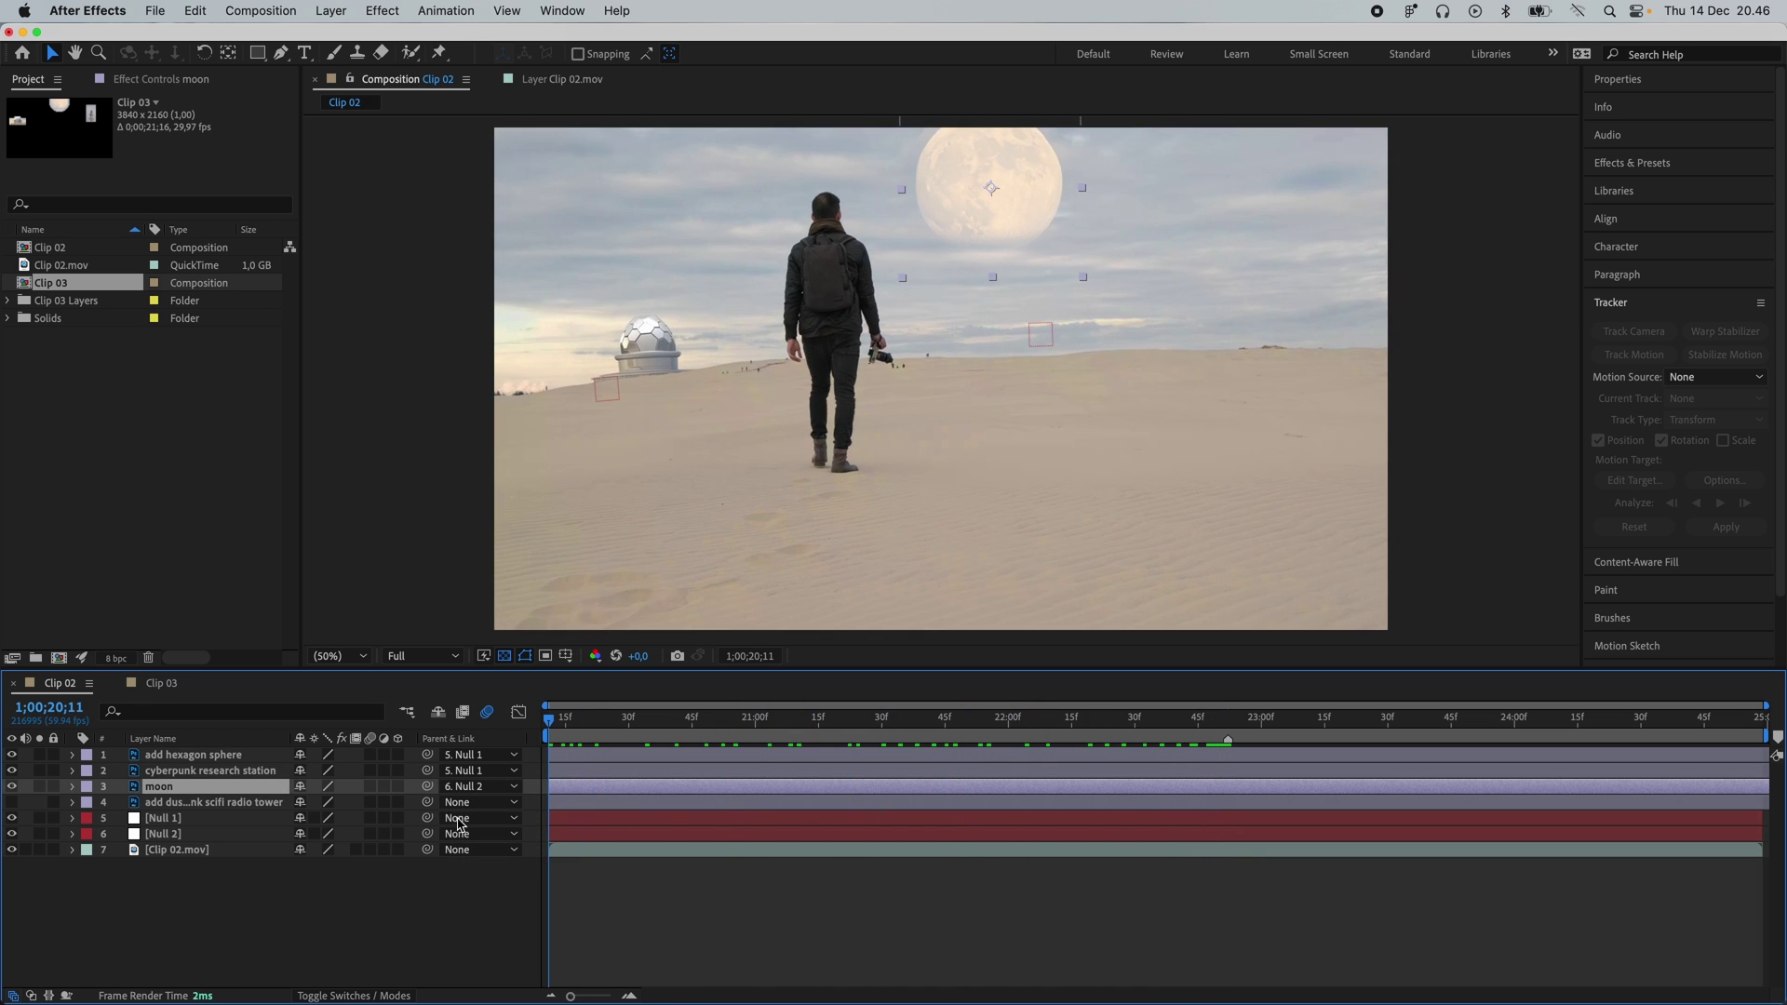
{"action": "left_click_drag", "start_coordinate": [654, 810], "coordinate": [837, 731]}
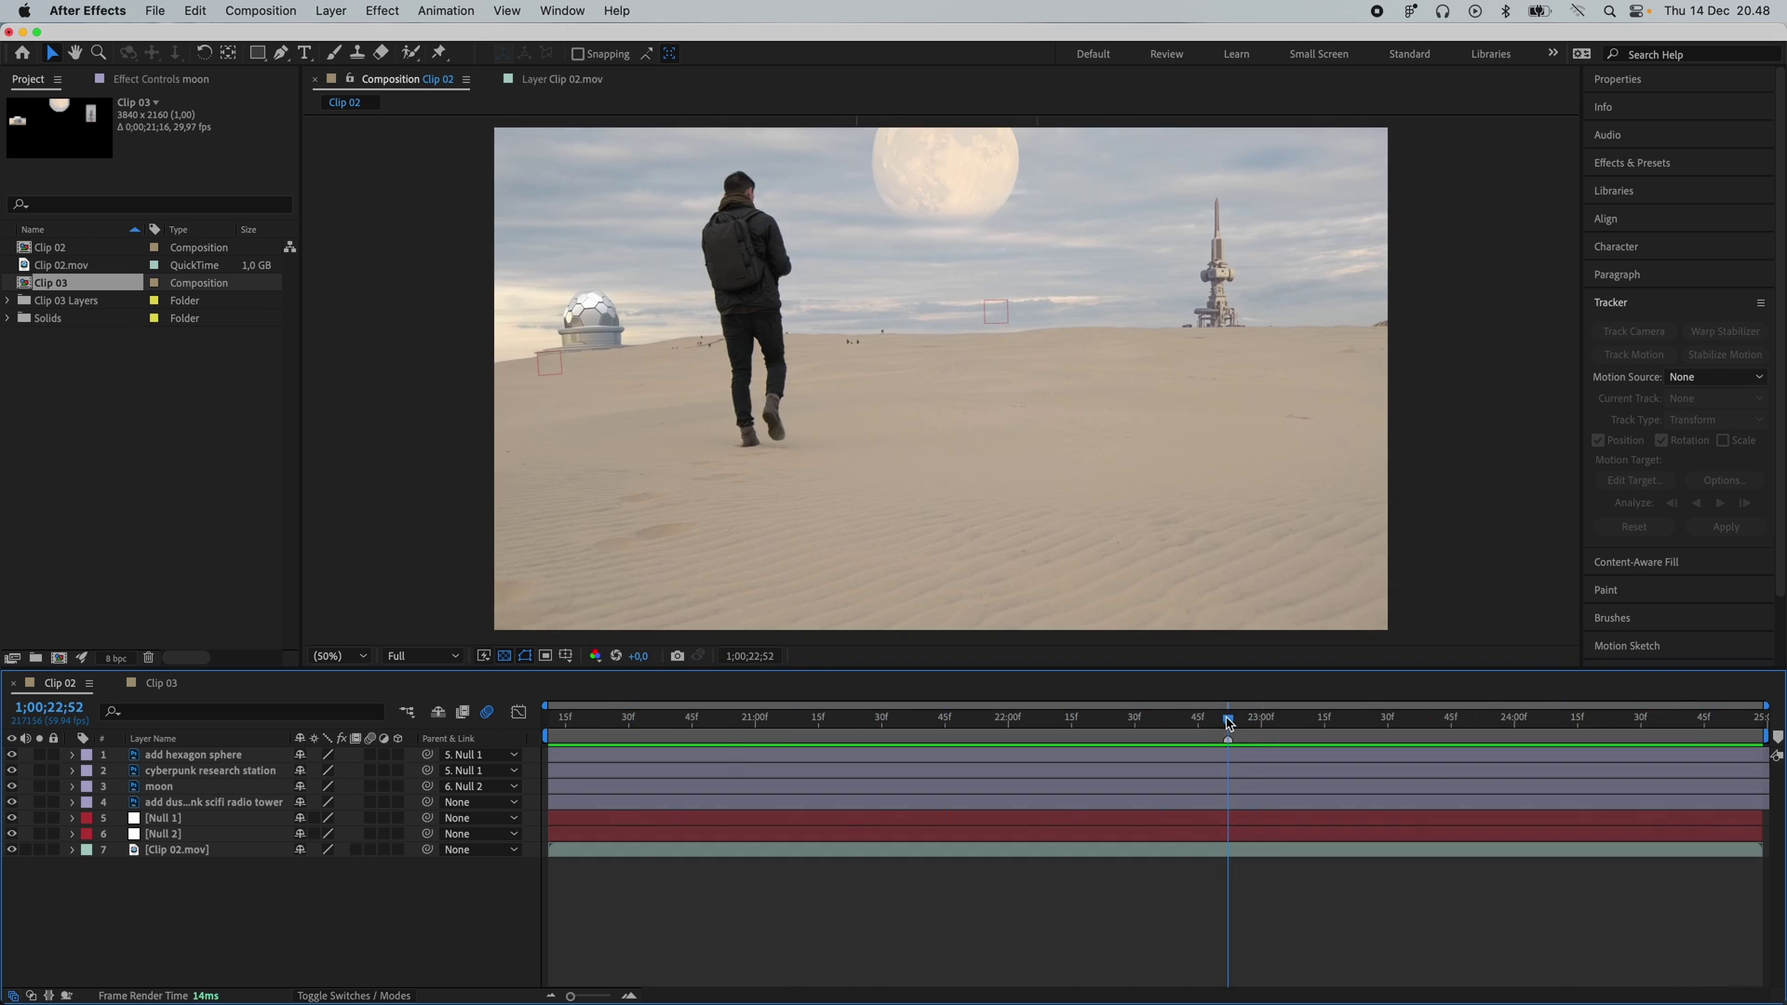
{"action": "mouse_move", "coordinate": [1228, 730]}
{"action": "left_mouse_down"}
{"action": "mouse_move", "coordinate": [1049, 732]}
{"action": "mouse_move", "coordinate": [1223, 732]}
{"action": "left_mouse_up"}
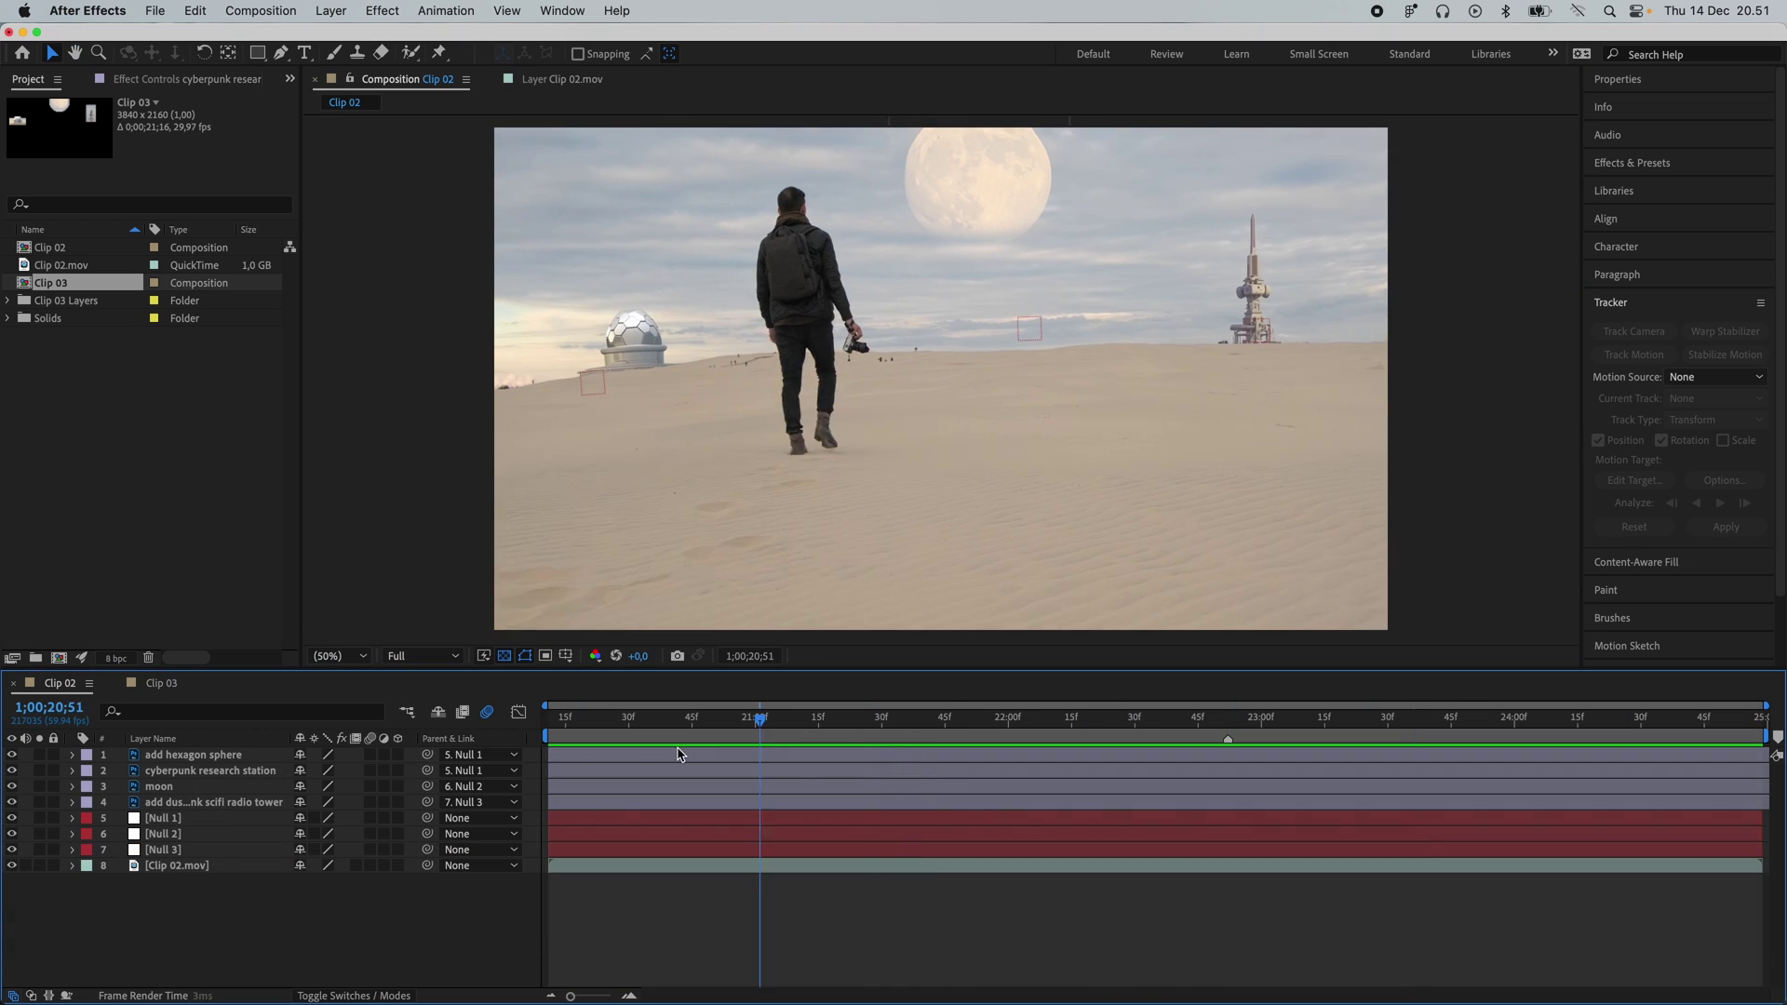
- Play the Clip 02 composition to check the tracked movement of the dome, moon and radio tower
{"action": "key", "text": "space"}
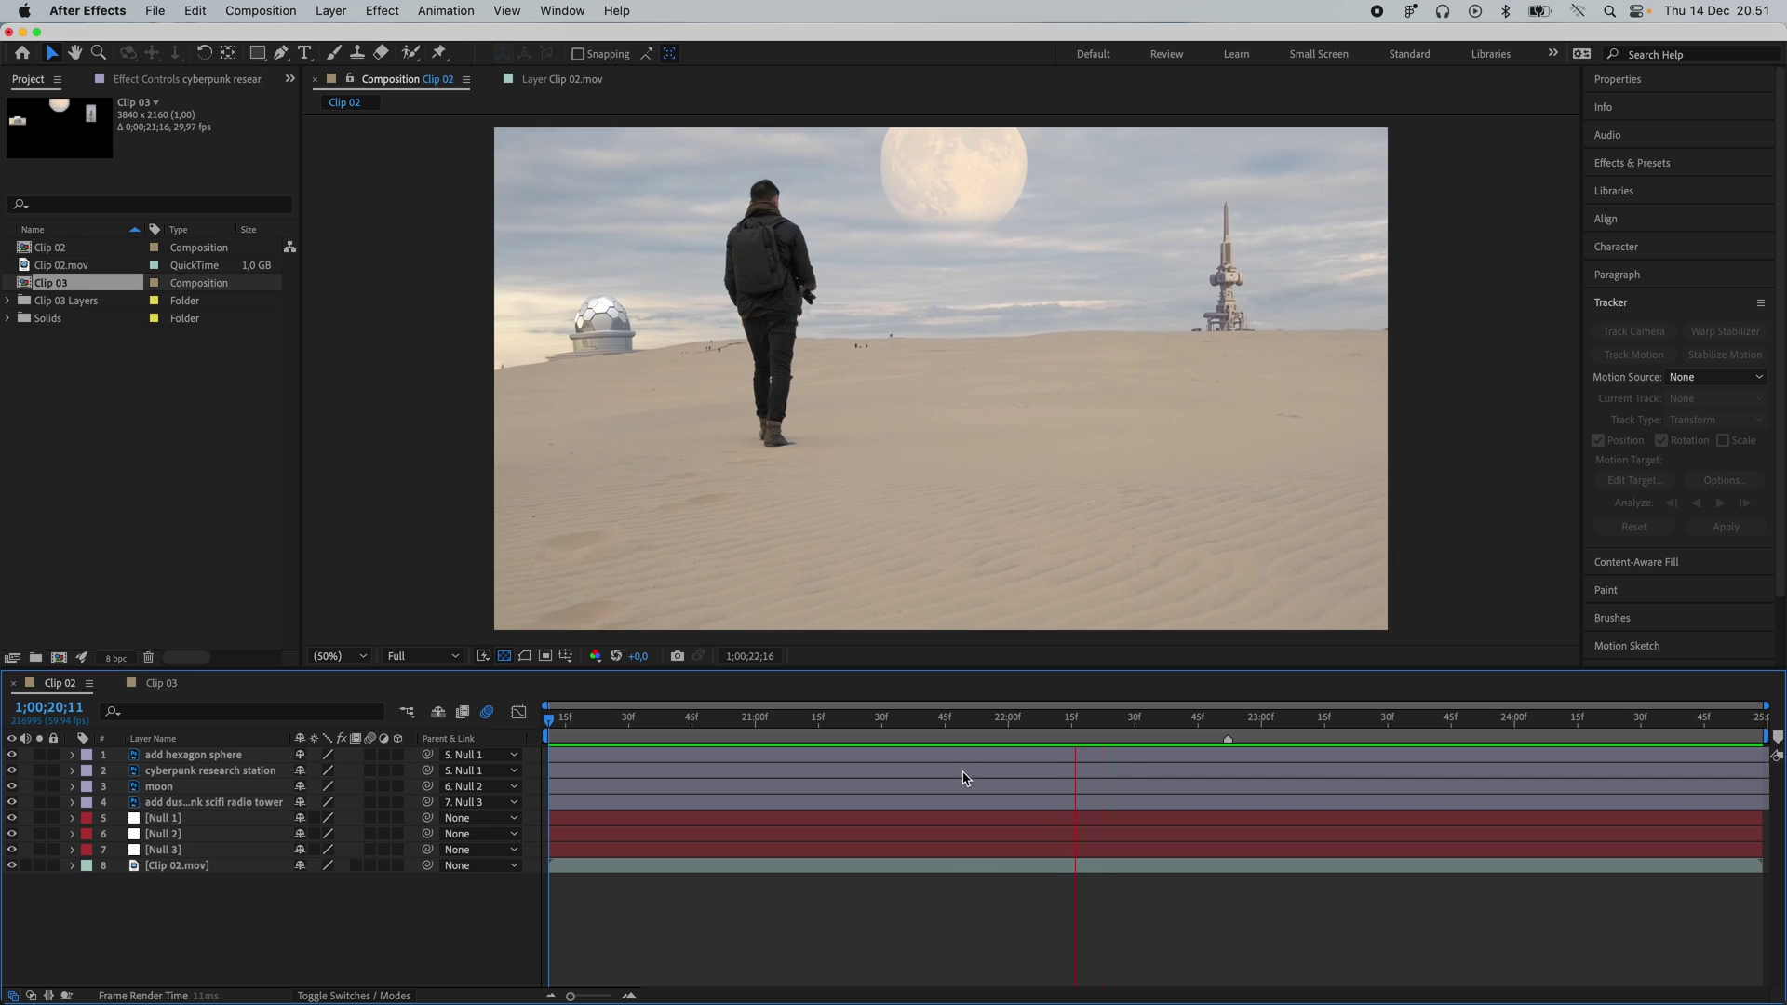
{"action": "key", "text": "space"}
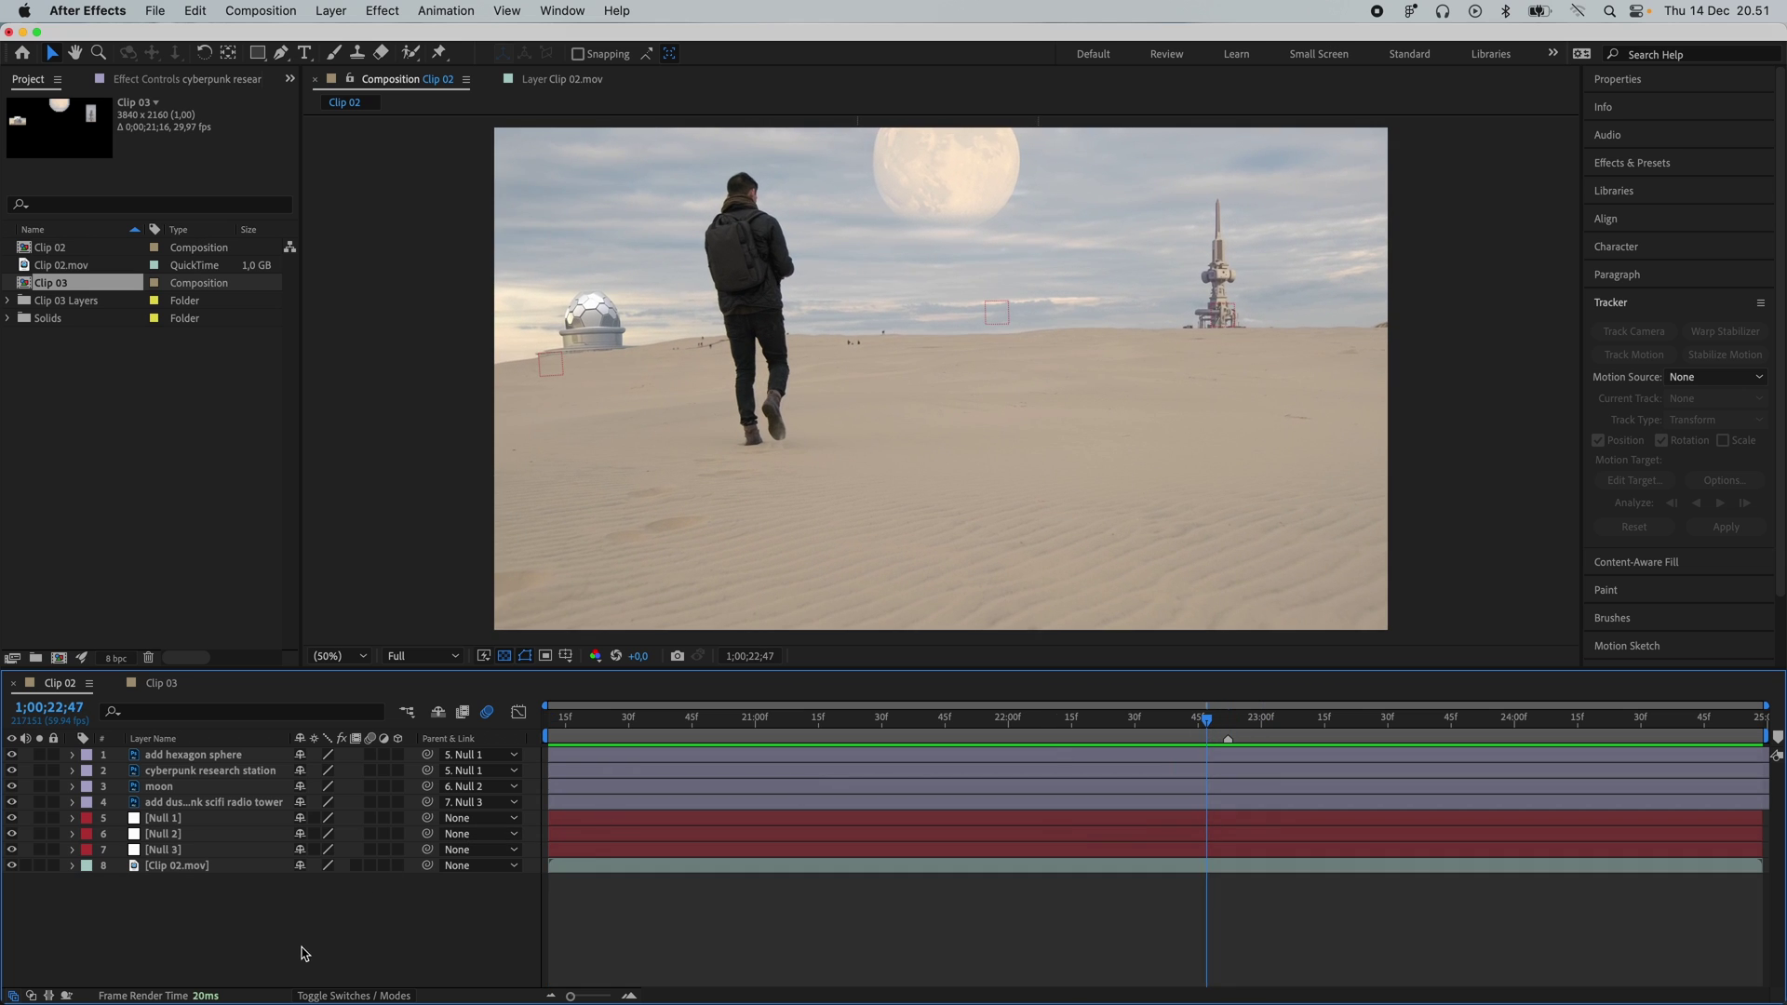
- Add an adjustment layer with Lumetri Color above all layers, set its Contrast to 17, and preview the graded composition
{"action": "right_click", "coordinate": [230, 951]}
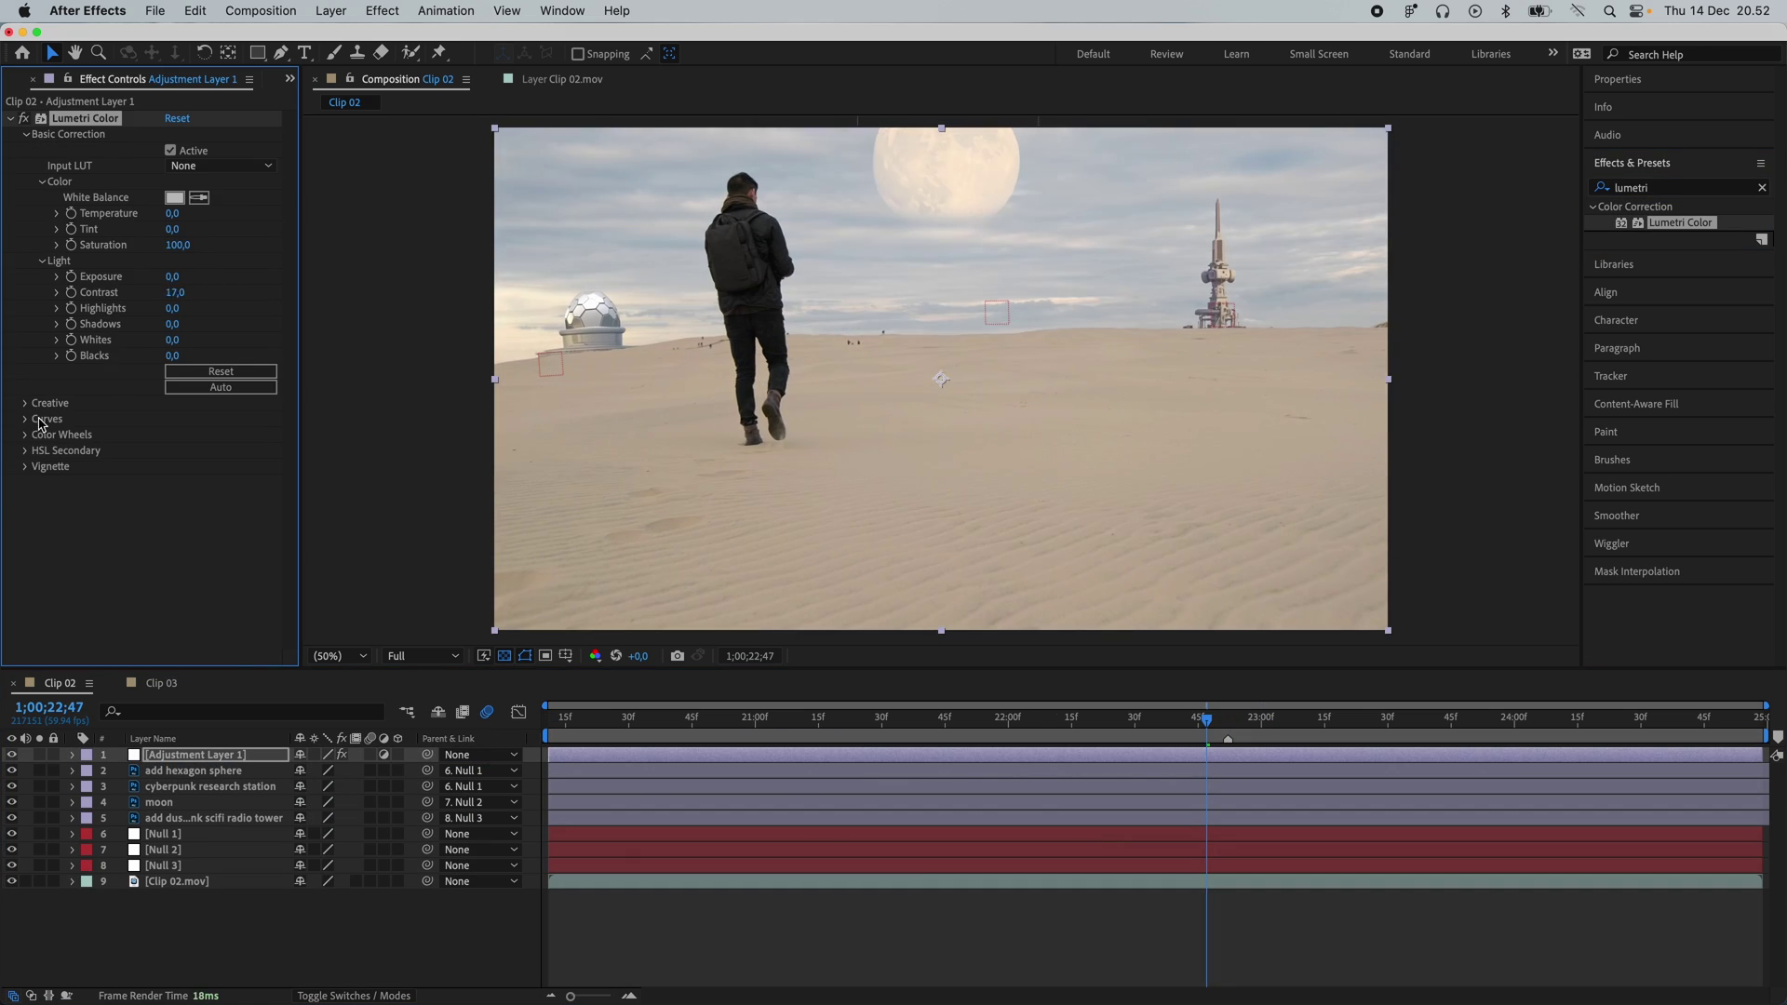
{"action": "left_click_drag", "start_coordinate": [195, 290], "coordinate": [202, 278]}
{"action": "scroll", "coordinate": [202, 278], "scroll_direction": "up", "scroll_amount": 10}
{"action": "left_click", "coordinate": [1177, 929]}
{"action": "key", "text": "space"}
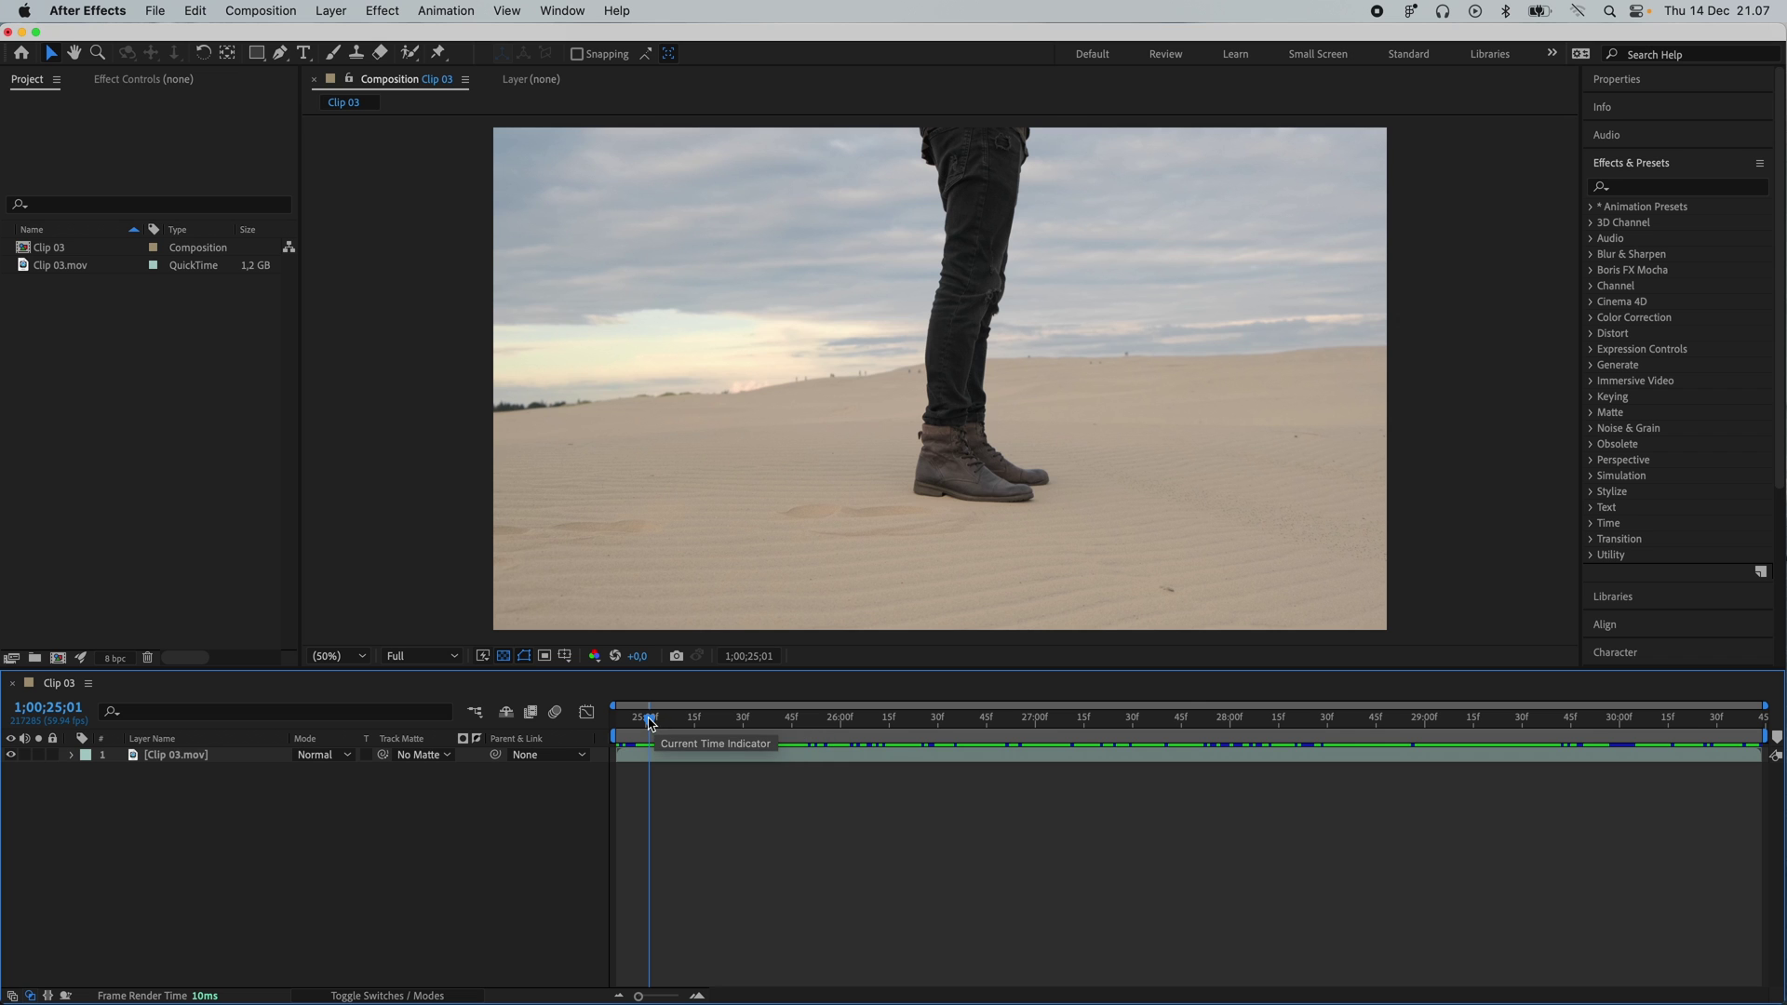
- Scrub through the Clip 03 composition to review the tilting shot of the standing man, and return to its opening frames
{"action": "left_click_drag", "start_coordinate": [650, 725], "coordinate": [909, 716]}
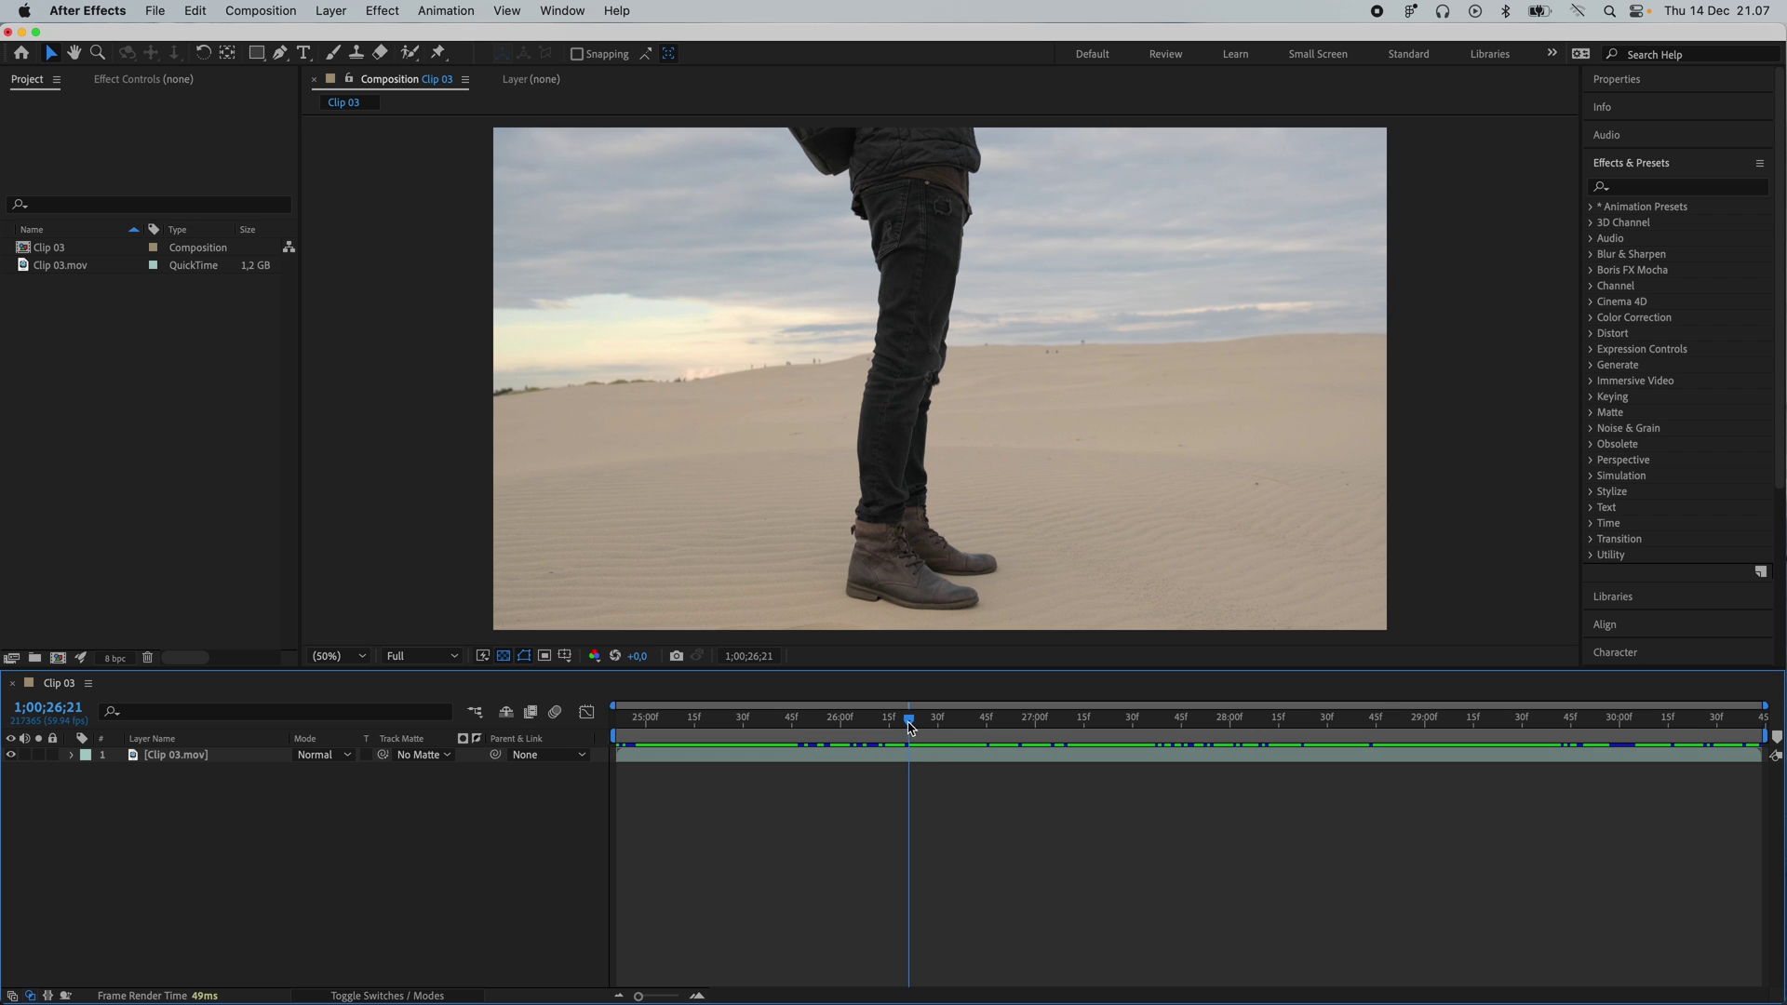
{"action": "left_click_drag", "start_coordinate": [963, 726], "coordinate": [1468, 717]}
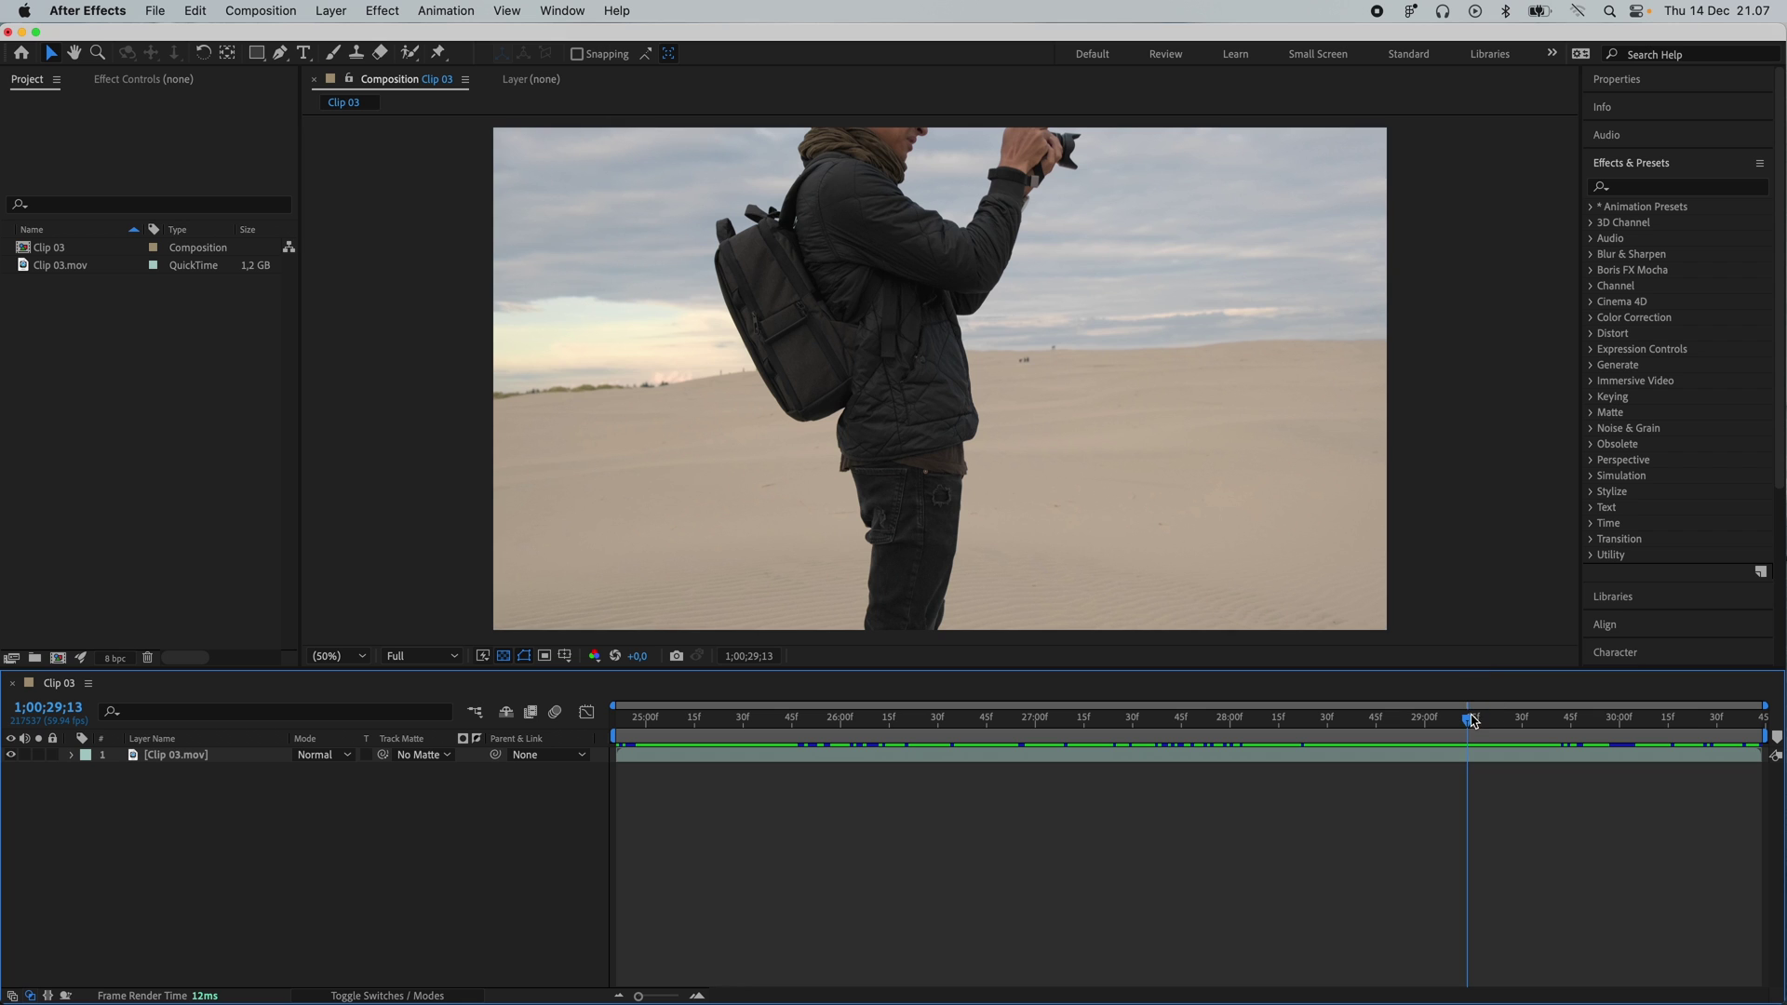
{"action": "left_click_drag", "start_coordinate": [1469, 722], "coordinate": [638, 718]}
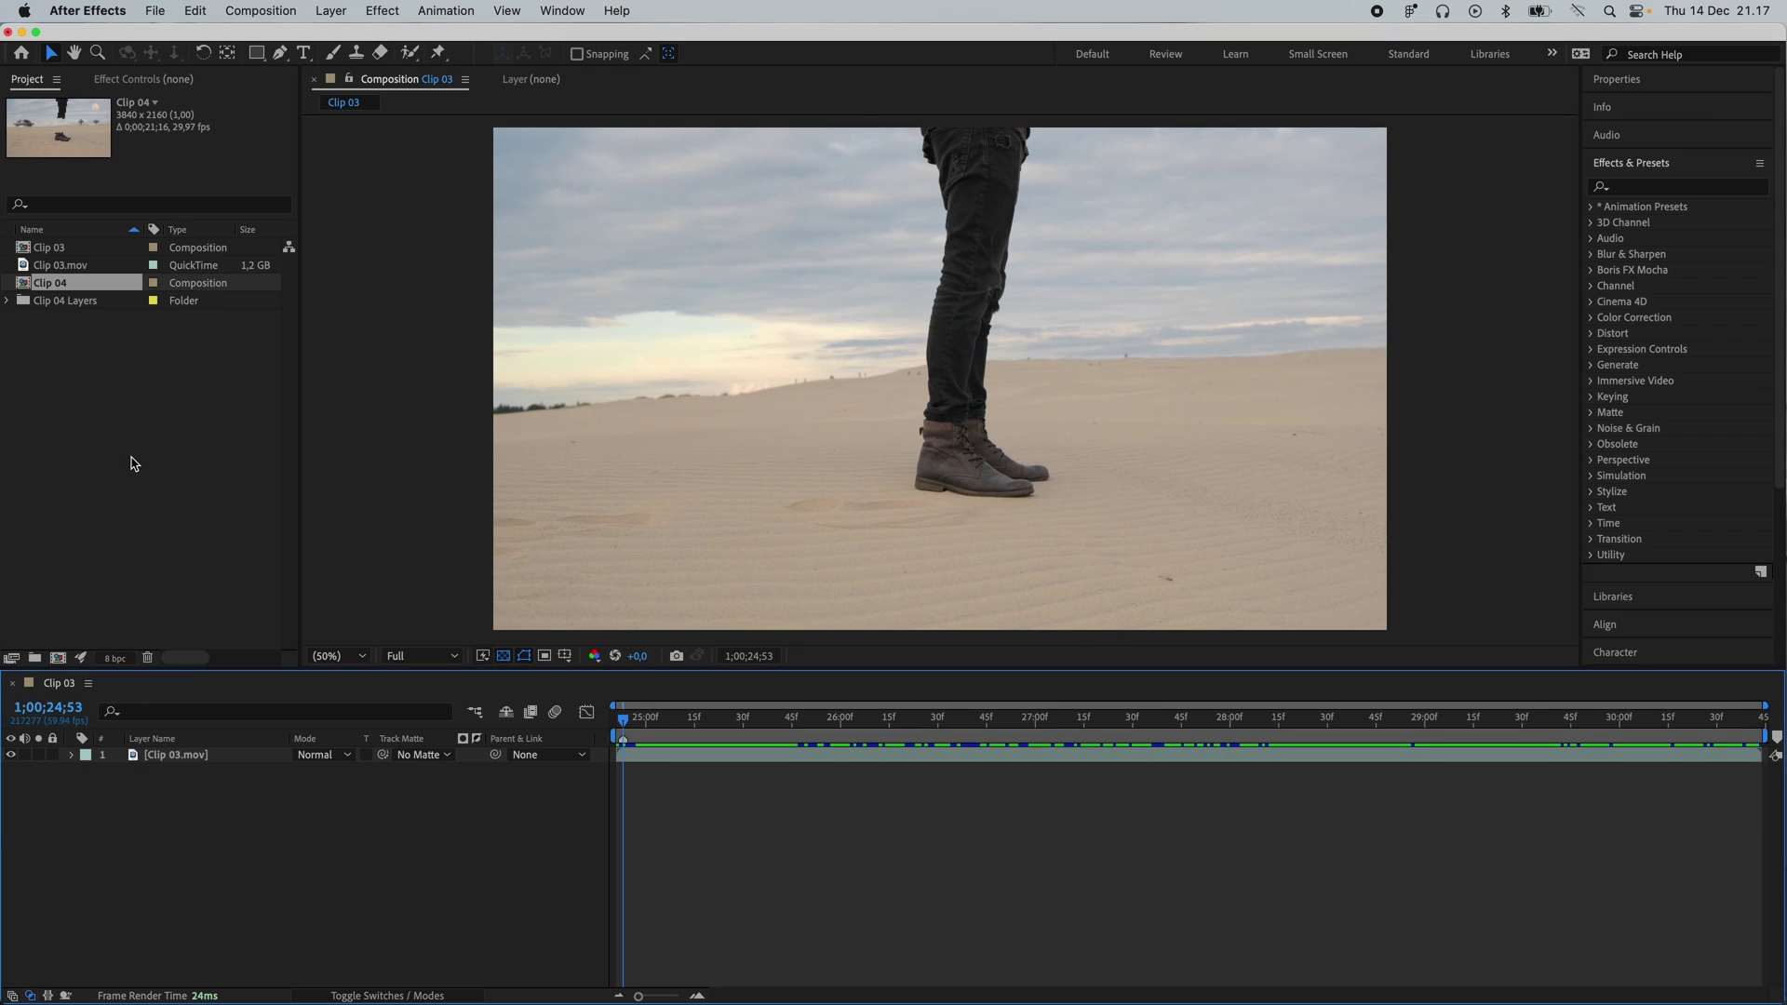
{"action": "left_click", "coordinate": [130, 457]}
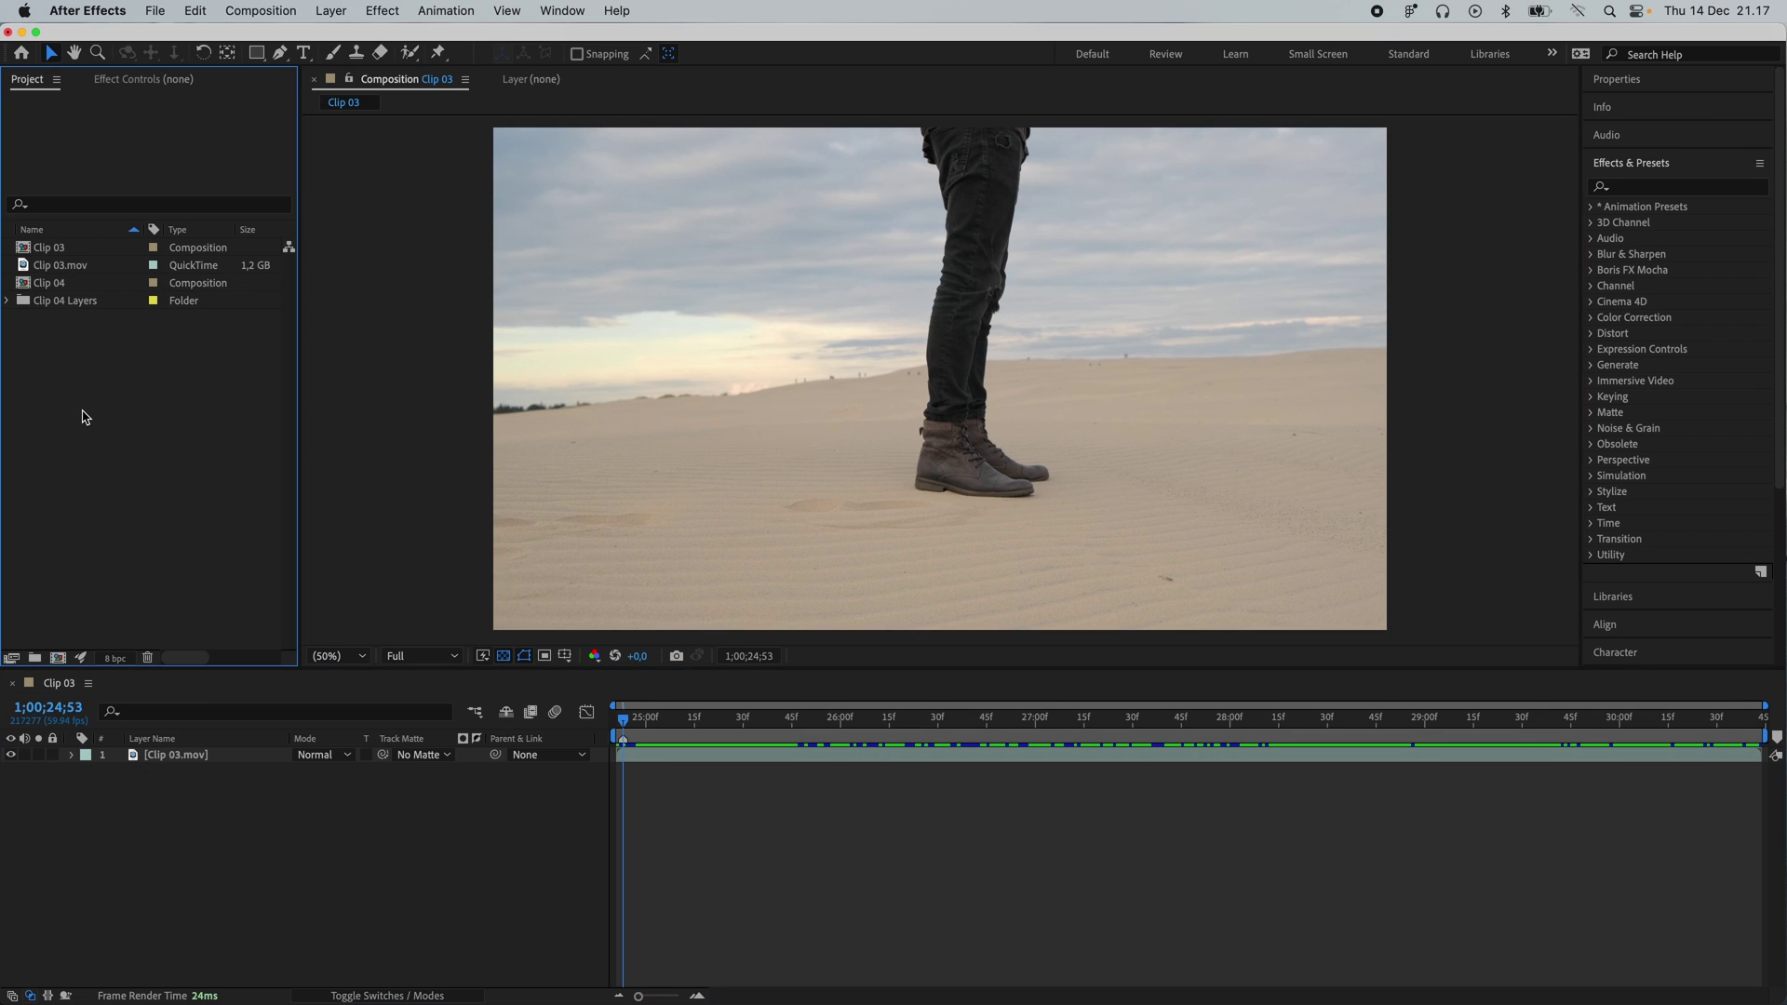
- Open the Clip 04 composition and hide its Clip 03.mov layer to isolate the generated elements
{"action": "double_click", "coordinate": [57, 284]}
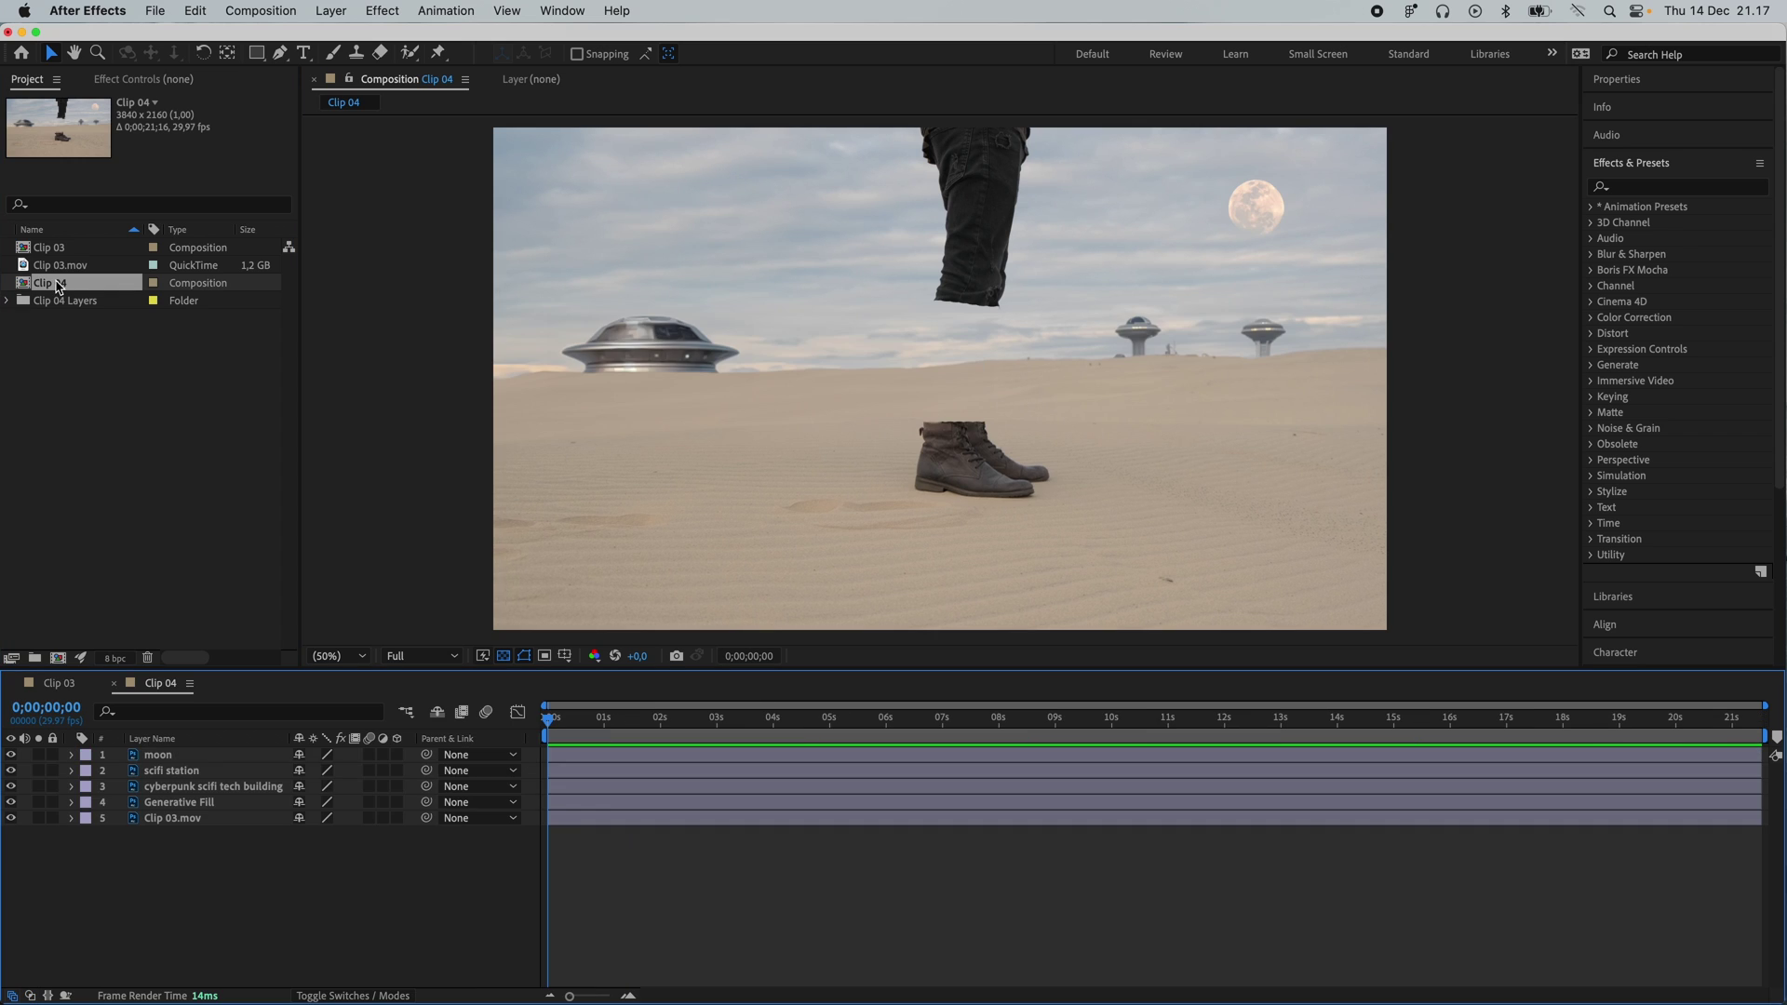
{"action": "left_click", "coordinate": [659, 598]}
{"action": "left_click", "coordinate": [11, 818]}
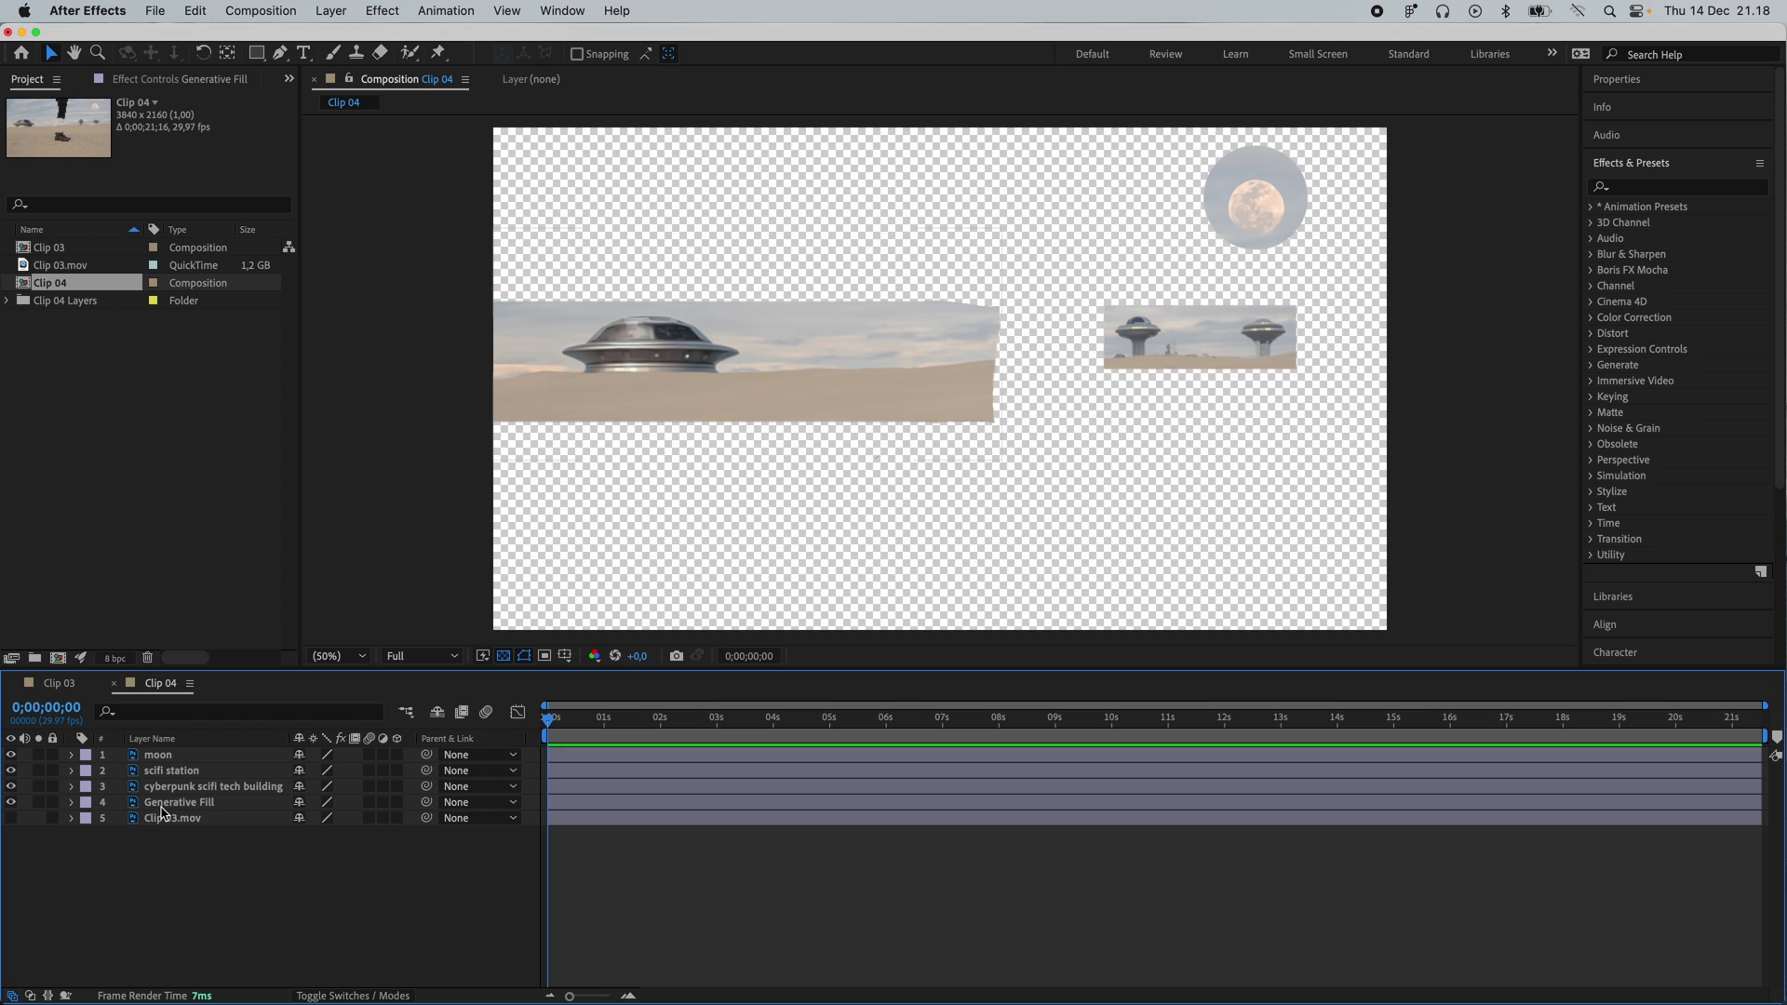
- Copy the four generated layers from Clip 04 into Clip 03, placing the cyberpunk scifi tech building above Generative Fill
{"action": "left_click", "coordinate": [161, 806]}
{"action": "left_click", "coordinate": [171, 756], "text": "shift"}
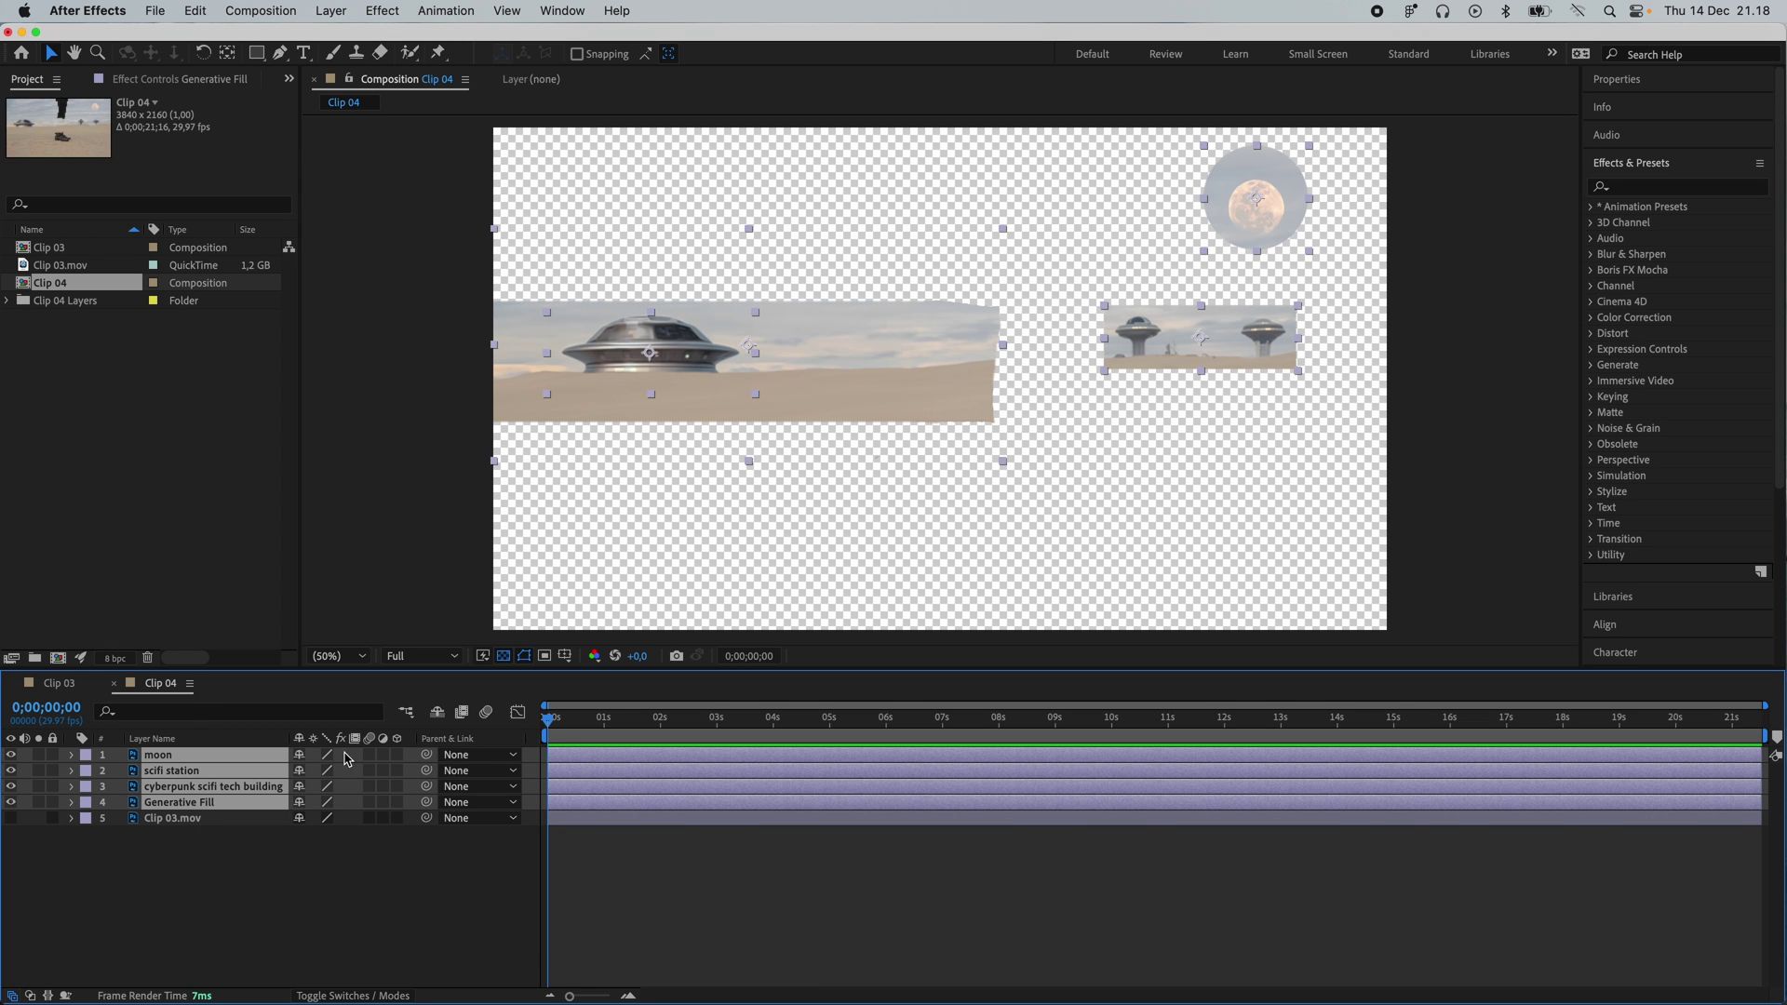
{"action": "left_click", "coordinate": [59, 683]}
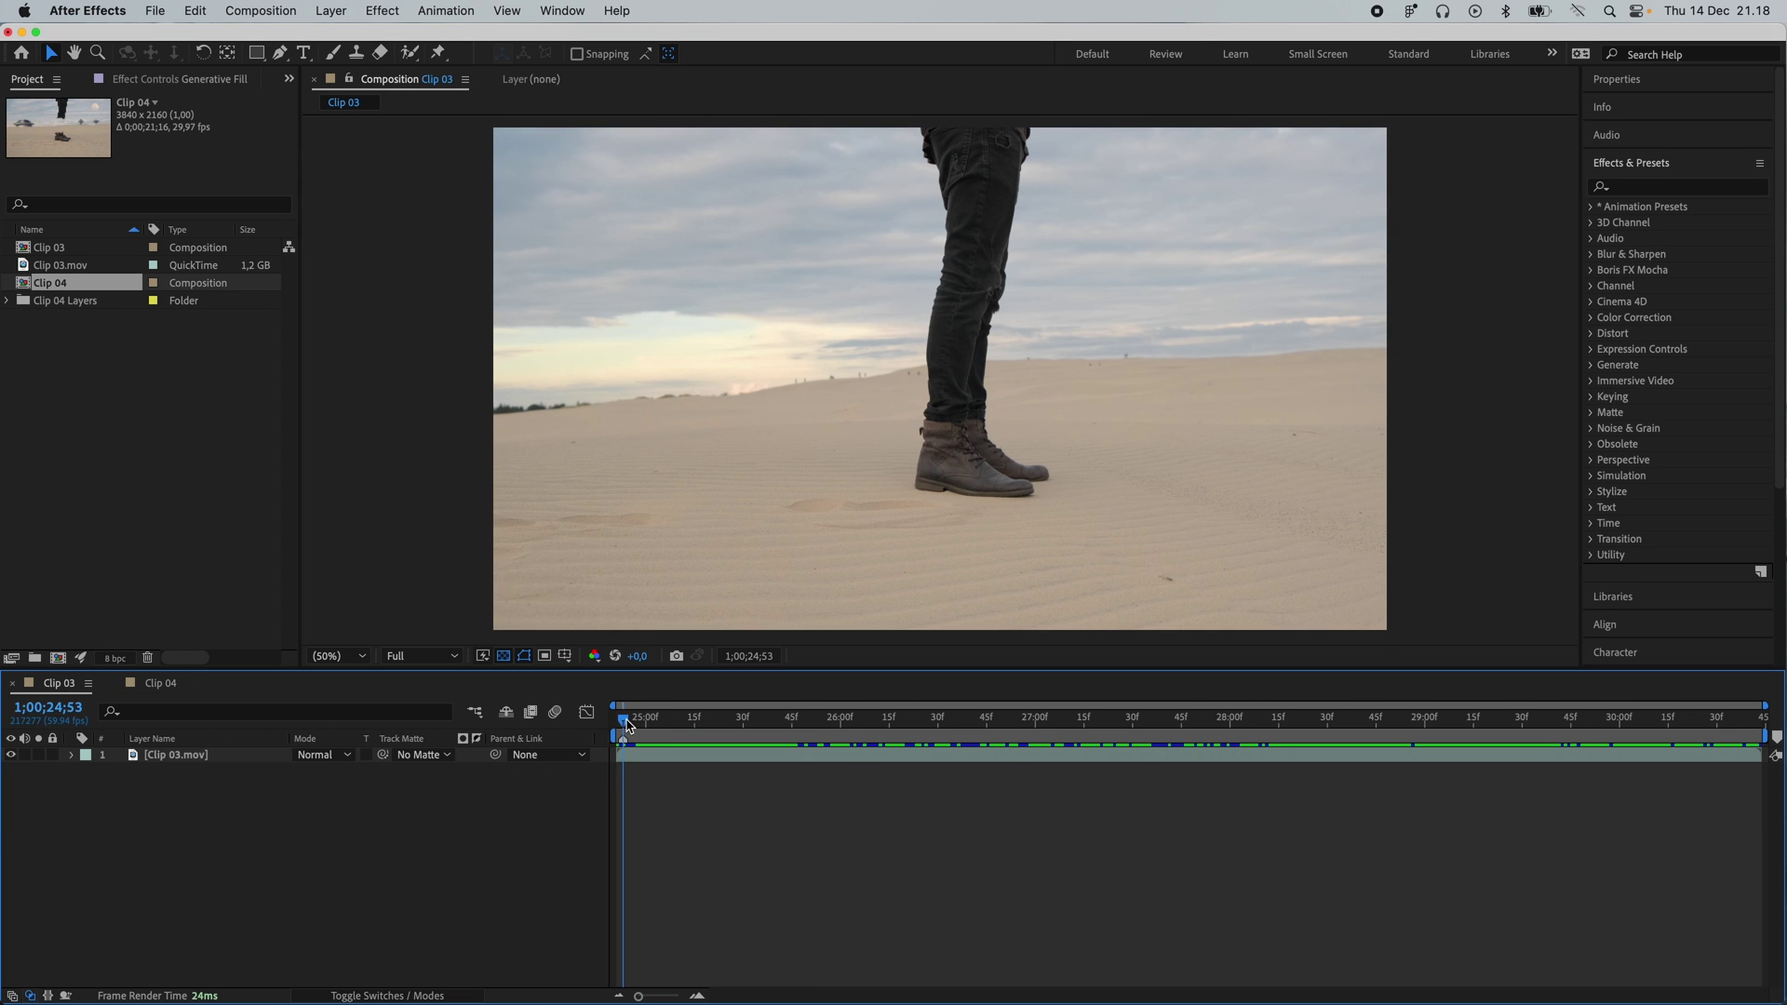
{"action": "key", "text": "super+v"}
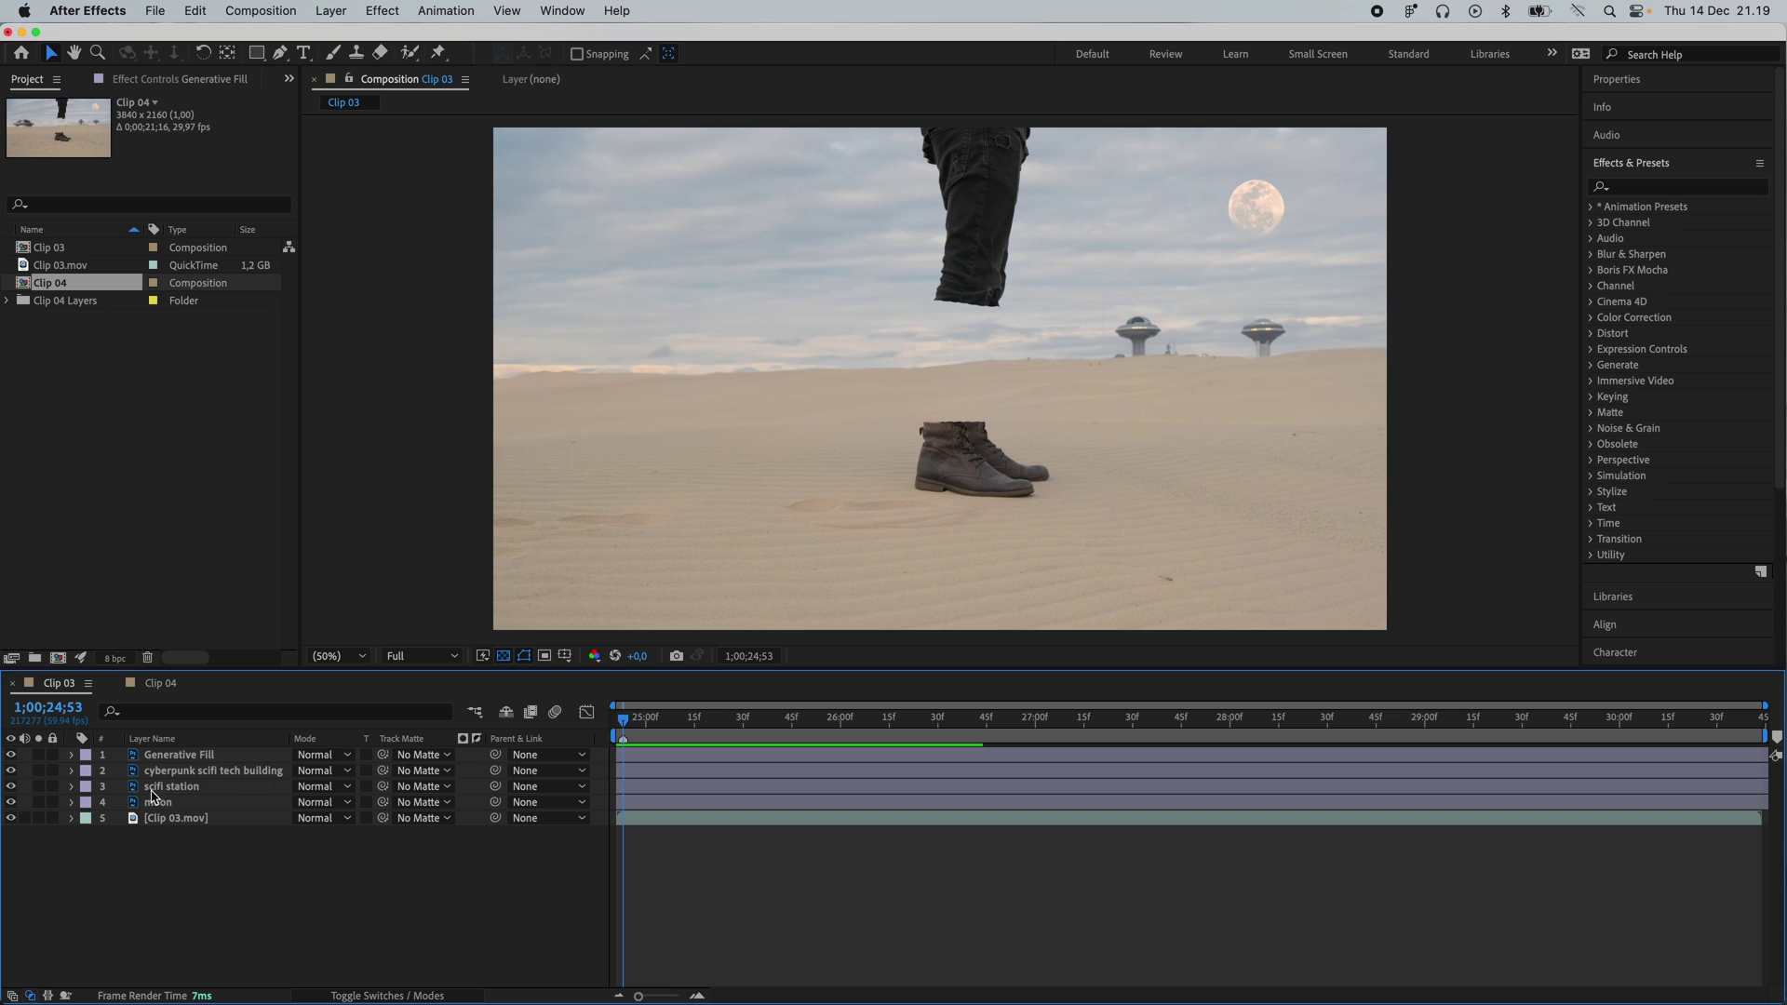
{"action": "left_click_drag", "start_coordinate": [182, 770], "coordinate": [178, 756]}
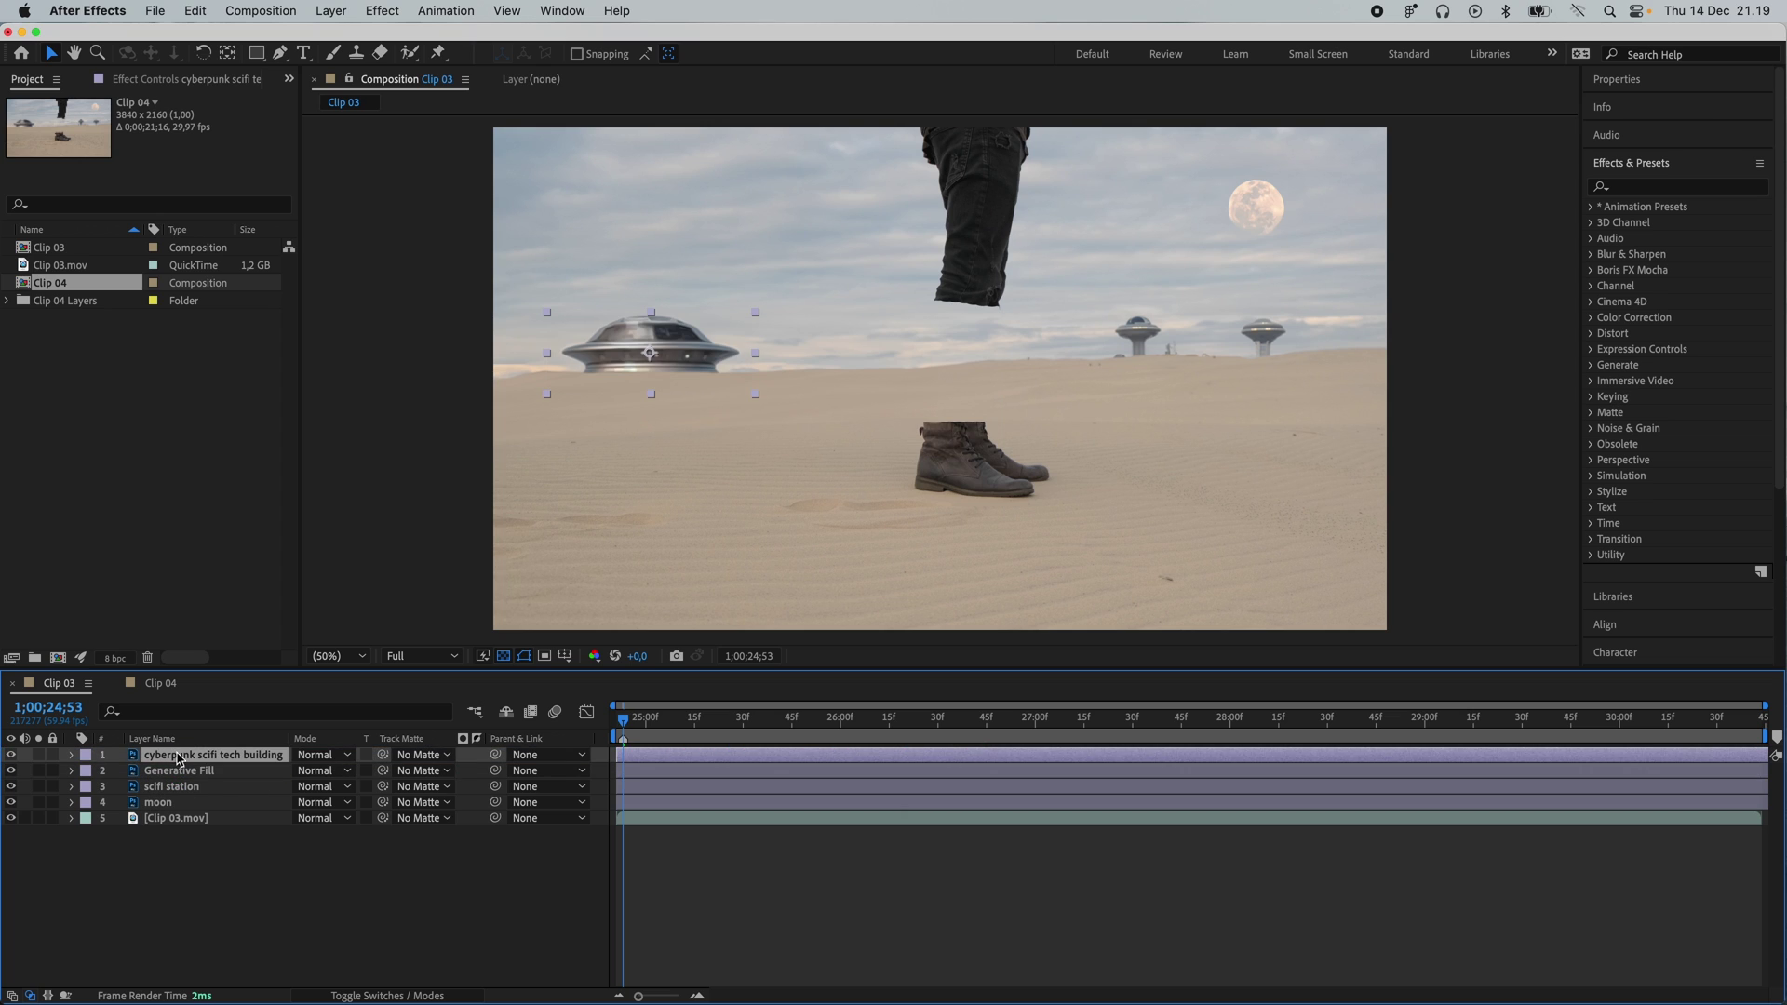
{"action": "left_click", "coordinate": [11, 802]}
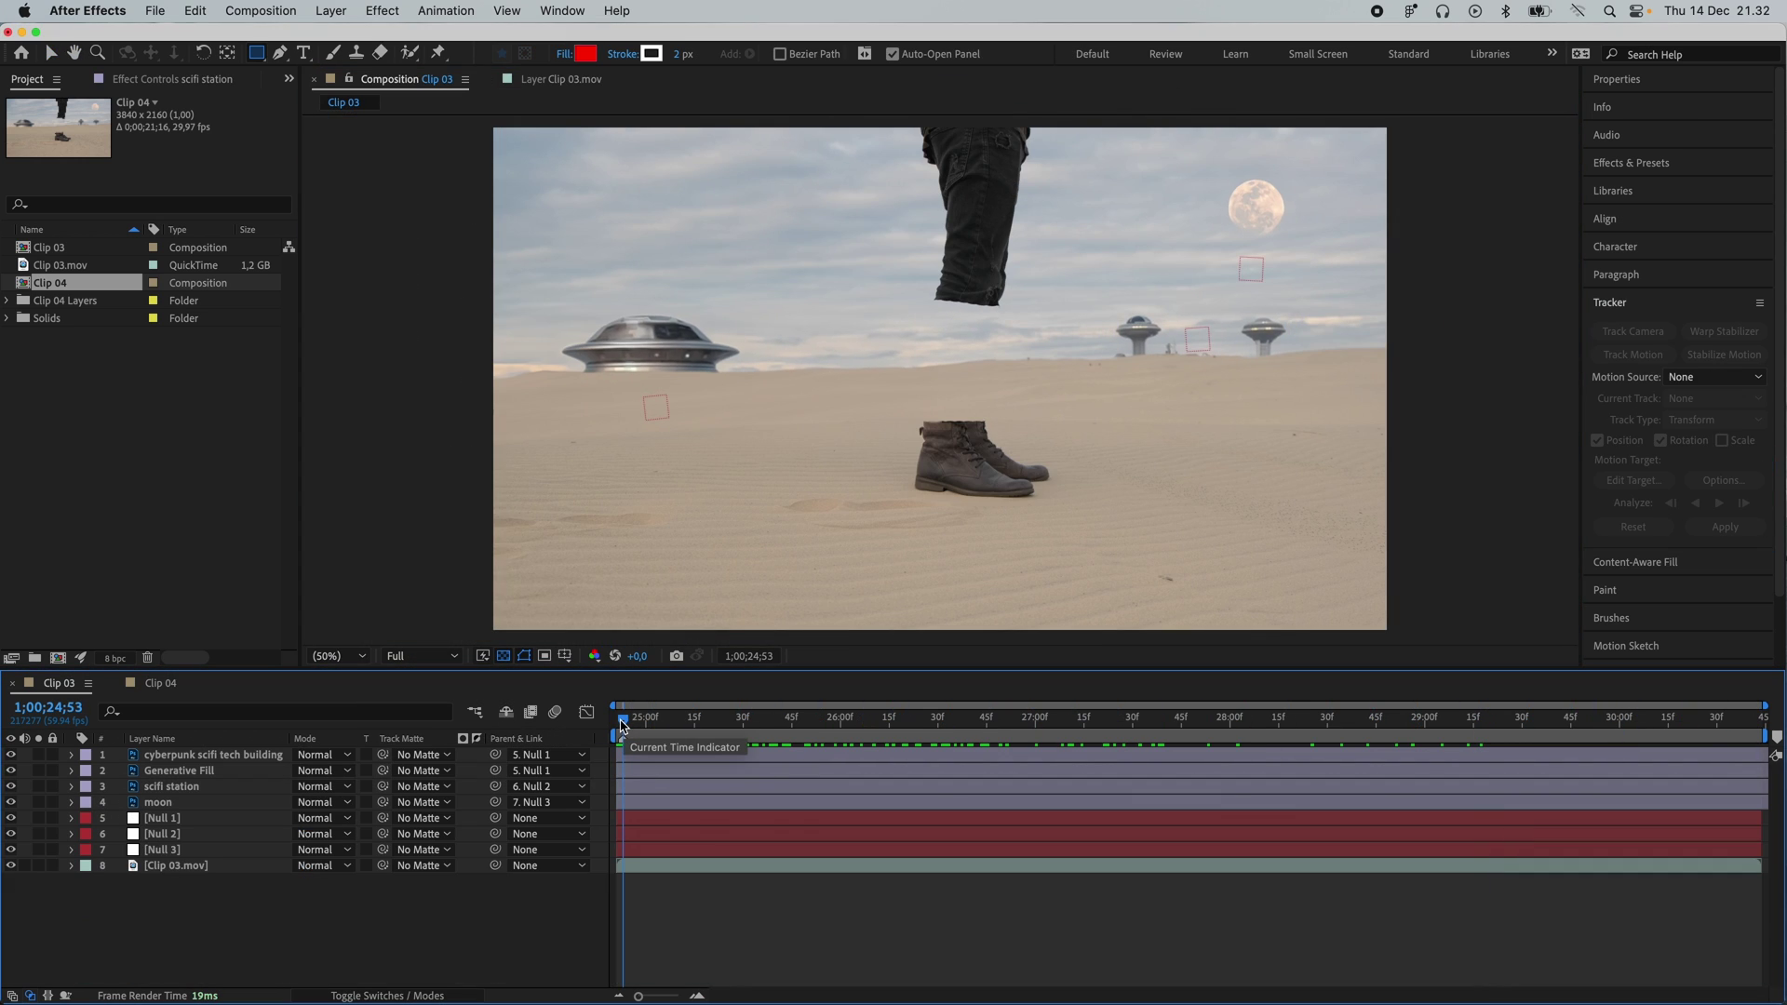
- Scrub through the Clip 03 composition to check how the tracked buildings and moon follow the footage and overlap the man
{"action": "left_click_drag", "start_coordinate": [623, 726], "coordinate": [1488, 735]}
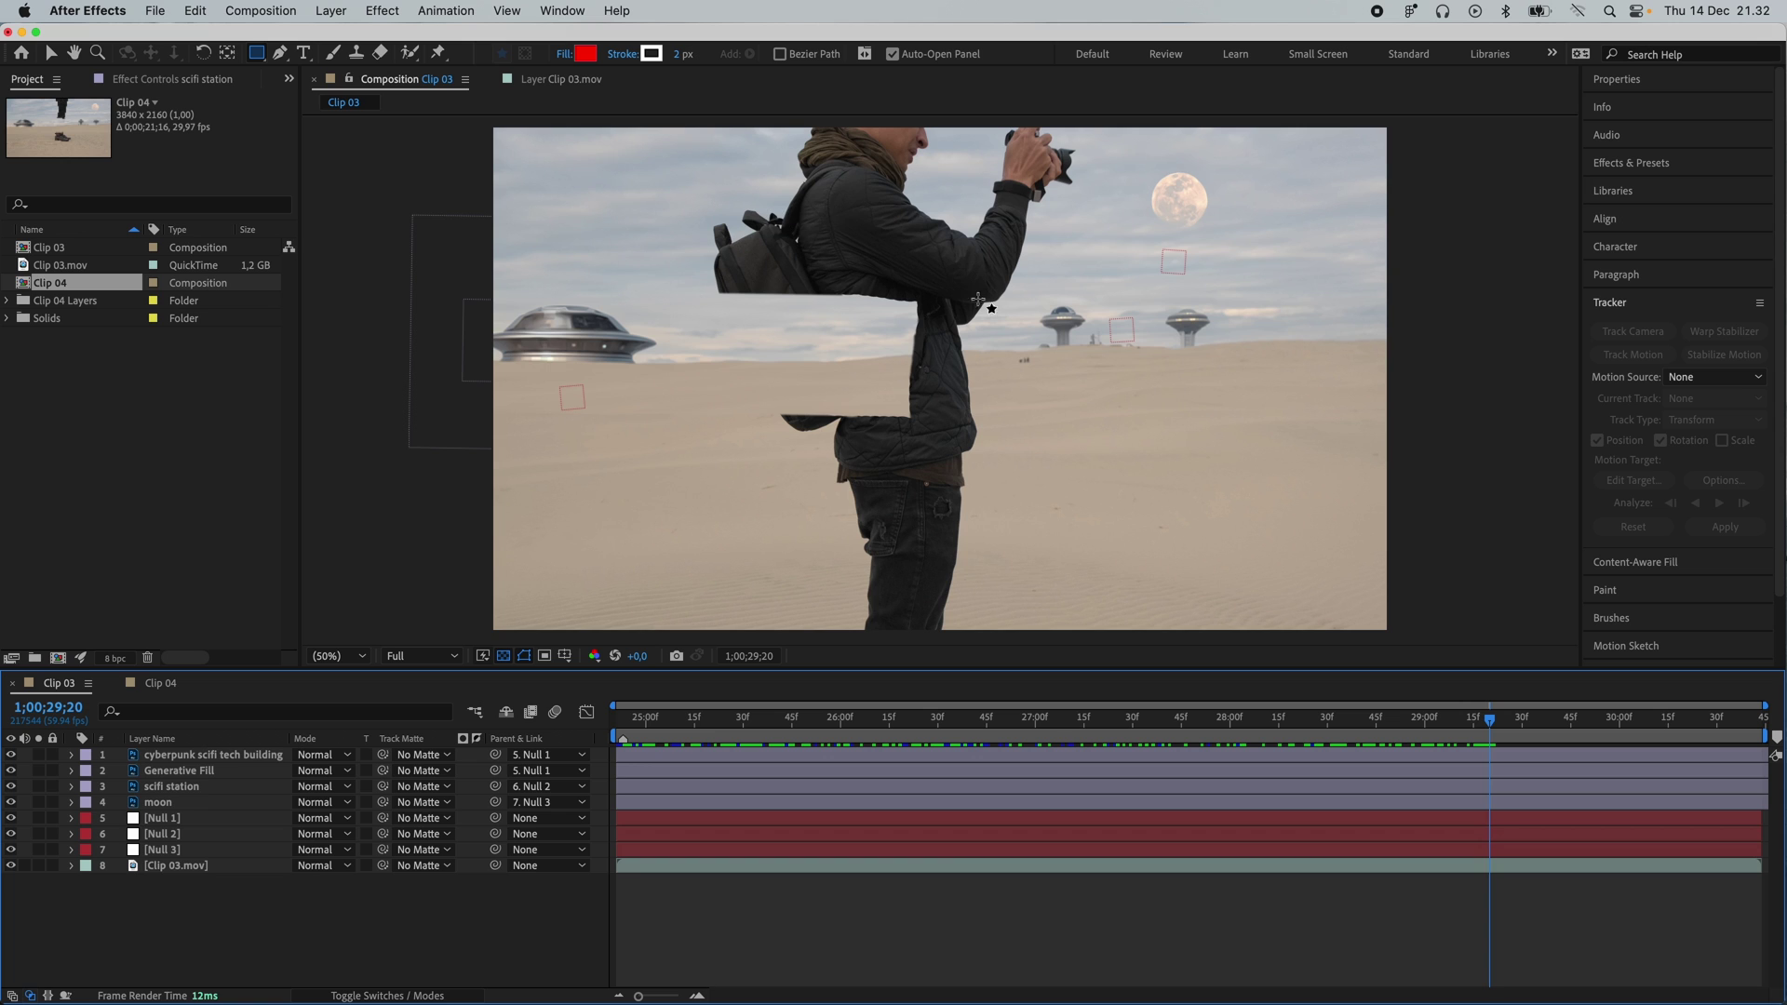
{"action": "left_click_drag", "start_coordinate": [1489, 717], "coordinate": [1058, 721]}
{"action": "key", "text": "k"}
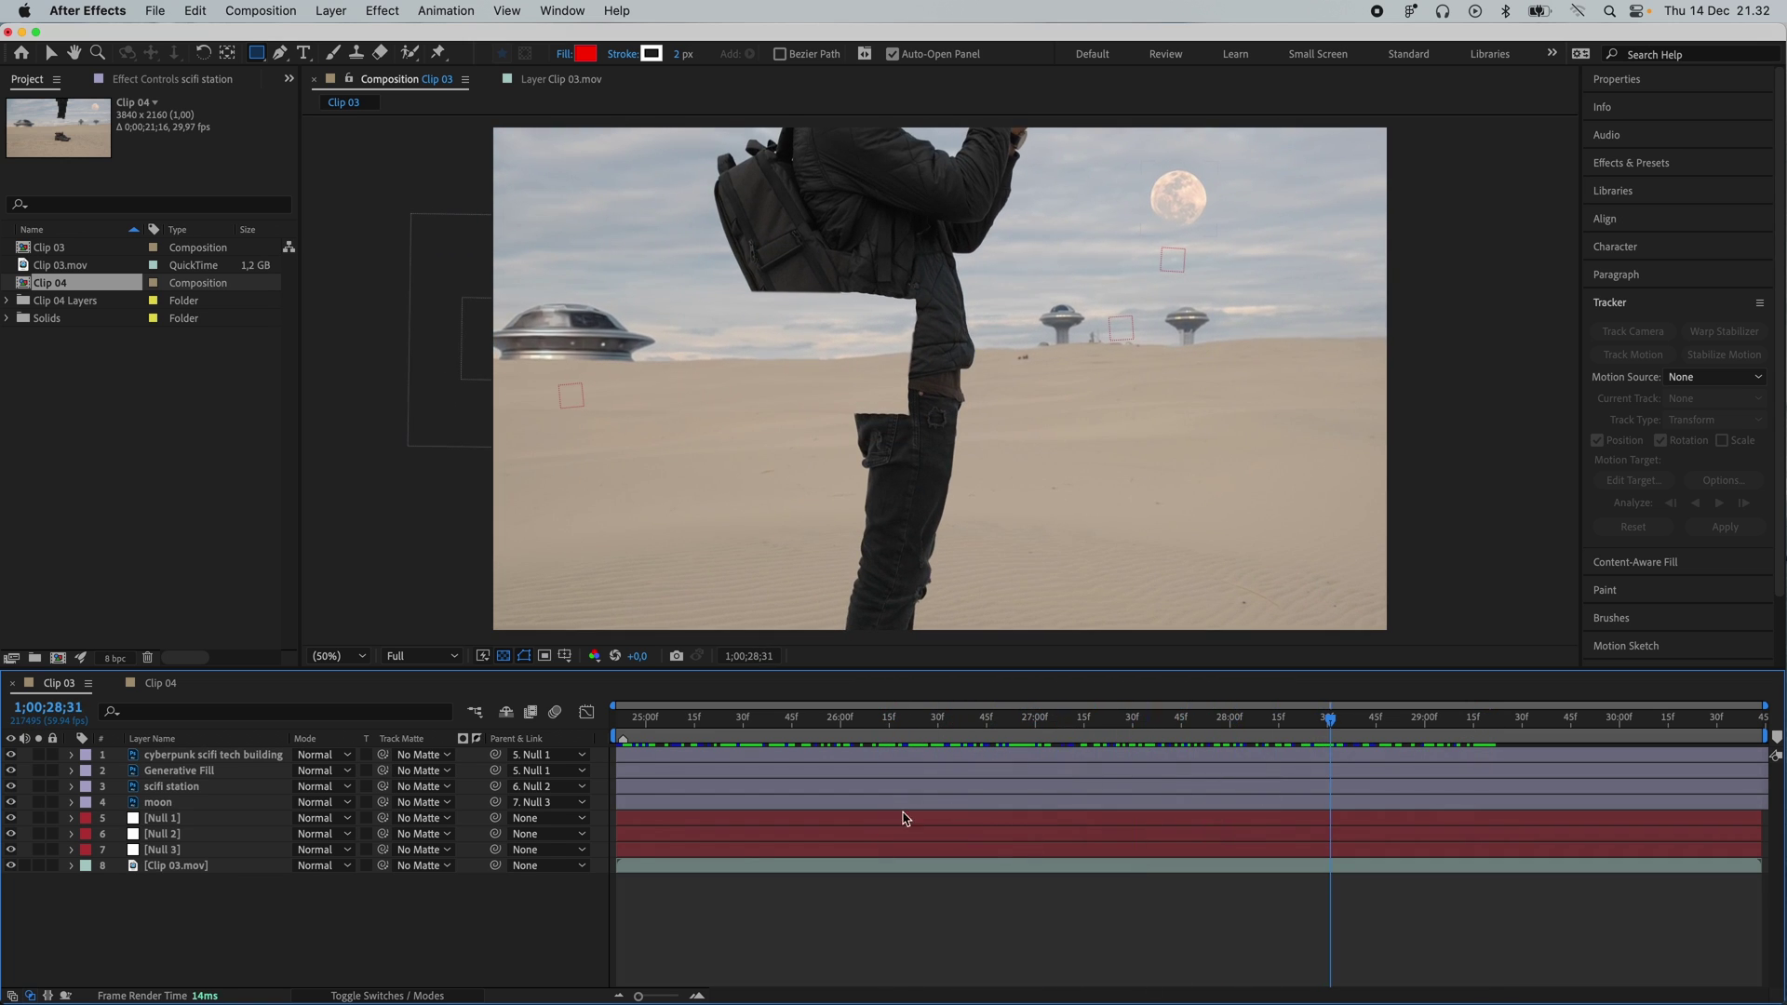
- Duplicate the Clip 03.mov layer and place the copy above all other layers
{"action": "left_click", "coordinate": [744, 866]}
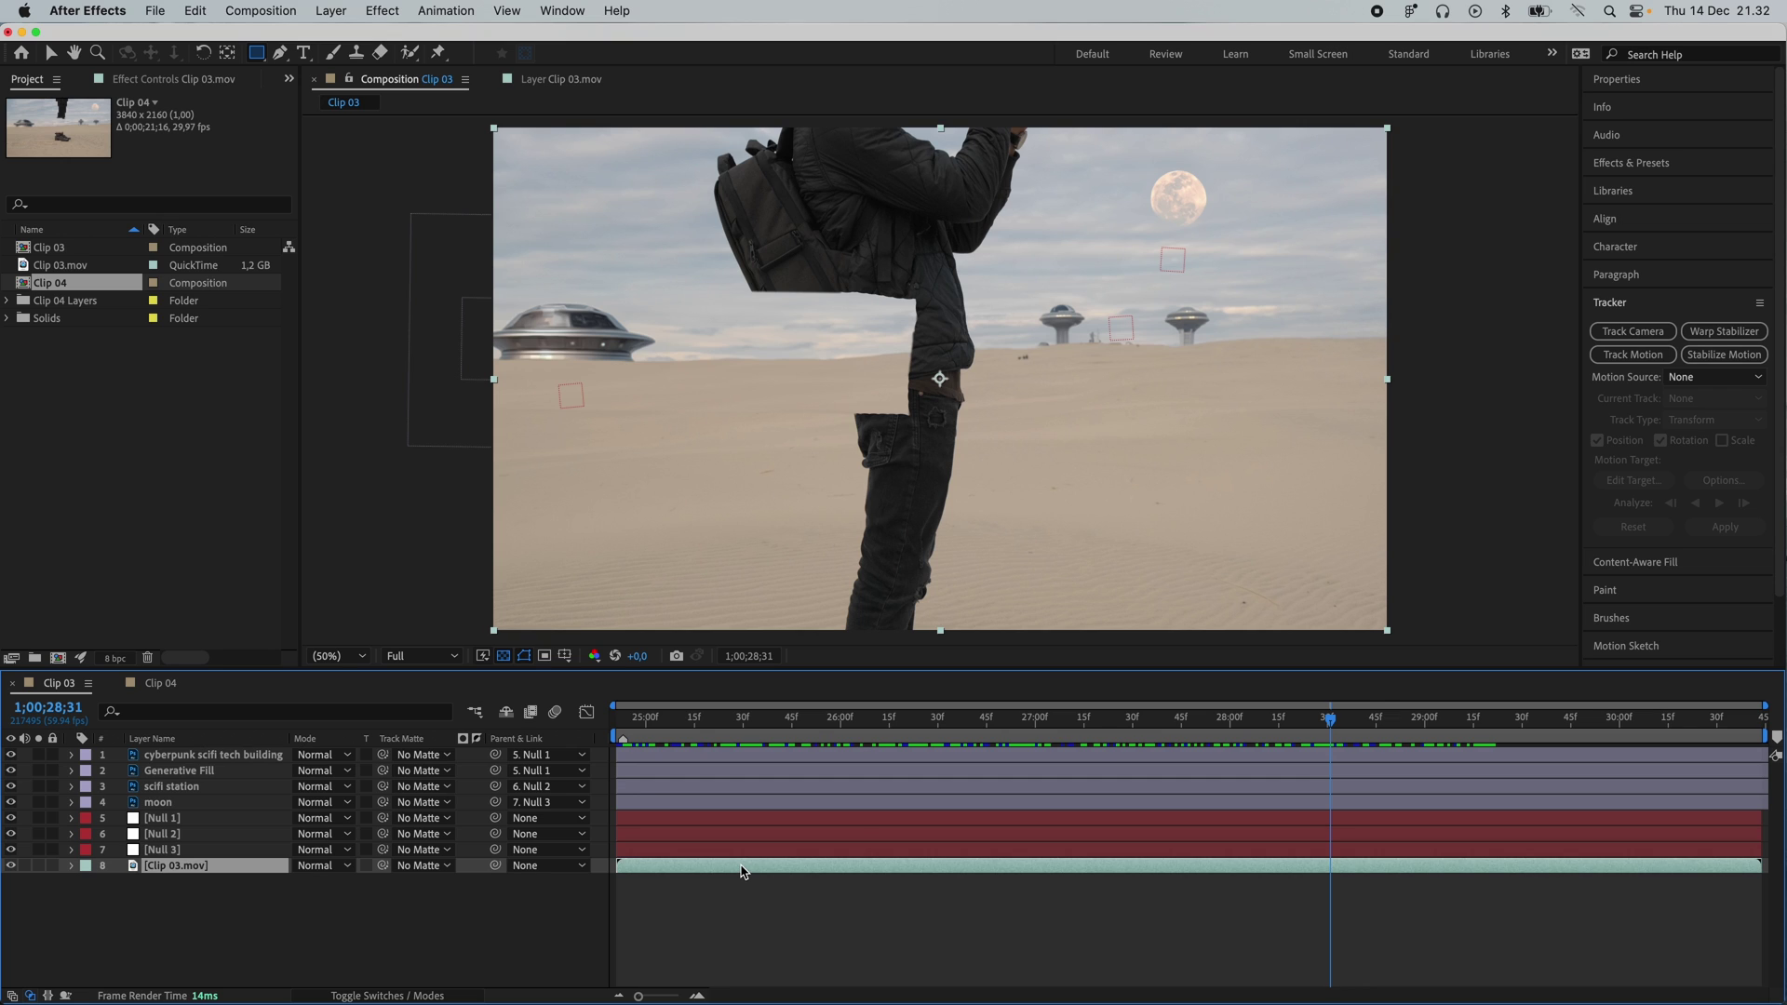
{"action": "key", "text": "super+d"}
{"action": "key", "text": "j"}
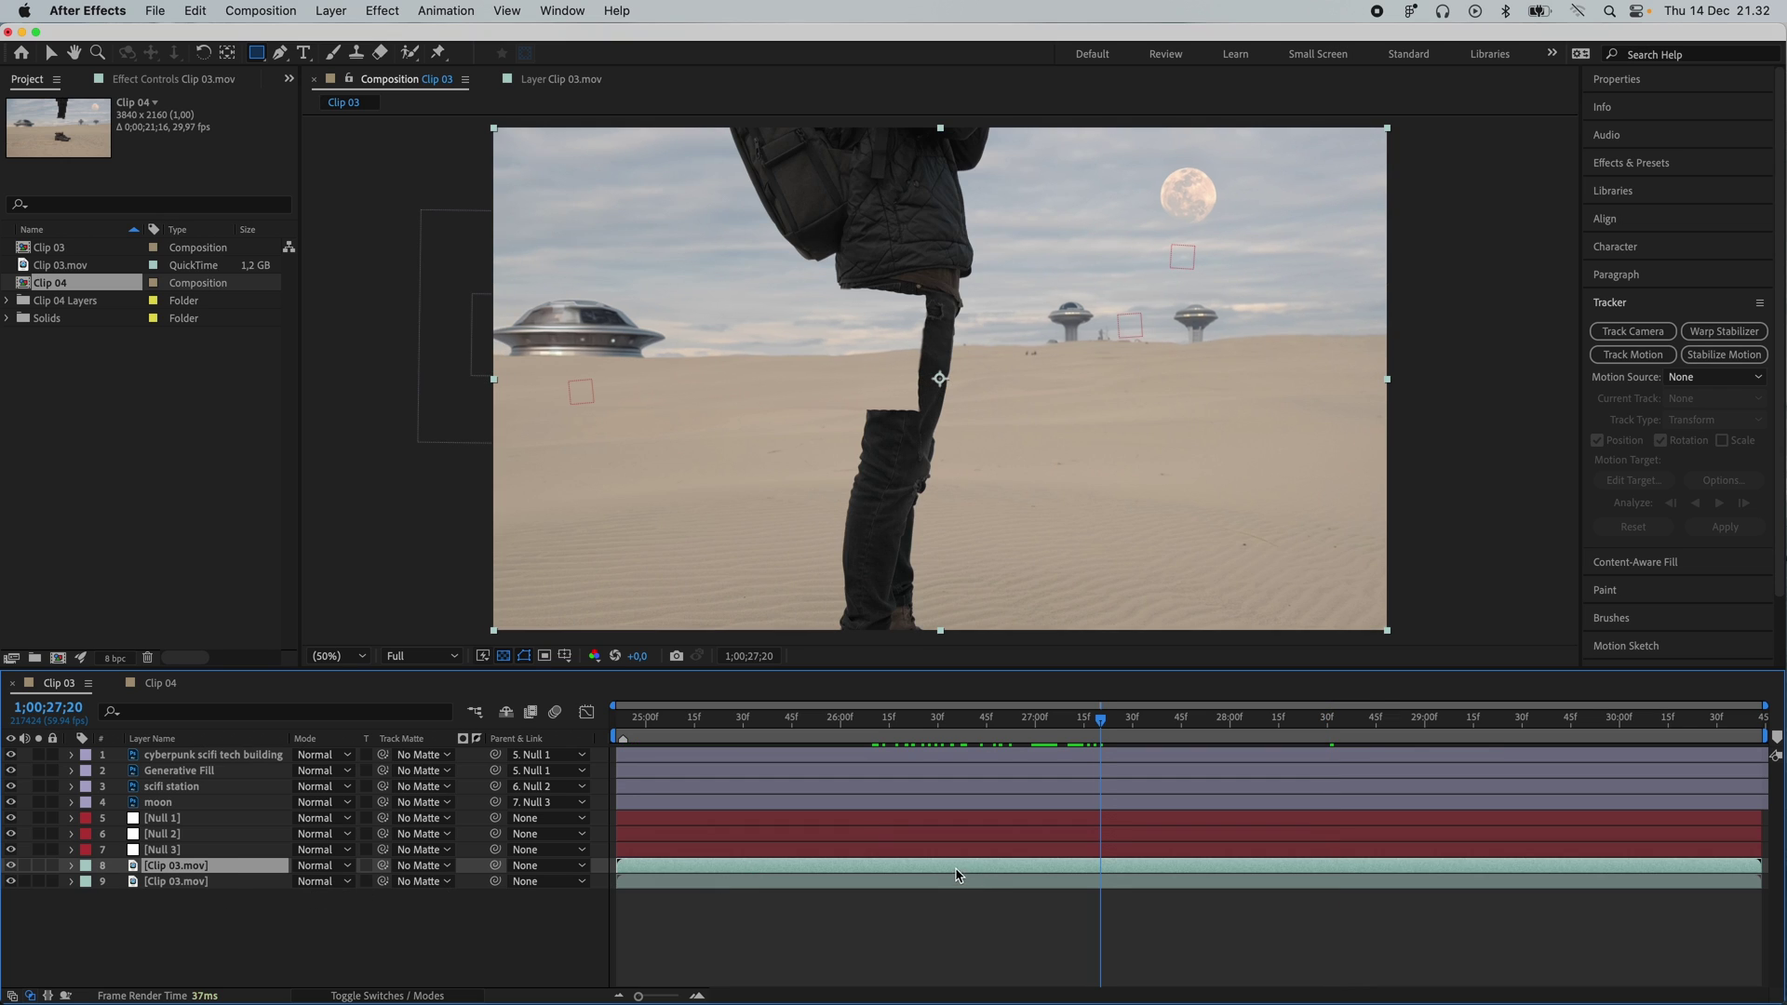
{"action": "left_click_drag", "start_coordinate": [206, 778], "coordinate": [212, 750]}
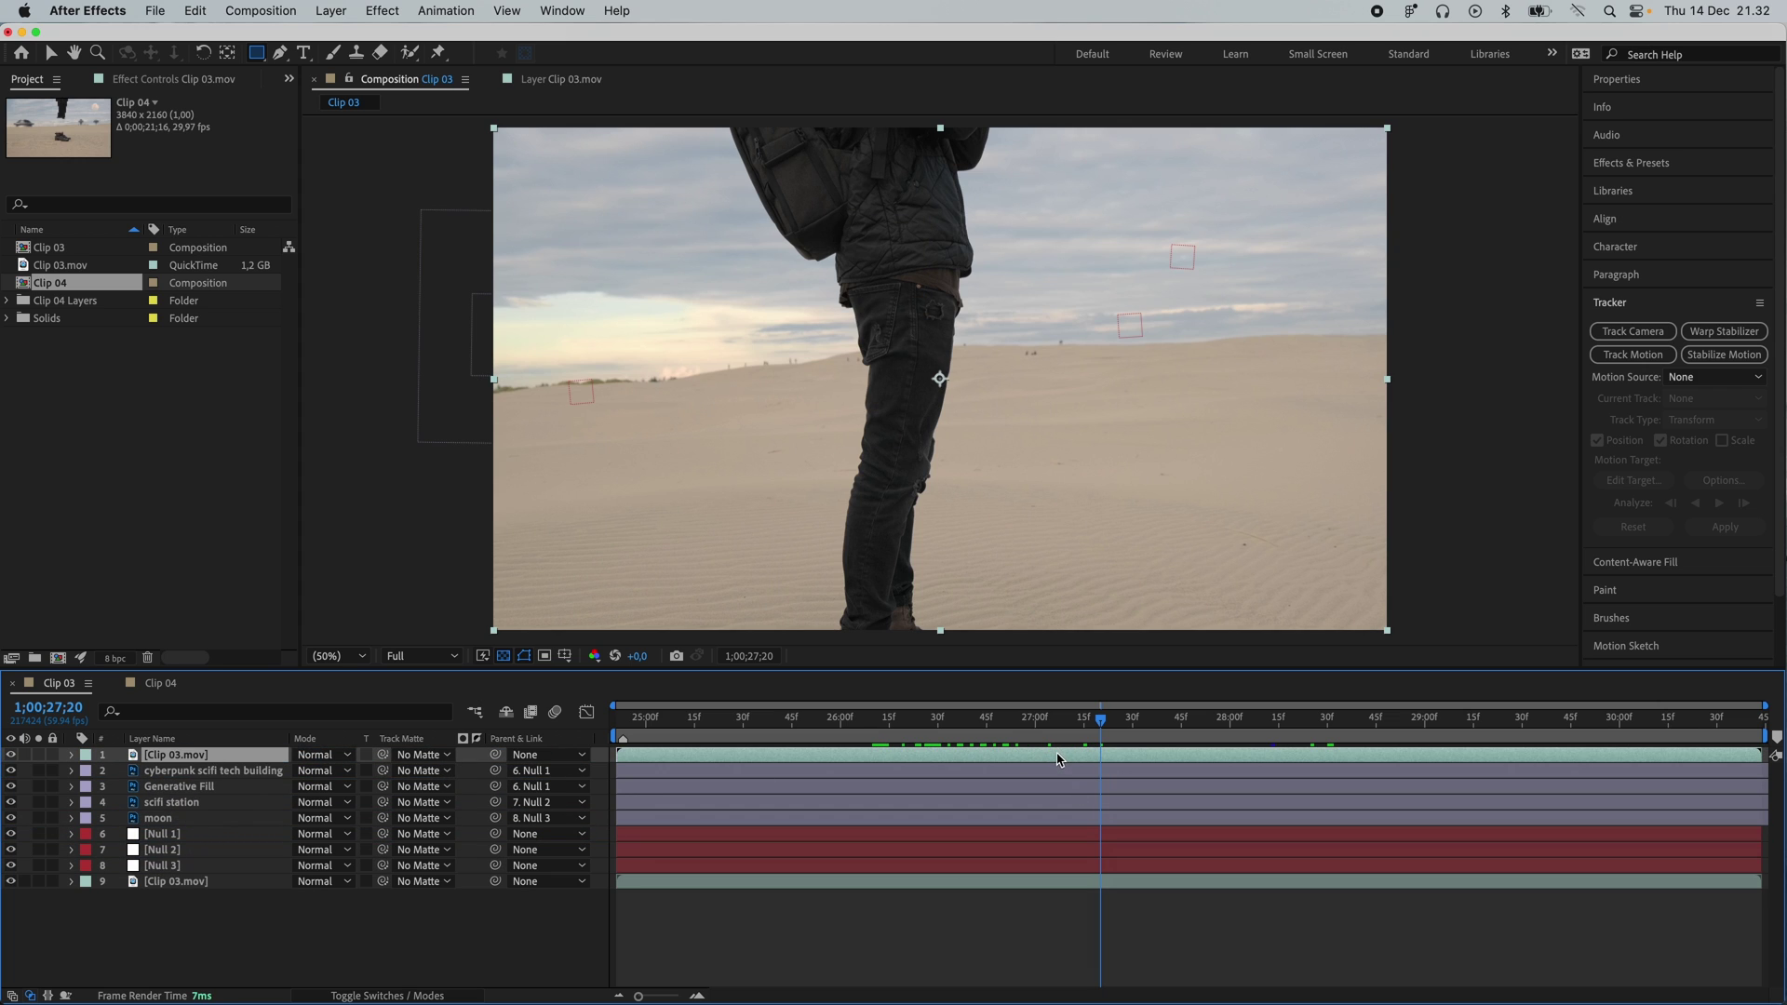
- Open the top Clip 03.mov copy in its layer view and select the man and his backpack with the Roto Brush at 1;00;29;26
{"action": "double_click", "coordinate": [1058, 759]}
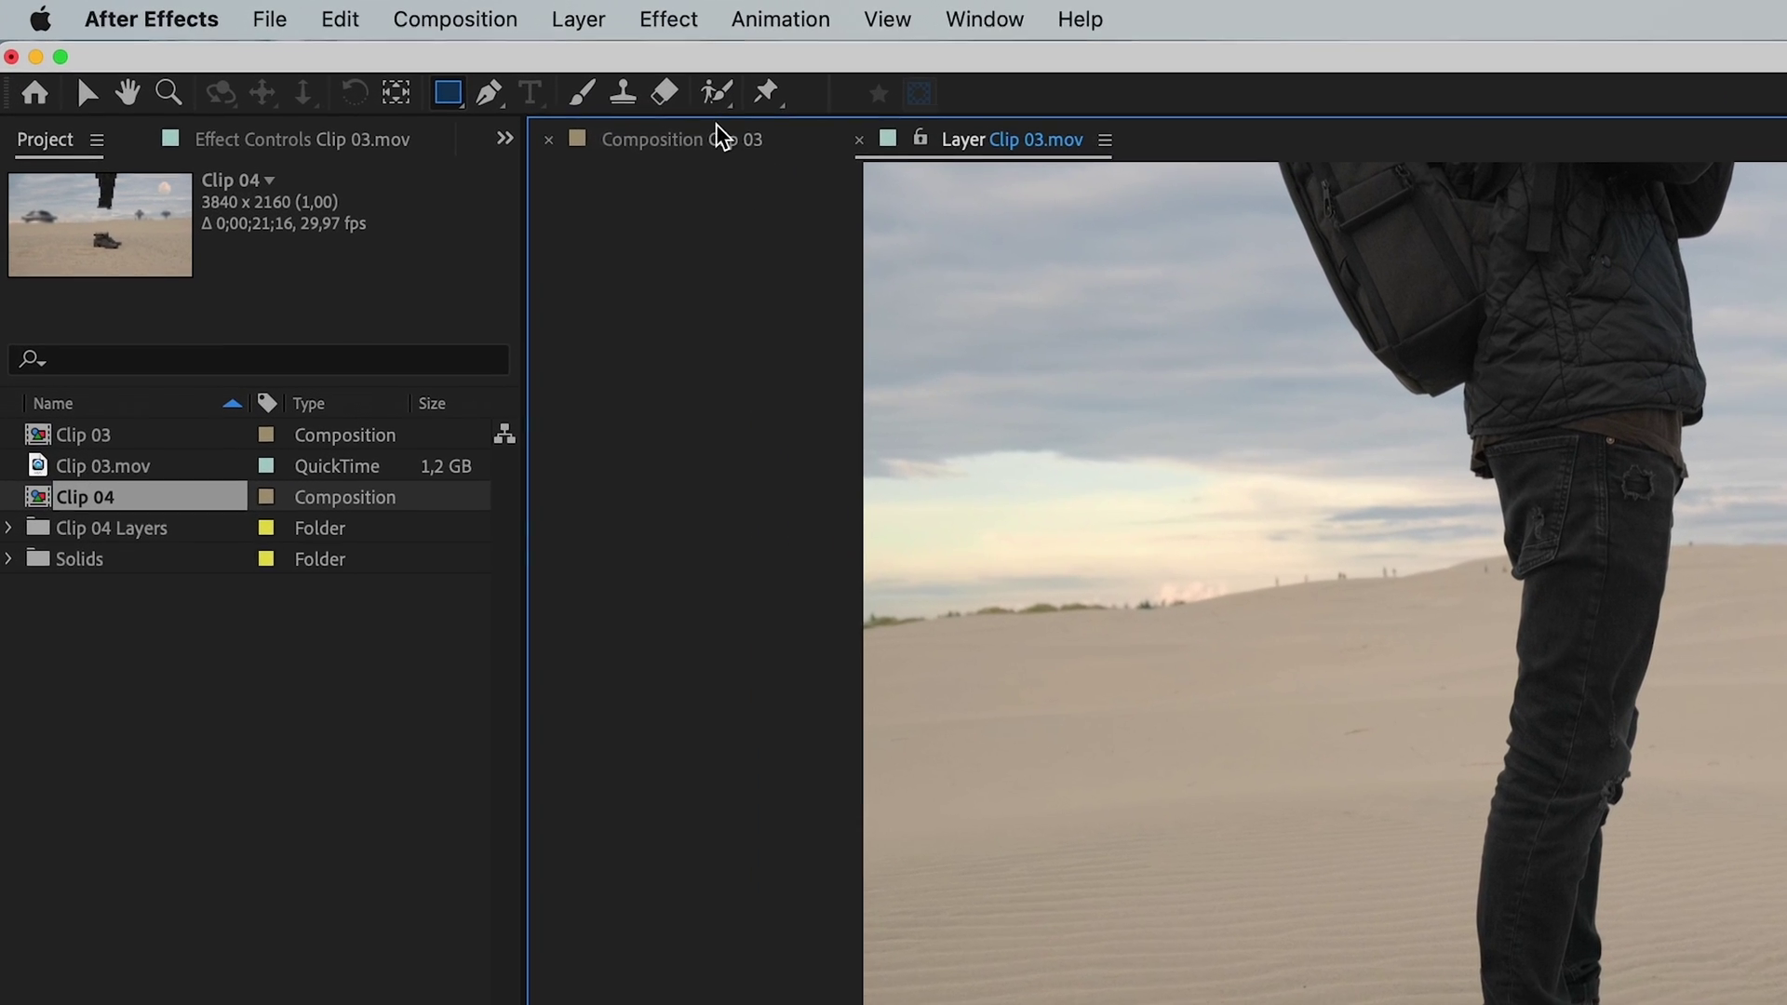
{"action": "left_click", "coordinate": [735, 95]}
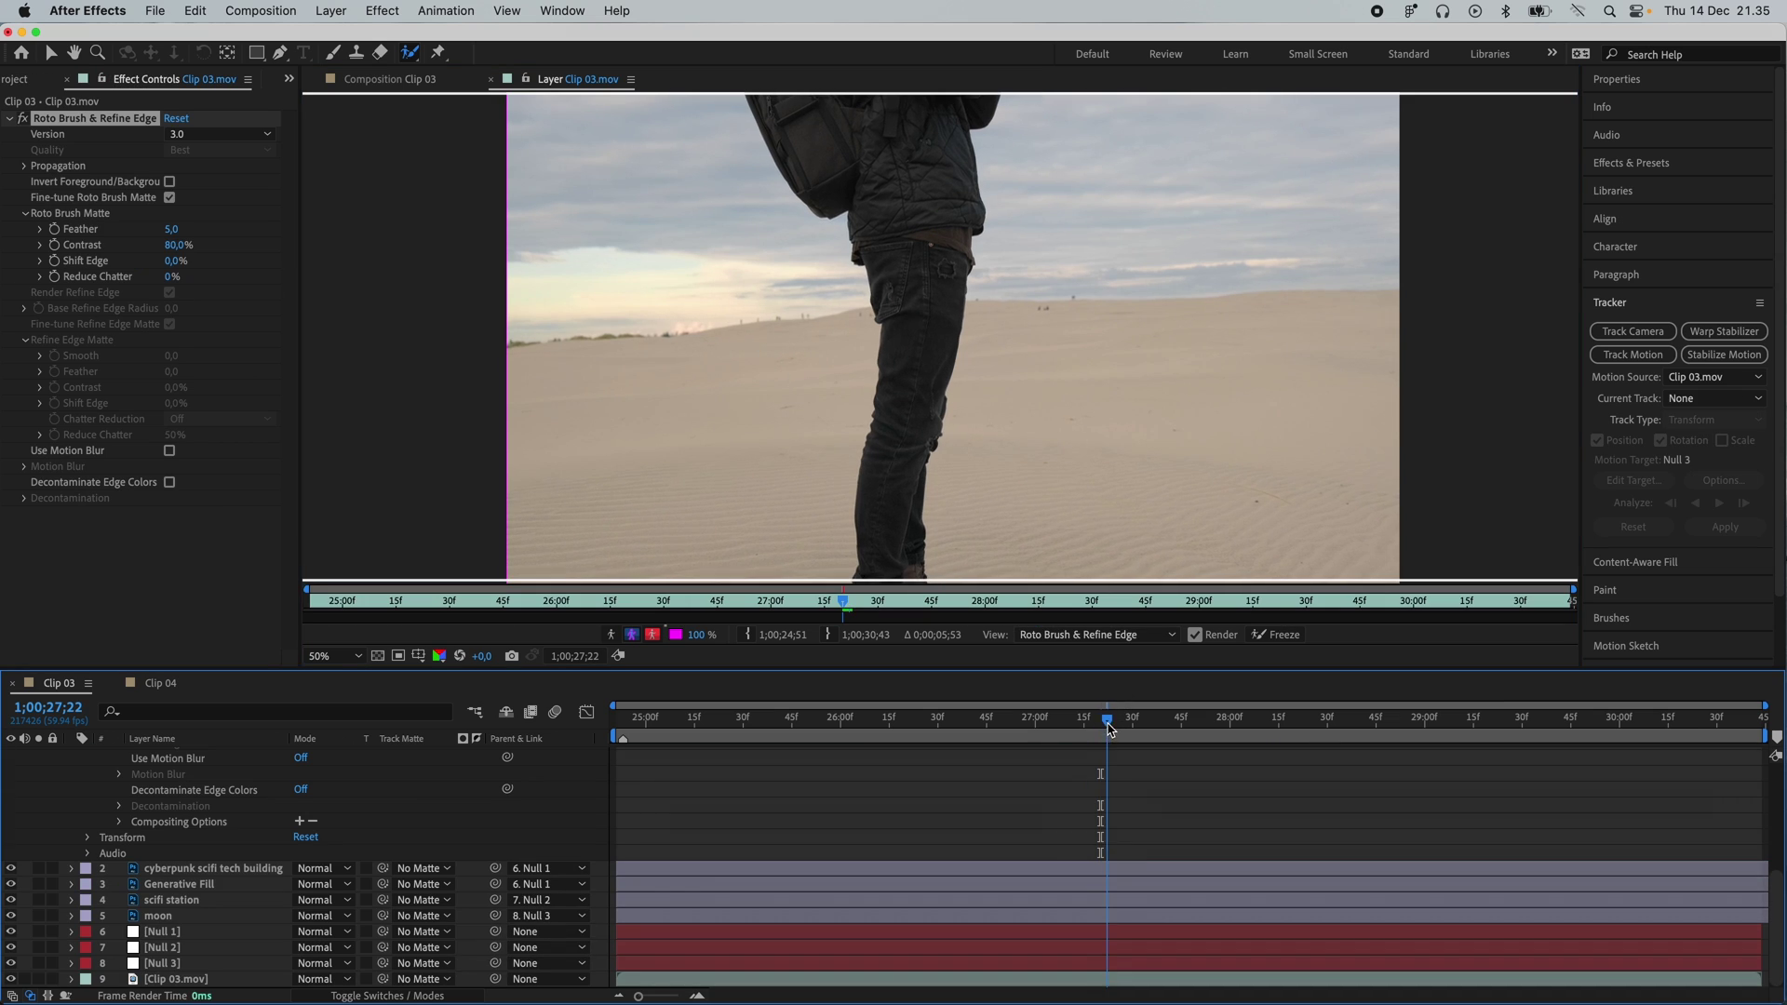
{"action": "mouse_move", "coordinate": [1101, 707]}
{"action": "left_mouse_down"}
{"action": "mouse_move", "coordinate": [1440, 705]}
{"action": "mouse_move", "coordinate": [1471, 677]}
{"action": "left_mouse_up"}
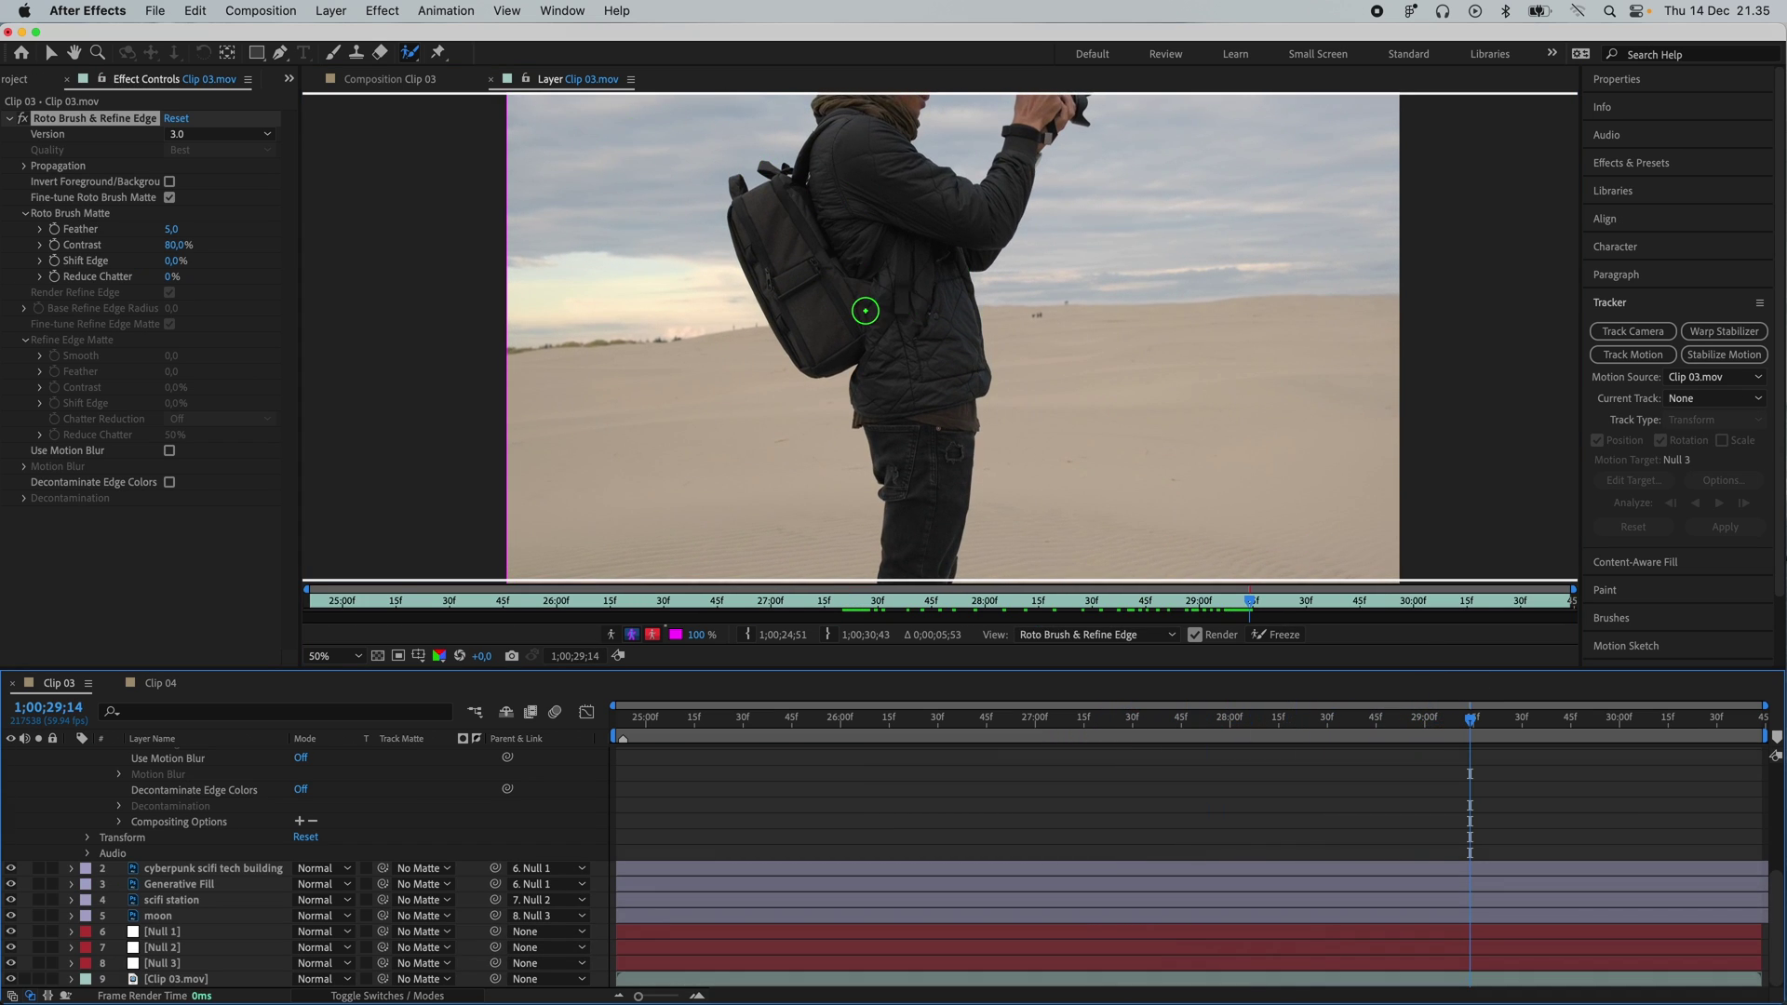
{"action": "left_click_drag", "start_coordinate": [749, 231], "coordinate": [815, 207]}
{"action": "mouse_move", "coordinate": [830, 337]}
{"action": "left_mouse_down"}
{"action": "mouse_move", "coordinate": [895, 282]}
{"action": "mouse_move", "coordinate": [858, 180]}
{"action": "left_mouse_up"}
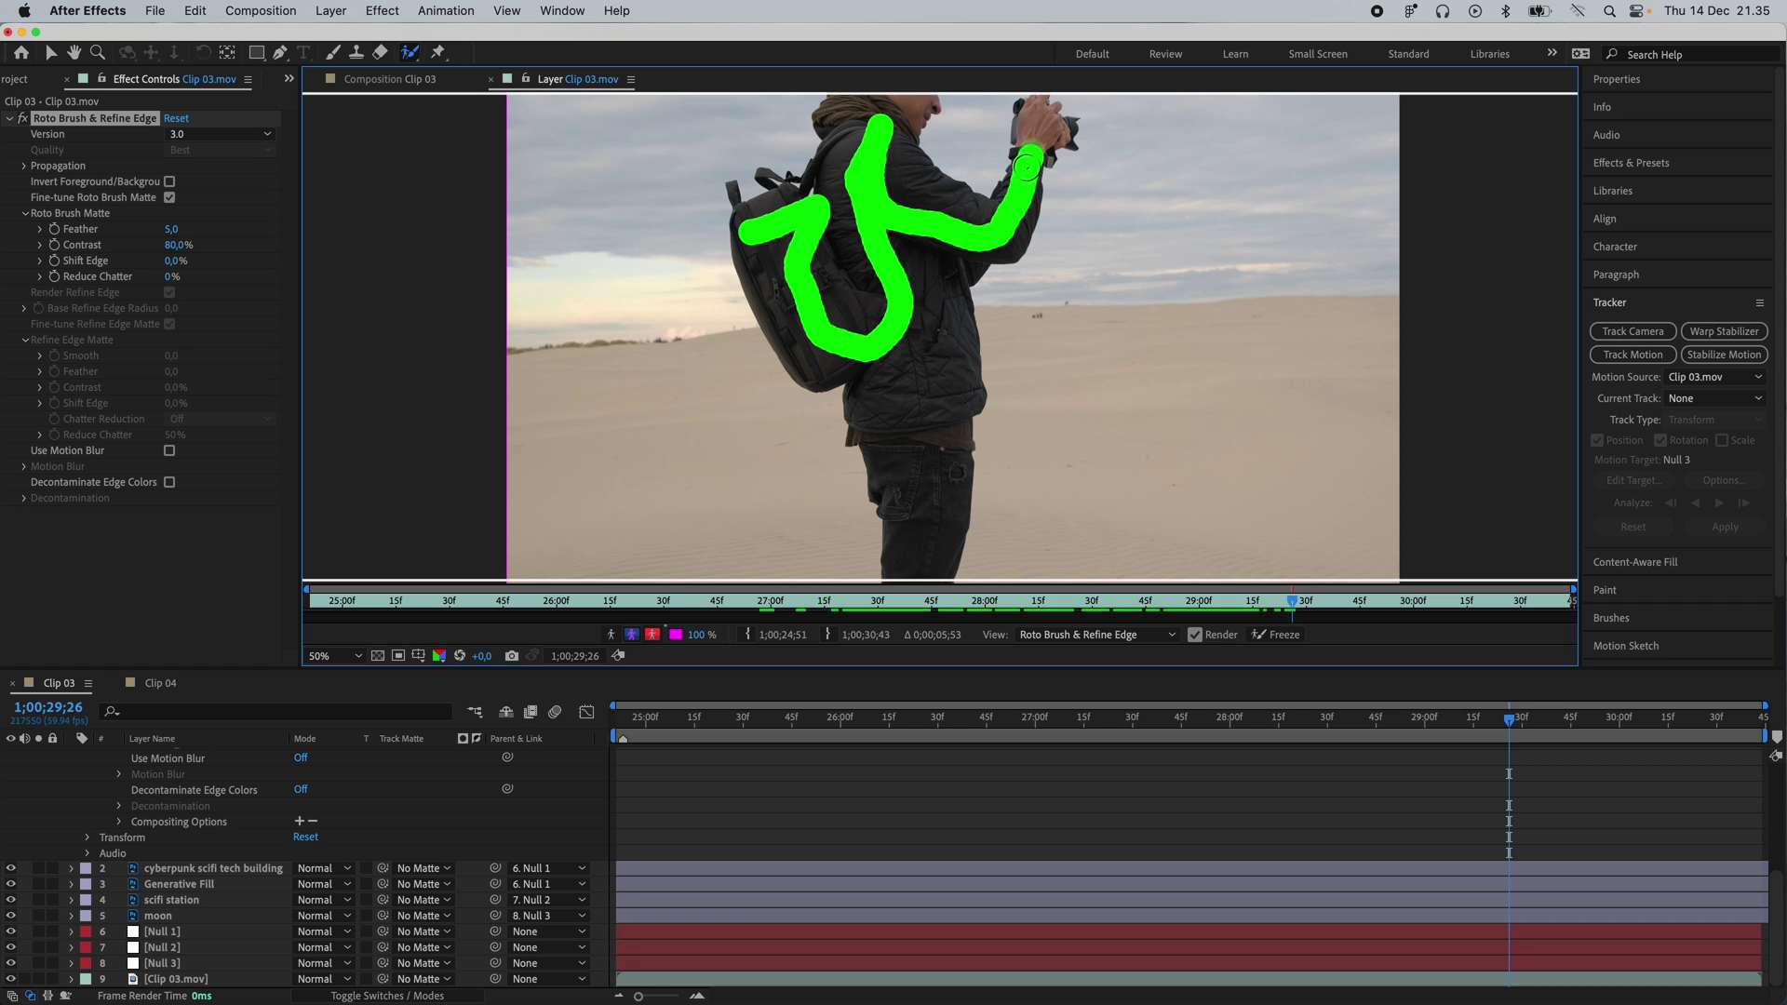
{"action": "mouse_move", "coordinate": [916, 273]}
{"action": "left_mouse_down"}
{"action": "mouse_move", "coordinate": [905, 410]}
{"action": "mouse_move", "coordinate": [940, 546]}
{"action": "left_mouse_up"}
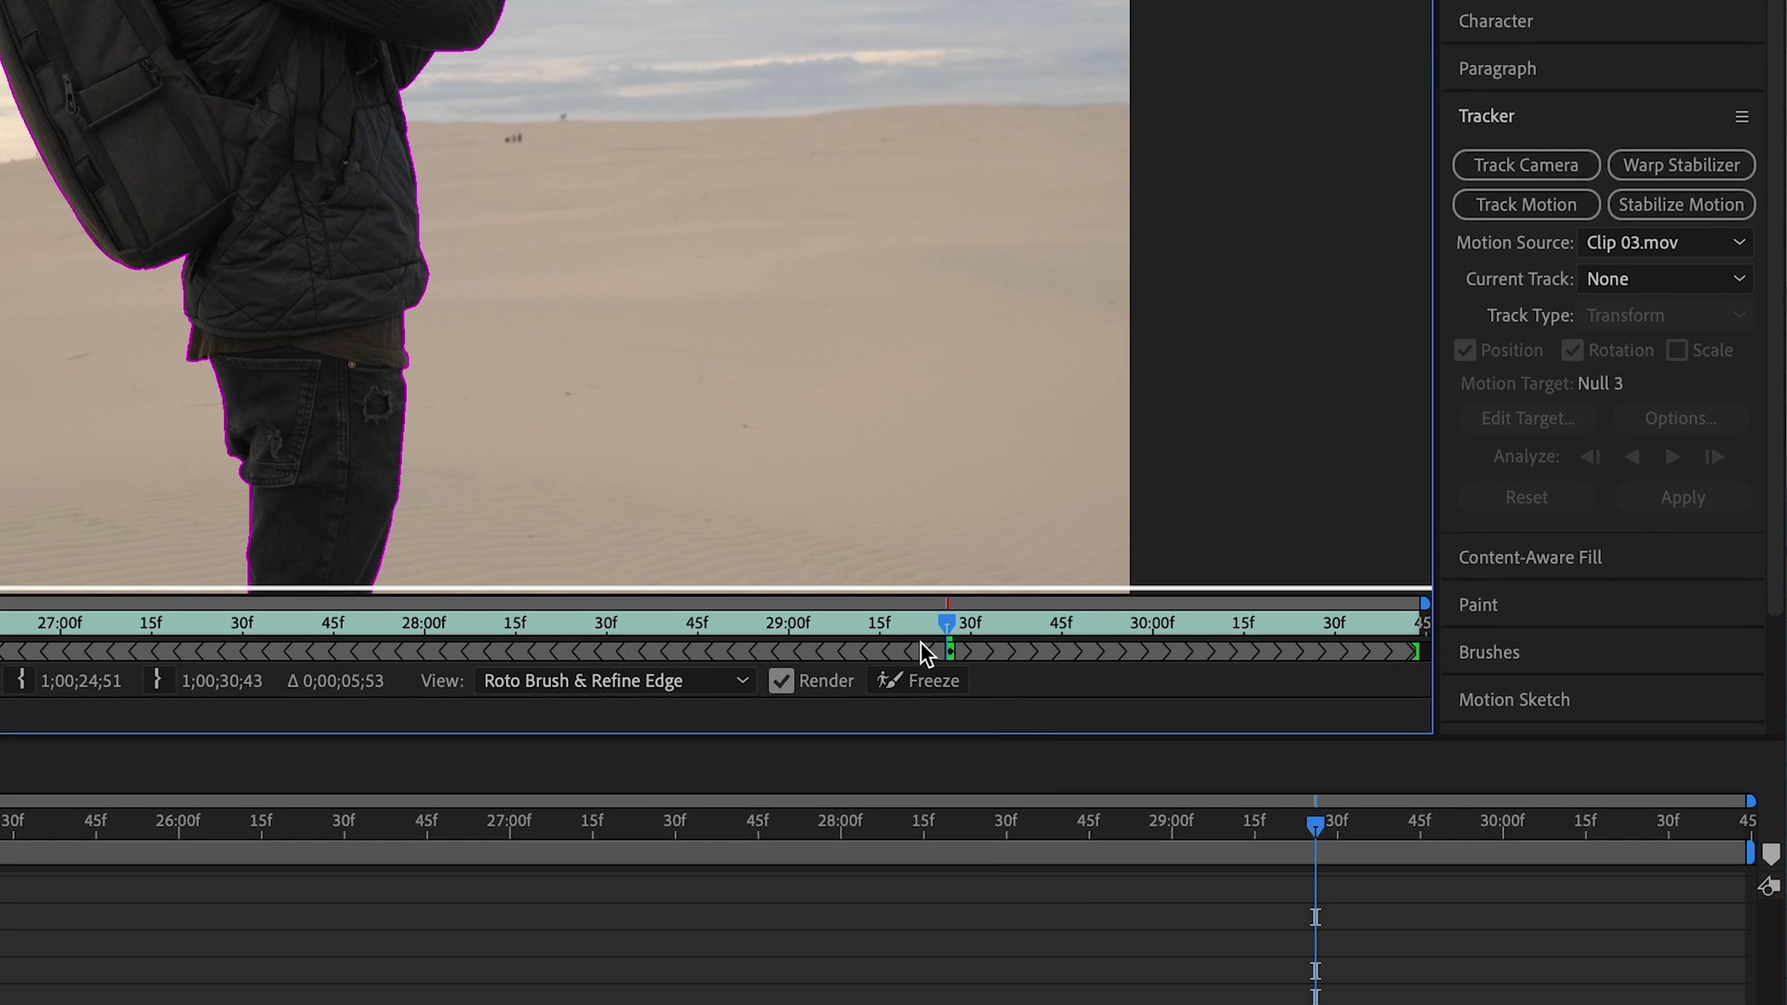
- Freeze the Roto Brush propagation across the clip and collapse the top Clip 03.mov layer's properties
{"action": "left_click", "coordinate": [924, 683]}
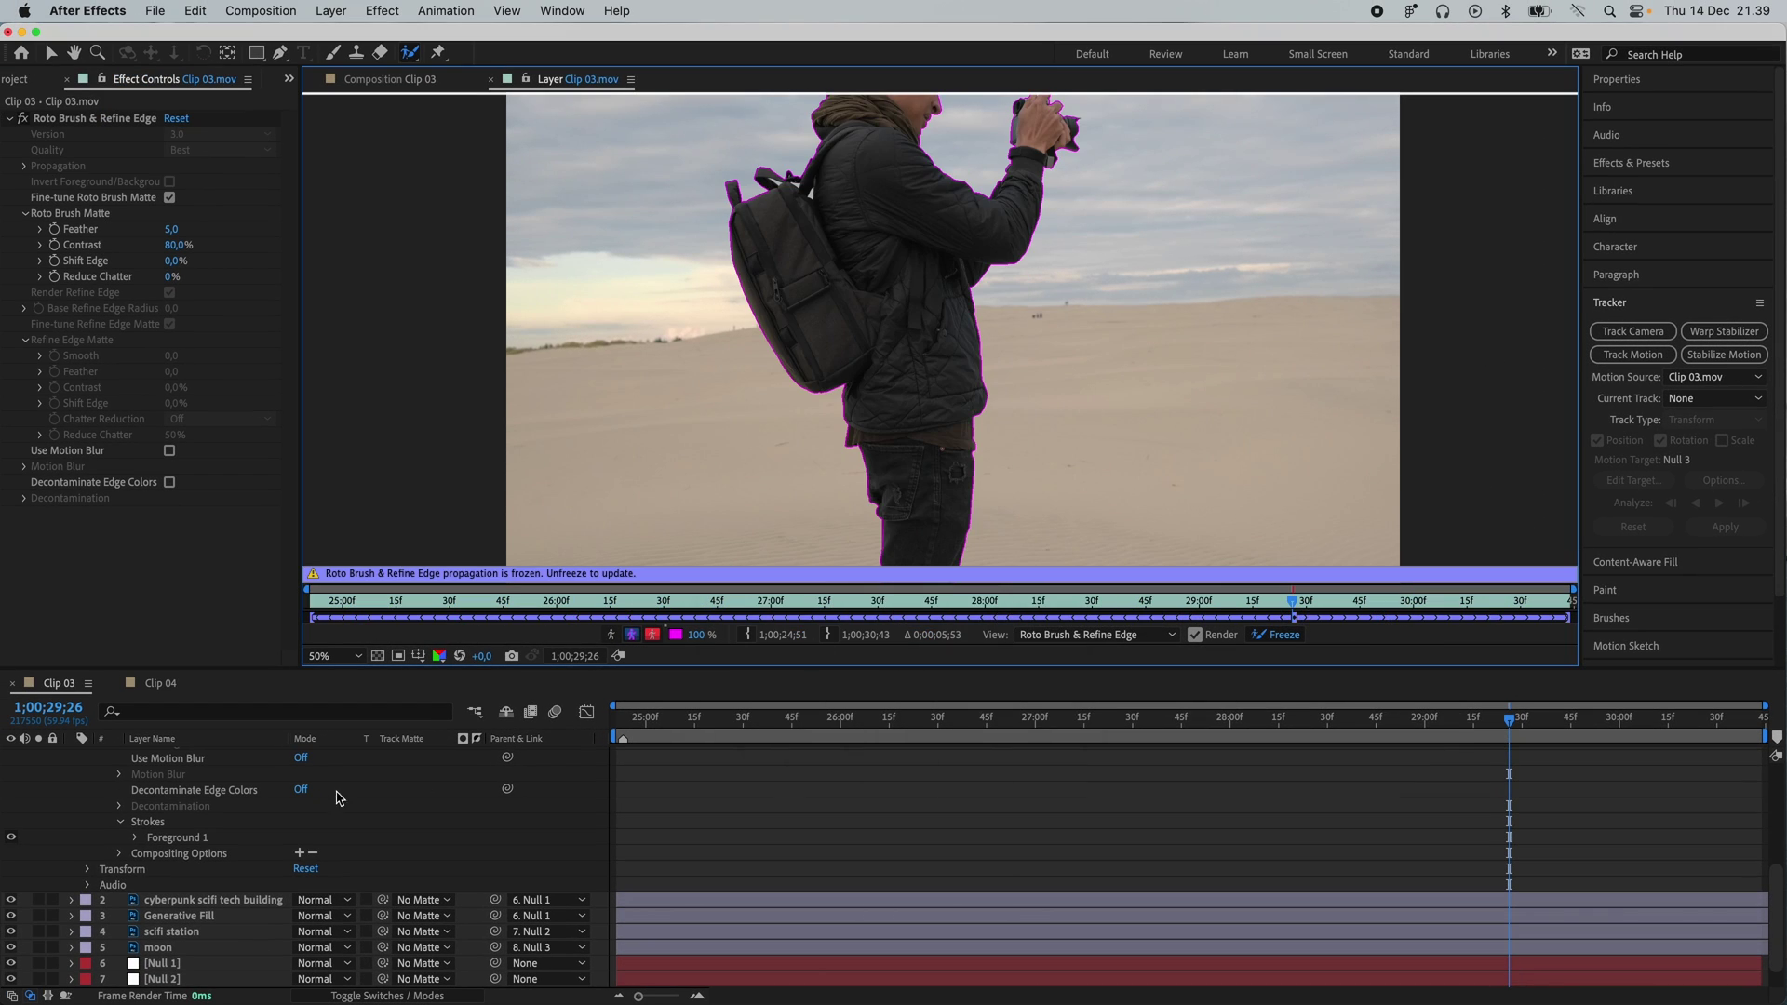
{"action": "scroll", "coordinate": [166, 801], "scroll_direction": "up", "scroll_amount": 5}
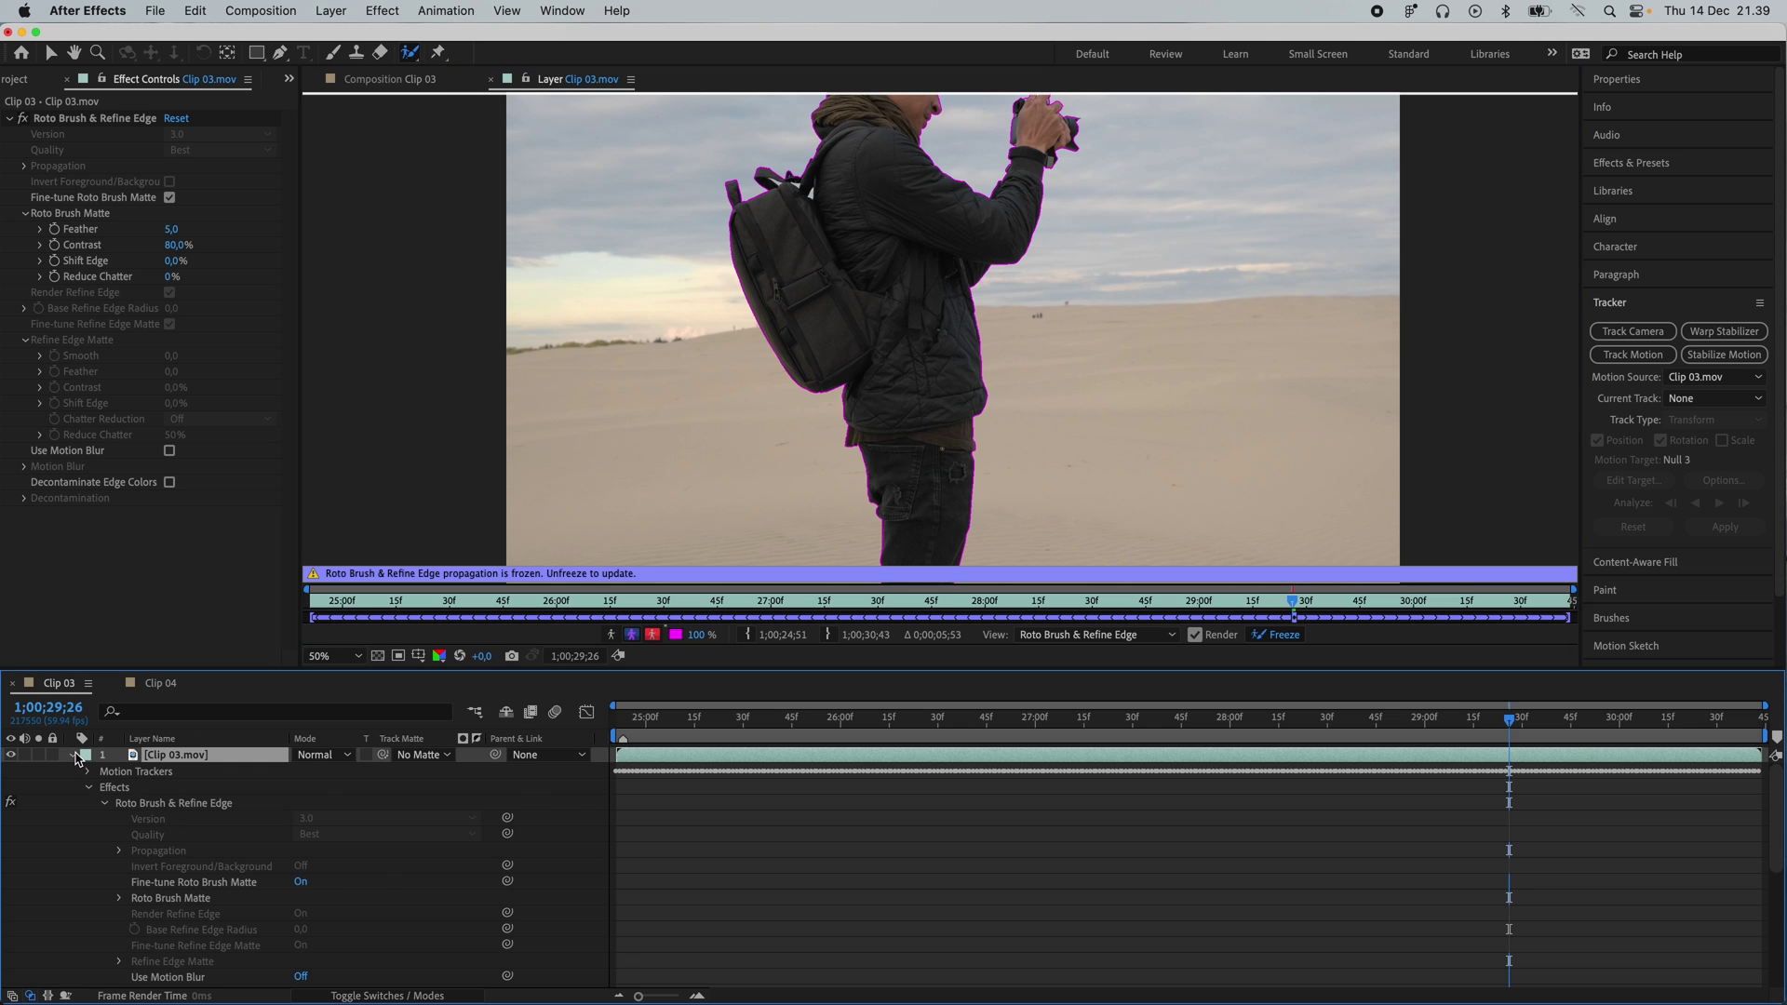
{"action": "left_click", "coordinate": [75, 756]}
- Preview the Clip 03 composition to check the rotoscoped man in front of the sci-fi buildings
{"action": "left_click_drag", "start_coordinate": [672, 722], "coordinate": [1334, 790]}
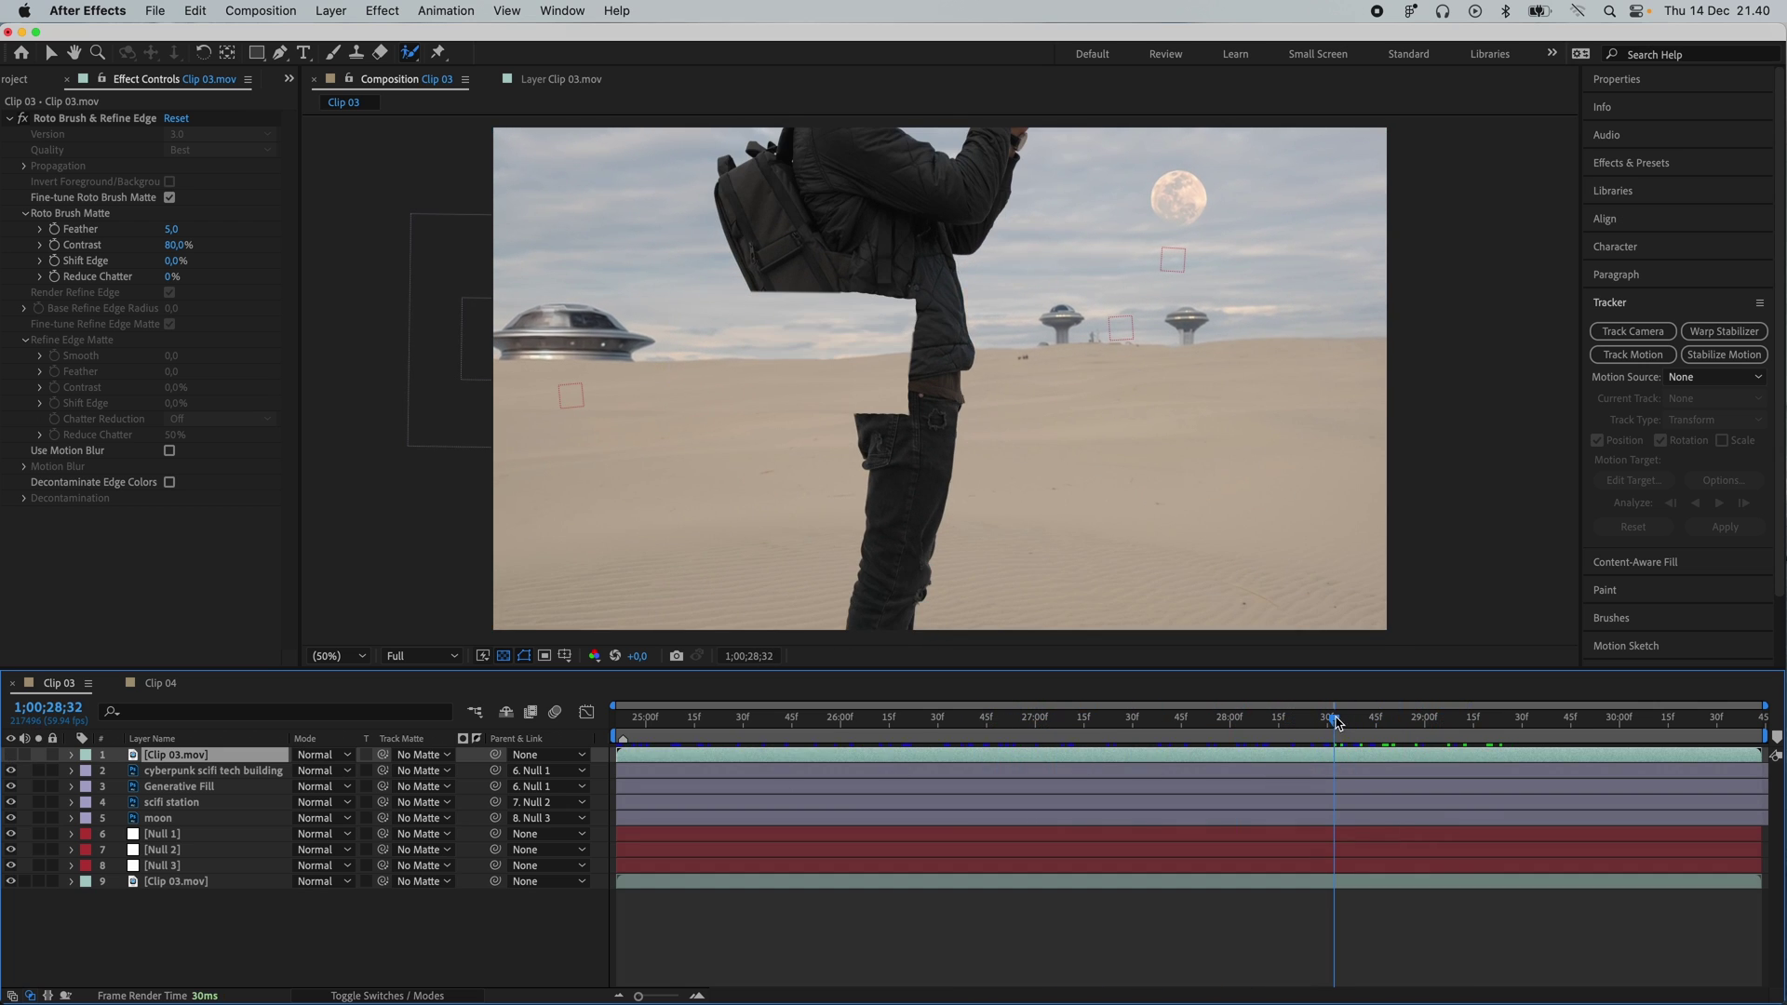
{"action": "key", "text": "space"}
{"action": "left_click_drag", "start_coordinate": [1135, 745], "coordinate": [1247, 716]}
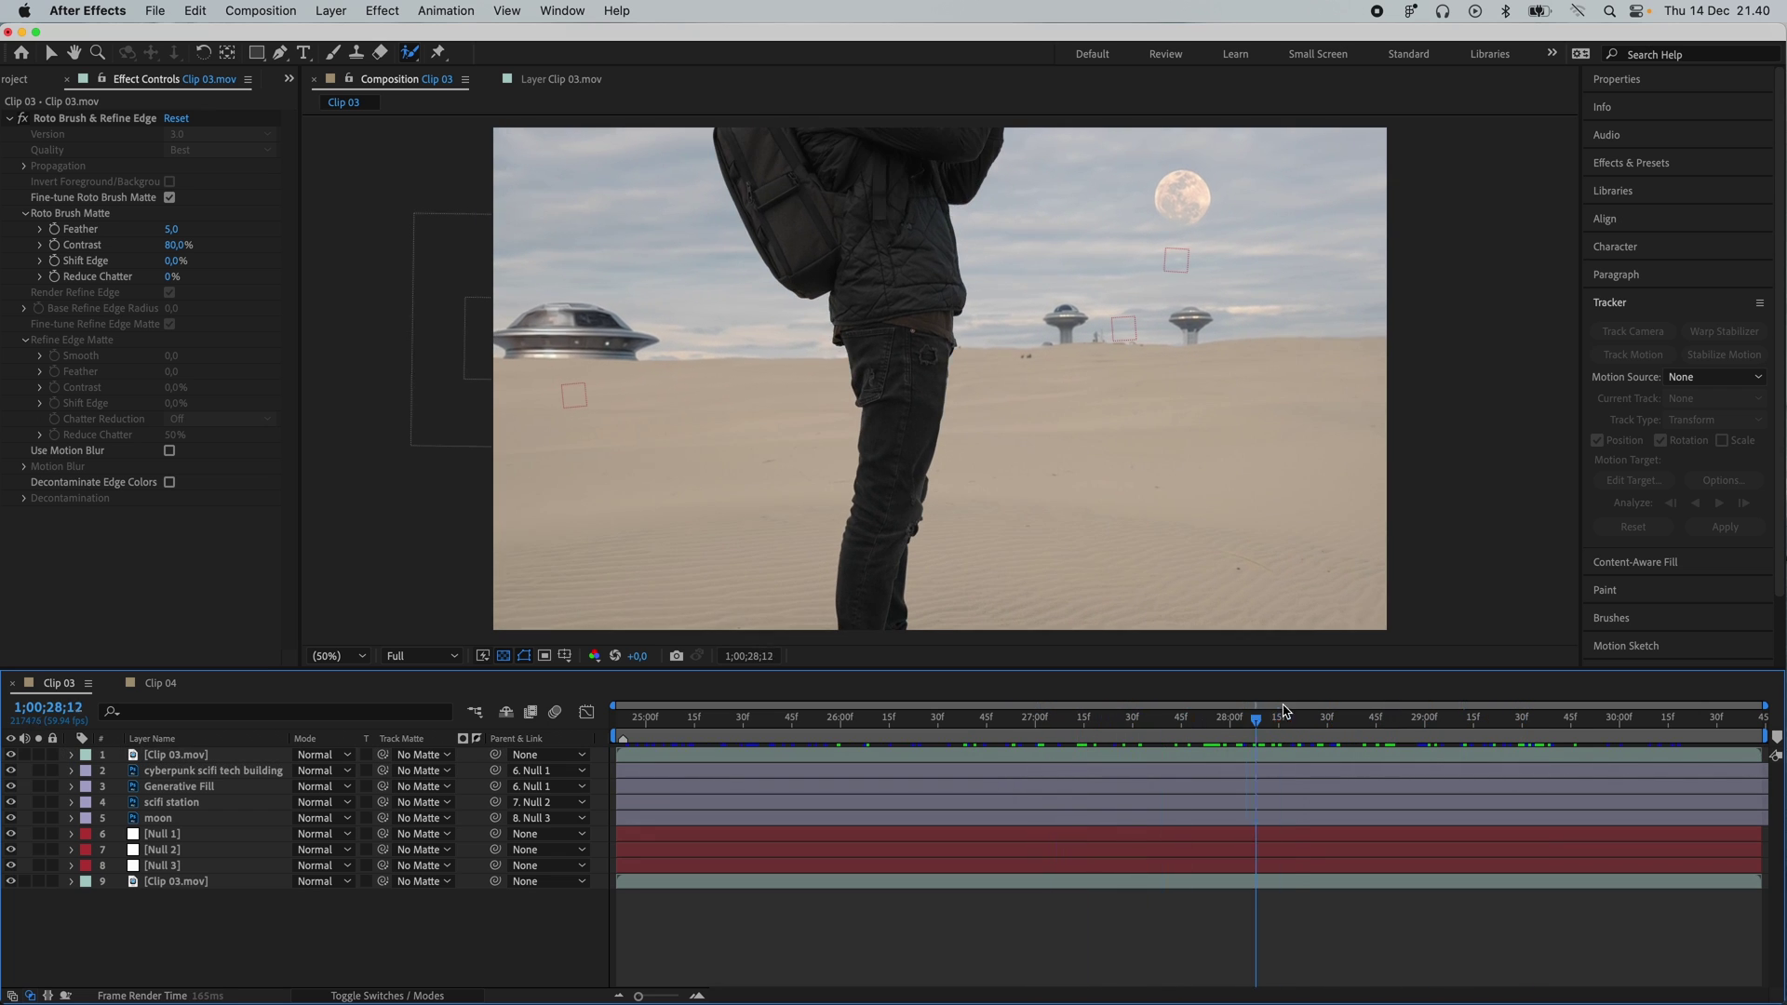
- Add a top adjustment layer with Lumetri Color, brighten the upper midtones with the RGB curve, and scrub through the grade
{"action": "right_click", "coordinate": [393, 949]}
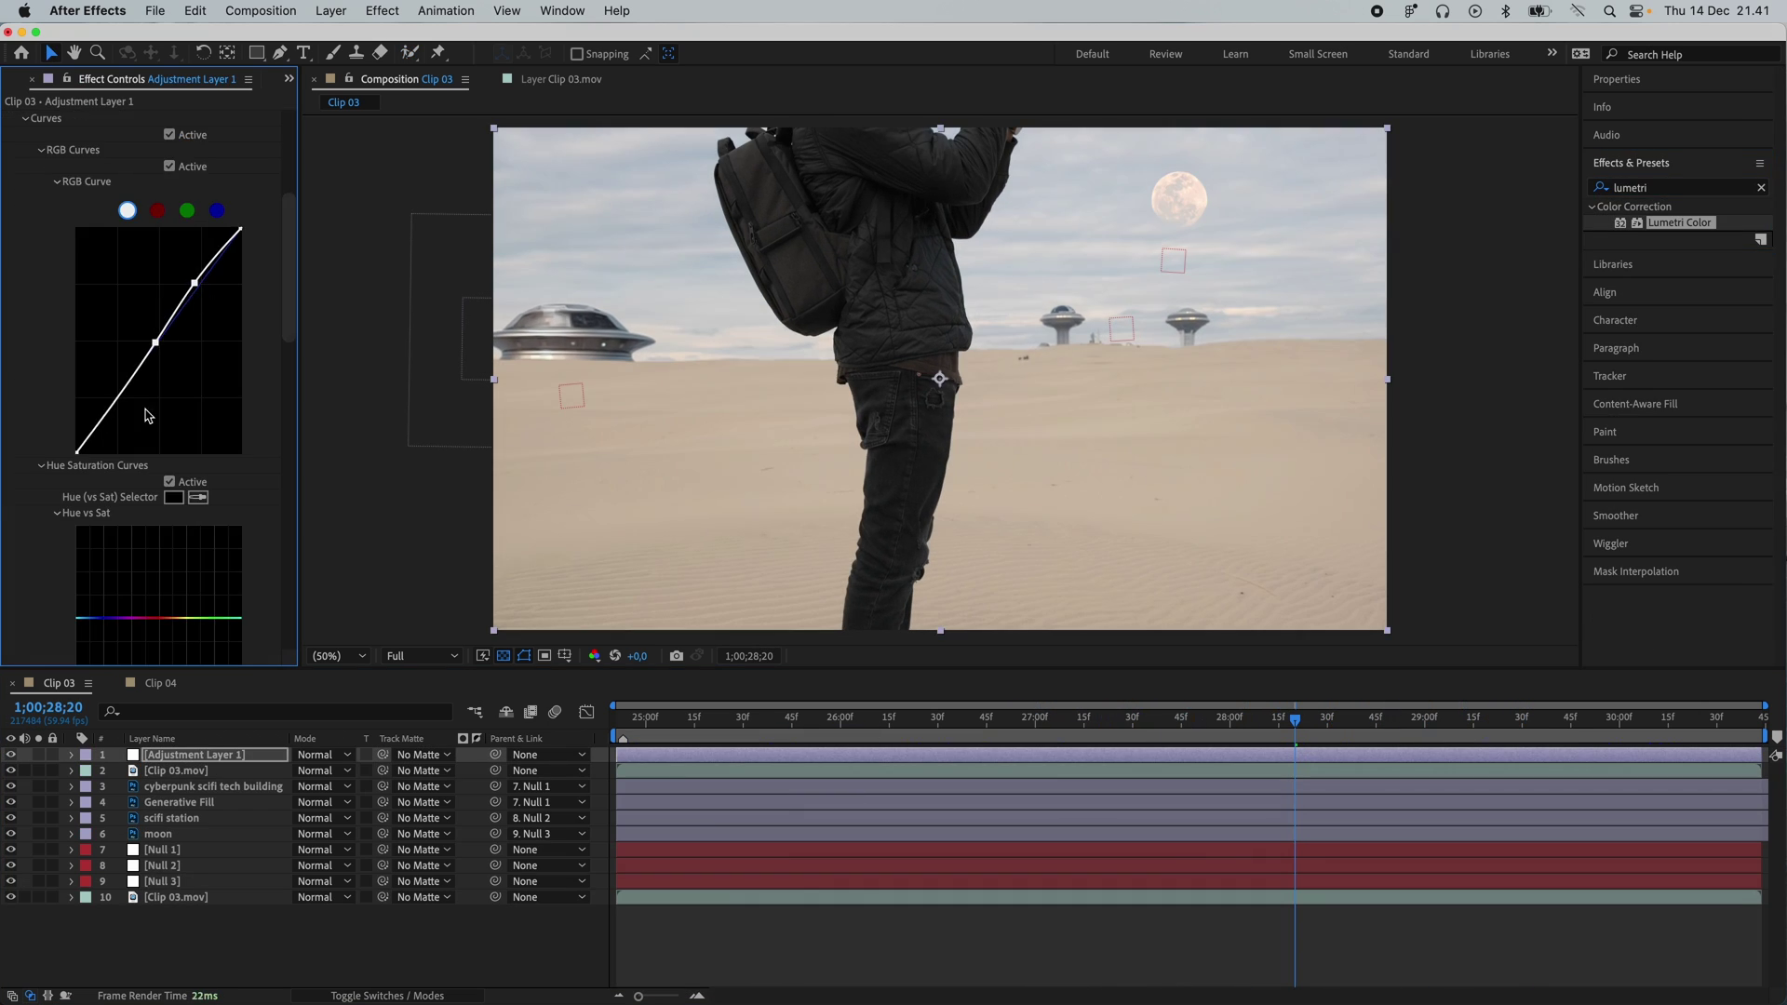
{"action": "scroll", "coordinate": [212, 584], "scroll_direction": "up", "scroll_amount": 10}
{"action": "left_click_drag", "start_coordinate": [694, 718], "coordinate": [1431, 732]}
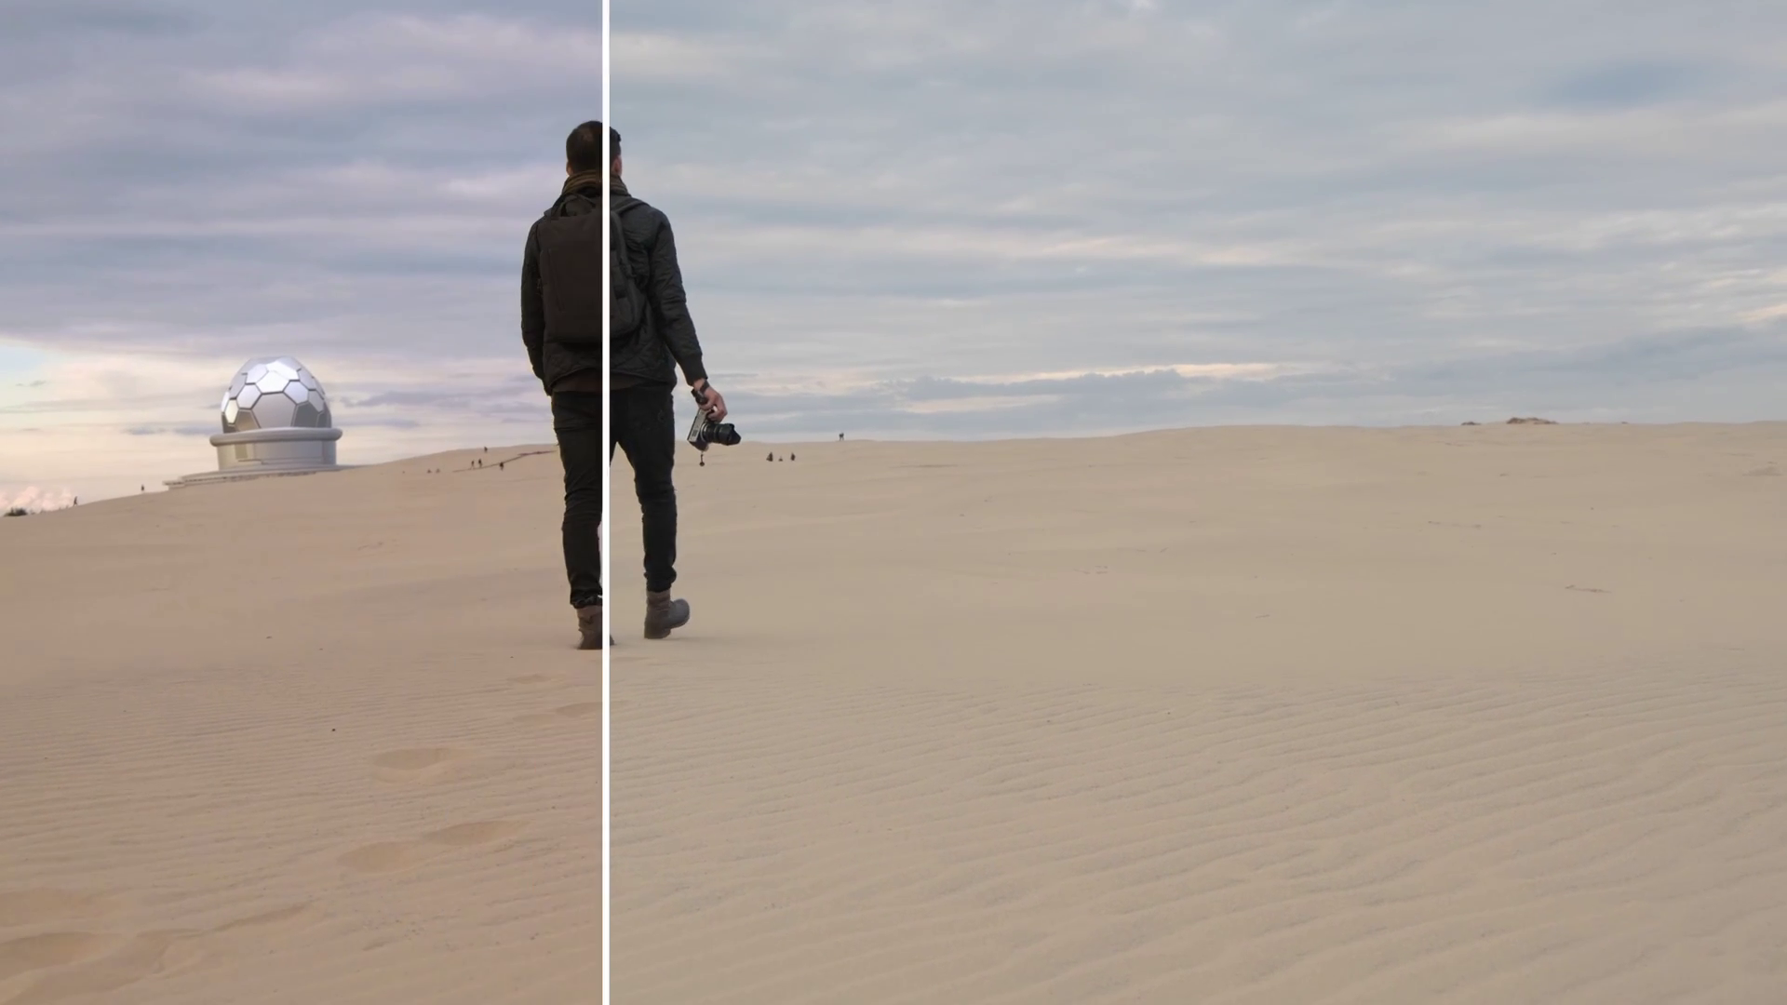